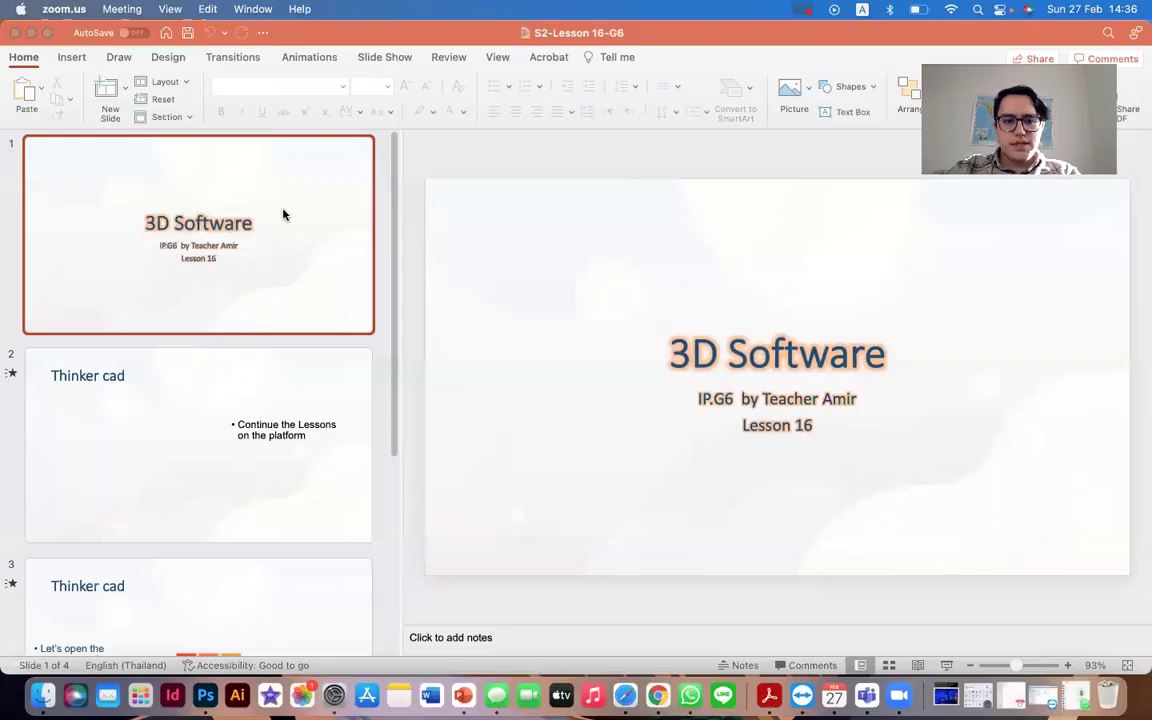
click(672, 445)
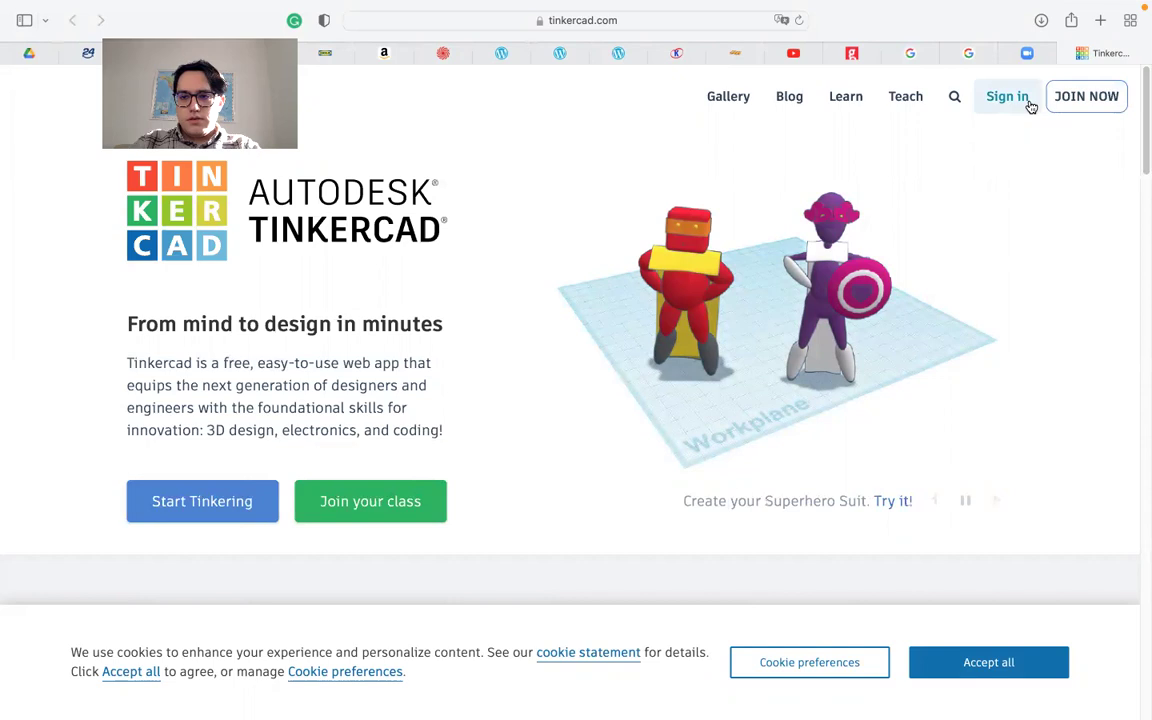
Sign in to Tinkercad with the saved account e-mail and password, and accept all cookies.
click(1031, 100)
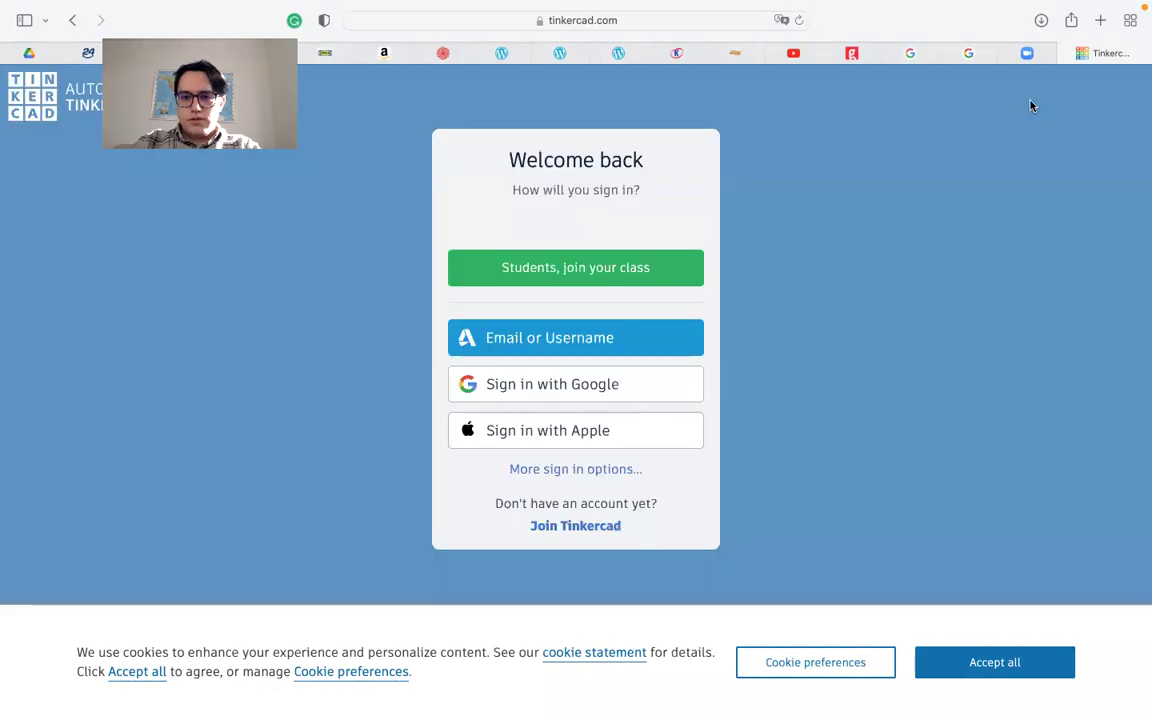
click(620, 350)
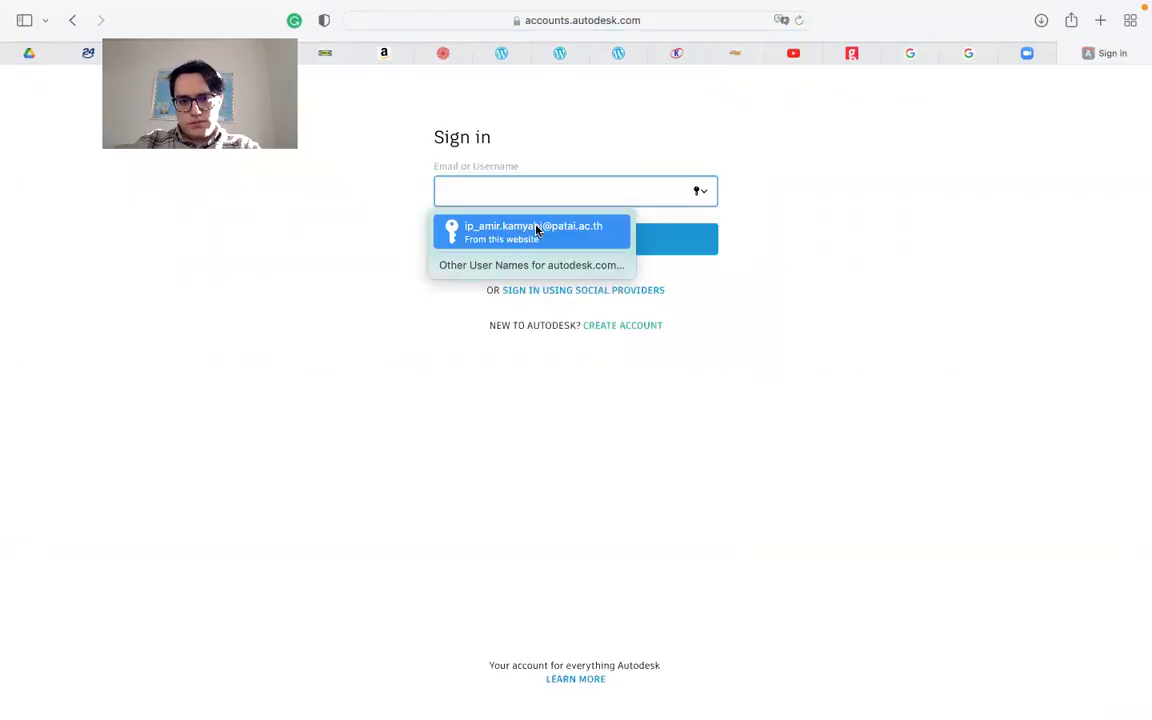
click(536, 230)
click(571, 241)
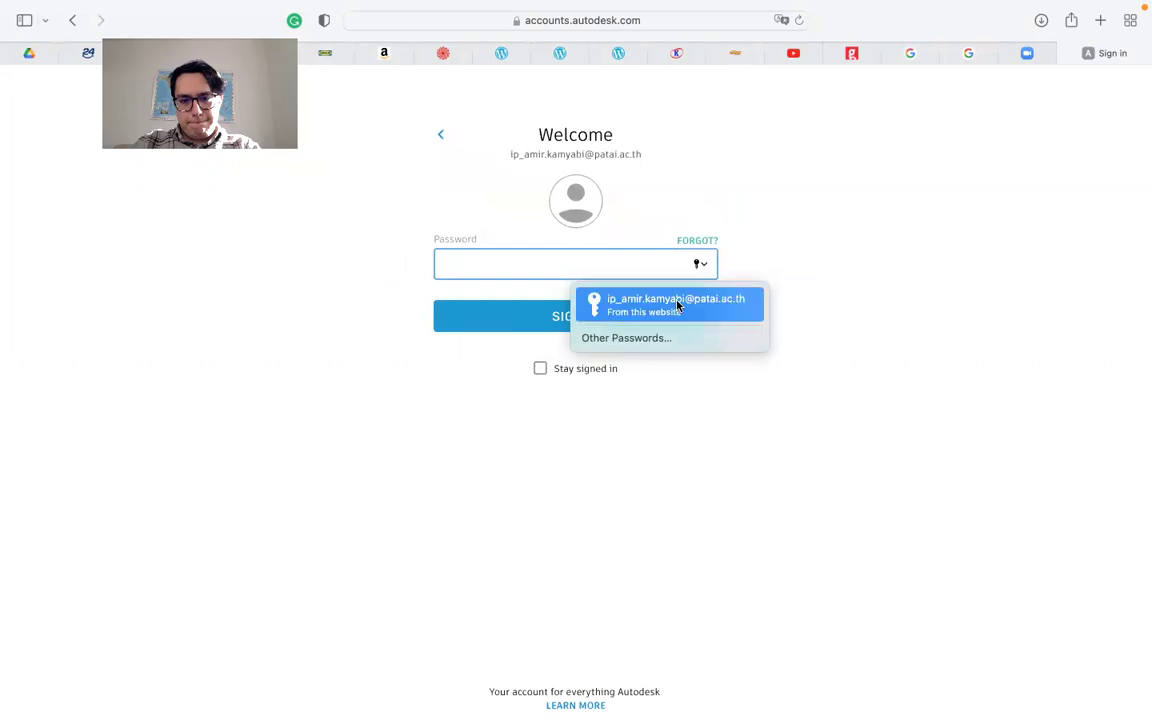
click(678, 306)
click(617, 266)
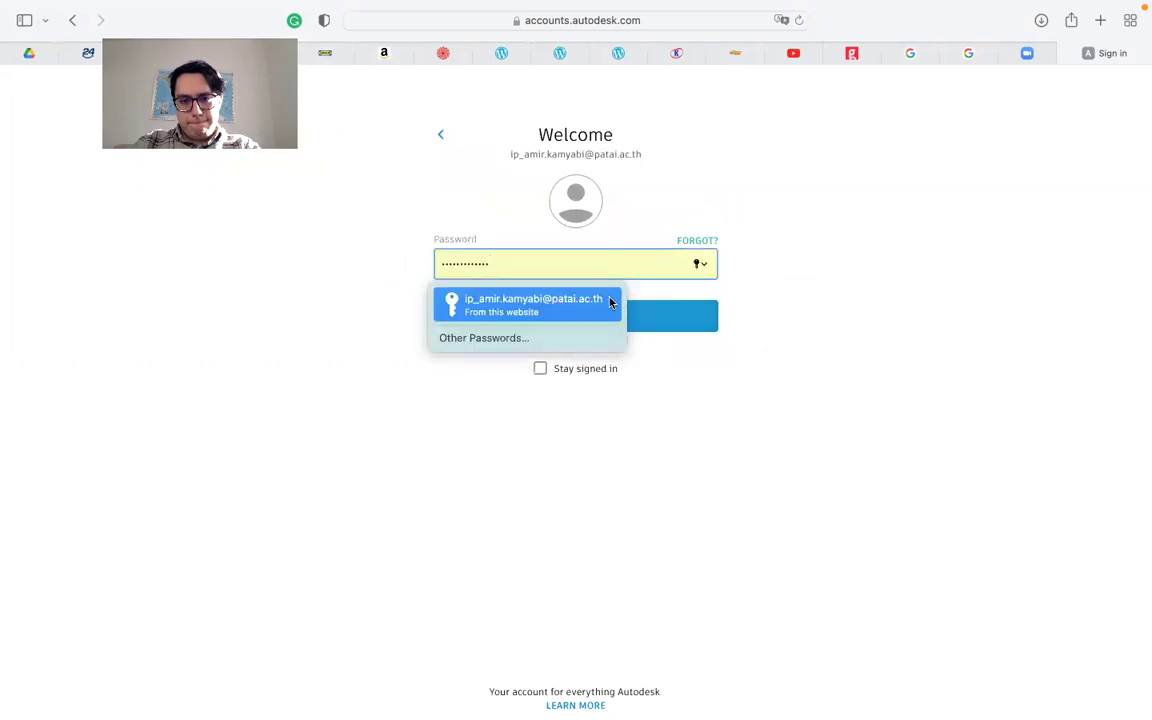
click(666, 320)
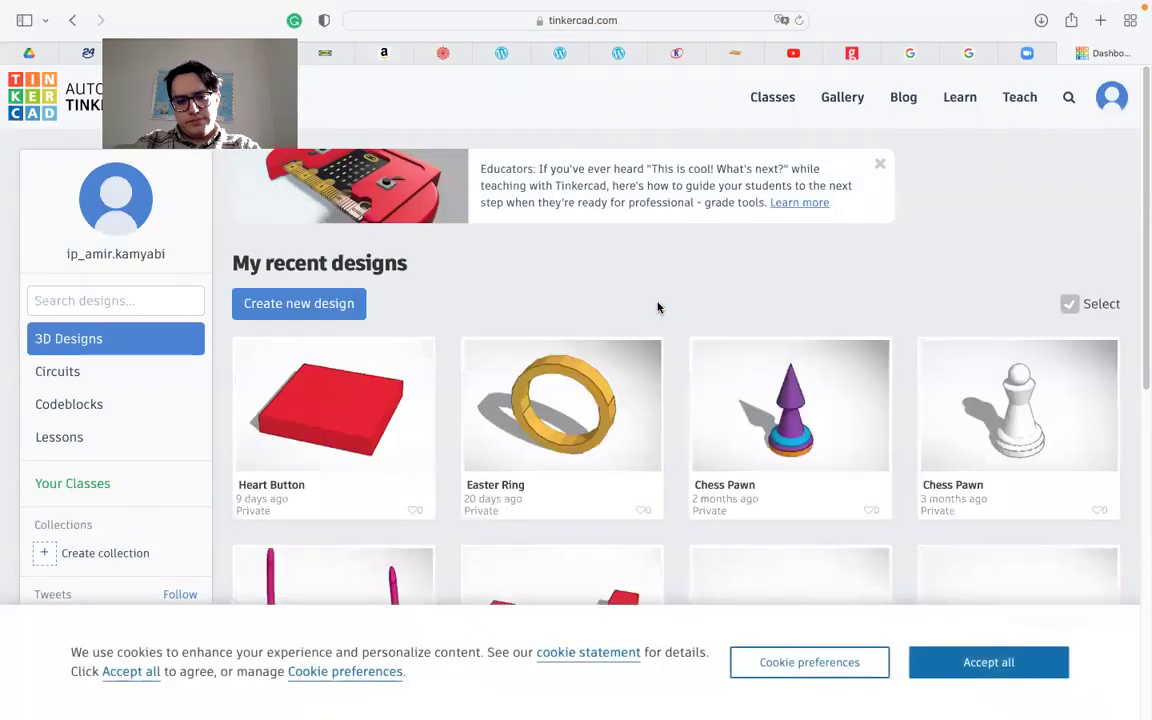
click(988, 668)
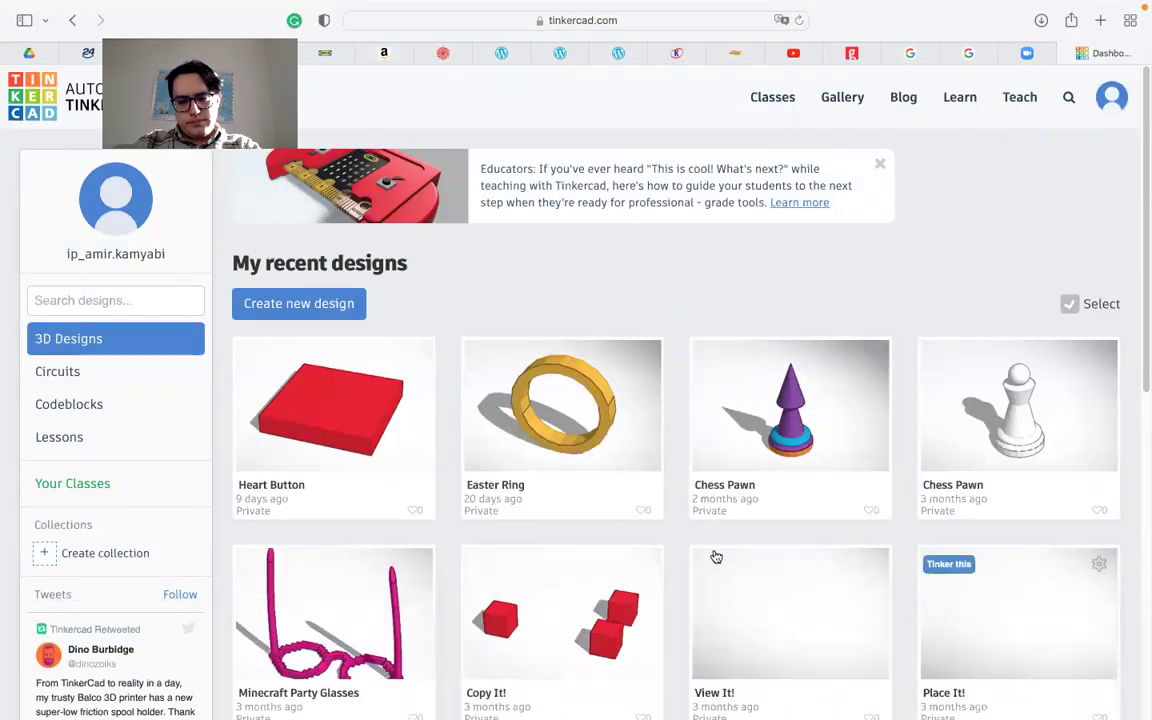
Look through the complete list of 3D starters in the Learn section.
click(968, 97)
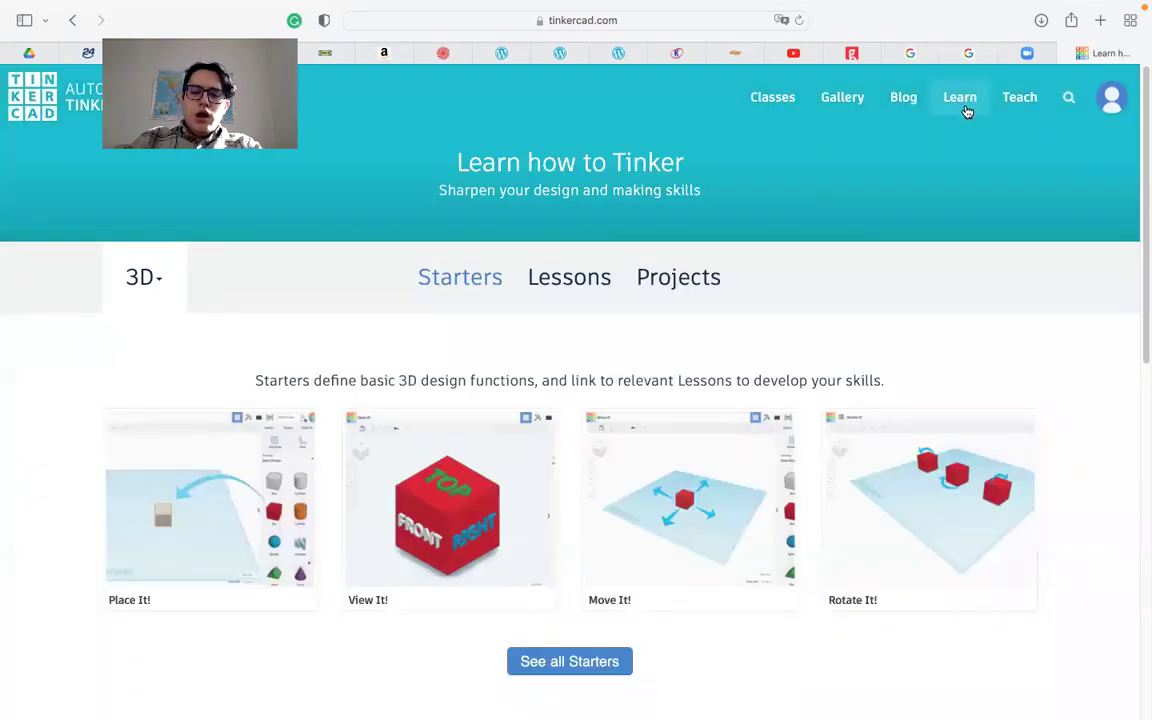
click(590, 658)
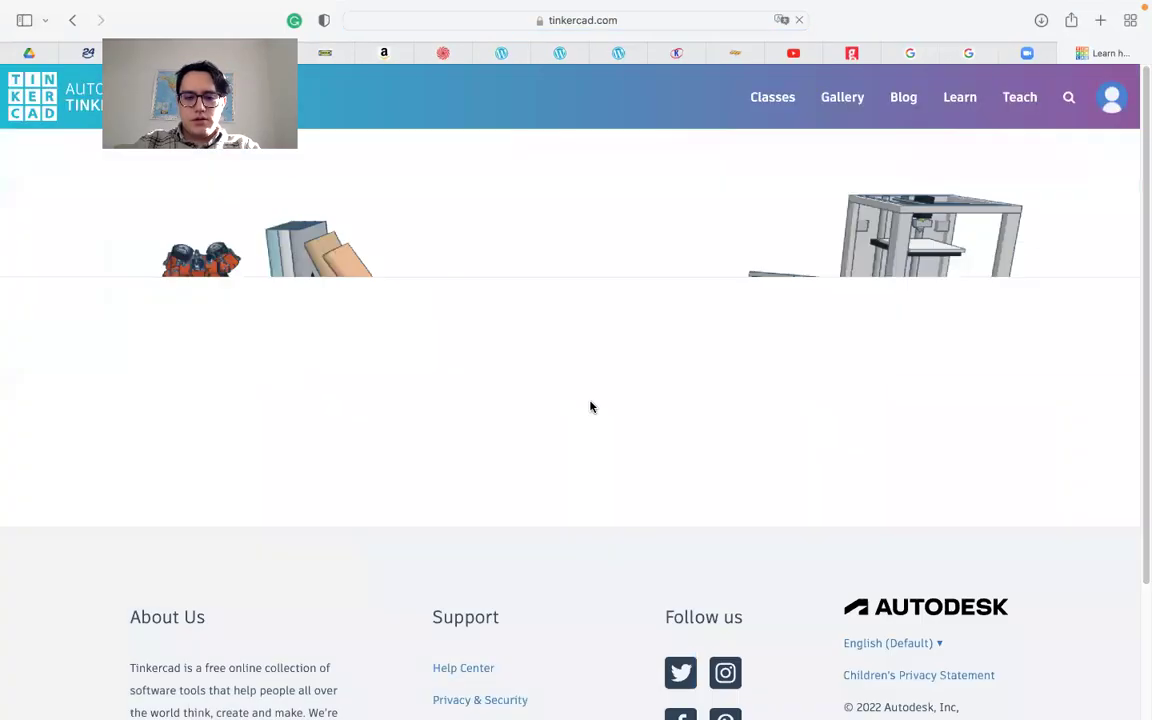
scroll(591, 407, down, 10)
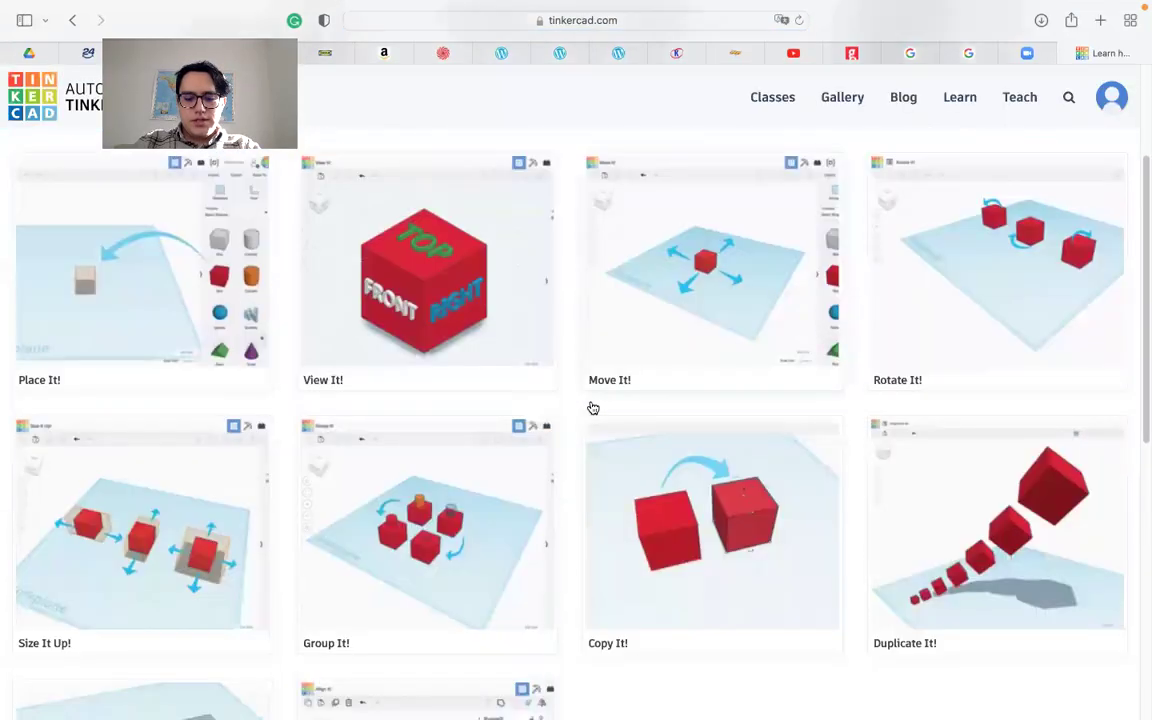
scroll(590, 405, down, 3)
scroll(590, 405, up, 15)
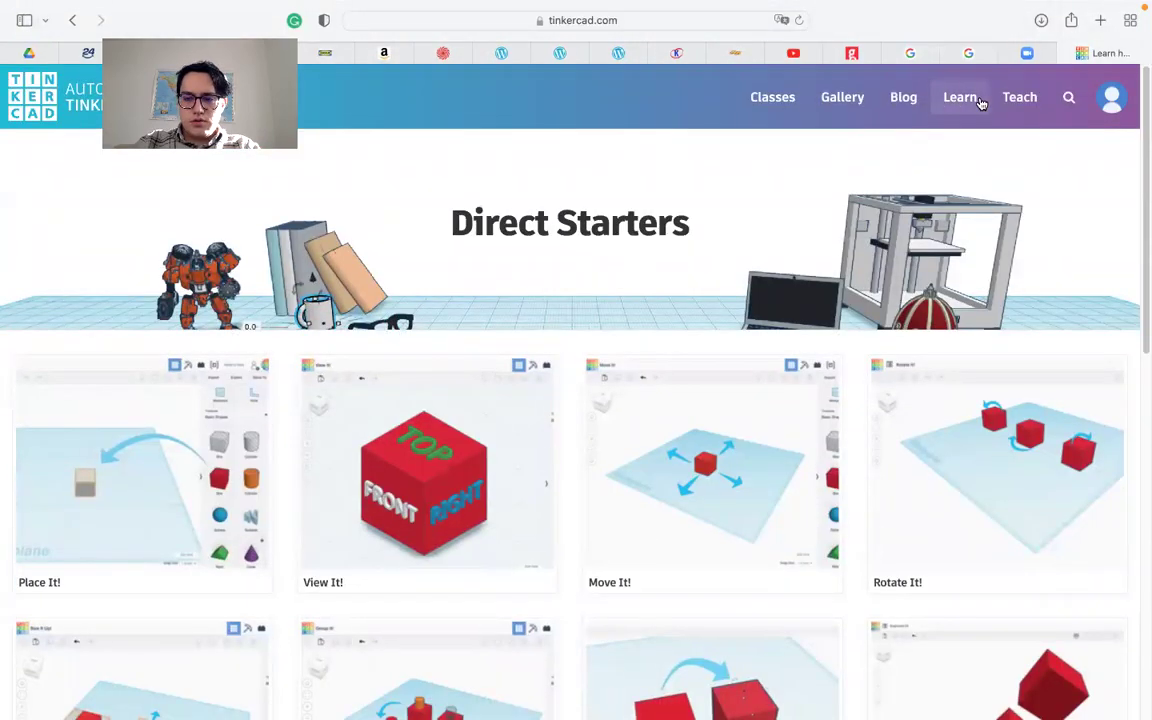
Show all 3D lessons in the Learn section and open the Skull Button lesson.
click(960, 97)
click(569, 277)
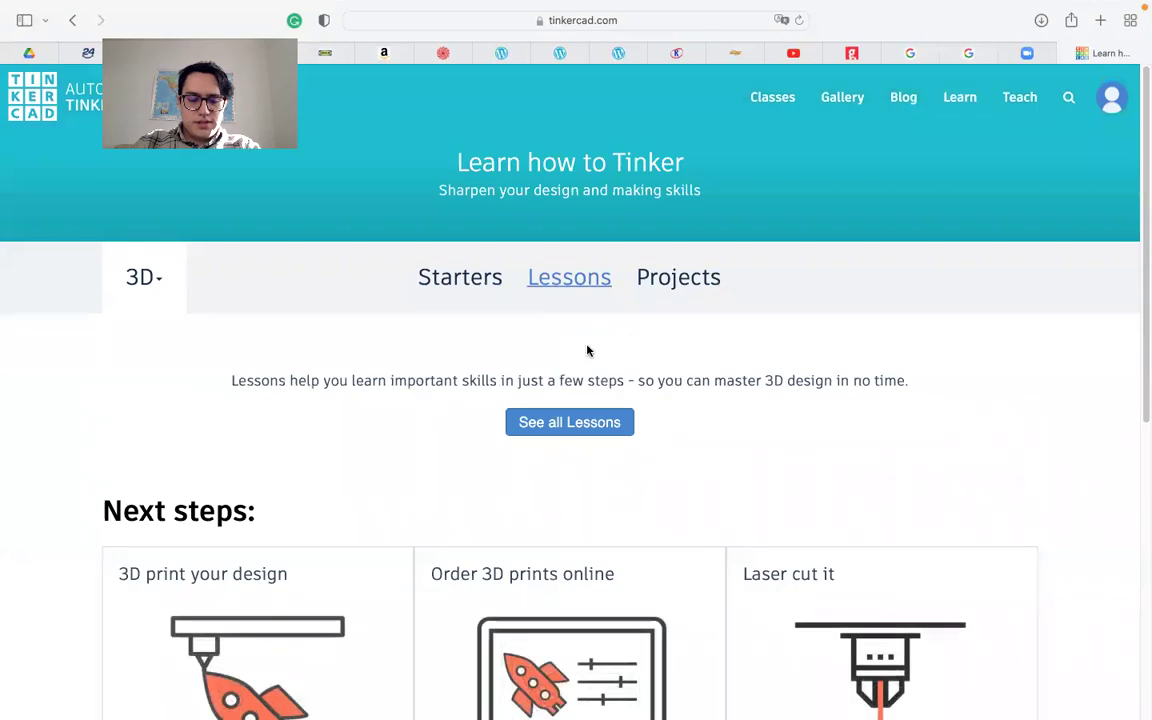
click(554, 661)
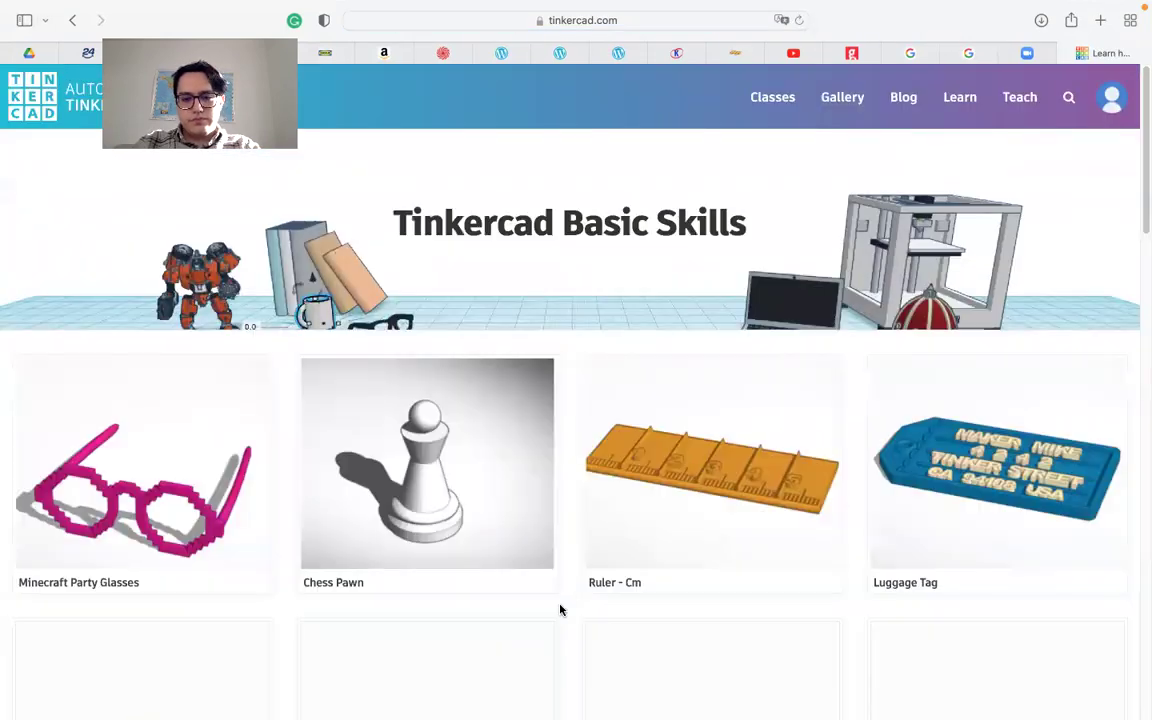
scroll(586, 548, down, 5)
scroll(590, 547, down, 5)
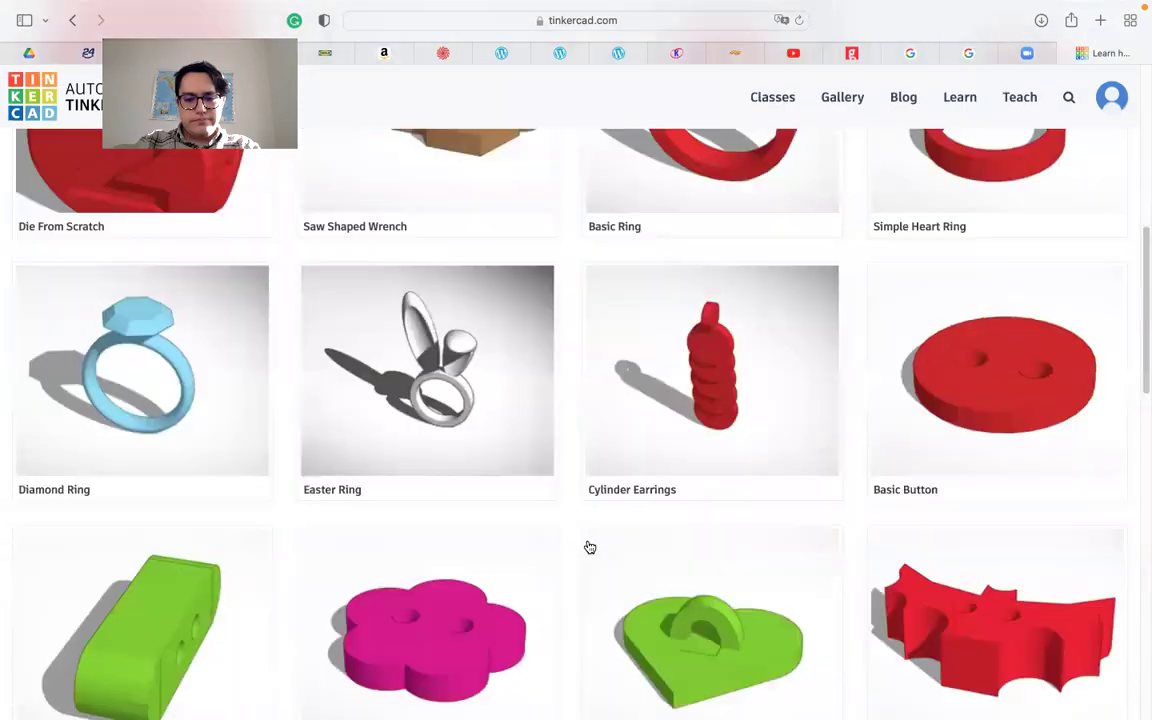
scroll(590, 547, down, 1)
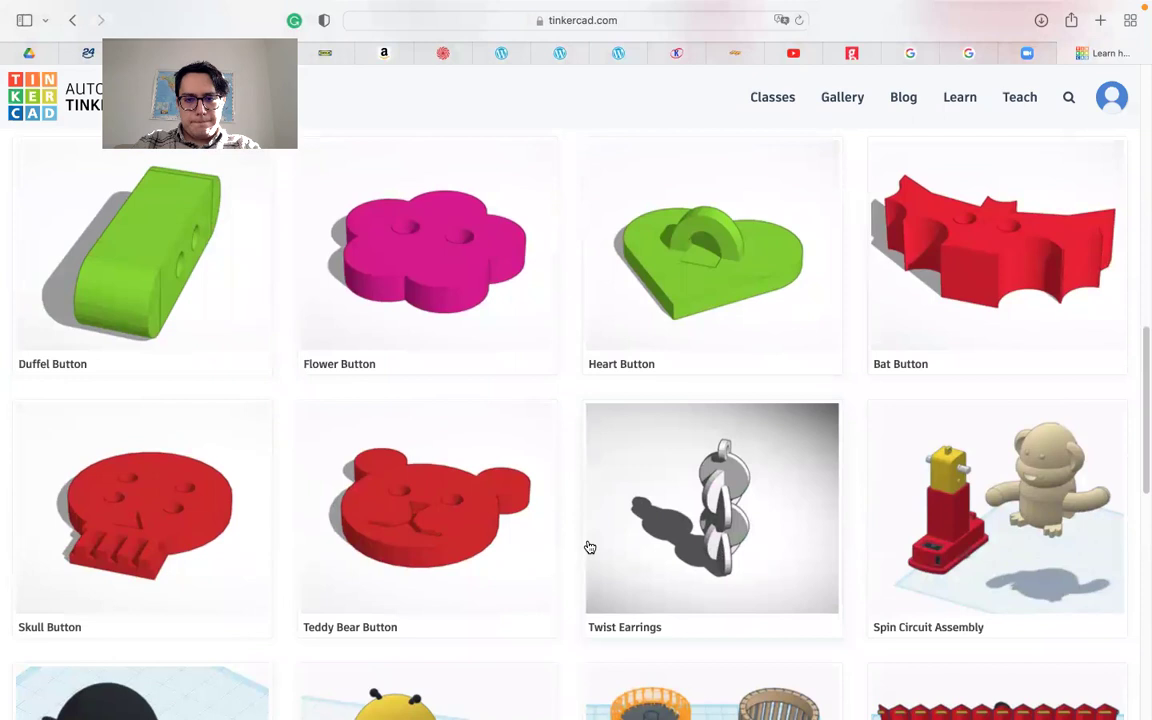
scroll(590, 547, down, 1)
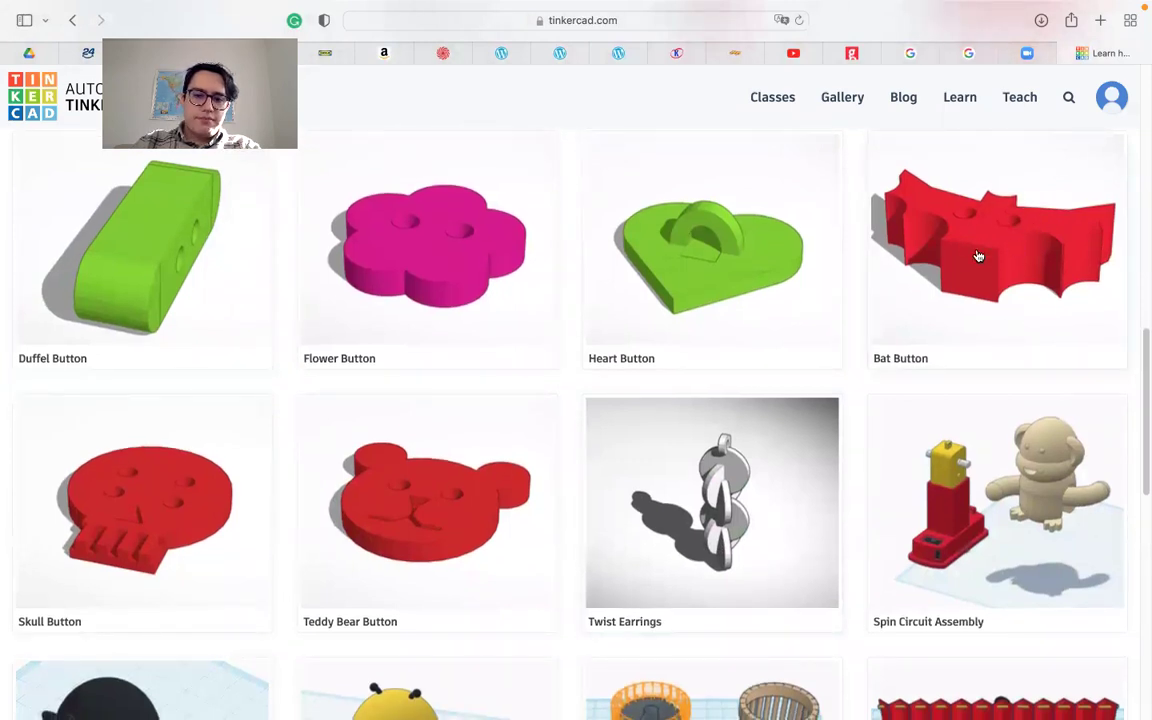
click(85, 514)
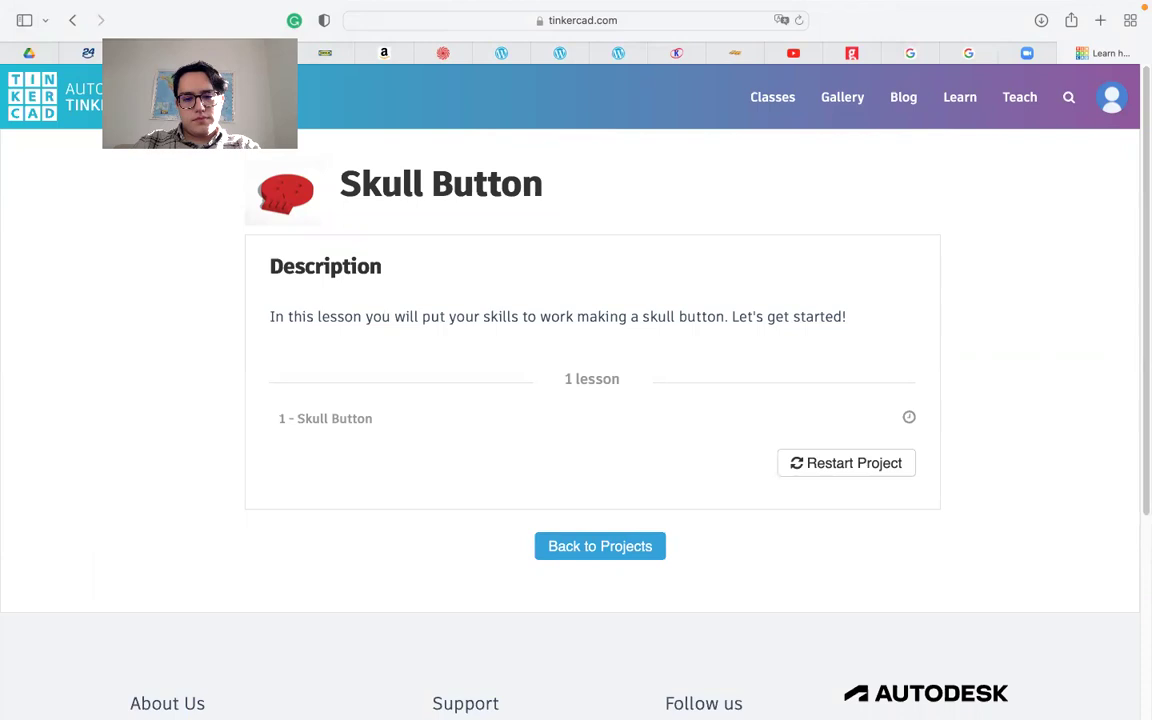
Return to the project list and reopen the Skull Button lesson.
drag(199, 93, 110, 93)
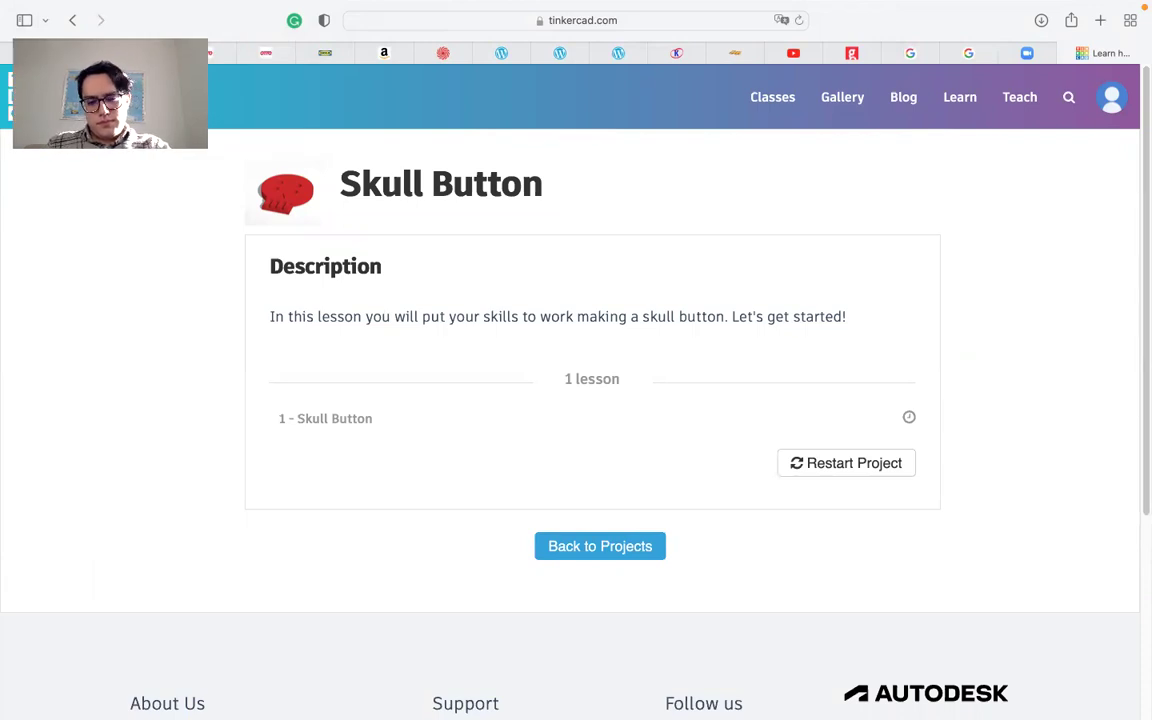
click(646, 552)
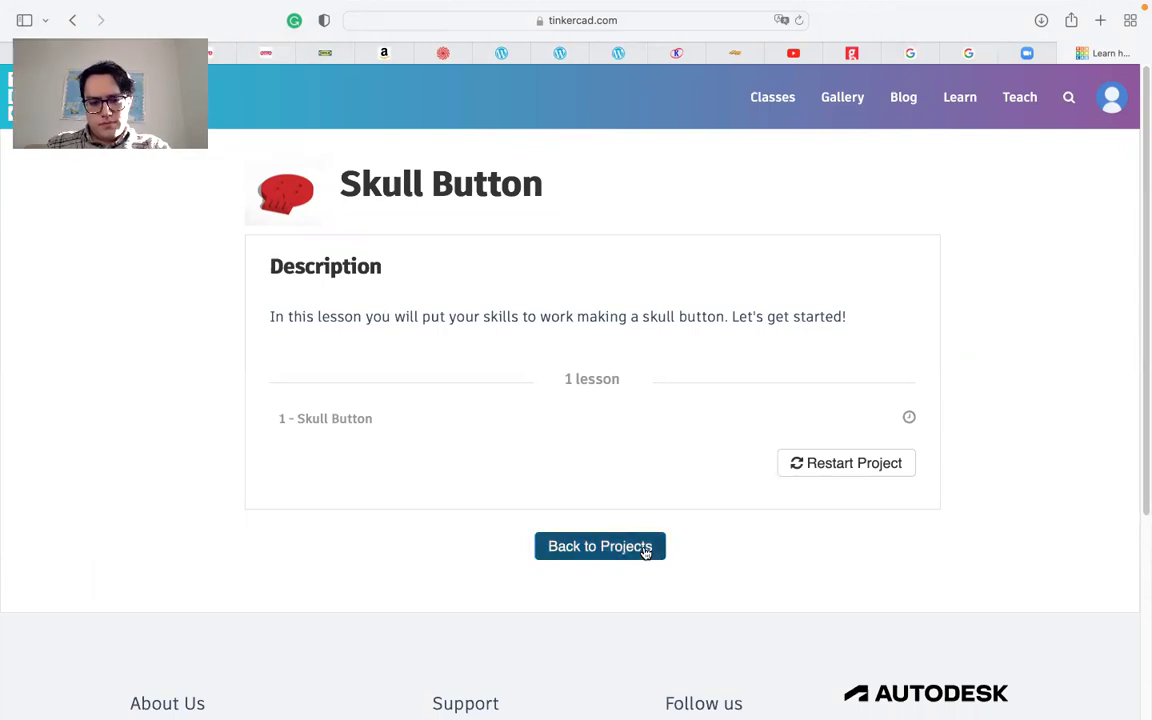
scroll(495, 479, down, 3)
scroll(490, 479, down, 5)
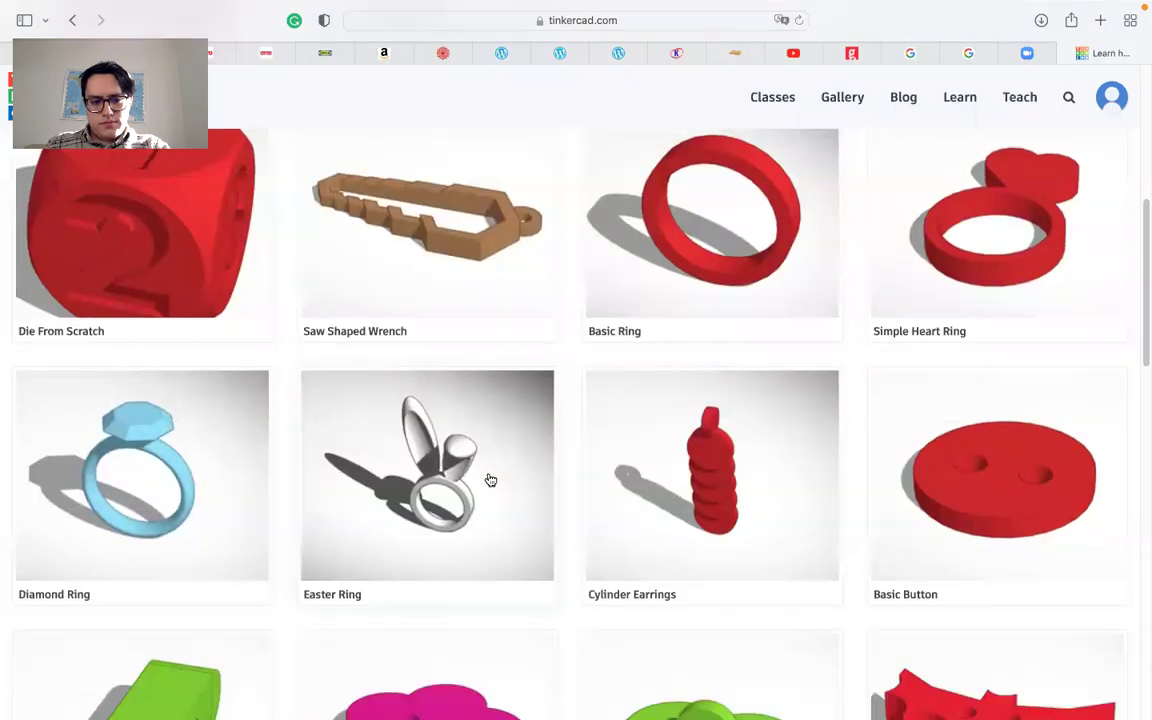
scroll(489, 480, down, 10)
scroll(400, 480, up, 7)
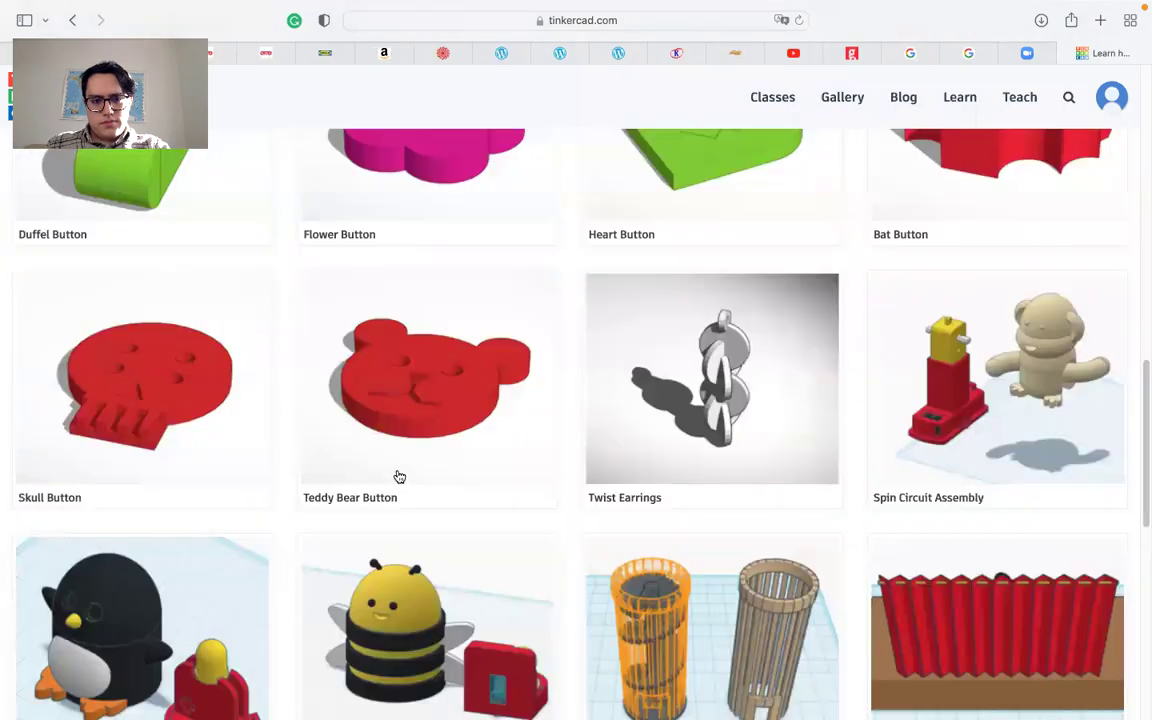
click(169, 518)
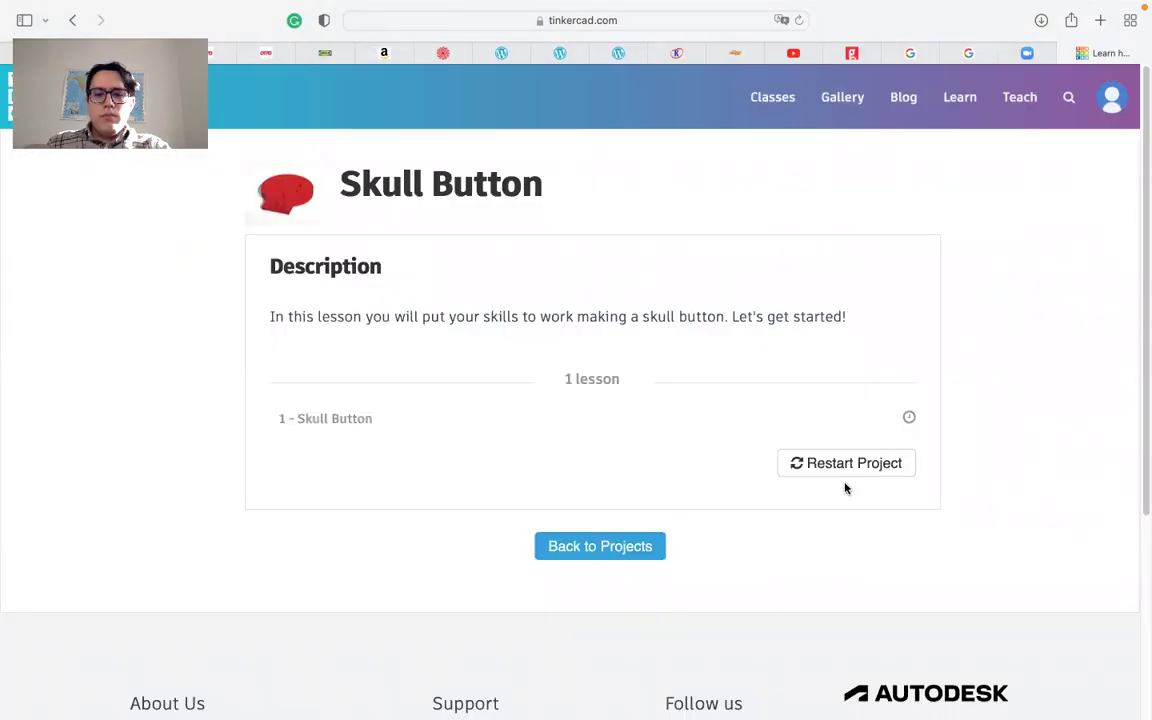
Restart the Skull Button project in the 3D editor and close the Add Notes tip.
click(553, 416)
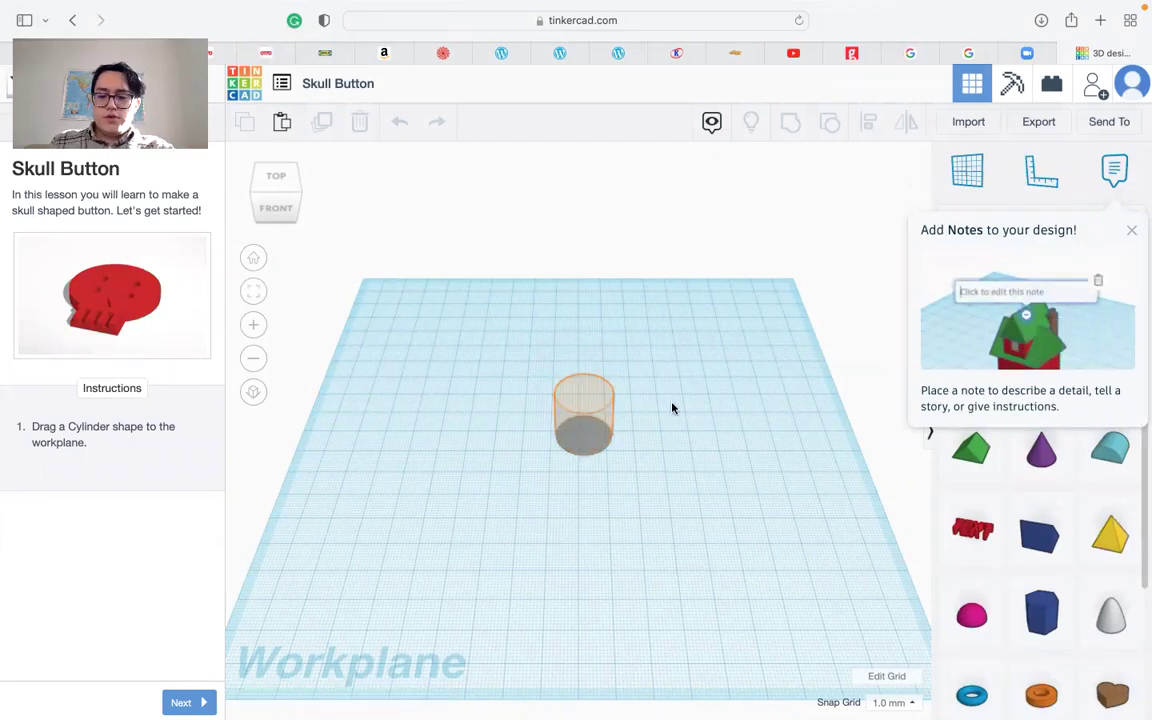
click(1131, 231)
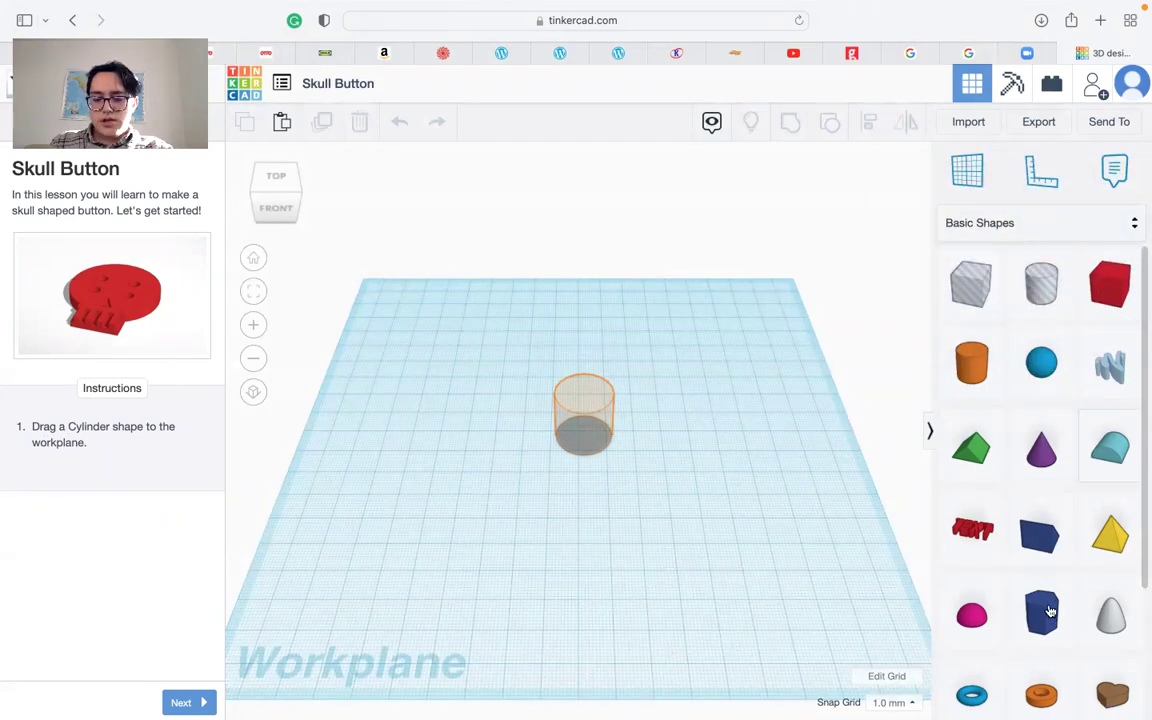
Place a solid Cylinder from the Basic Shapes on the outlined spot at the centre of the workplane.
scroll(1047, 577, down, 2)
scroll(1047, 577, down, 2)
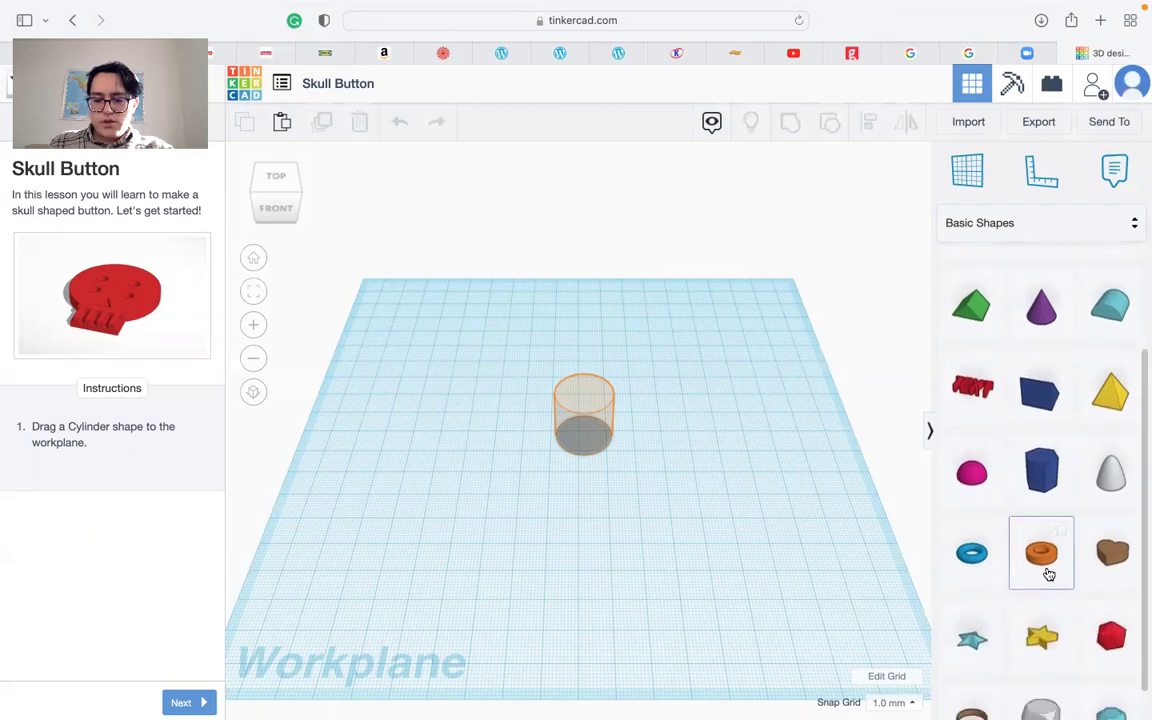
scroll(1041, 590, up, 4)
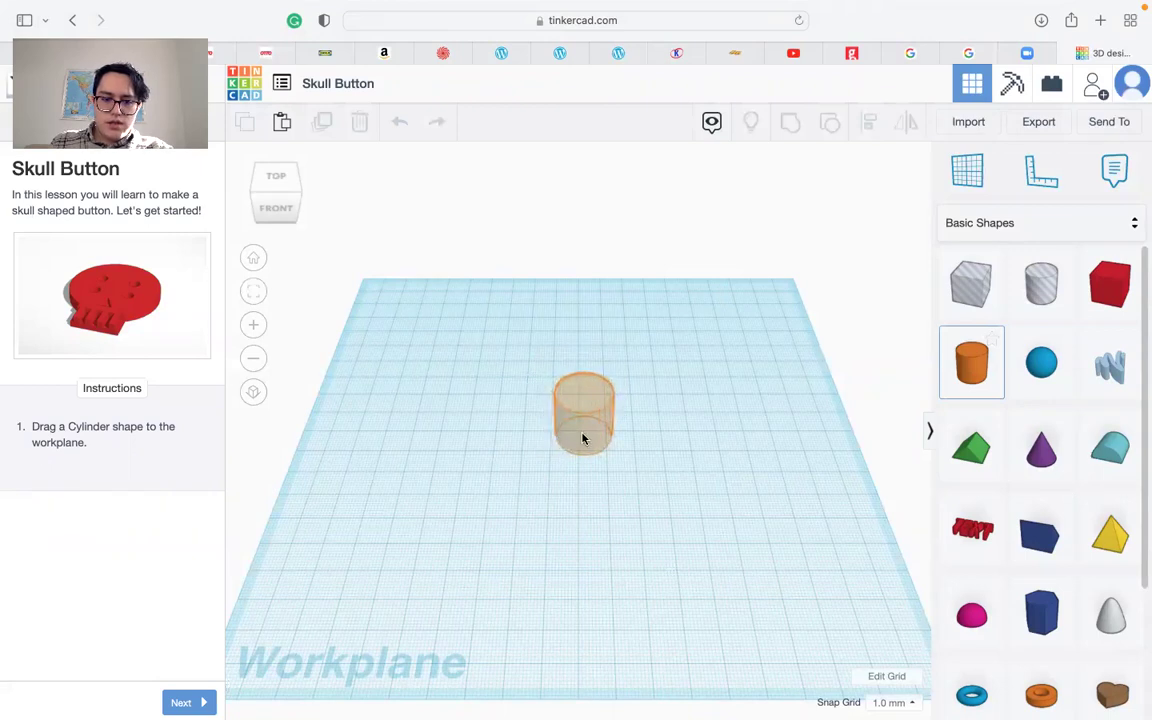
drag(593, 448, 594, 449)
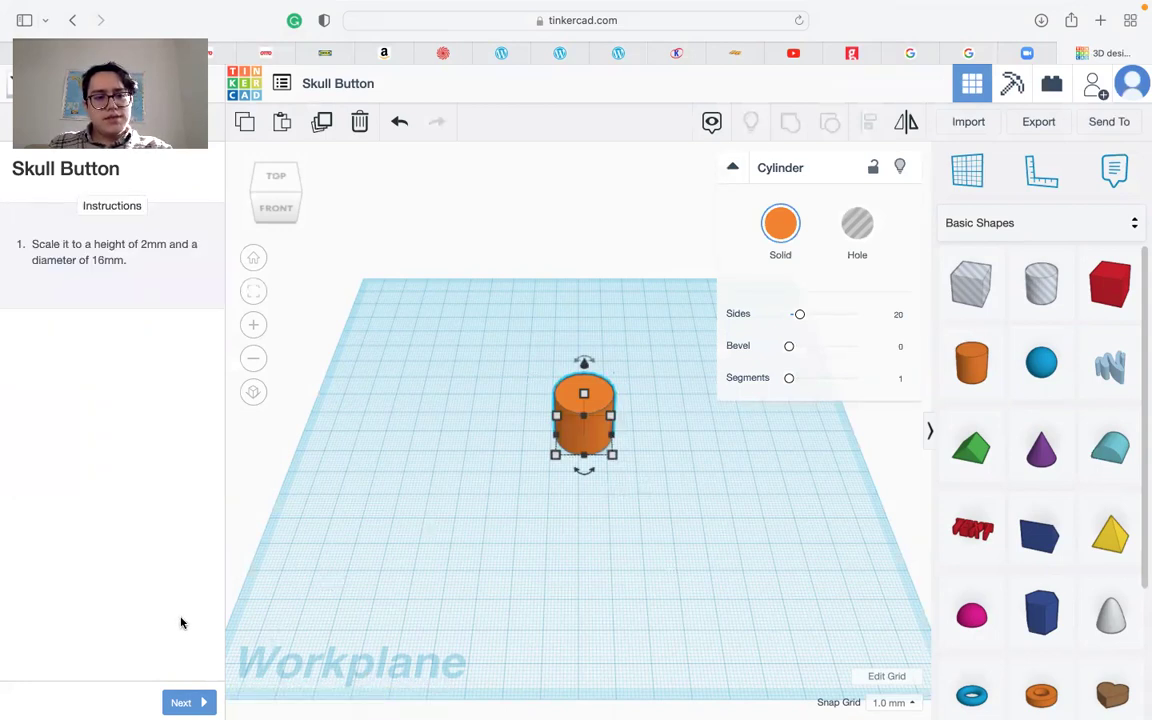
Set the cylinder's height to 2 mm.
right_drag(480, 594, 560, 470)
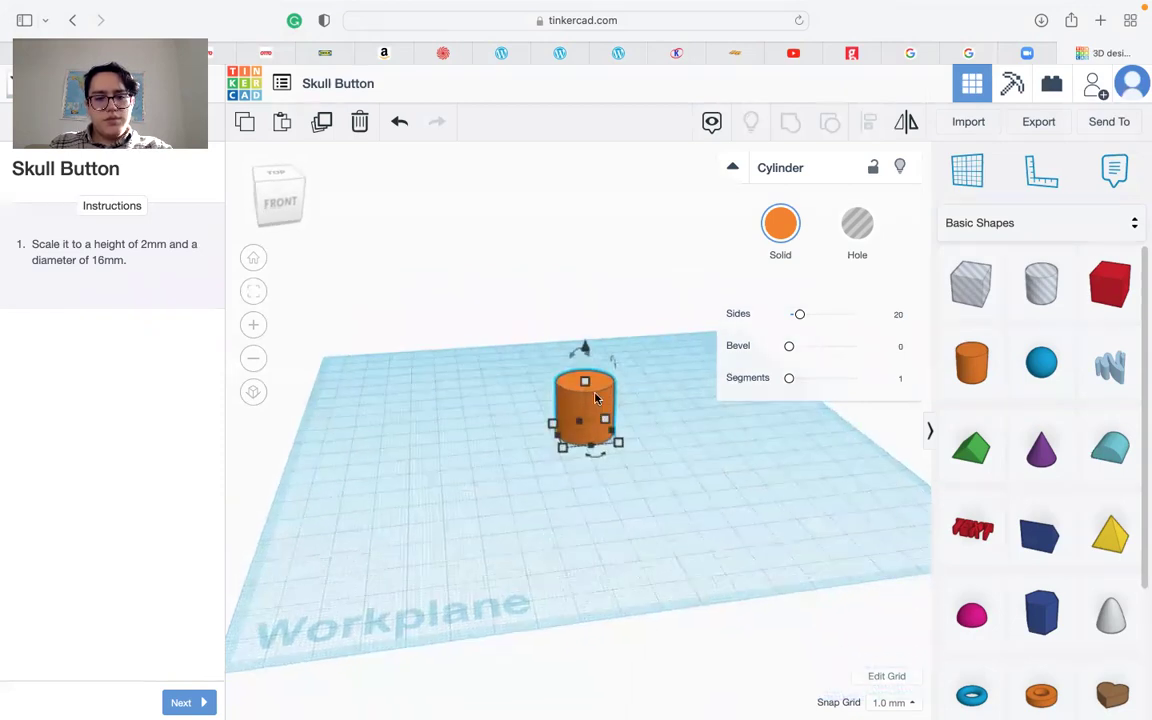
click(663, 407)
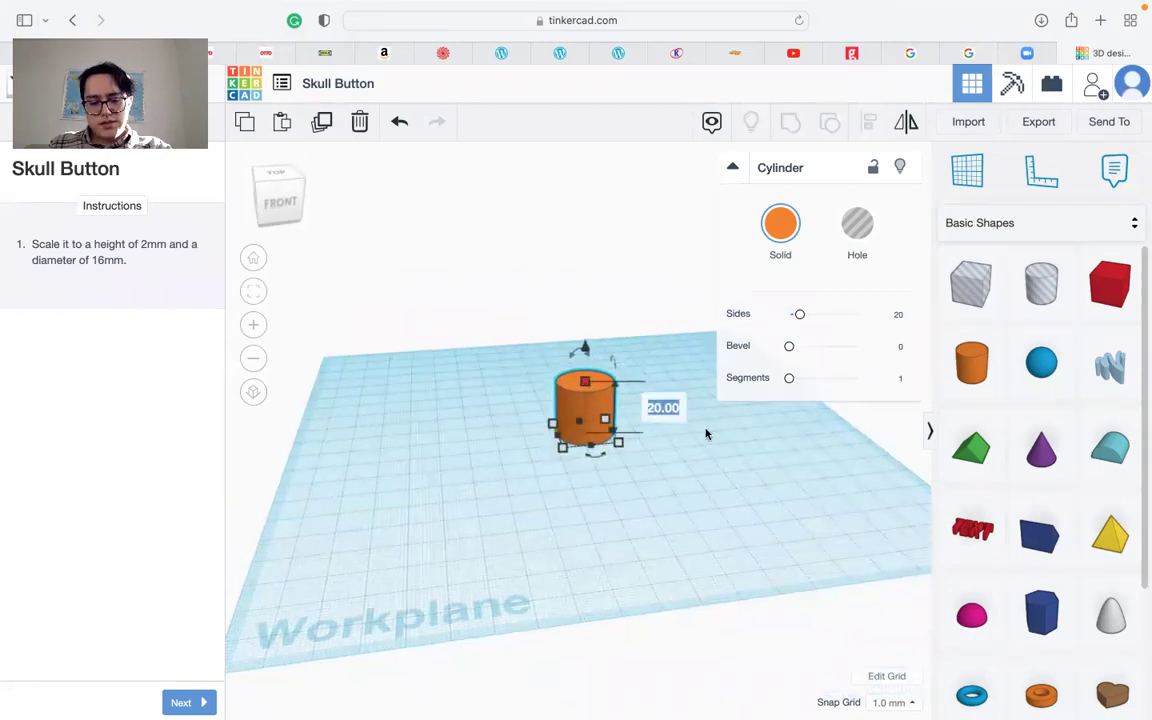
text(2)
key(Return)
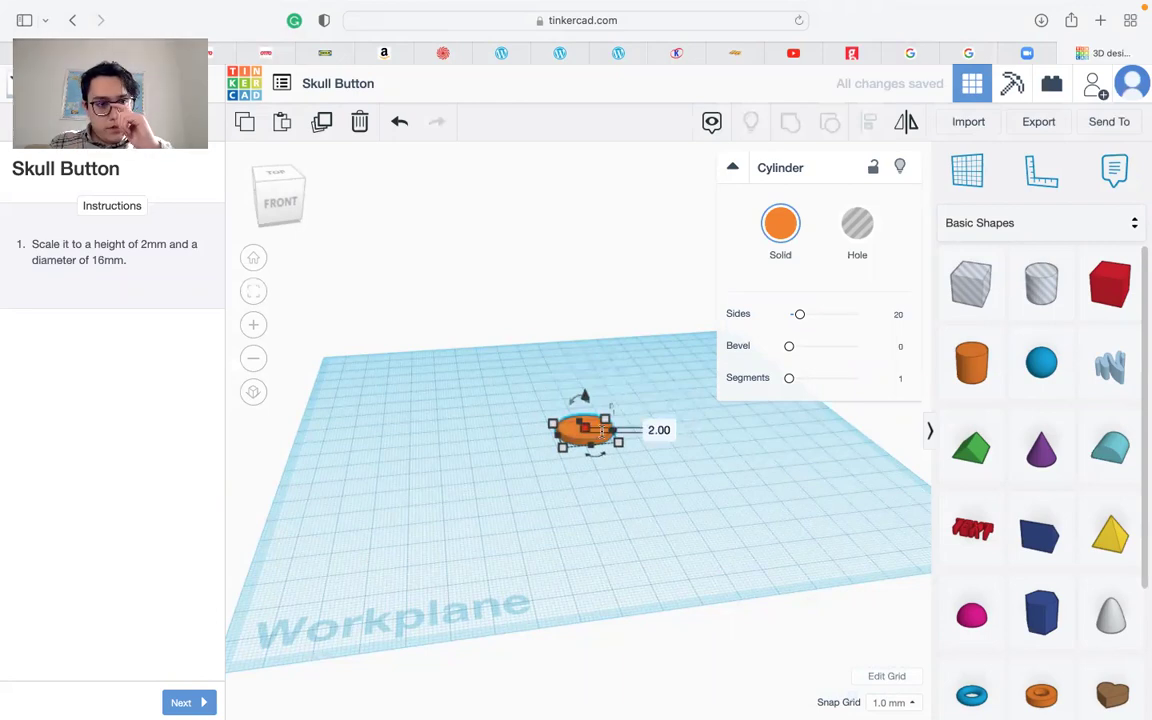
Set the cylinder's length and width to 16 mm each and check the flattened disc from above.
mouse_move(563, 452)
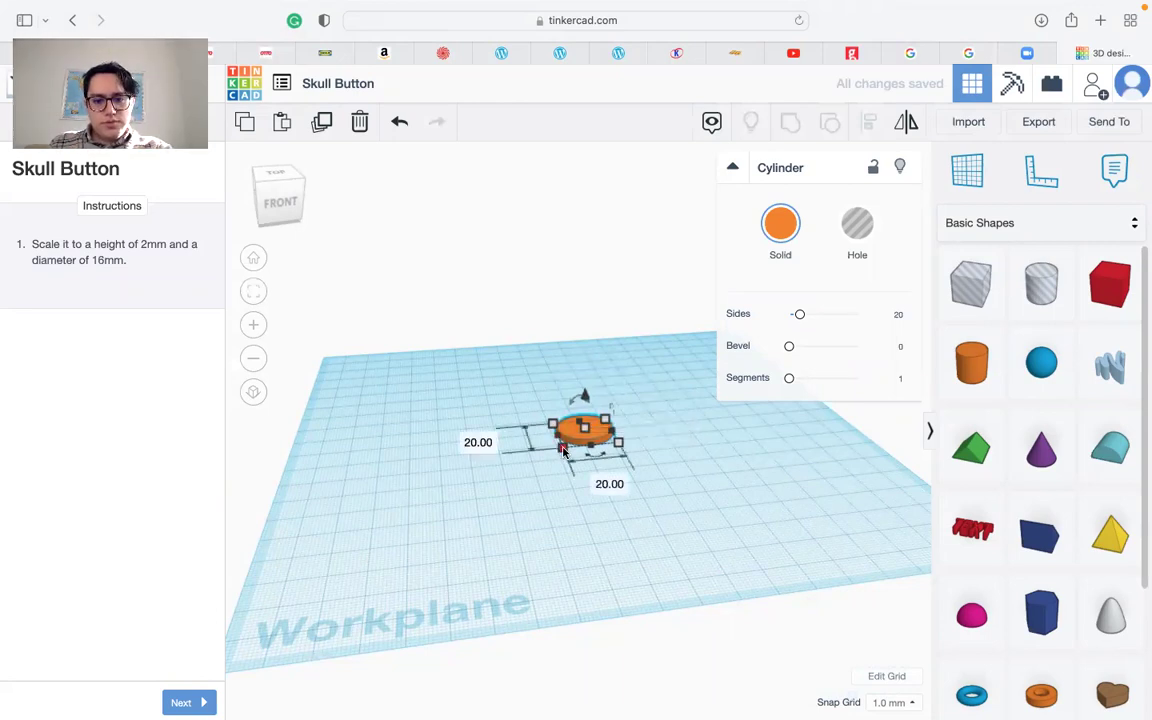
click(467, 442)
text(1)
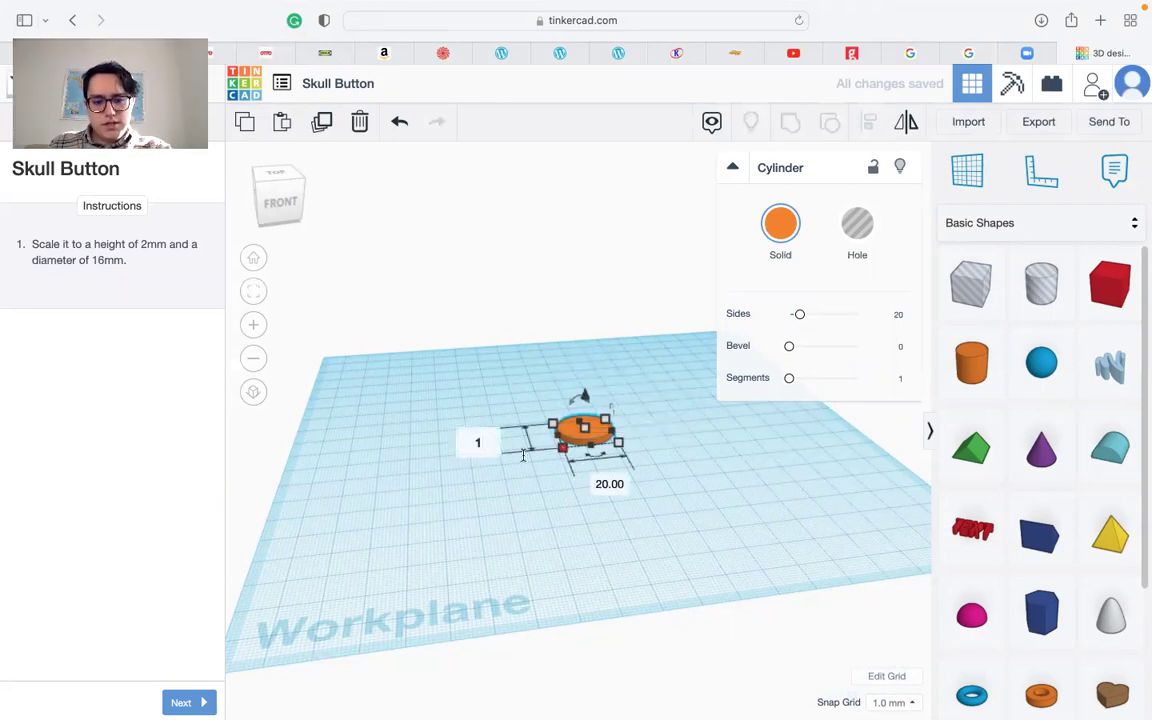
text(6)
key(Tab)
text(16)
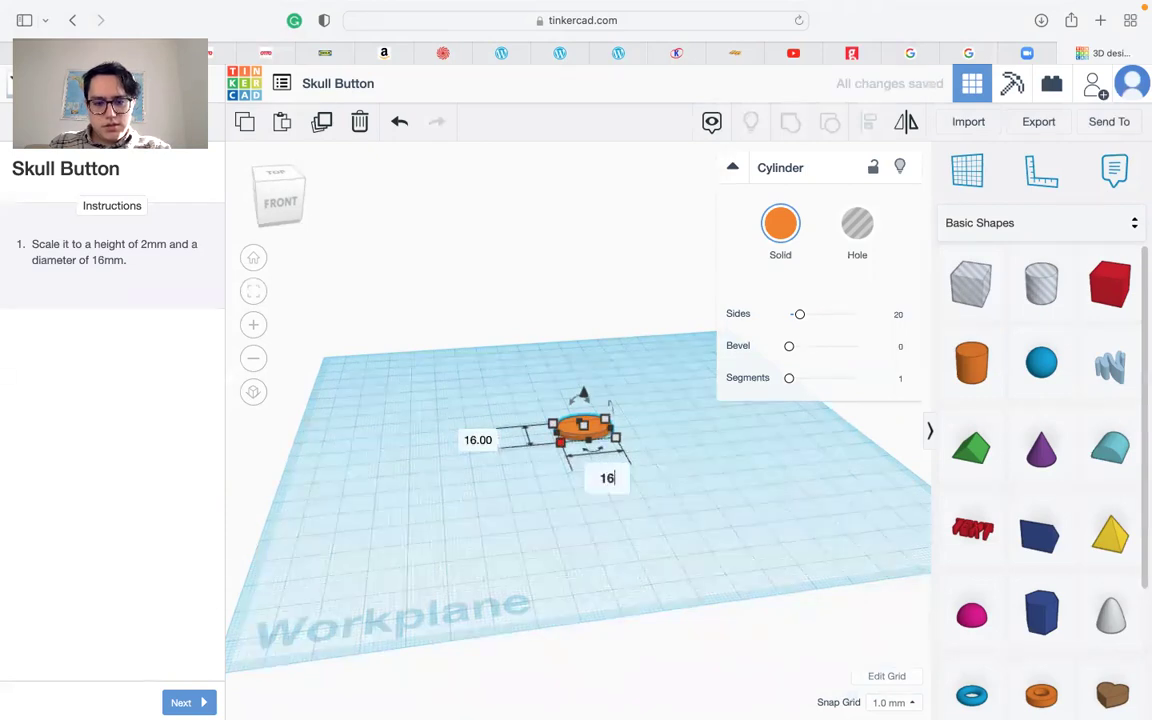
key(Return)
scroll(575, 419, down, 3)
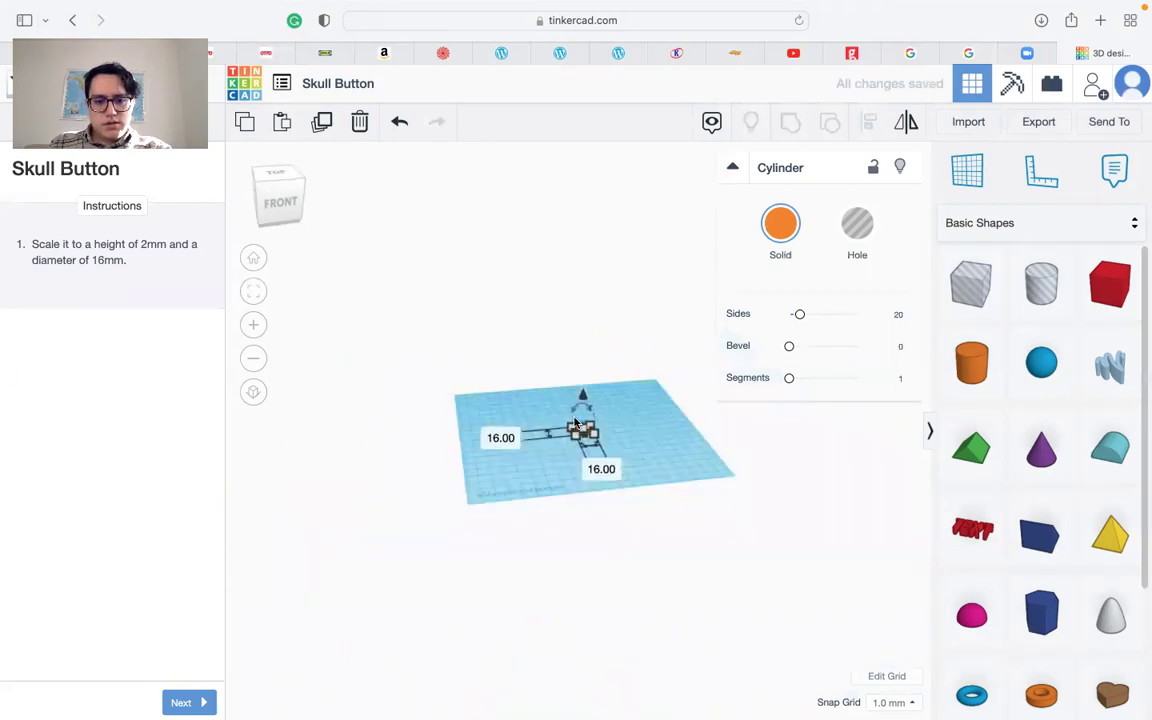
scroll(575, 419, up, 5)
right_drag(571, 488, 569, 590)
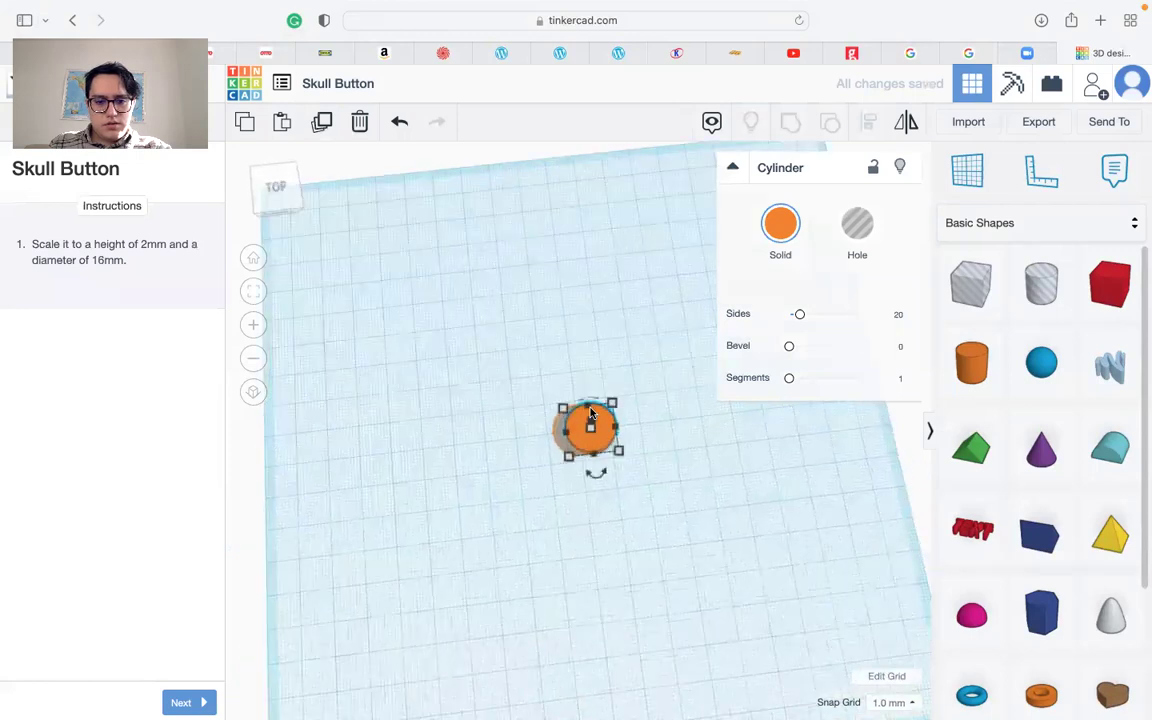
Move the flattened cylinder 4 mm along the workplane onto its outlined spot and advance the lesson to the Box instruction.
scroll(590, 412, up, 5)
drag(604, 480, 566, 489)
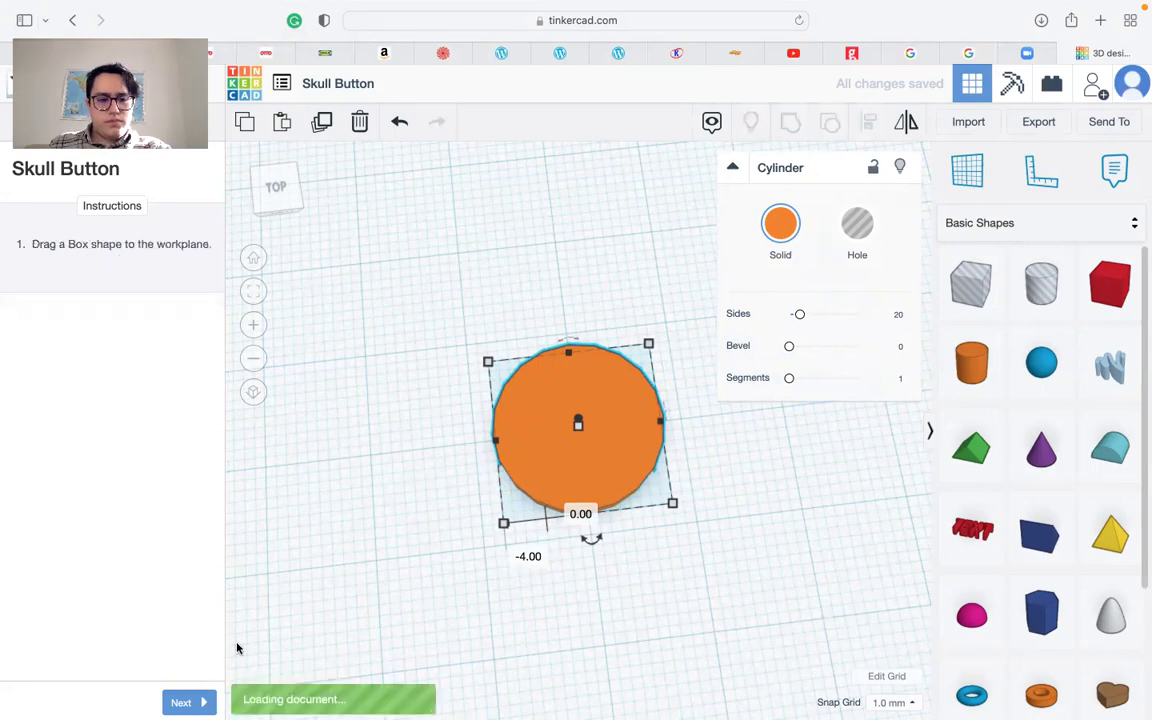
Place a solid Box from the Basic Shapes on the outlined spot beside the disc.
right_drag(439, 505, 491, 553)
scroll(491, 552, up, 5)
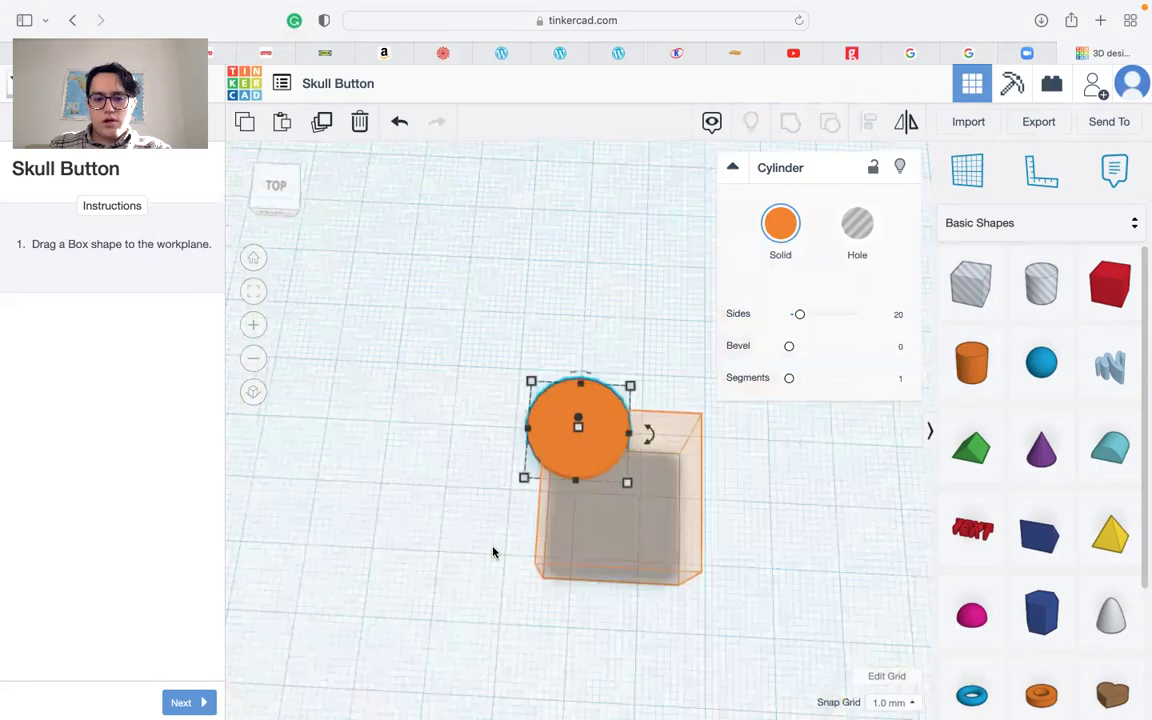
click(1110, 302)
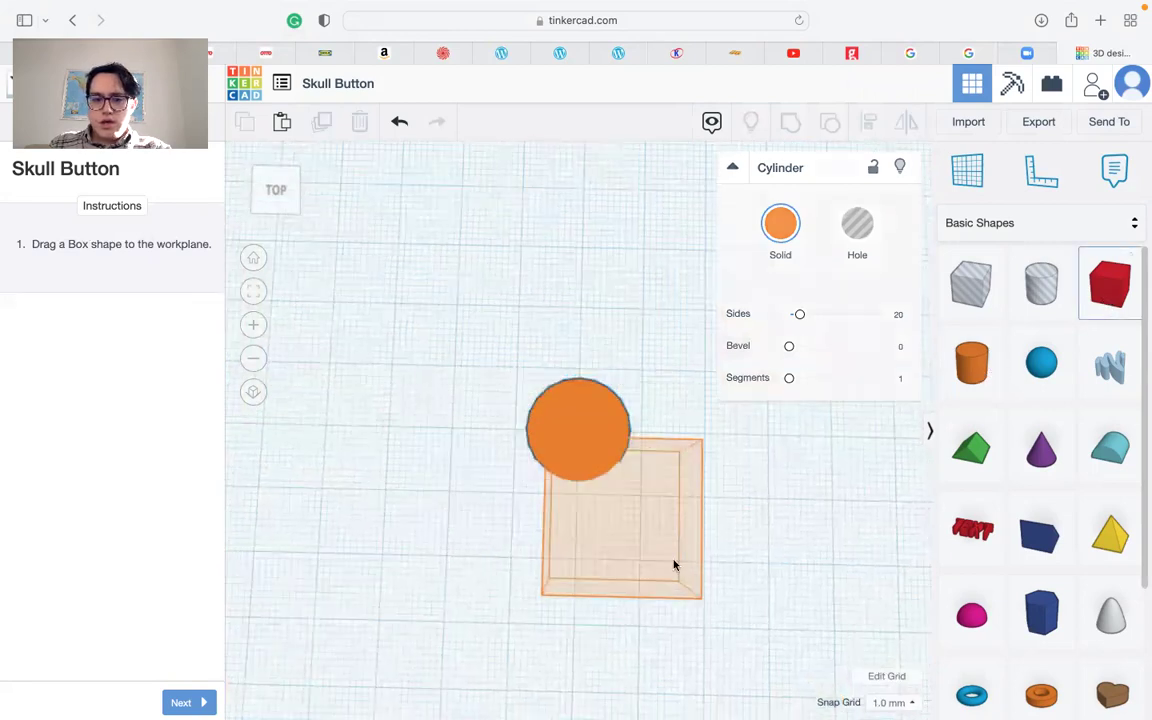
click(616, 518)
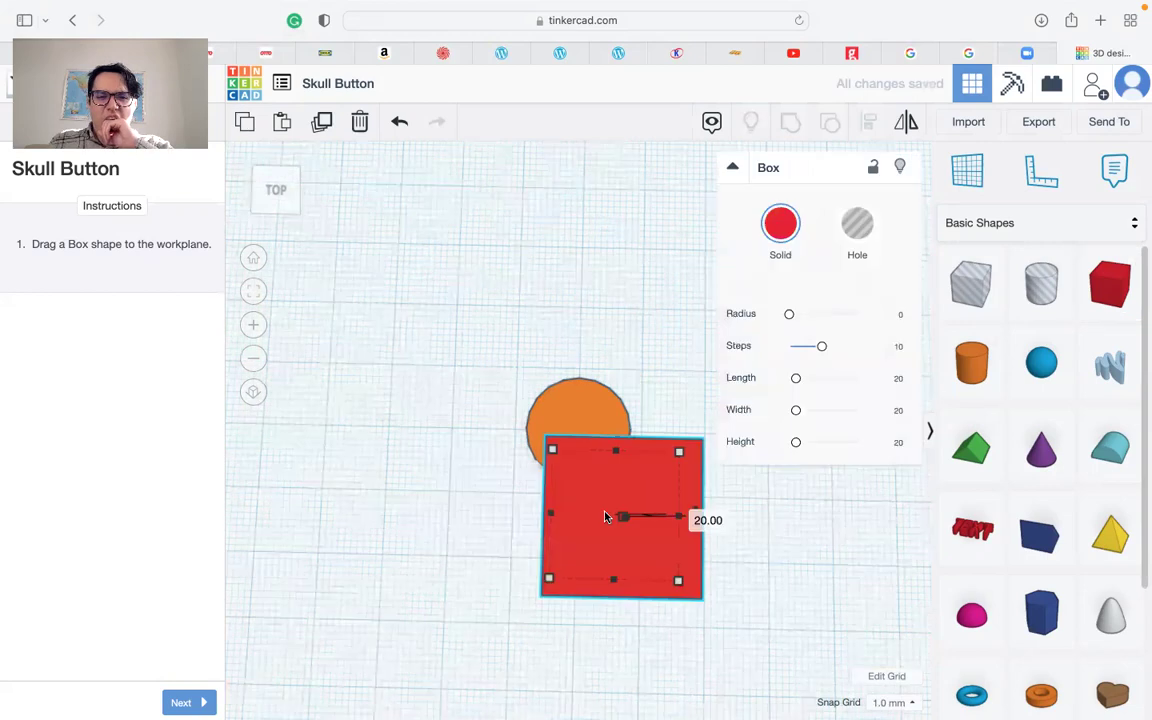
Advance the lesson to the box scaling instruction and set the box's height to 2 mm.
click(190, 702)
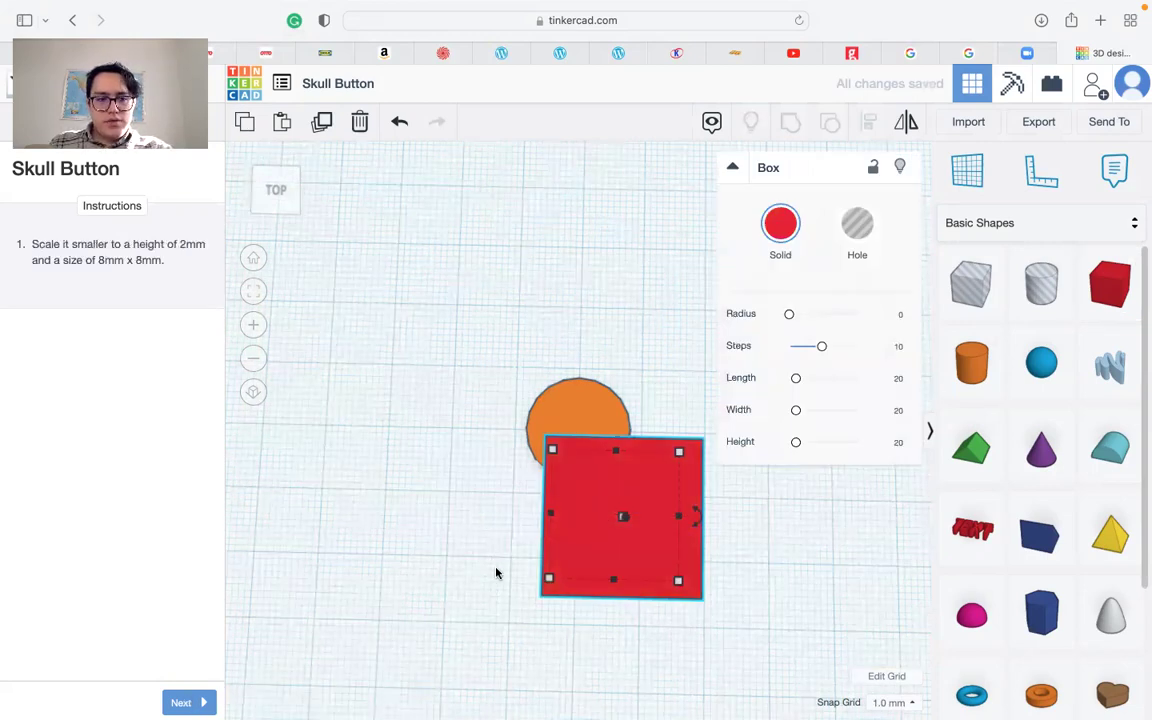
right_drag(496, 573, 590, 490)
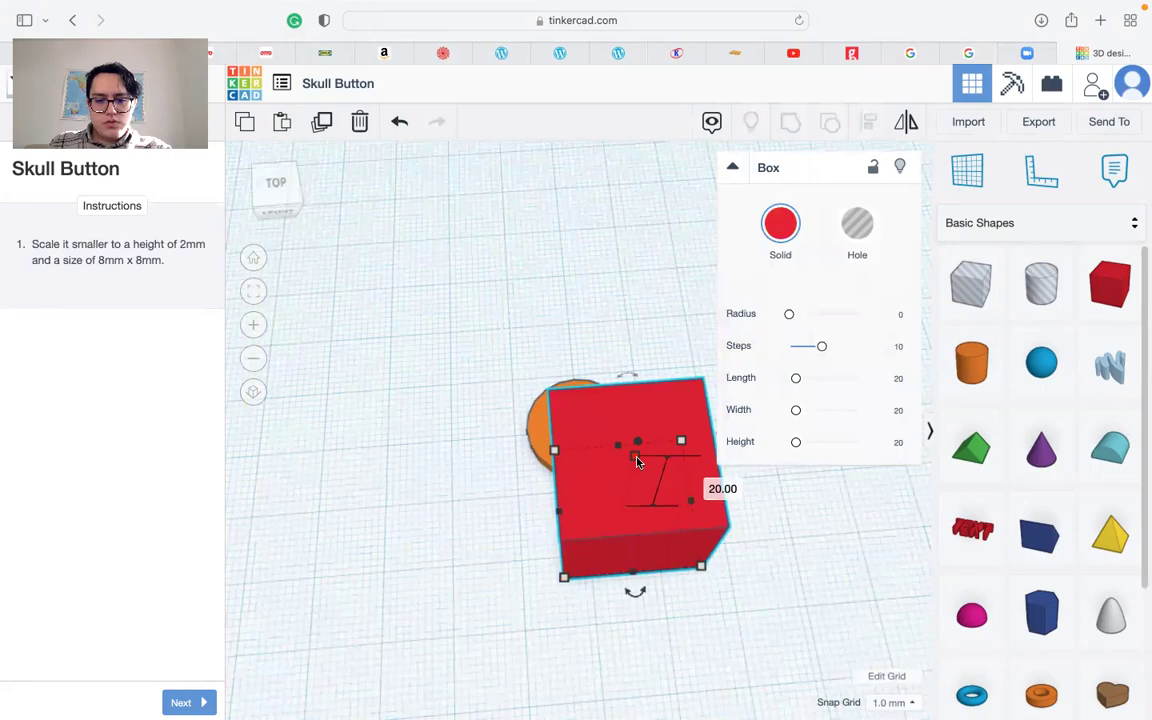
click(706, 483)
text(2)
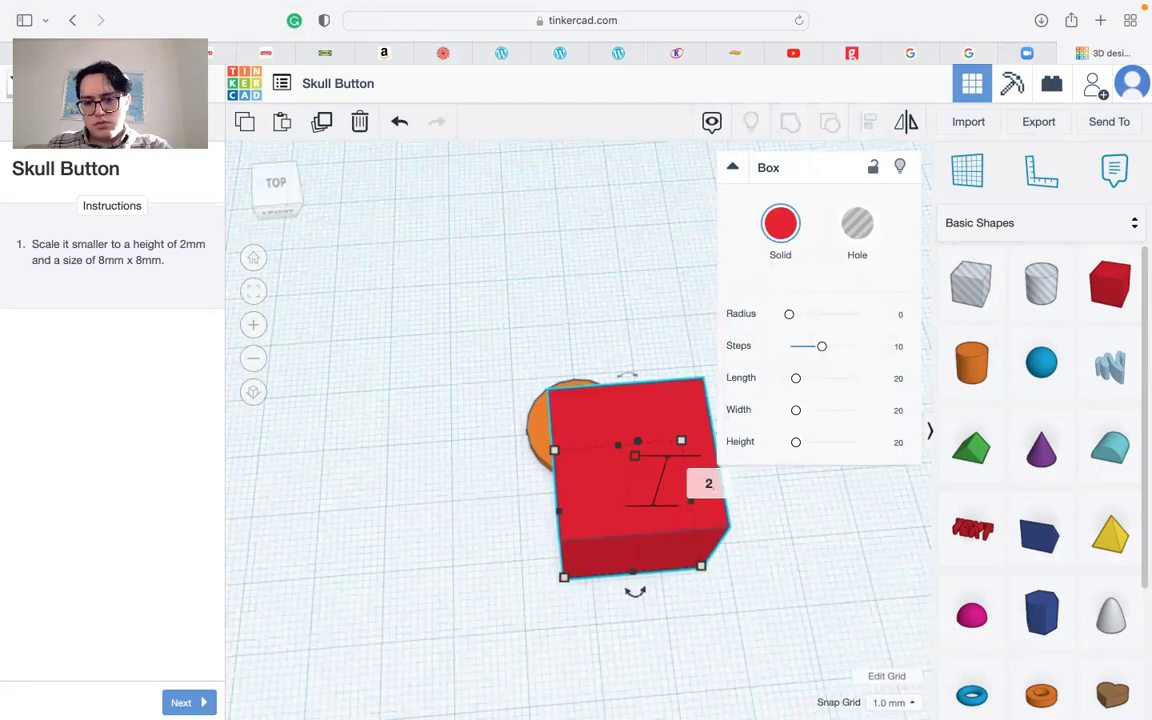
key(Return)
right_drag(539, 584, 595, 563)
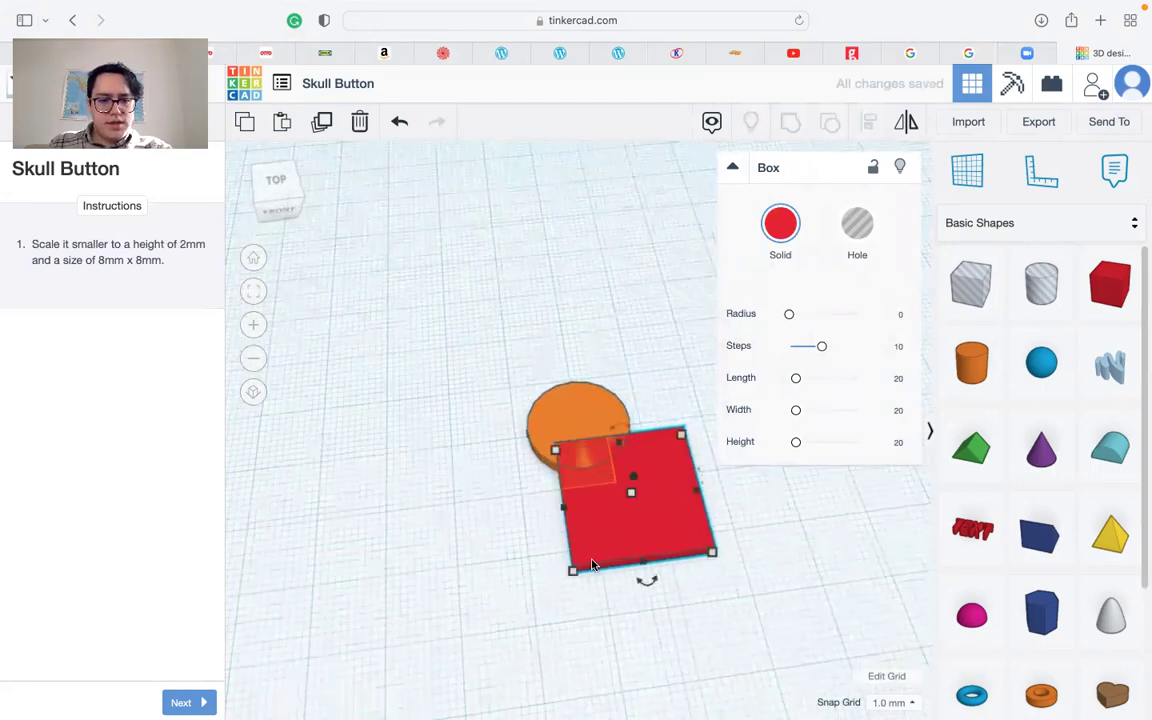
Set the box's length and width to 8 mm each and move it 12 mm onto the outline overlapping the disc's edge.
mouse_move(572, 573)
click(651, 630)
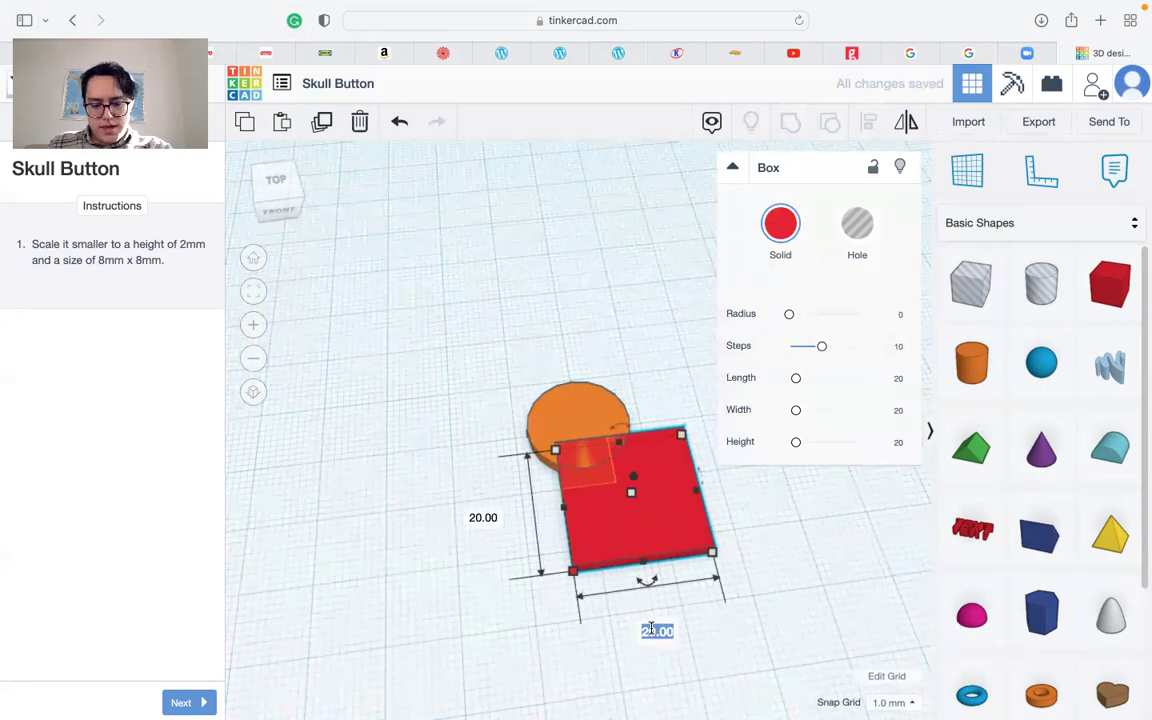
text(8)
click(486, 518)
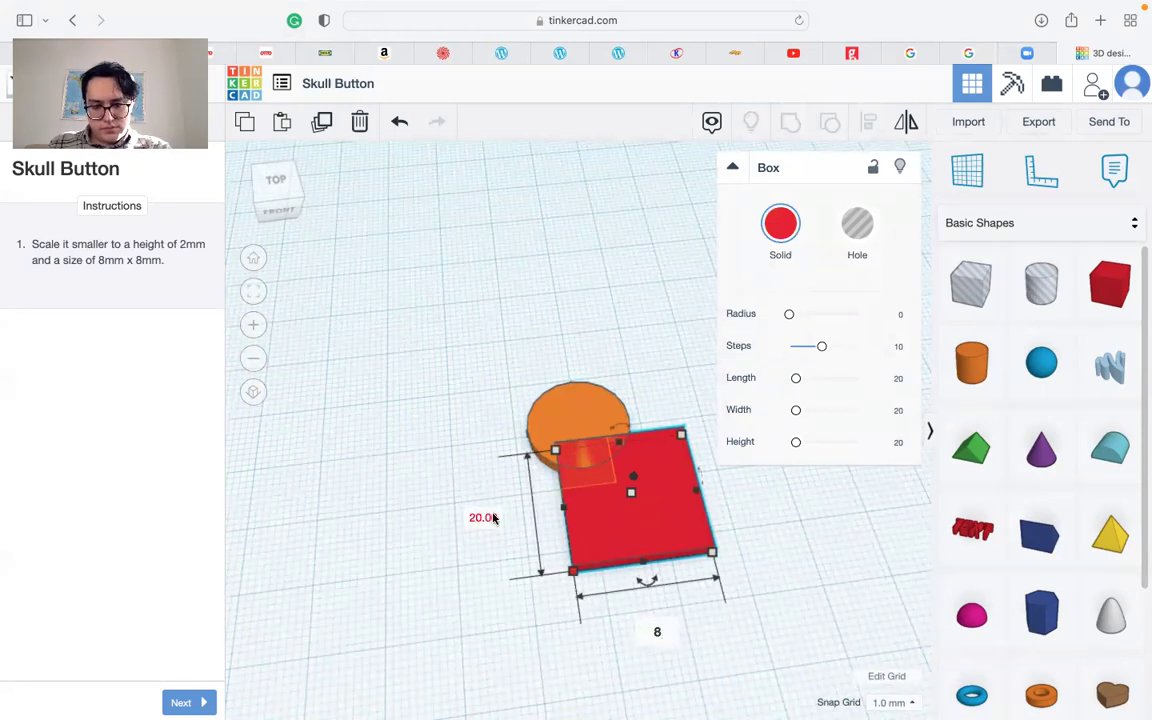
text(8)
key(Return)
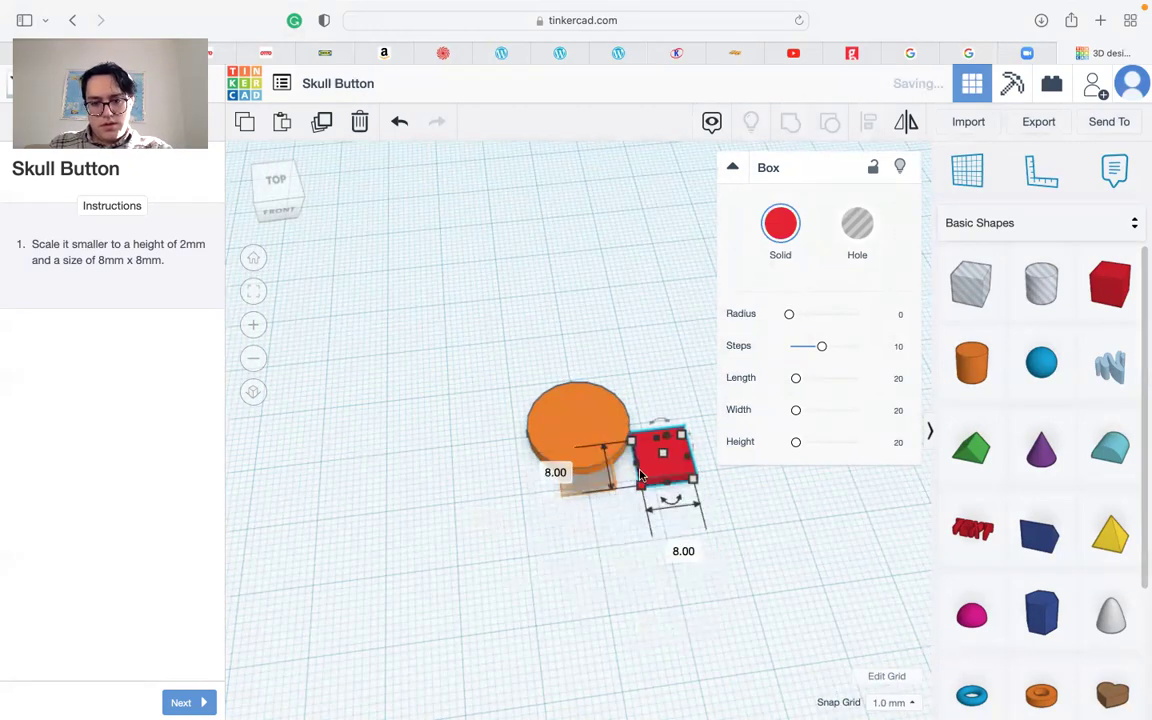
drag(641, 477, 568, 481)
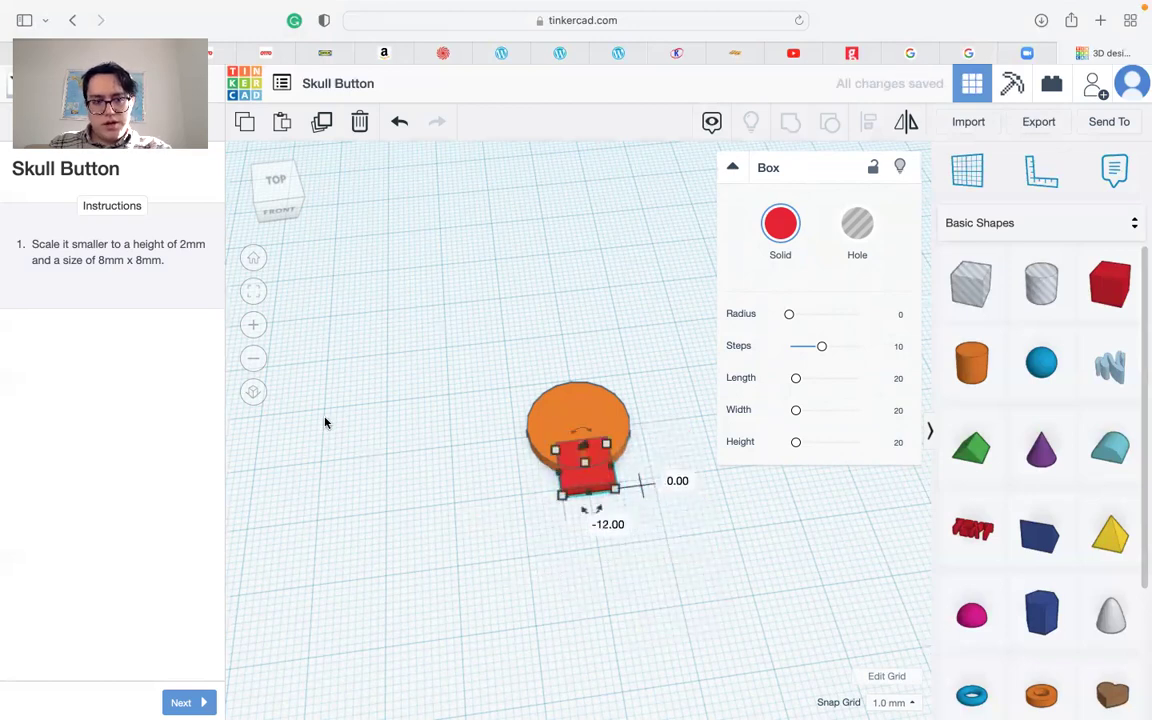
Advance the lesson and place a solid Cylinder from the Basic Shapes on the large round outline.
click(205, 702)
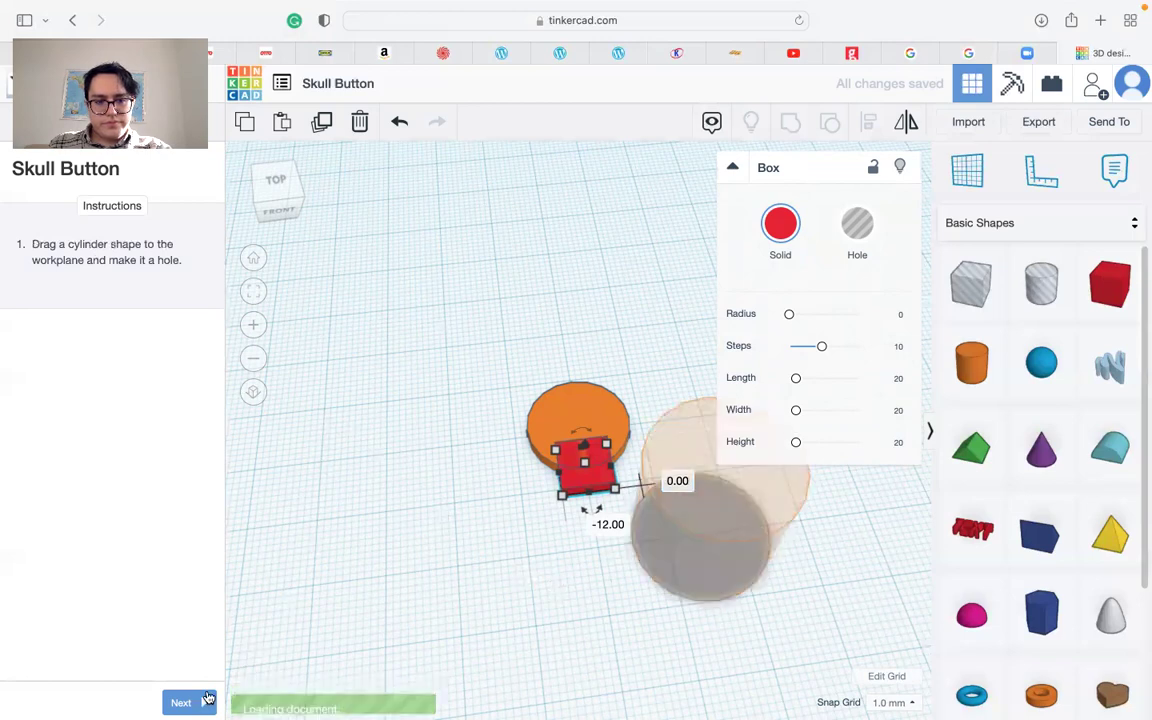
drag(971, 362, 702, 535)
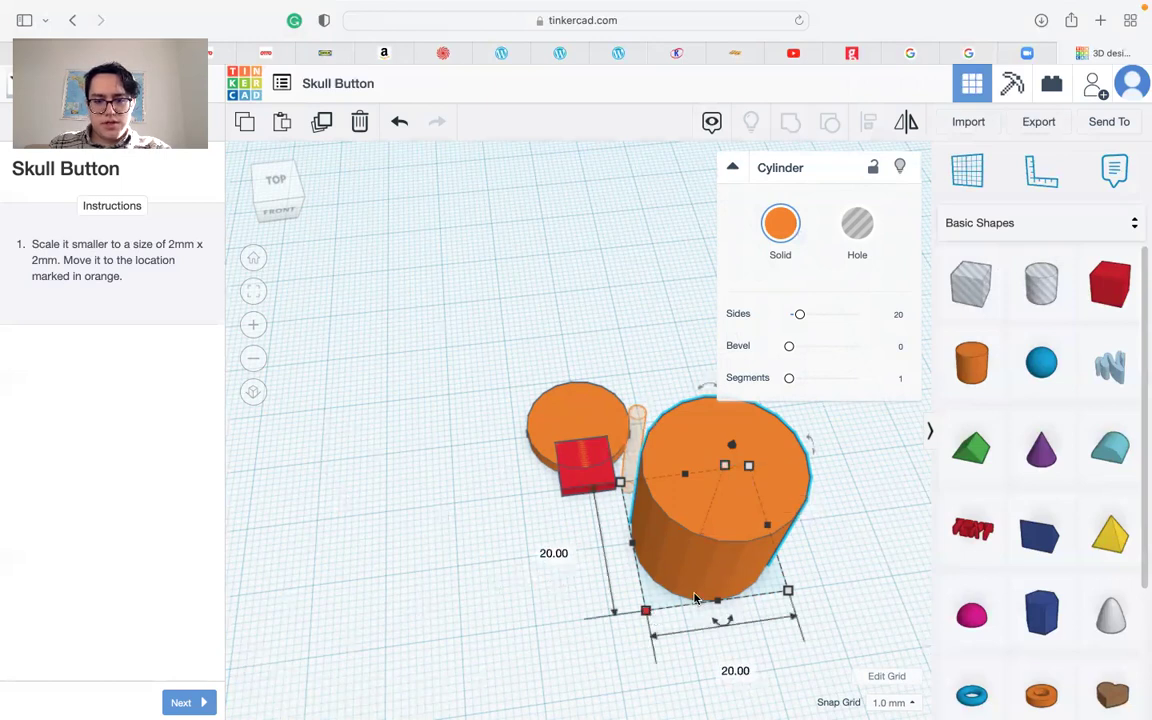
click(734, 669)
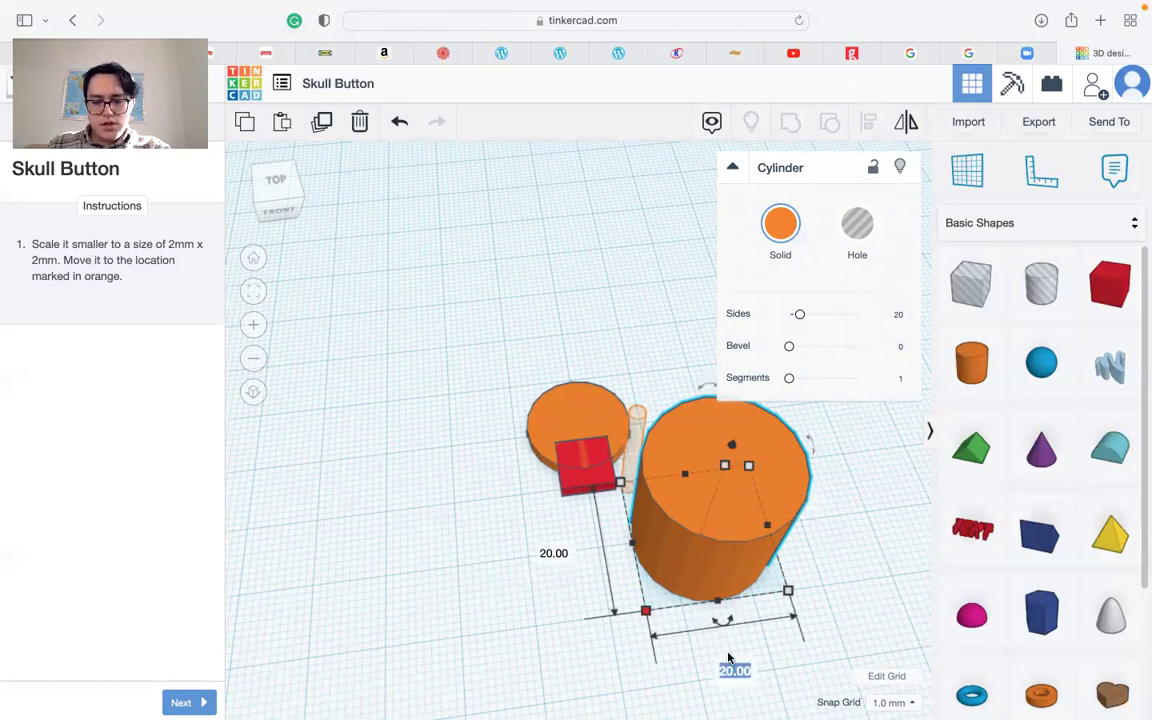
click(569, 560)
click(556, 553)
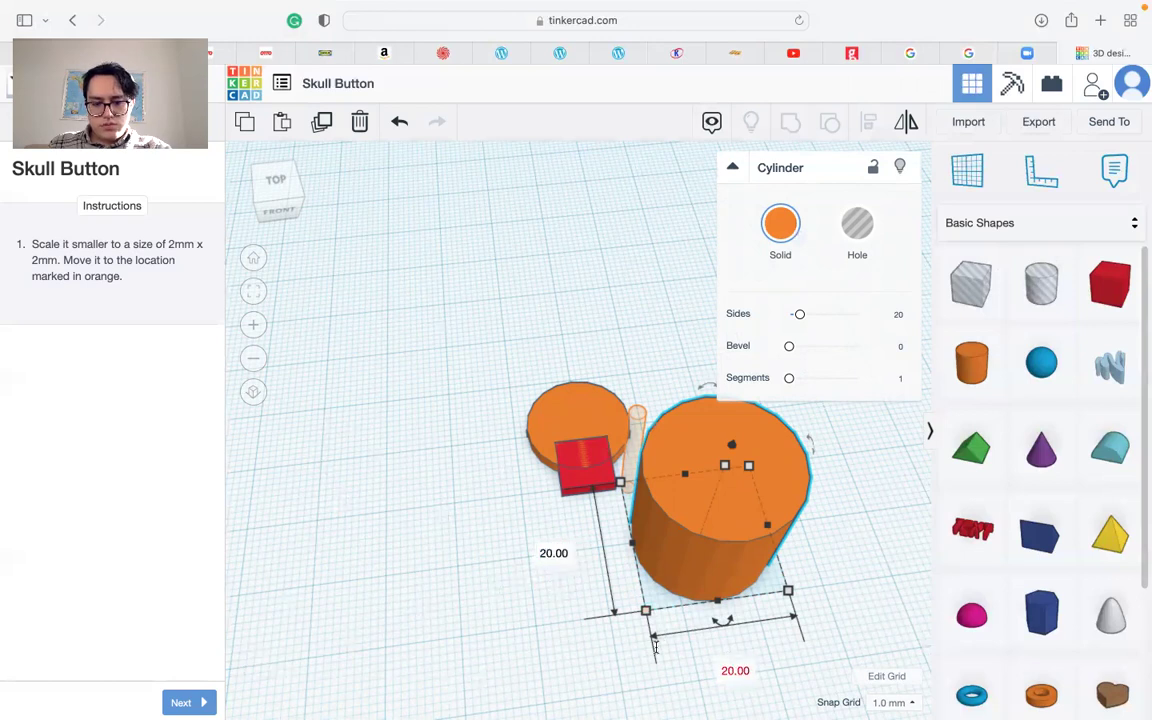
click(549, 562)
click(713, 500)
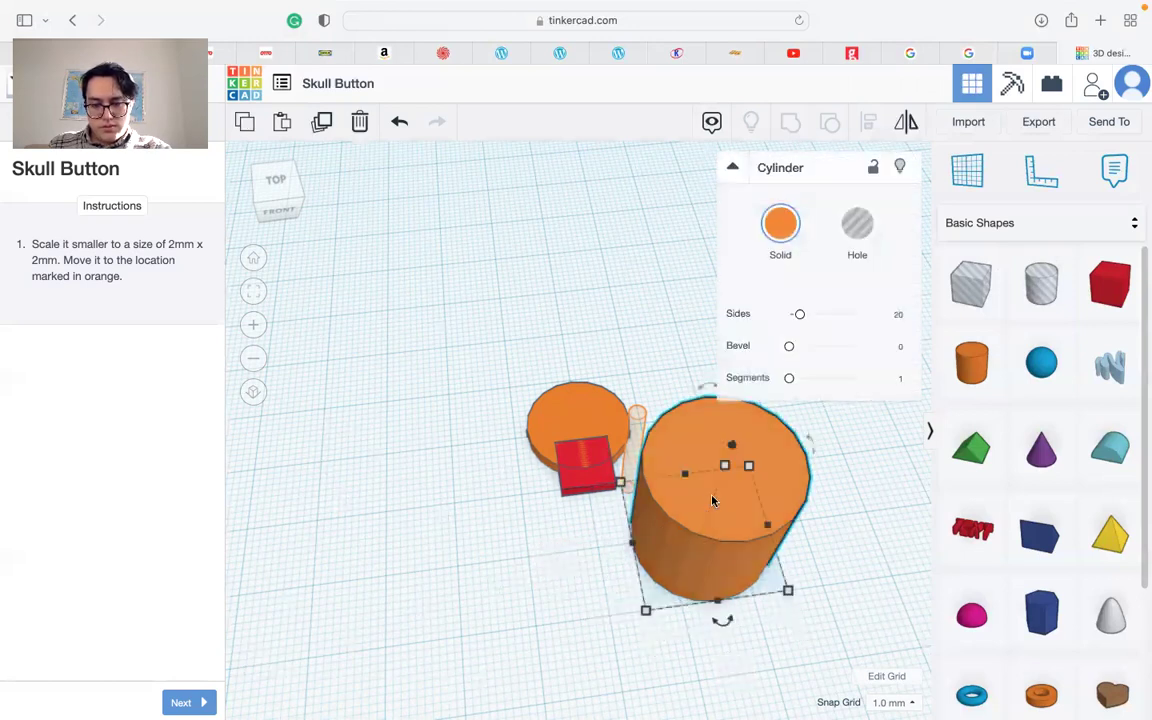
Set the new cylinder's length and width to 2 mm each and move it 18 mm onto the thin outline beside the box.
click(646, 612)
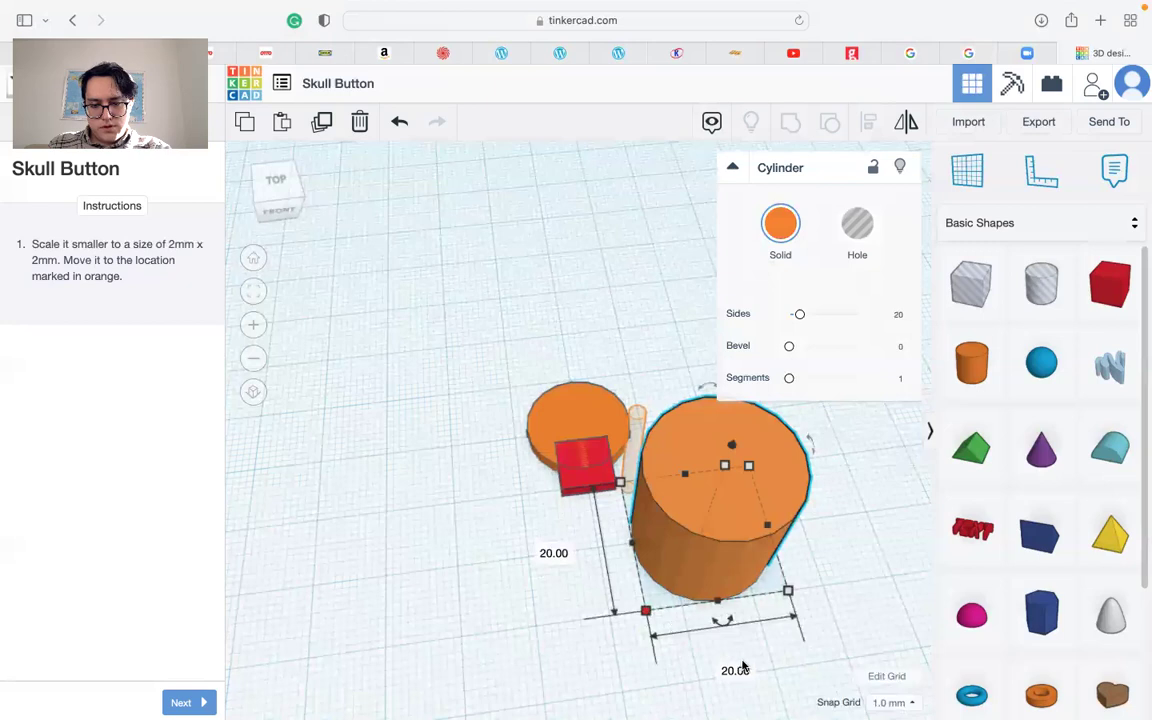
click(722, 668)
text(2)
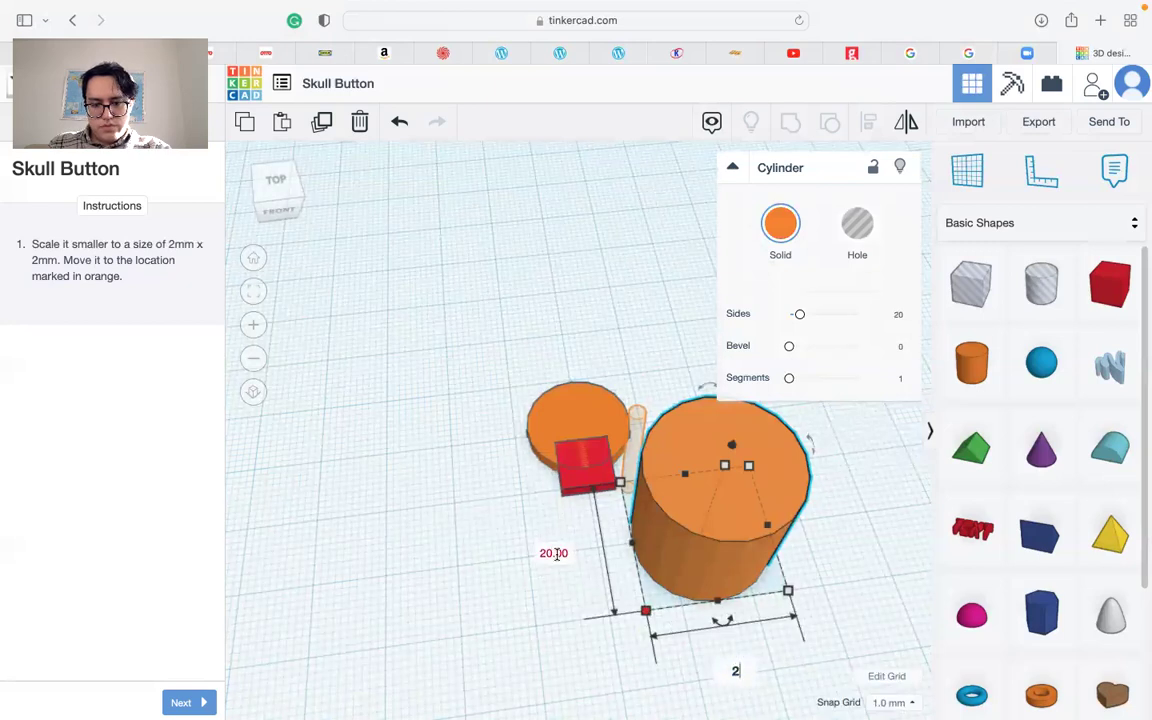
key(Tab)
text(2)
key(Return)
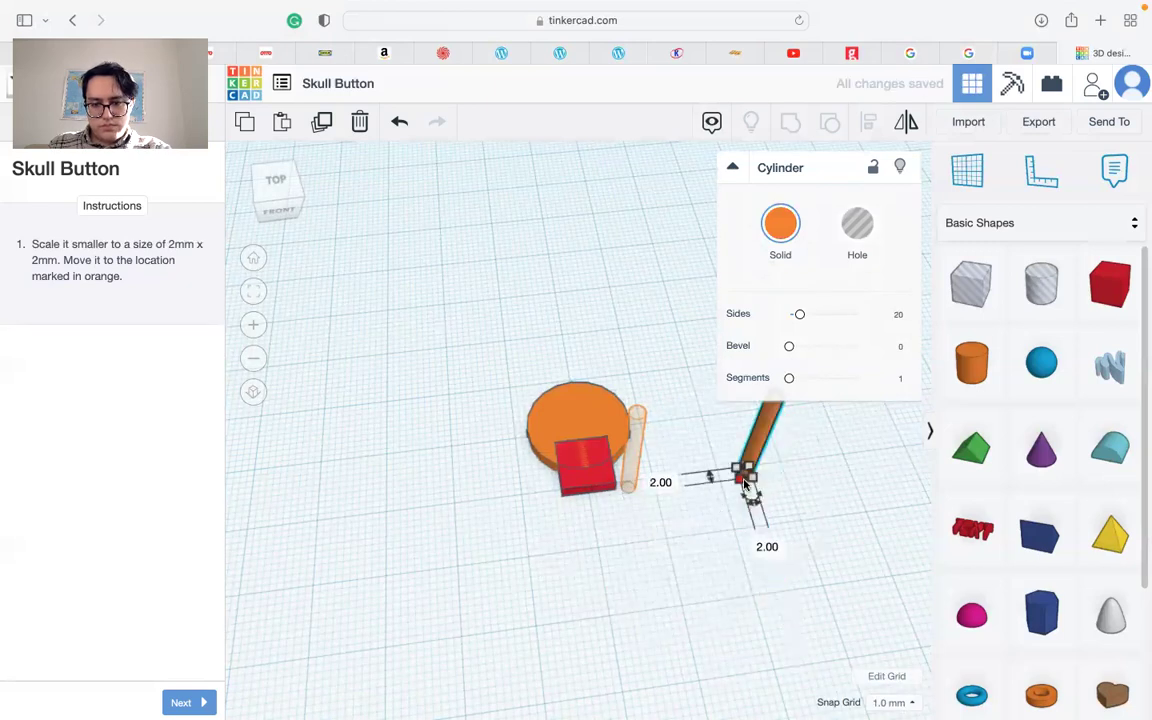
drag(755, 453, 634, 466)
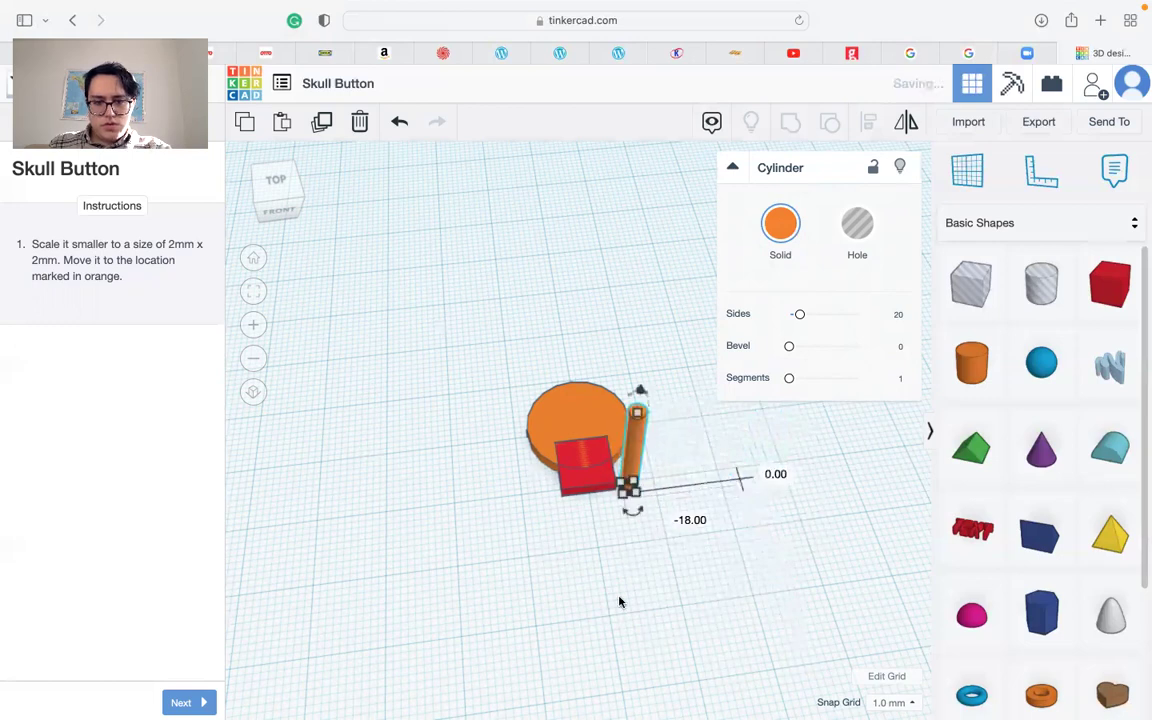
Advance the lesson and copy the thin cylinder onto the disc, offset 9 mm in both directions from the original.
click(186, 701)
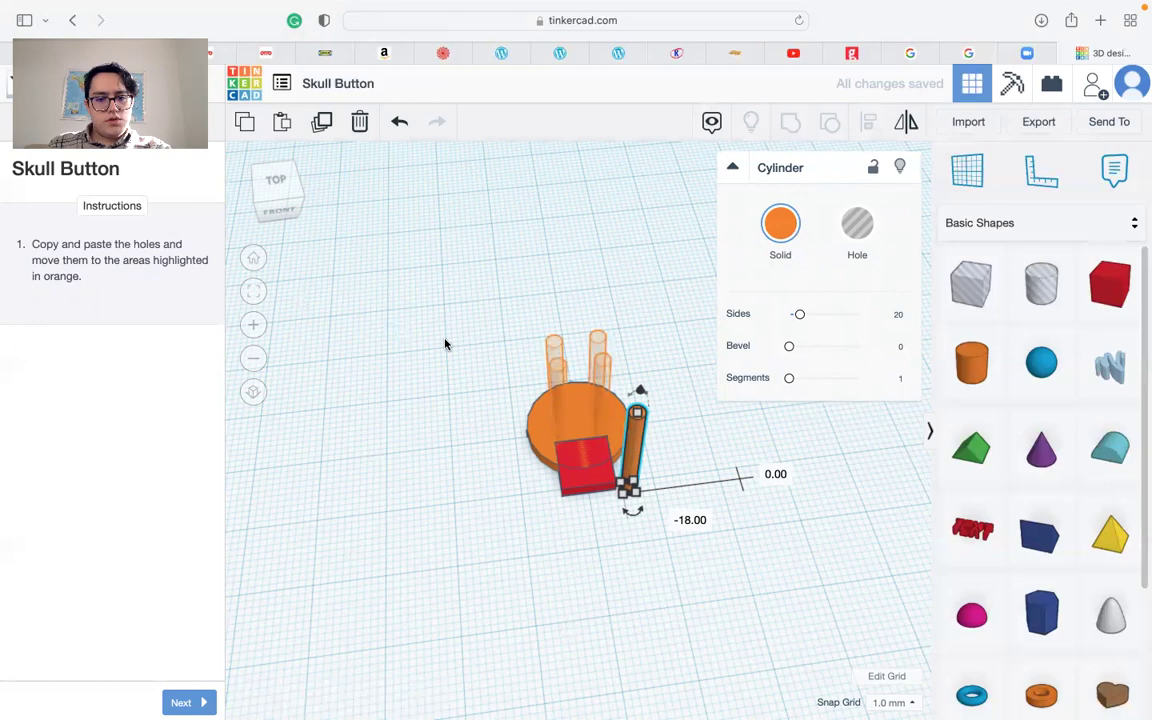
right_drag(562, 396, 600, 538)
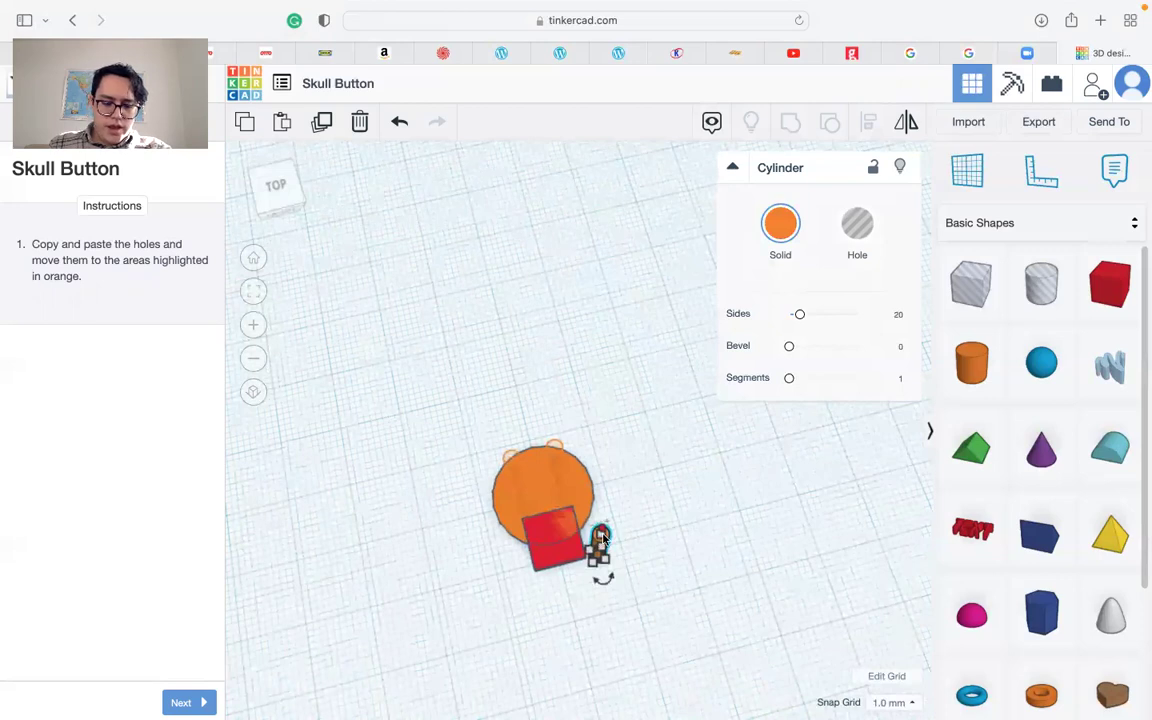
click(637, 543)
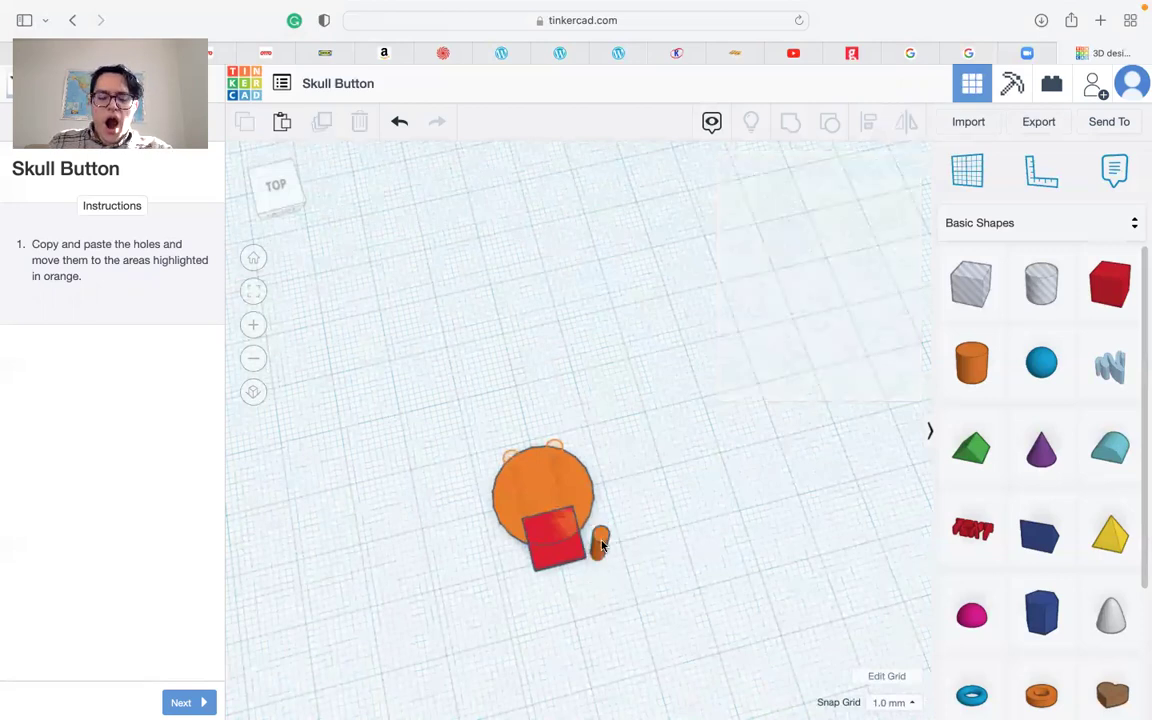
drag(559, 540, 522, 502)
click(522, 502)
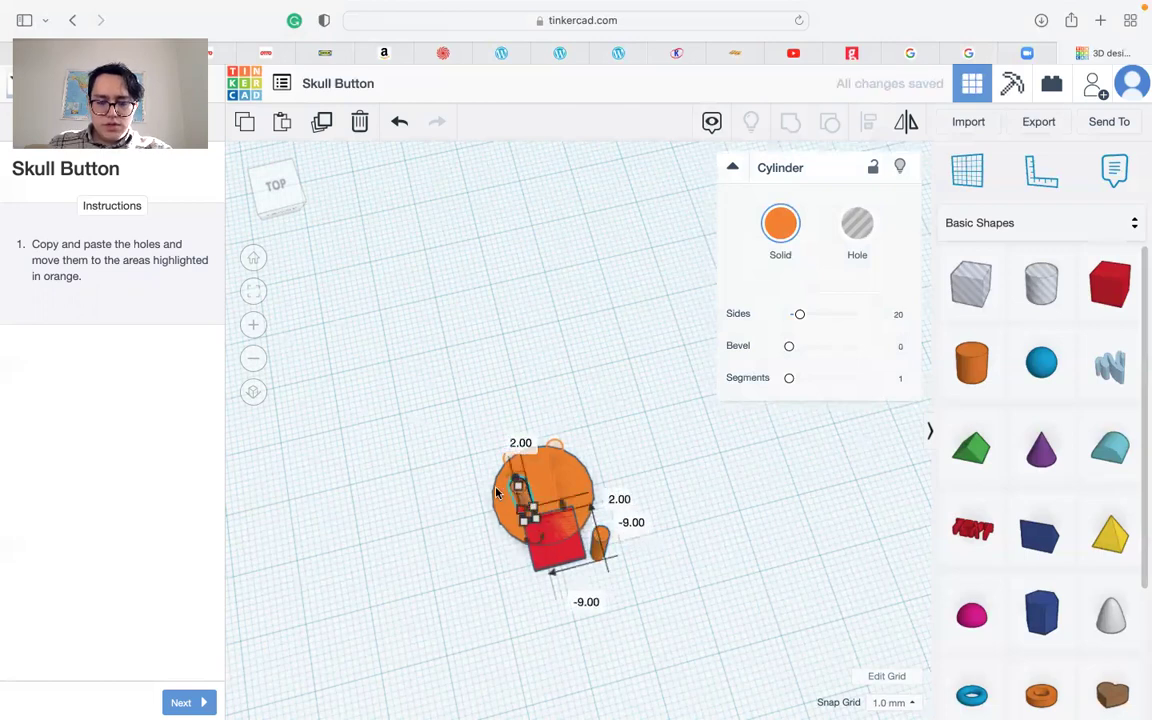
Duplicate the thin cylinder on the disc 6 mm across onto the neighbouring outlined spot.
scroll(504, 500, up, 10)
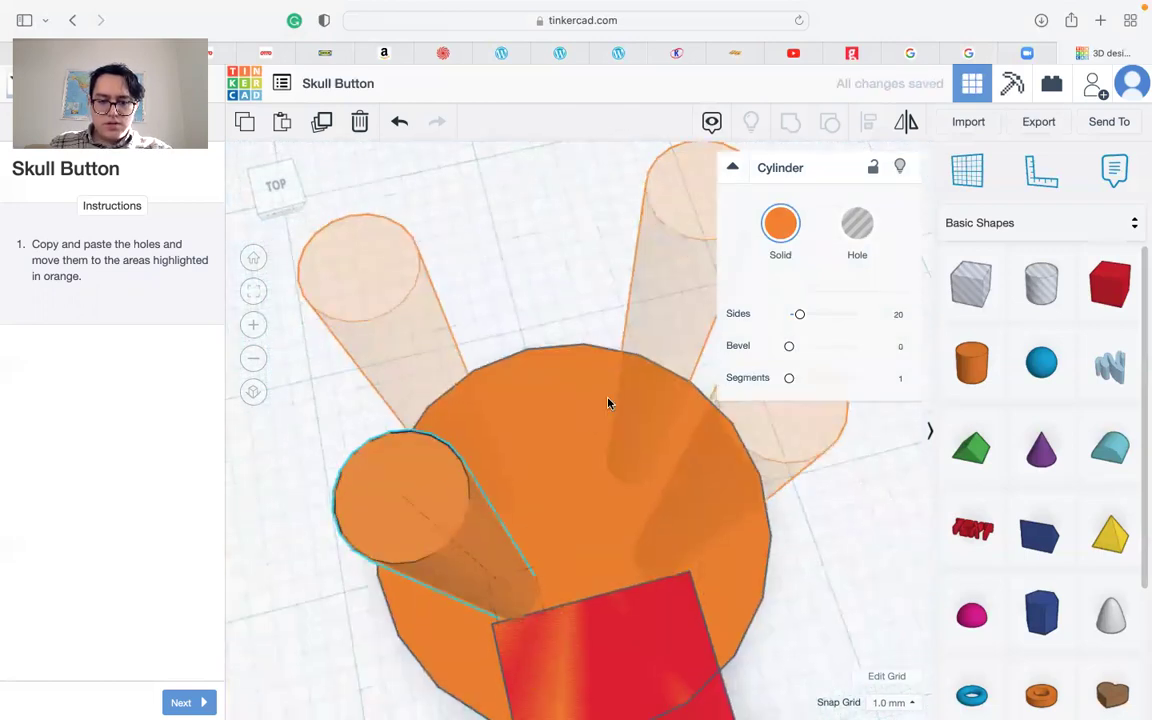
scroll(586, 598, down, 10)
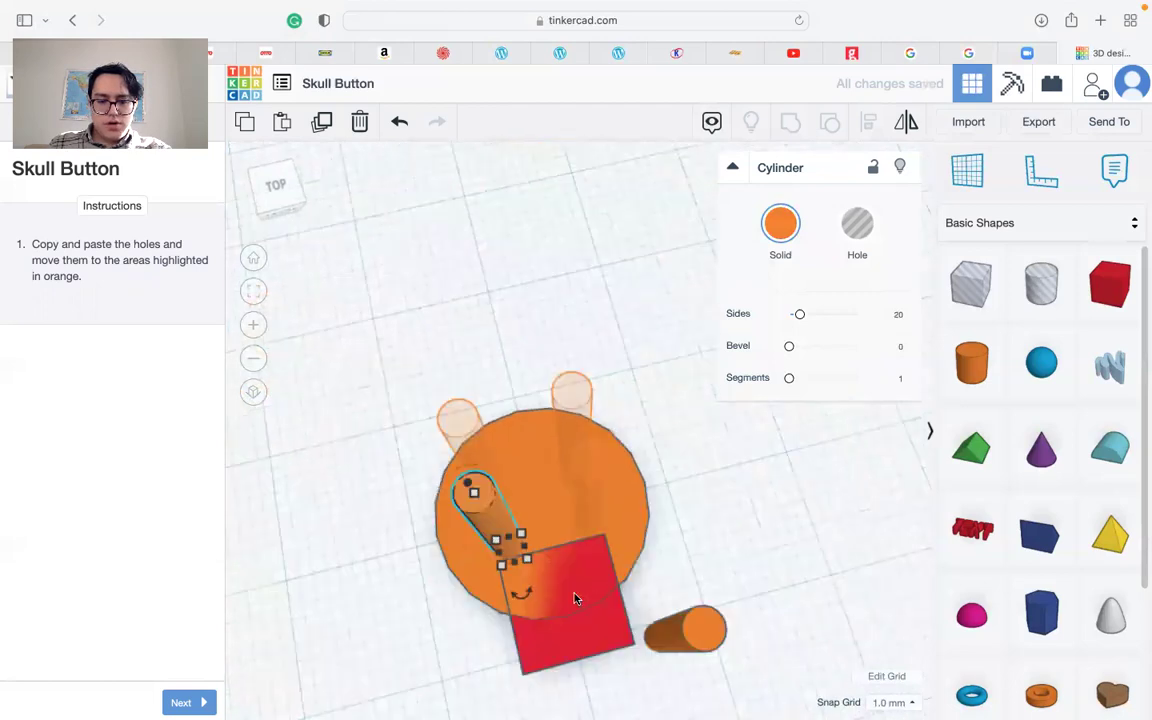
alt+drag(525, 486, 595, 481)
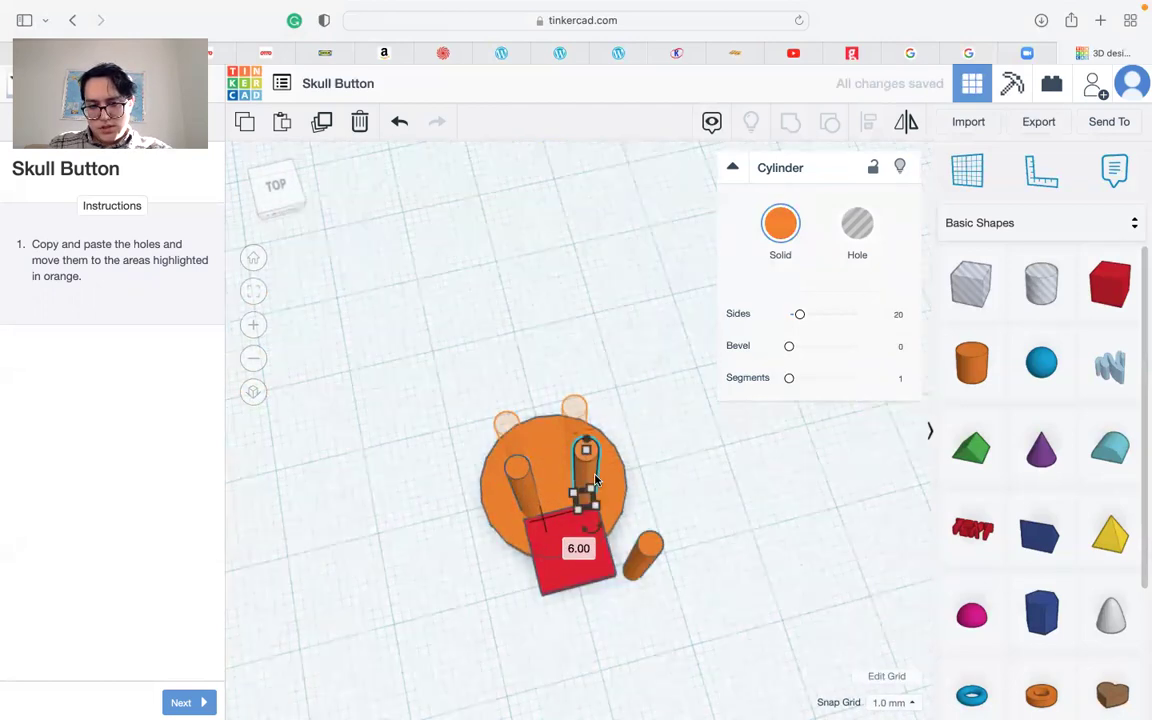
Copy the thin cylinder onto the two remaining outlined spots on the disc, 6 mm apart, and advance the lesson.
click(521, 478)
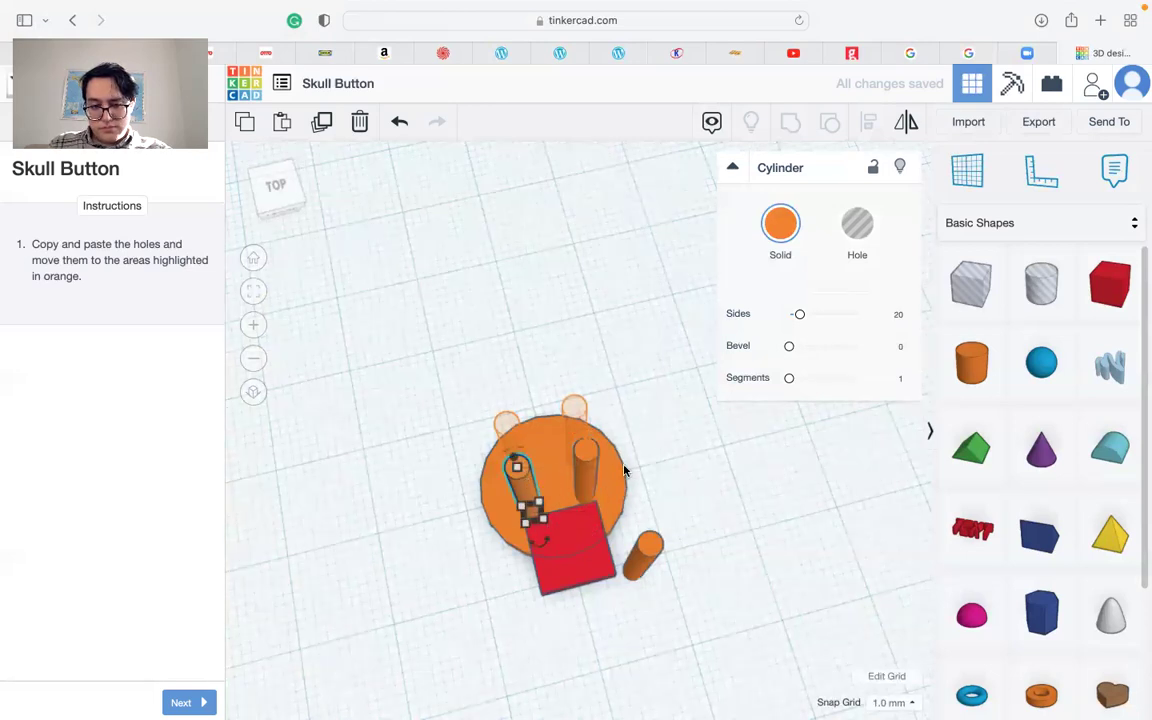
click(588, 467)
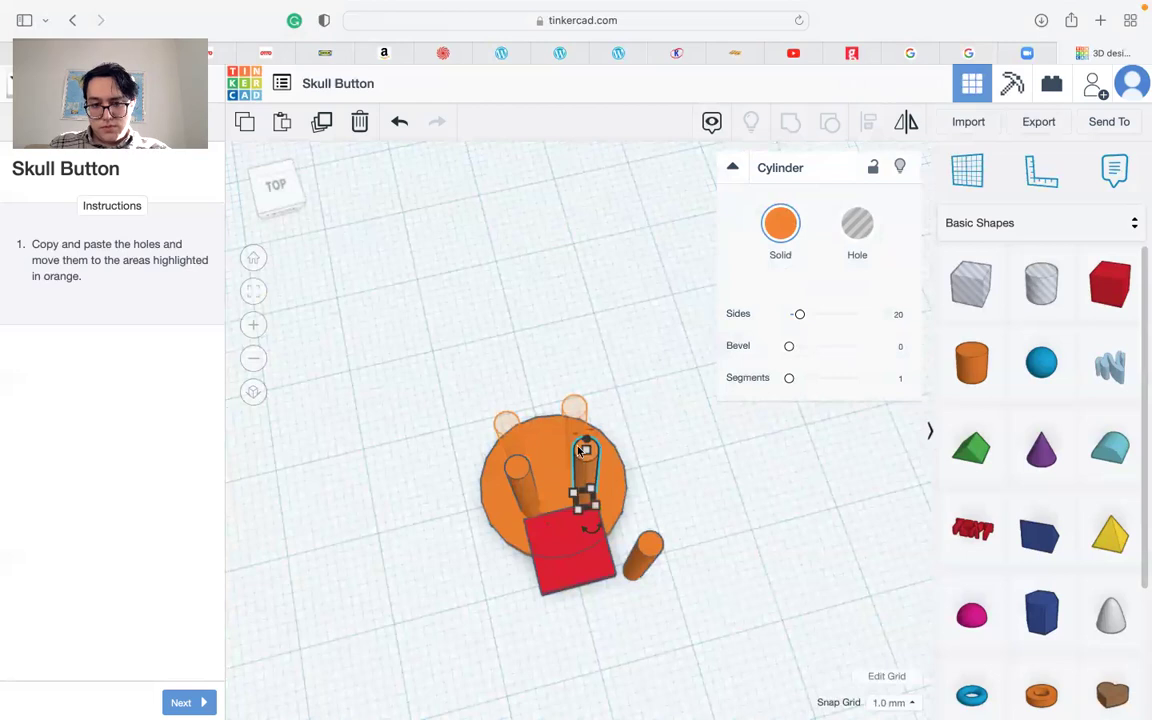
drag(580, 451, 507, 438)
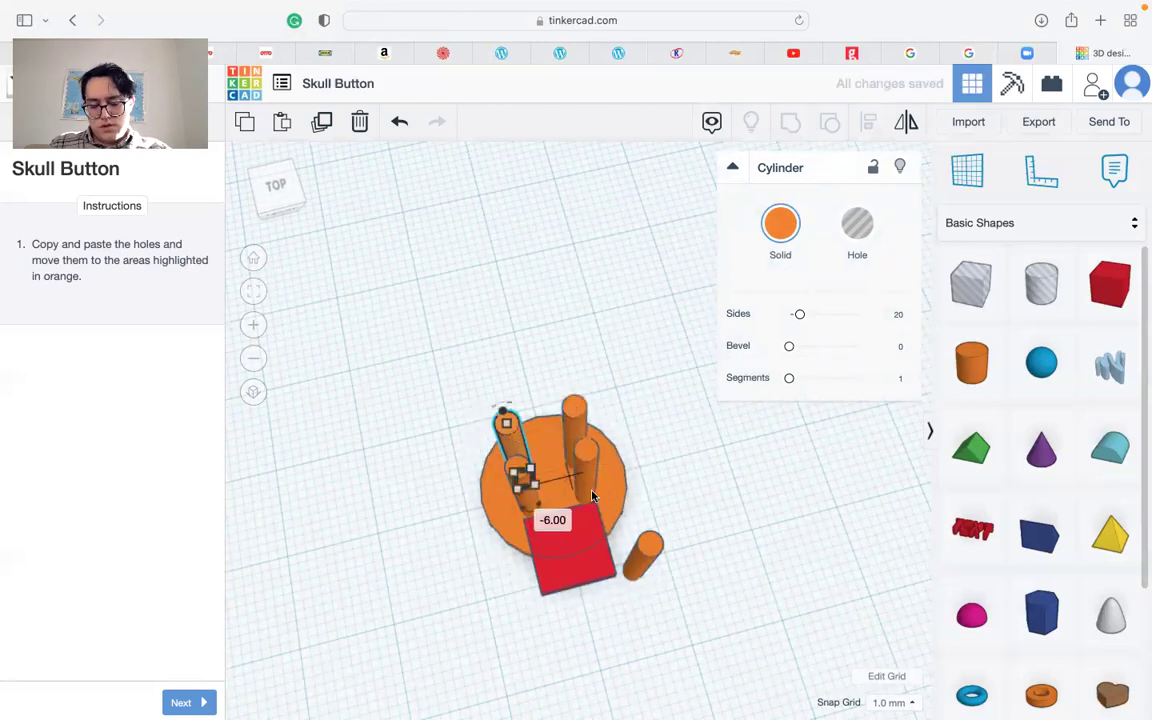
right_drag(563, 534, 496, 505)
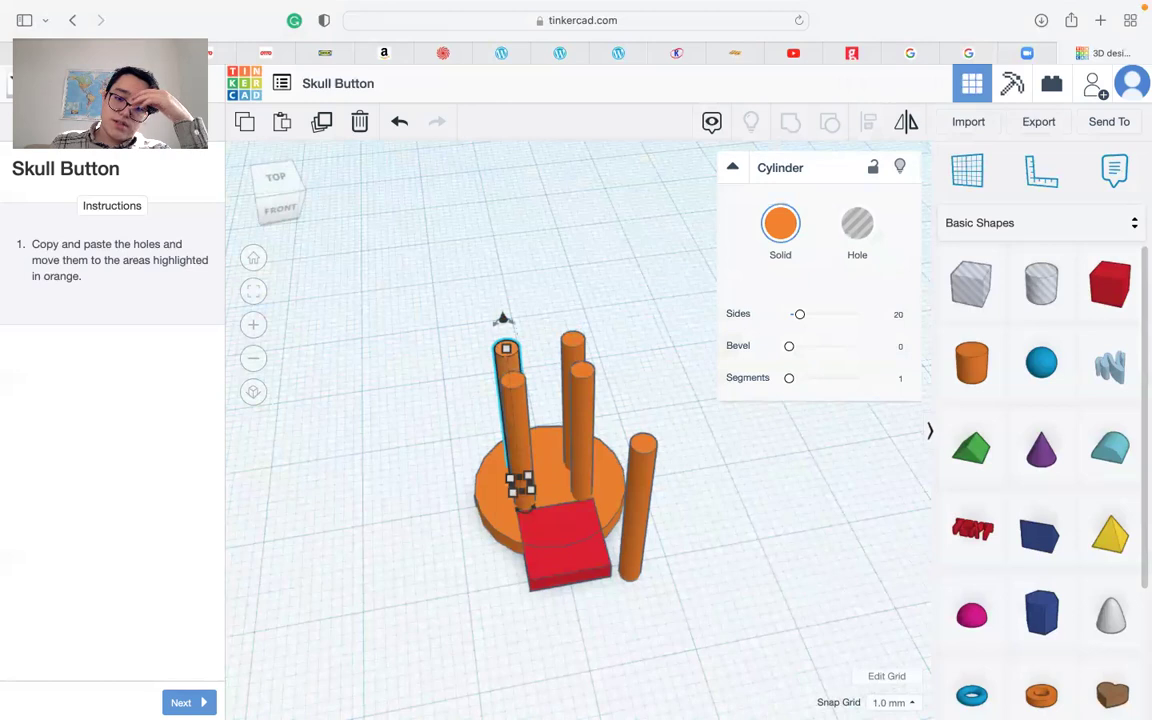
click(192, 700)
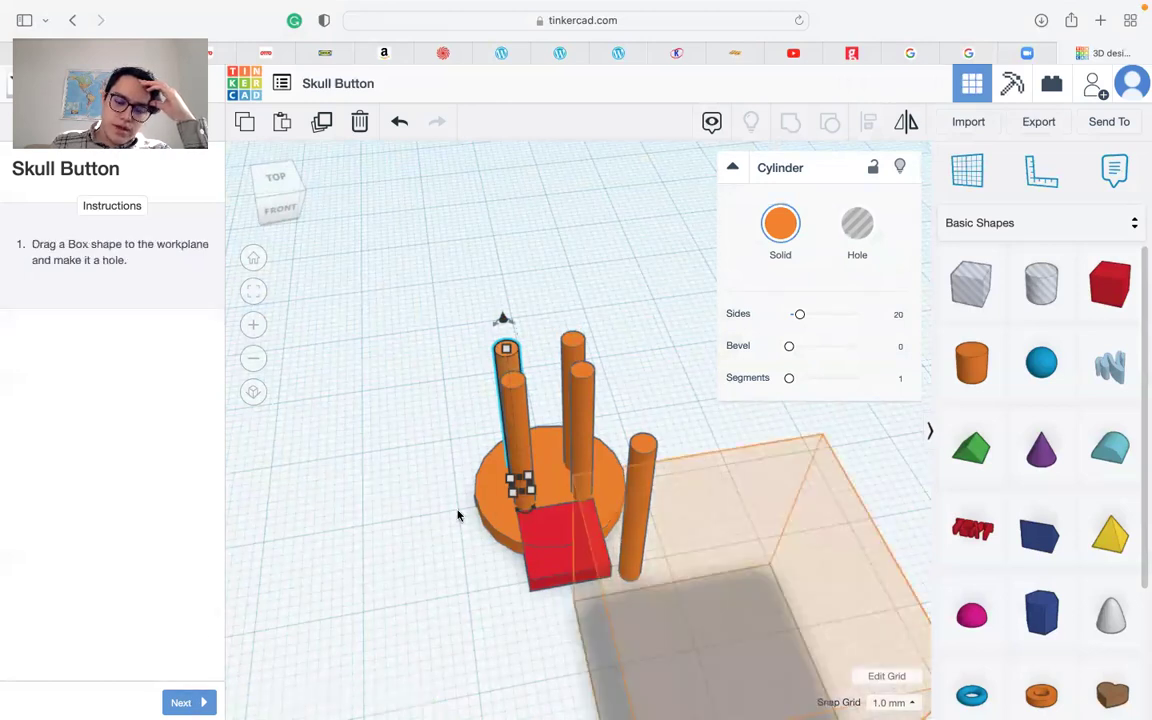
right_drag(469, 527, 530, 420)
drag(1105, 300, 606, 587)
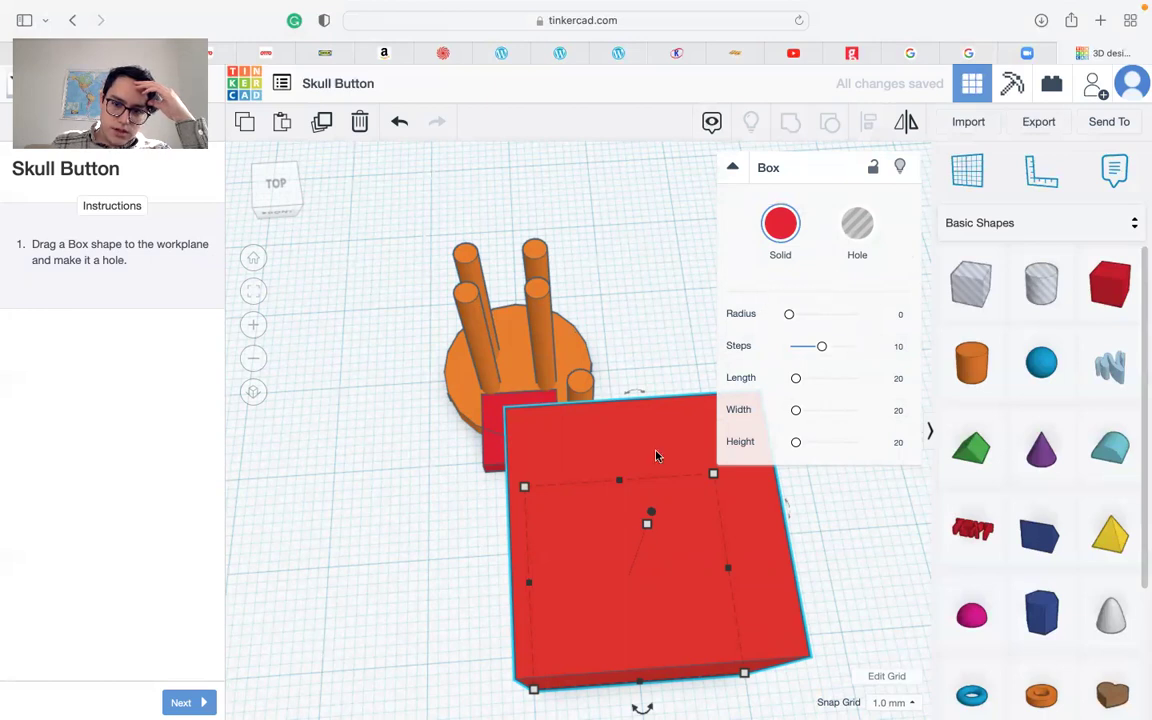
key(Delete)
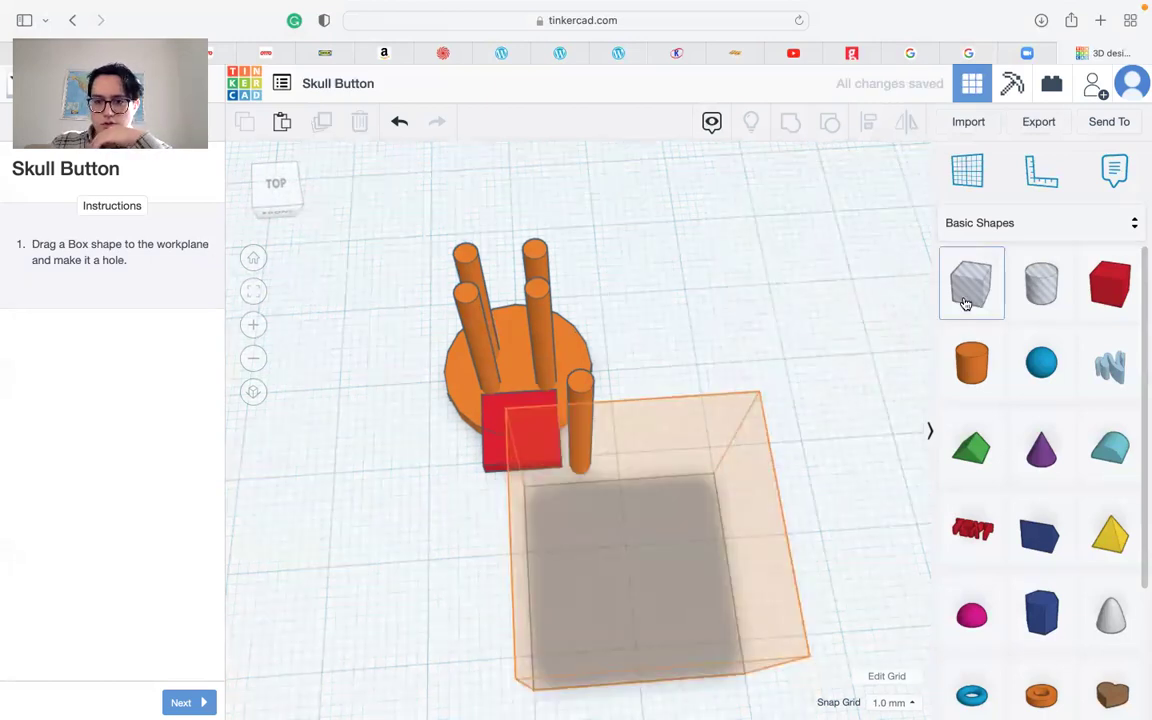
Place a box hole on the outlined square of the workplane and advance the lesson.
drag(965, 303, 632, 577)
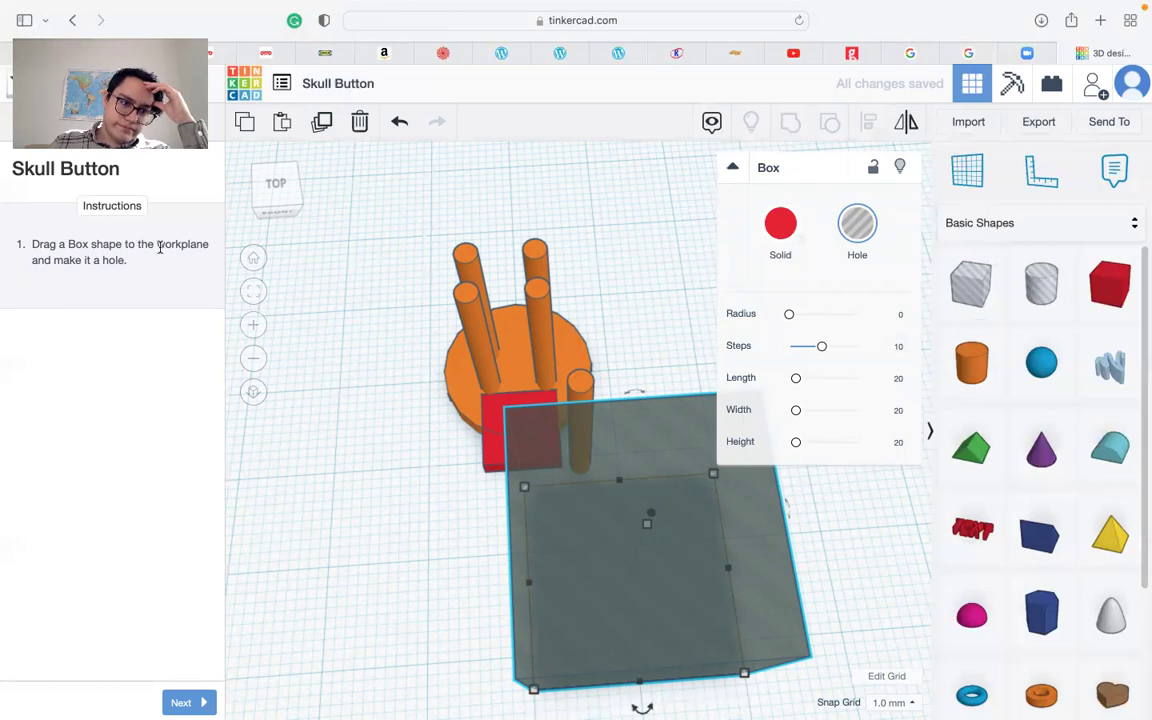
right_drag(511, 557, 421, 551)
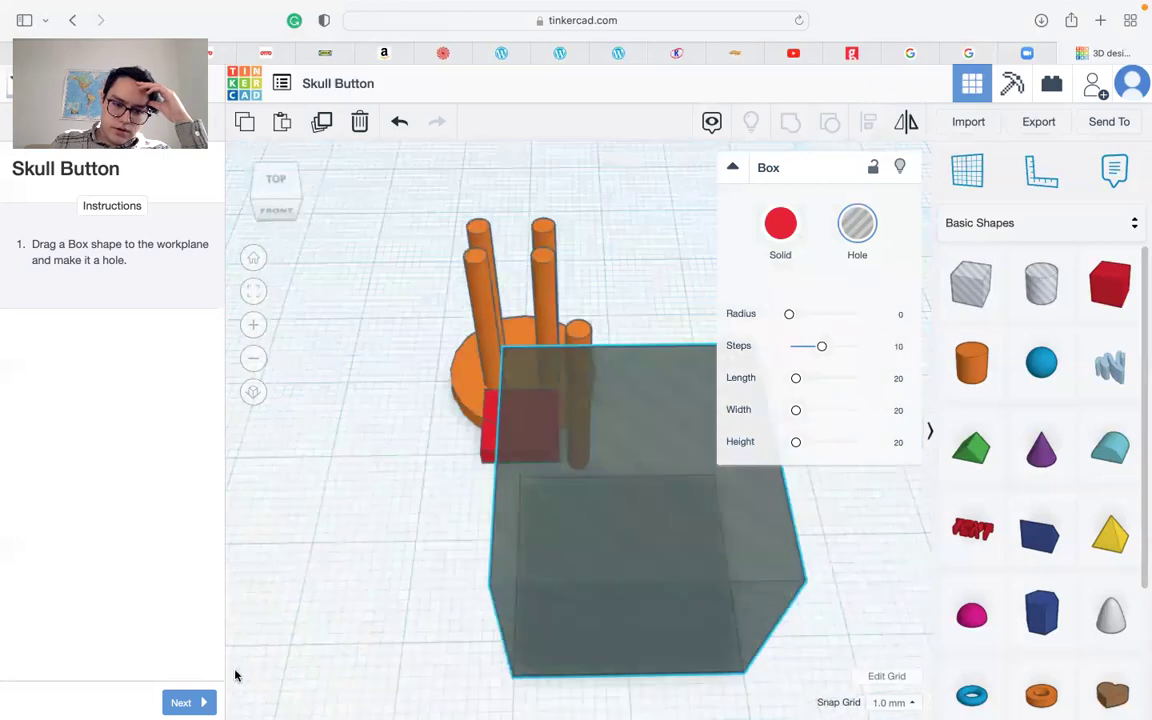
click(200, 704)
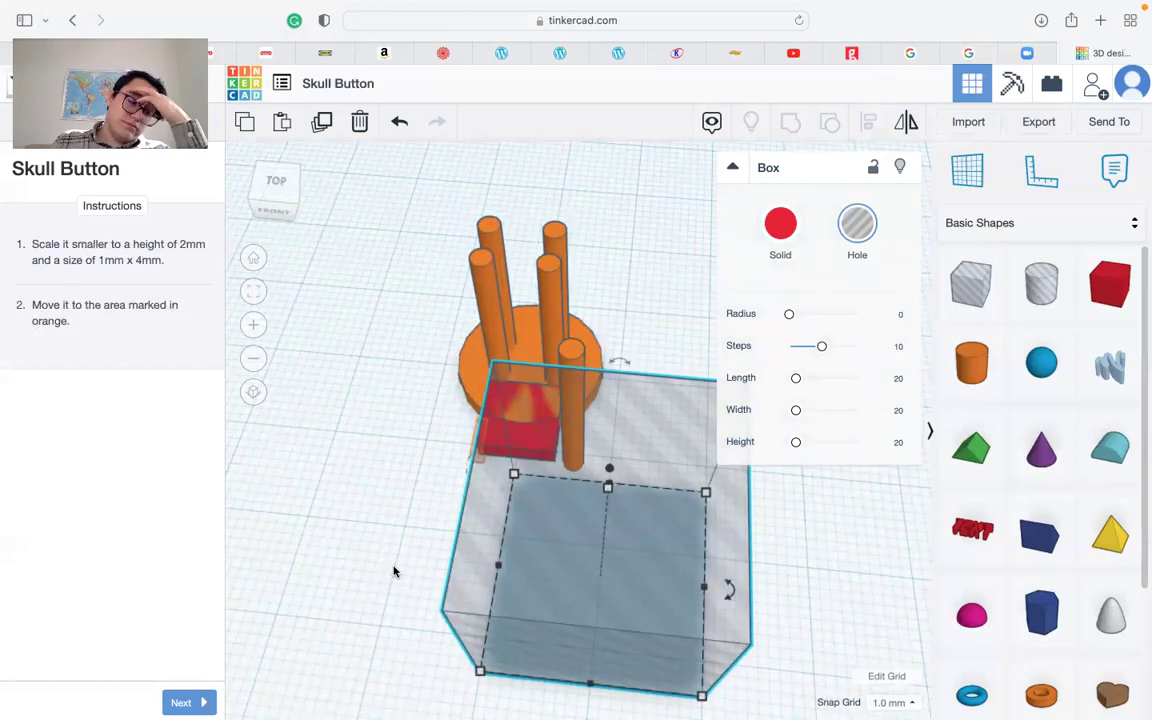
Resize the box hole to a height of 2 mm and a footprint of 1 mm by 4 mm.
right_drag(283, 437, 652, 390)
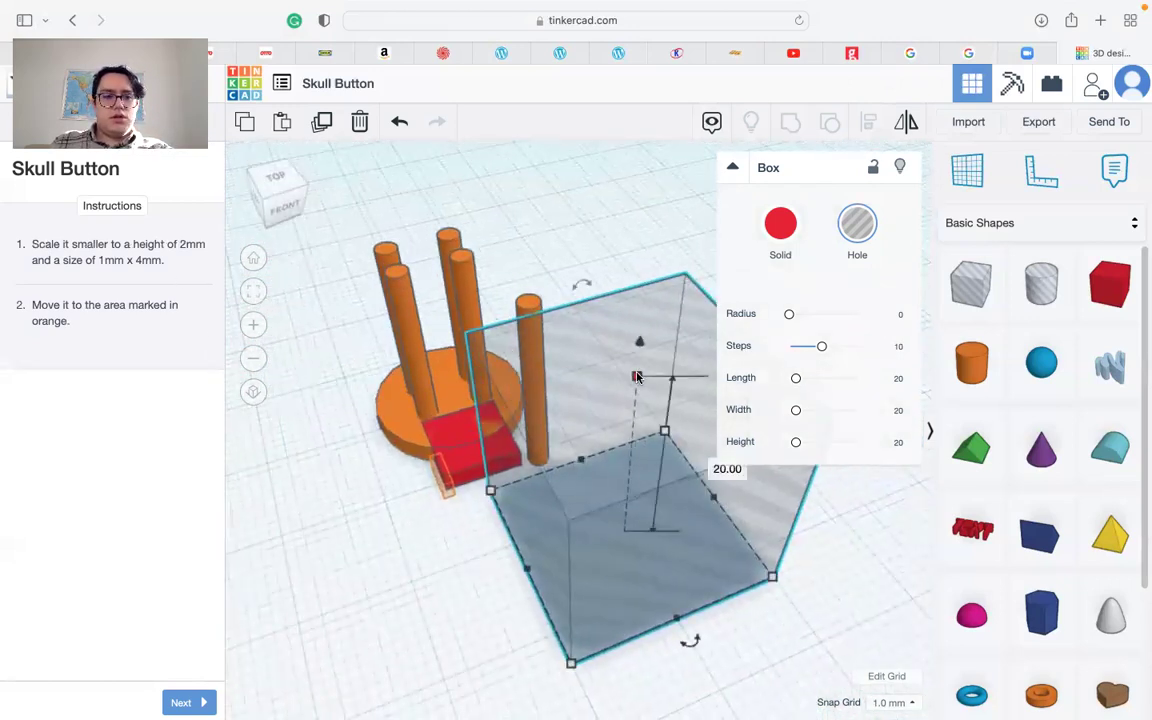
click(713, 463)
text(2)
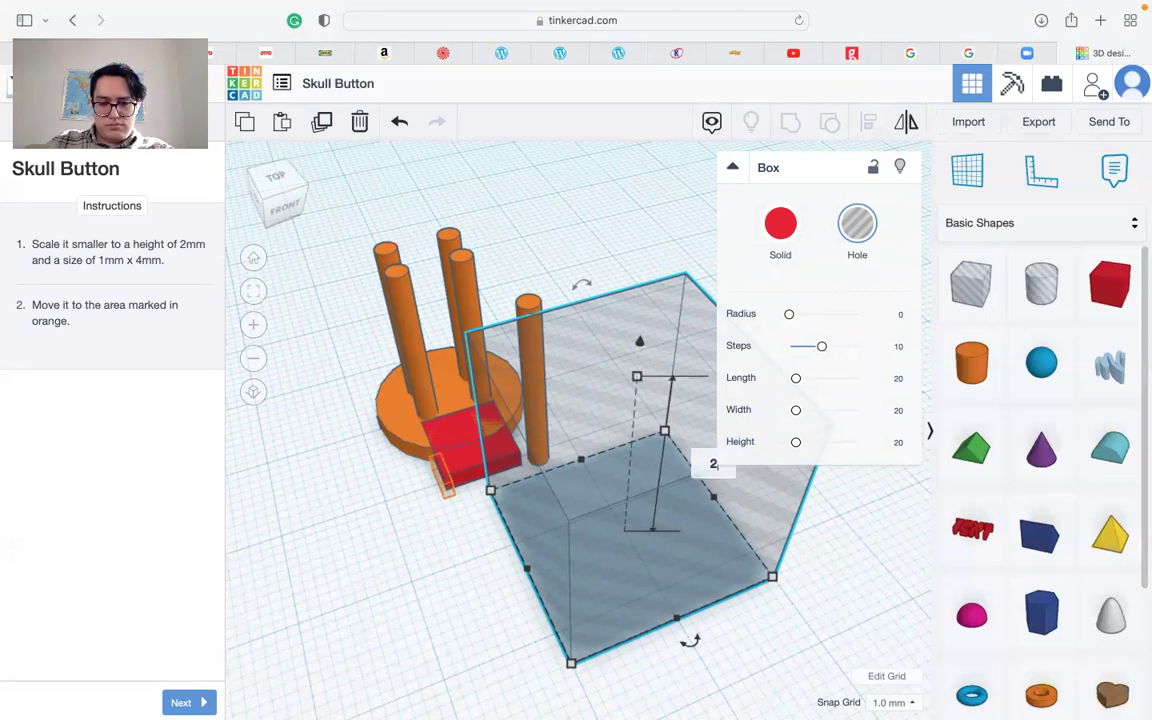
key(Return)
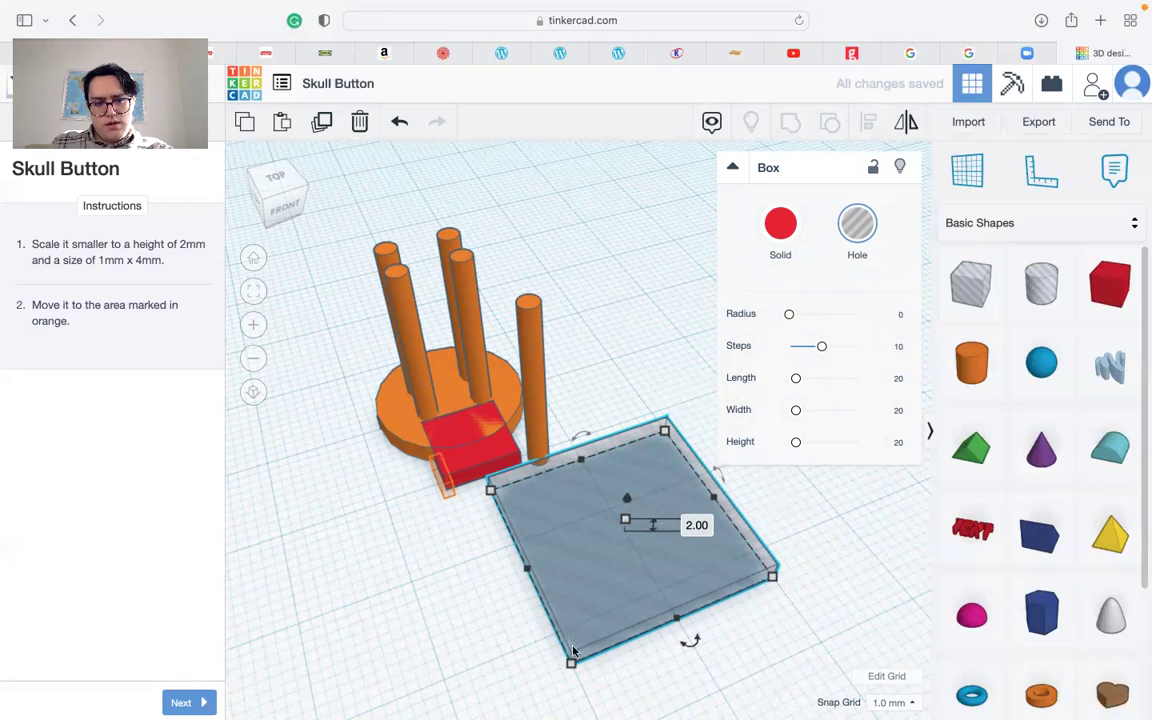
mouse_move(571, 661)
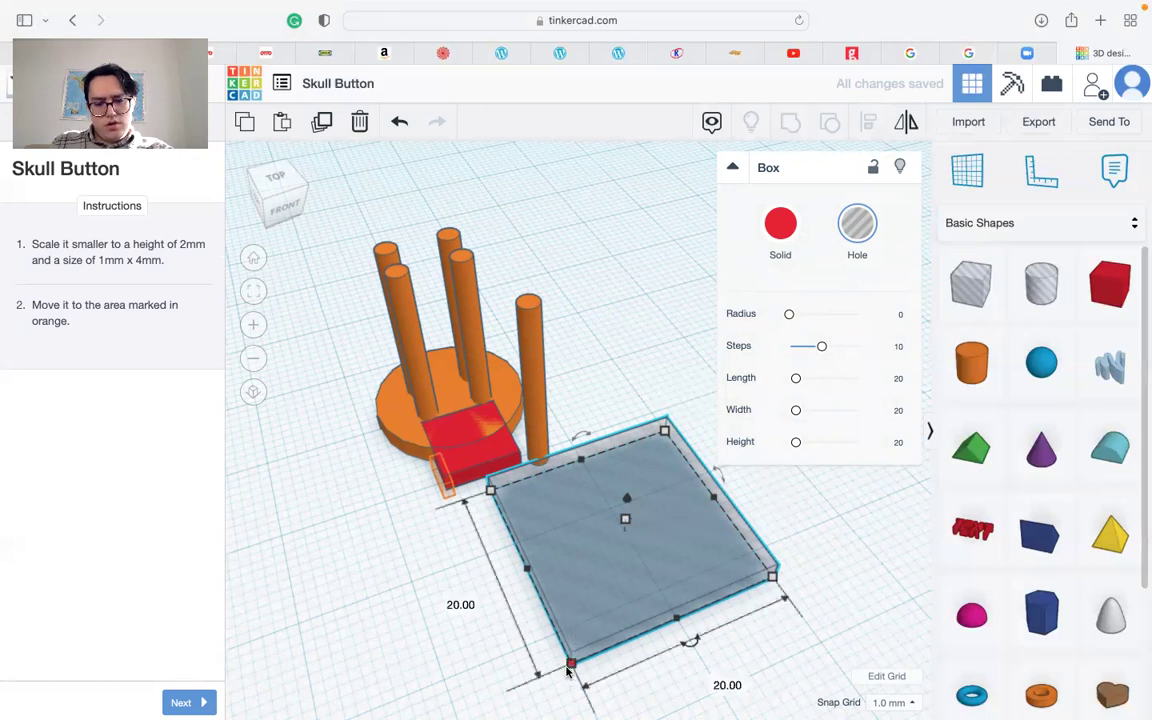
click(451, 600)
text(1)
click(710, 679)
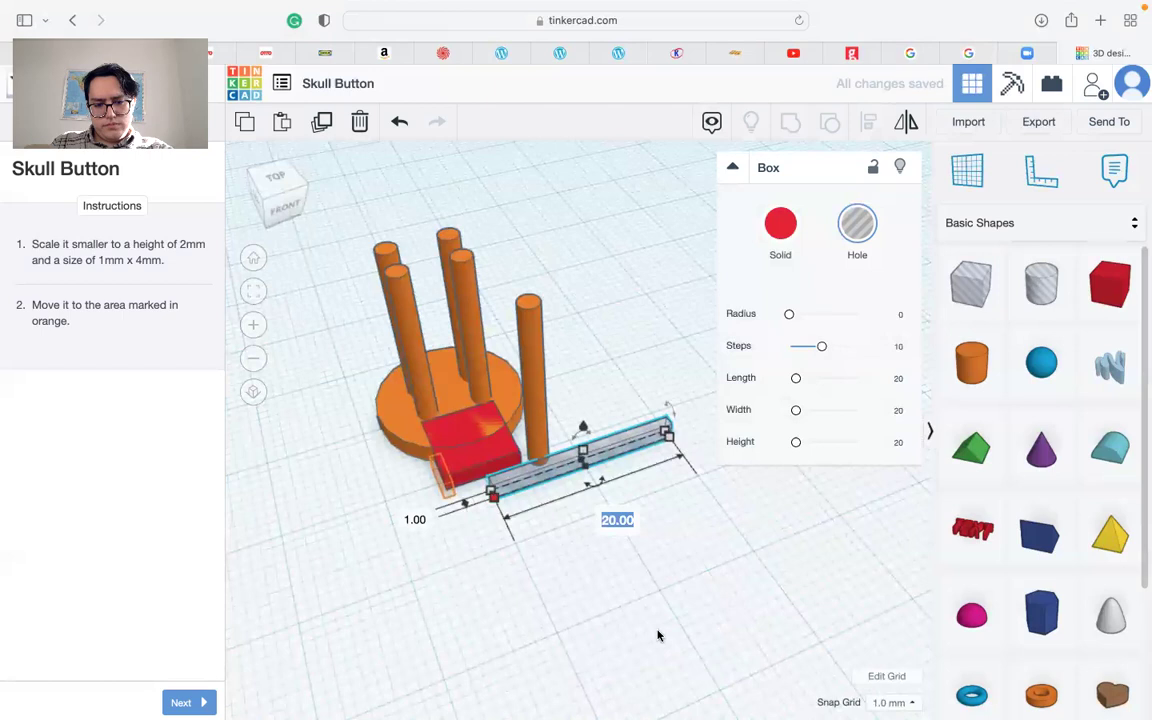
text(4)
key(Return)
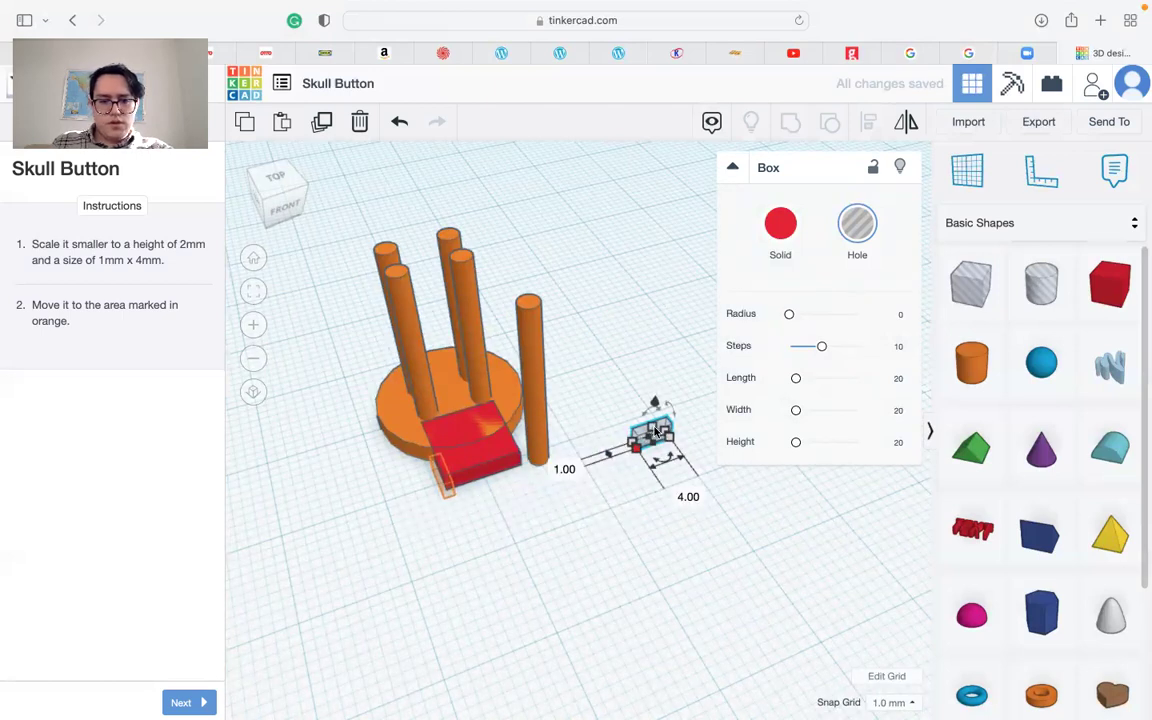
Rotate the box hole 90° and move it 22.5 mm and 3.5 mm to the orange outline at the red box's edge.
drag(665, 458, 624, 457)
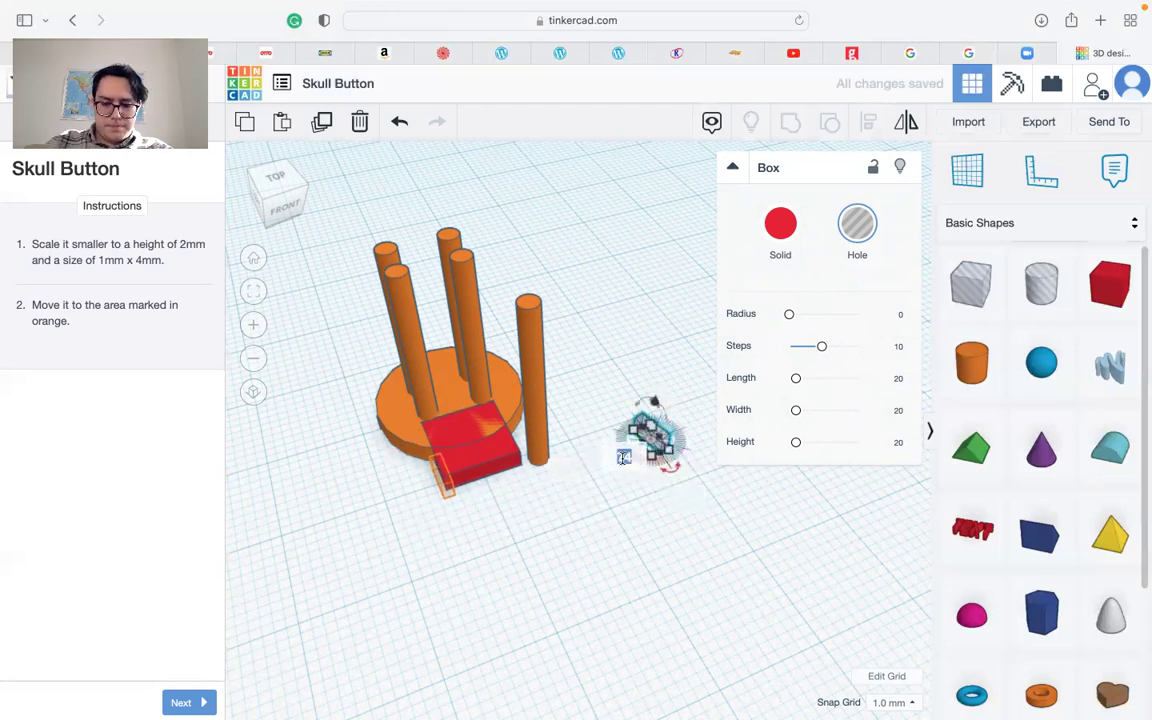
key(Return)
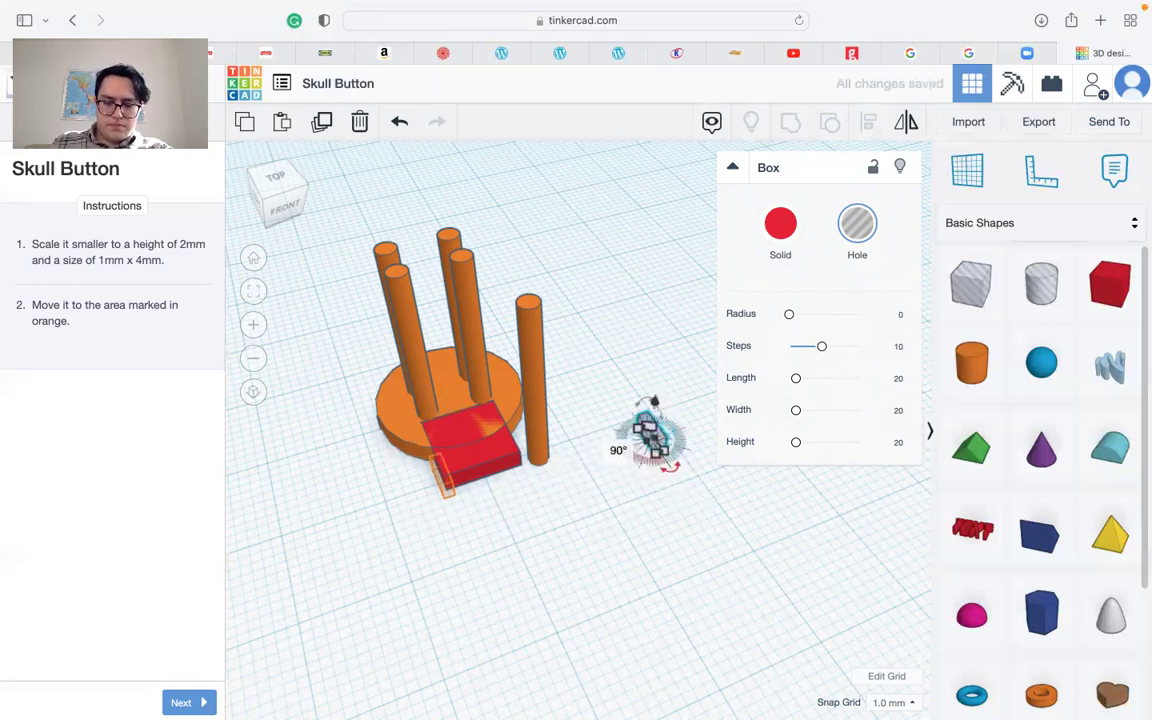
click(704, 568)
drag(650, 433, 443, 480)
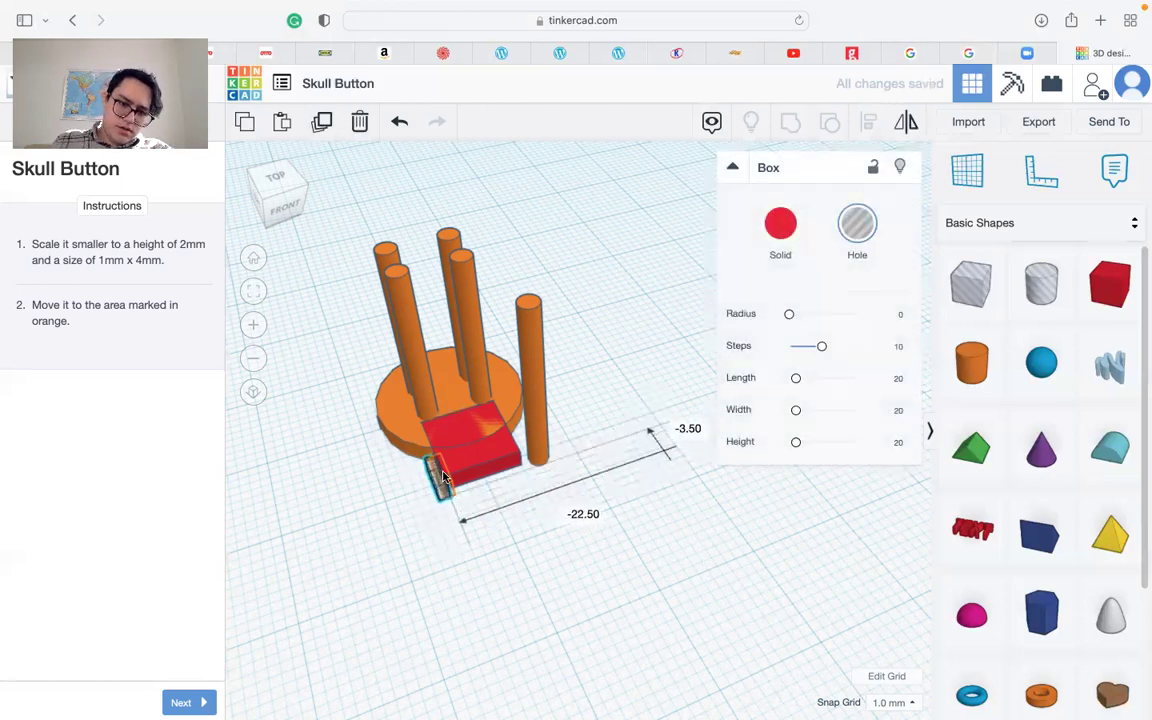
Set the snap grid to 0.1 mm, shift the box hole 0.5 mm exactly onto its outline, and advance the lesson.
scroll(443, 478, up, 8)
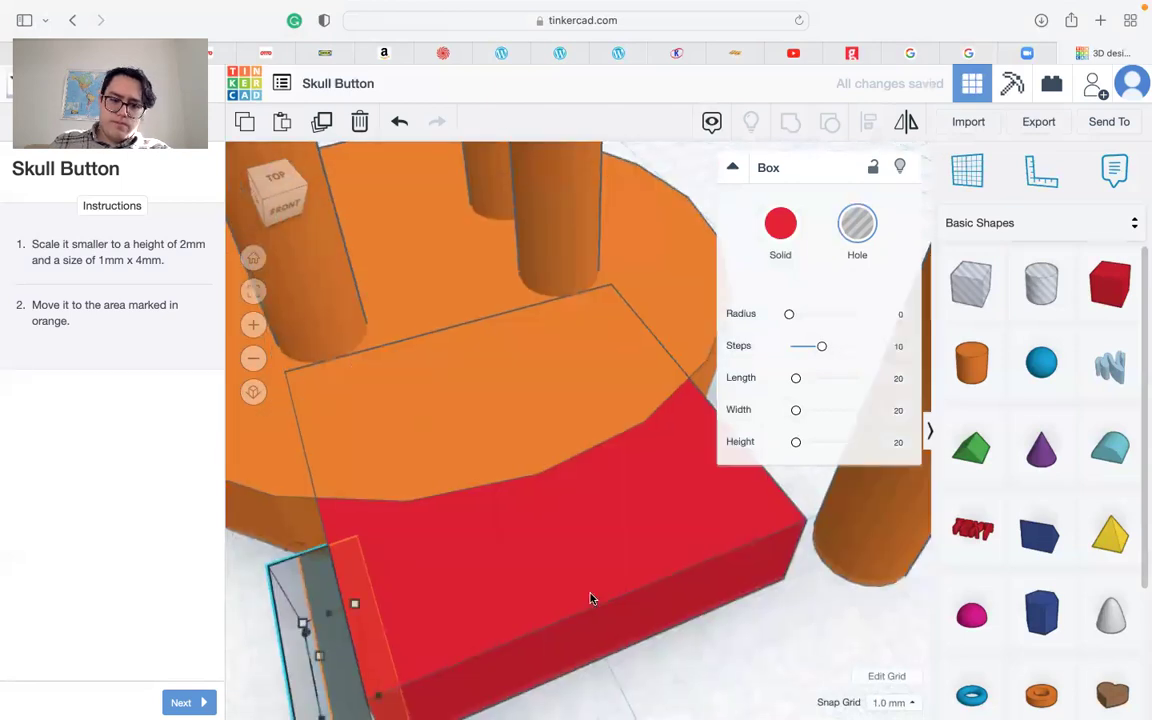
middle_drag(590, 598, 634, 404)
drag(404, 578, 409, 509)
click(893, 702)
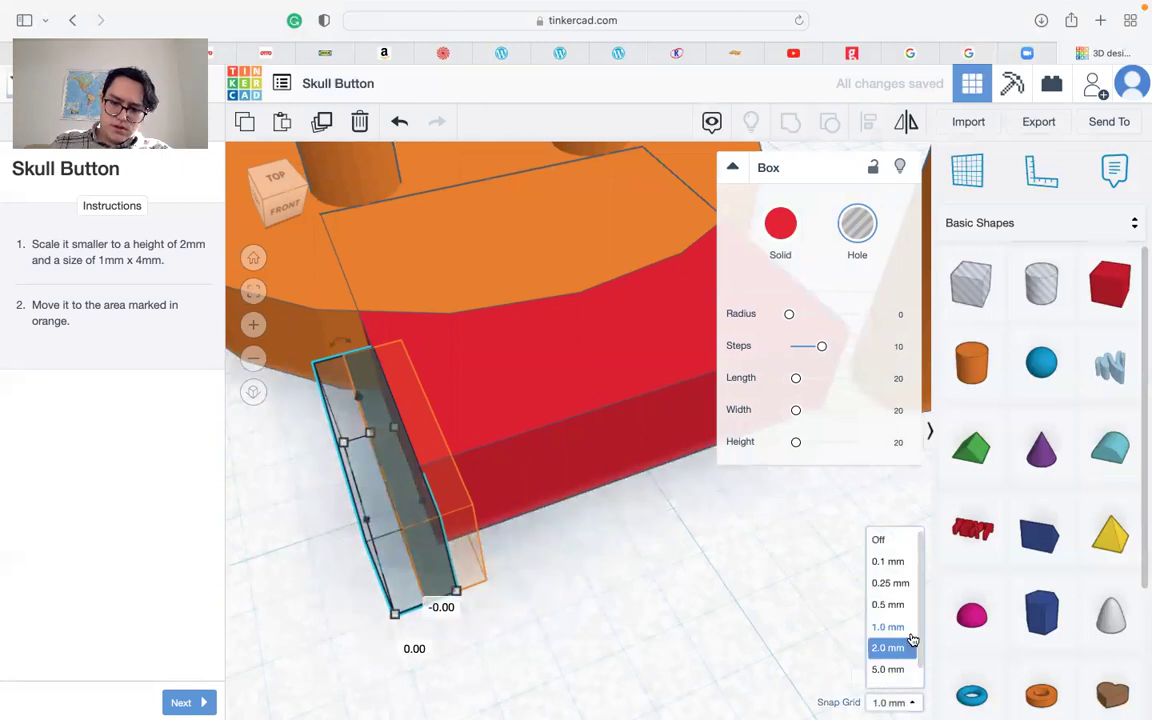
click(893, 558)
drag(398, 545, 416, 531)
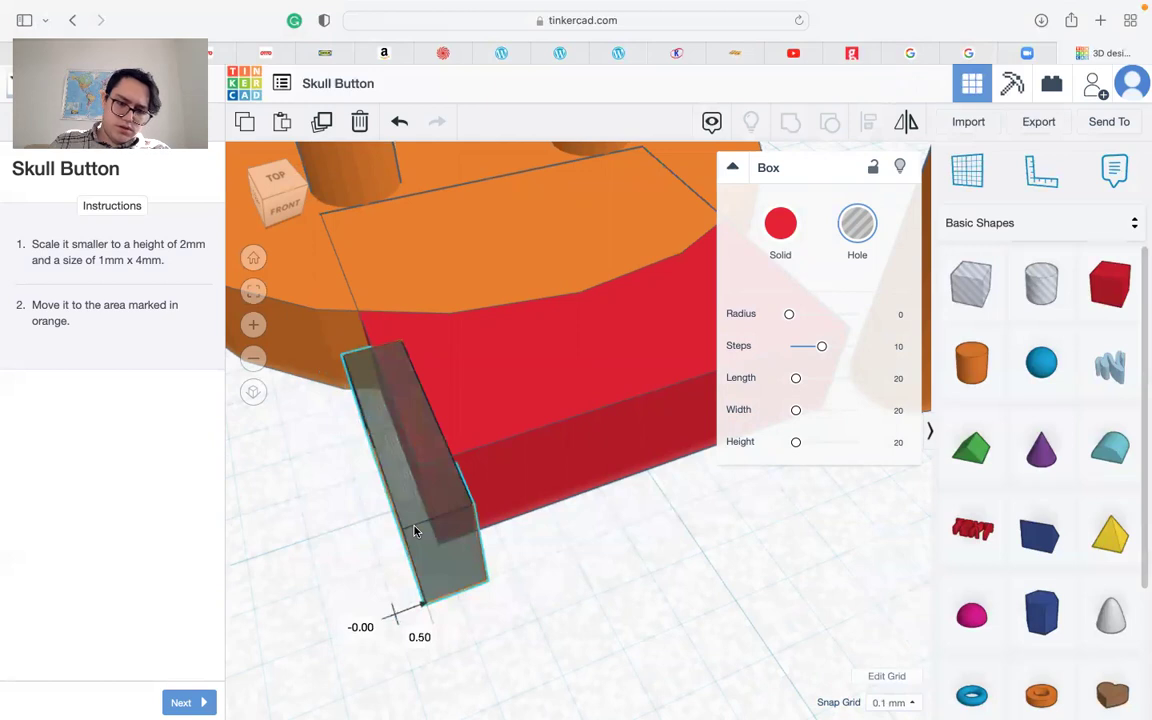
right_drag(524, 600, 368, 601)
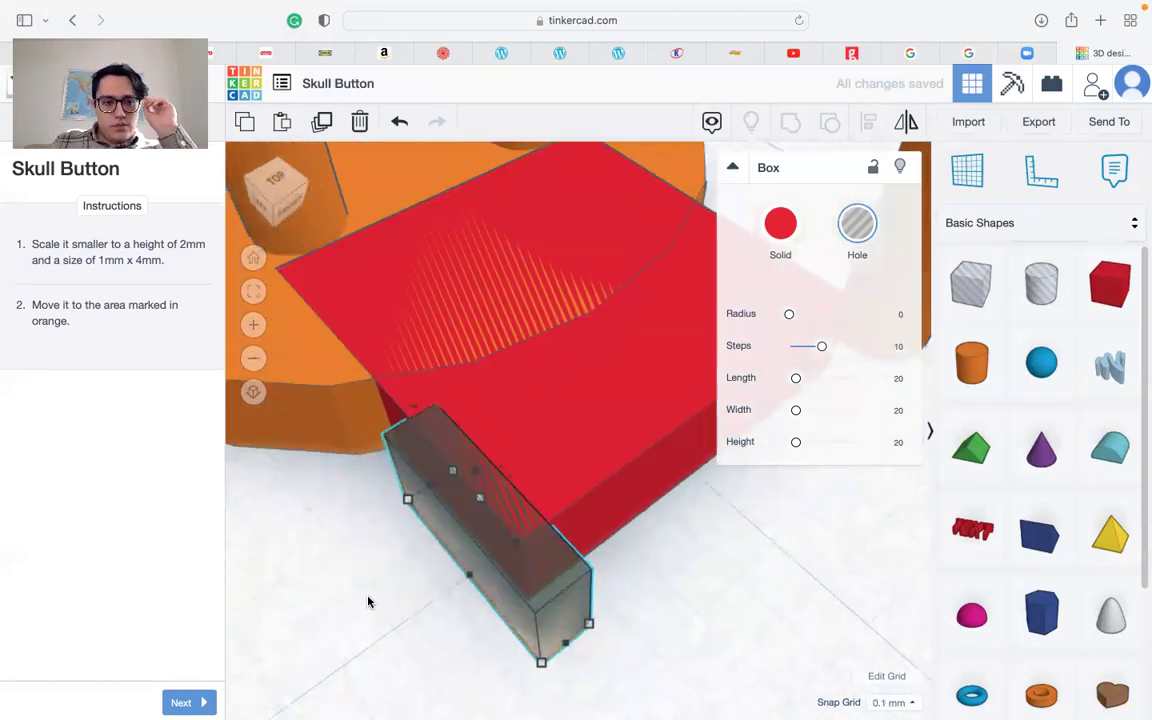
click(201, 703)
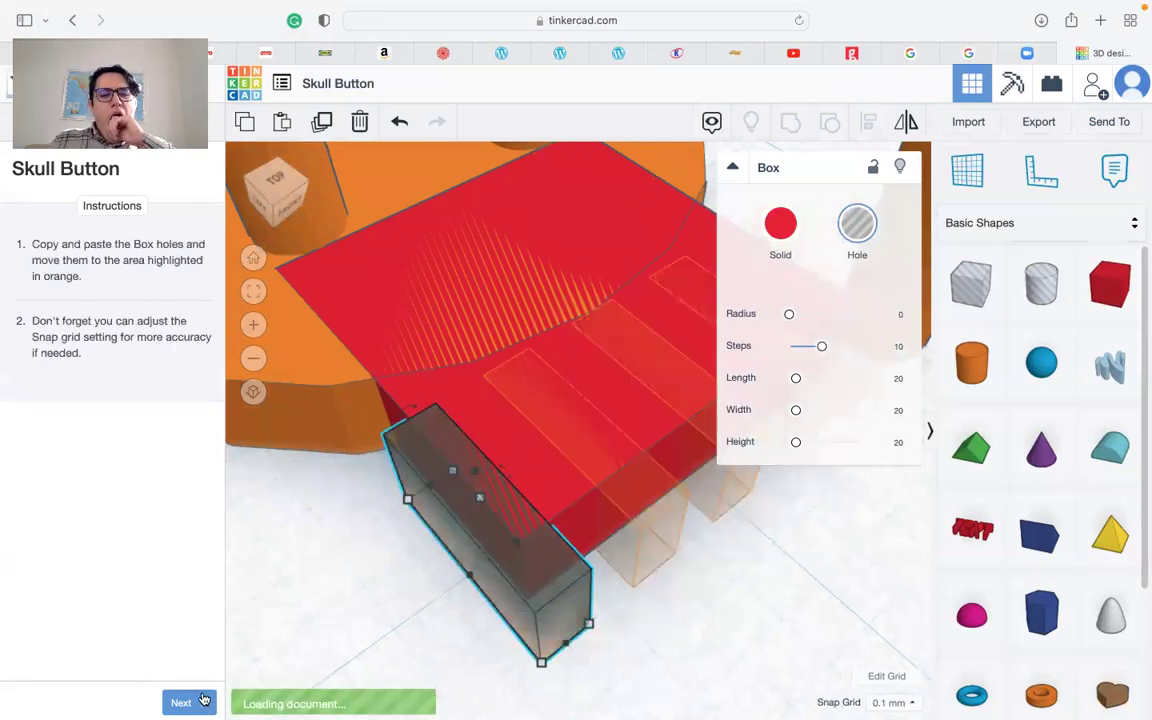
Copy the box hole onto the four remaining outlined spots across the red box, 2 mm apart, and advance the lesson.
right_drag(501, 587, 335, 435)
alt+drag(366, 444, 763, 535)
key(super+v)
key(super+v)
key(super+v)
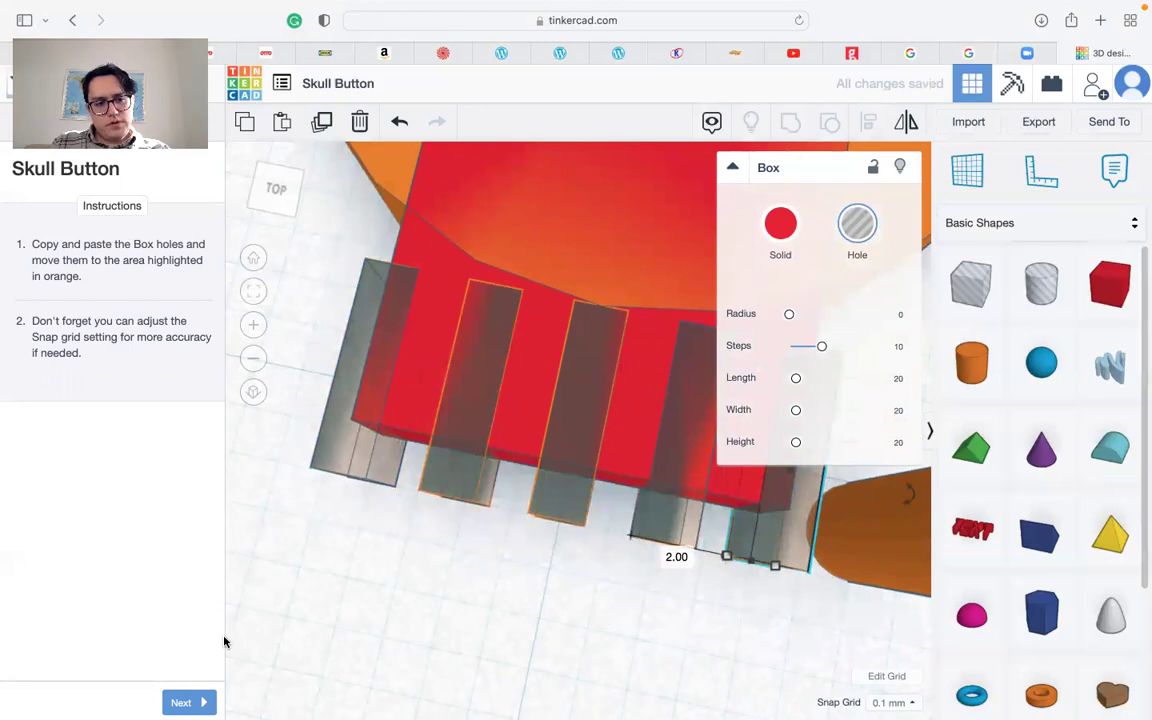
right_drag(339, 621, 485, 538)
scroll(484, 536, down, 5)
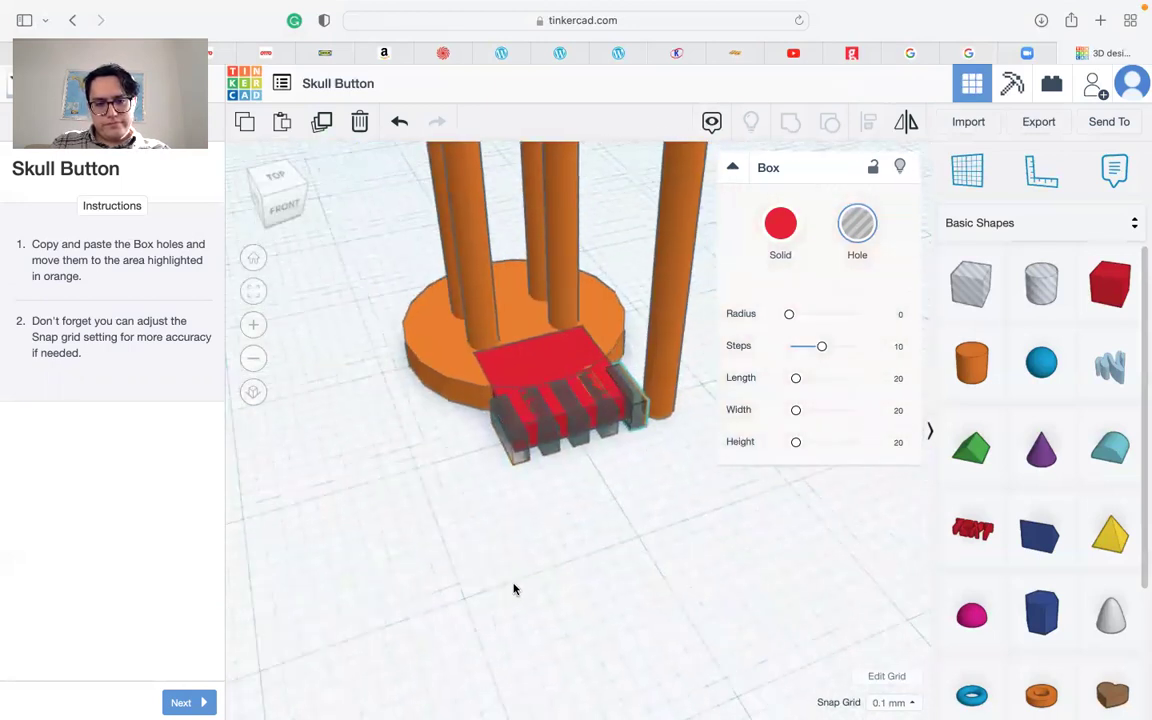
click(188, 700)
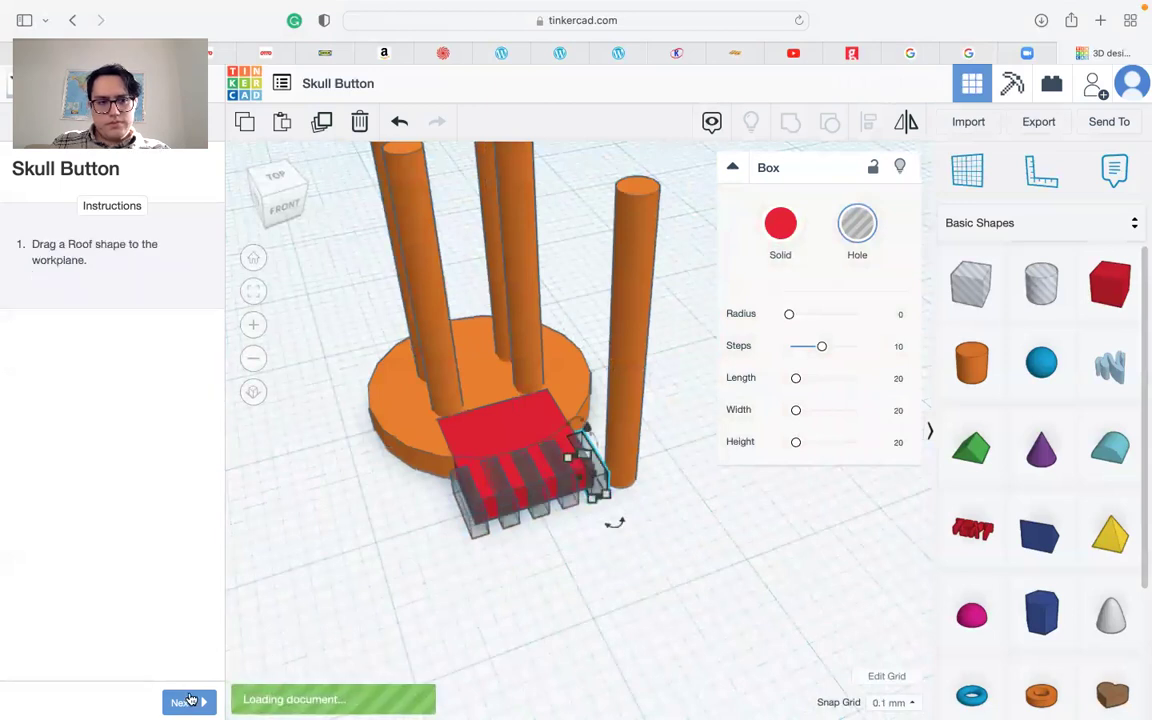
Place a Roof shape on the outlined area beside the skull and advance the lesson.
scroll(523, 600, down, 5)
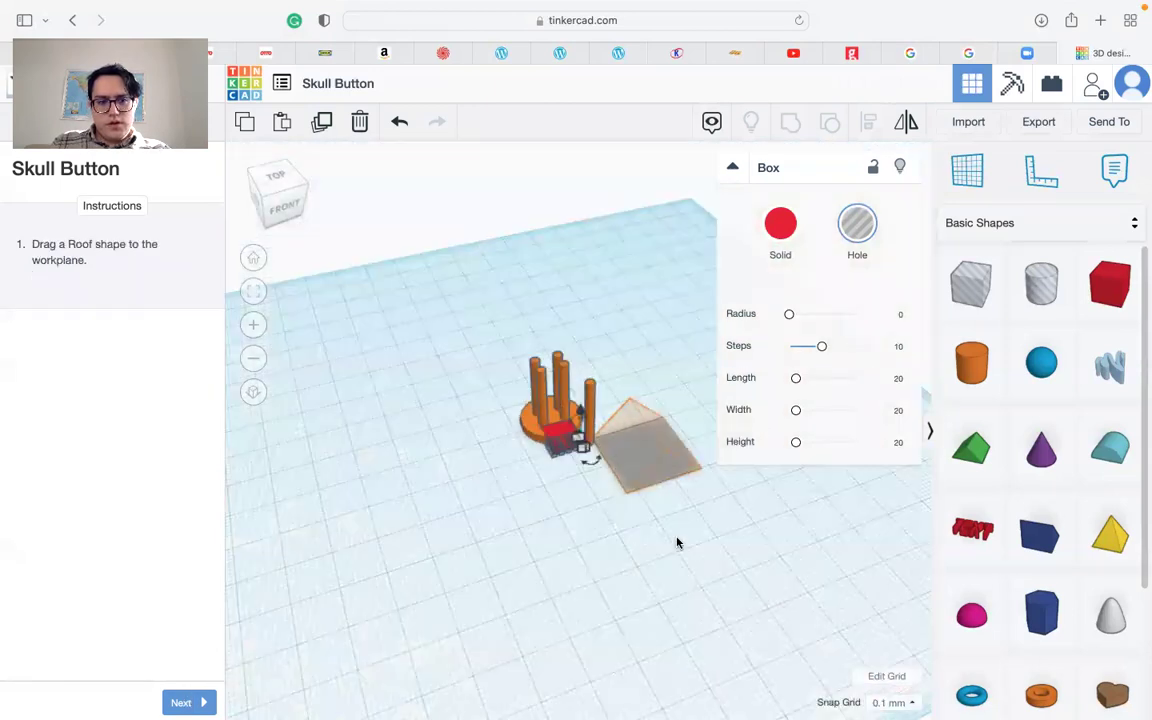
middle_drag(676, 540, 550, 597)
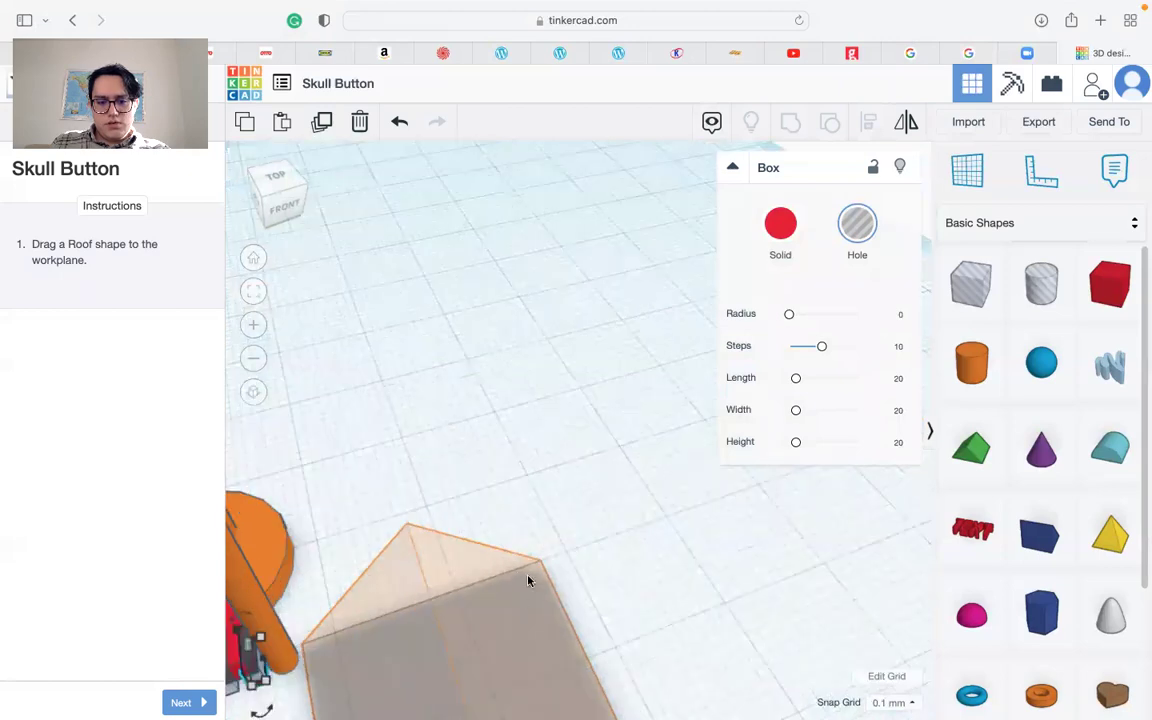
scroll(529, 580, down, 3)
scroll(470, 510, up, 4)
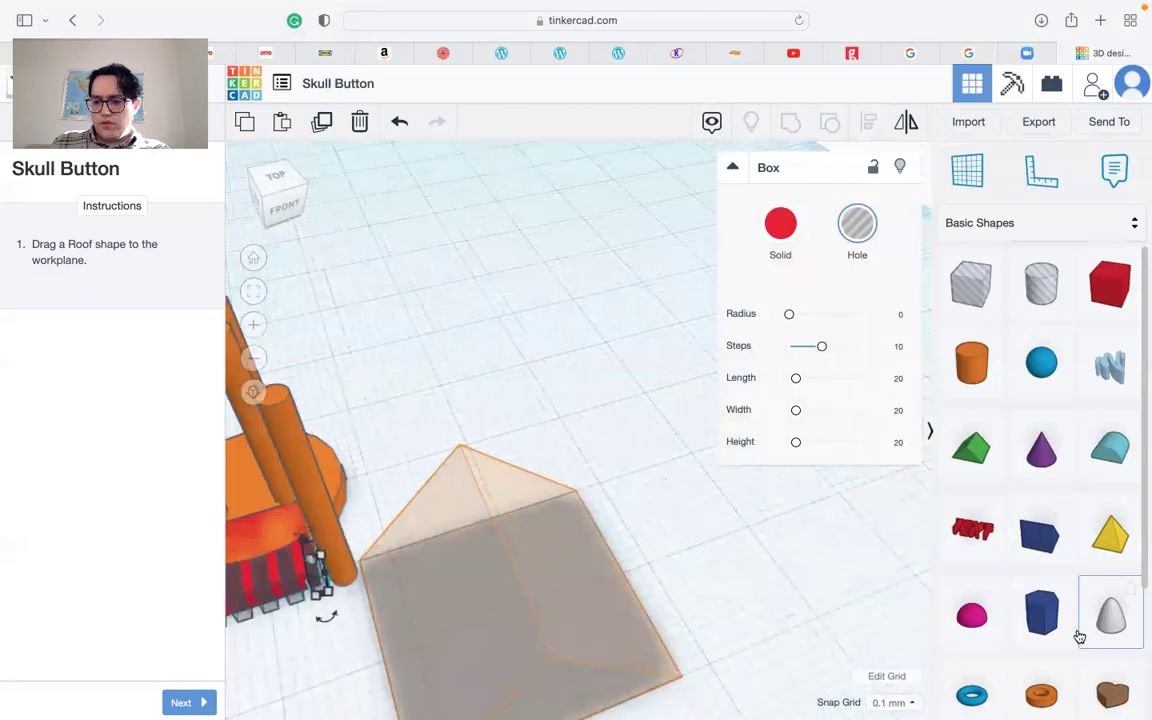
scroll(1049, 606, down, 4)
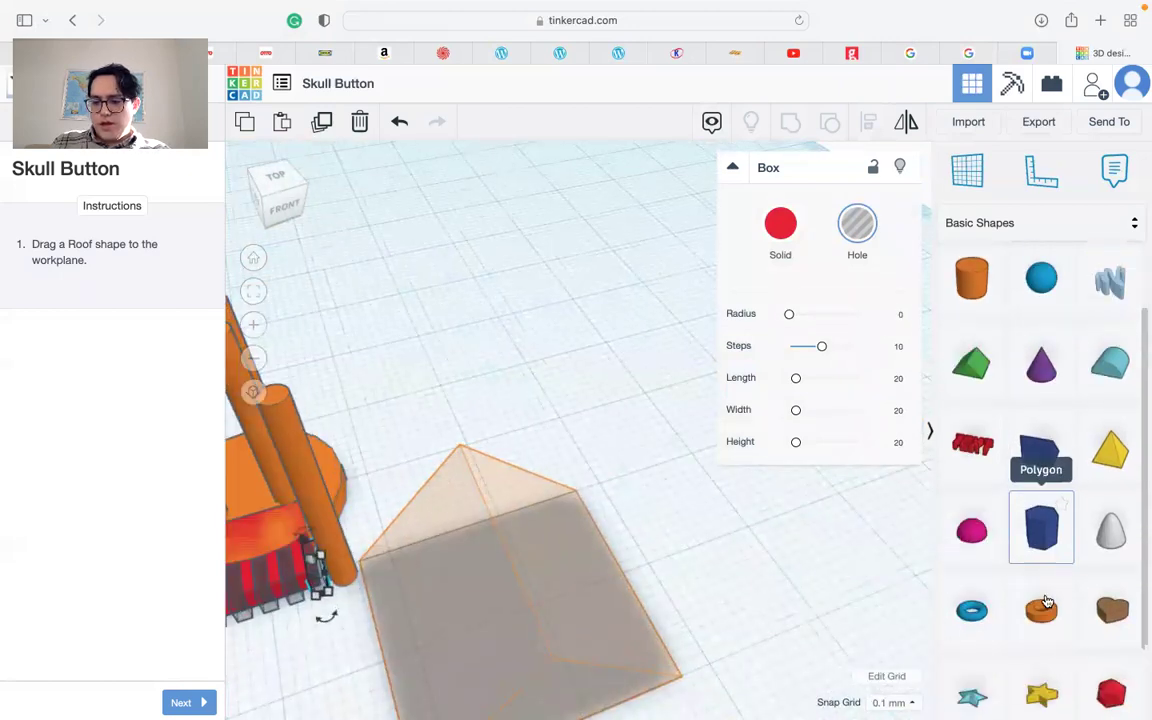
scroll(1046, 600, up, 2)
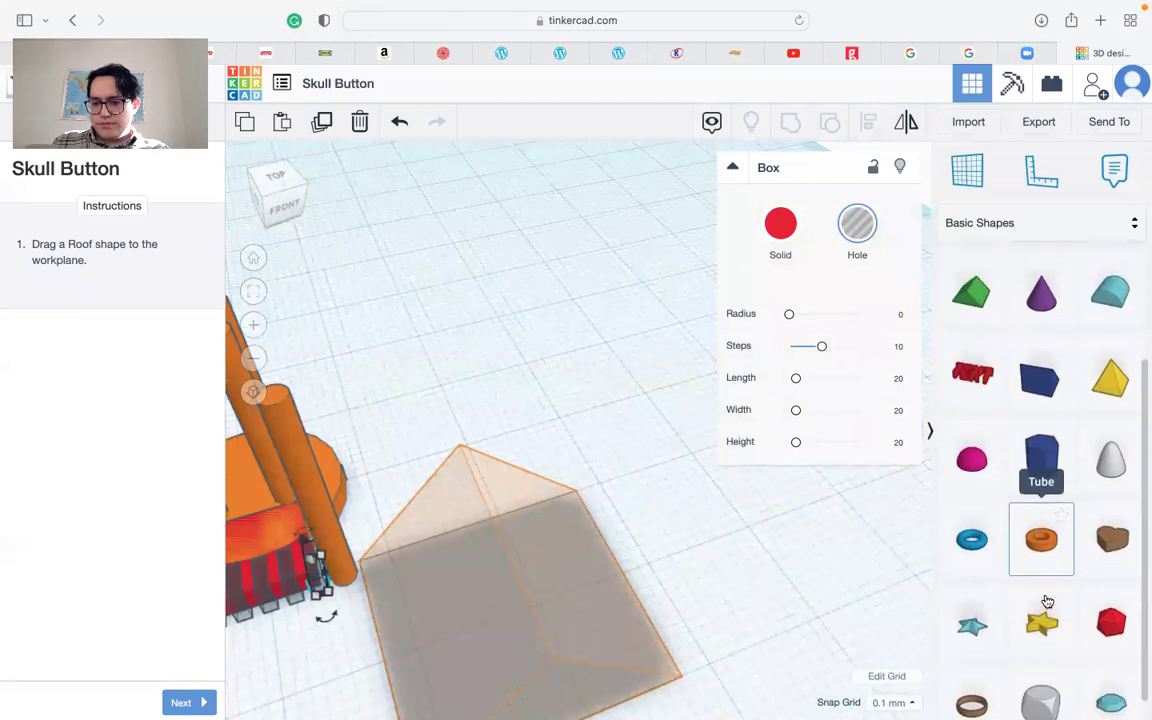
scroll(1041, 600, up, 3)
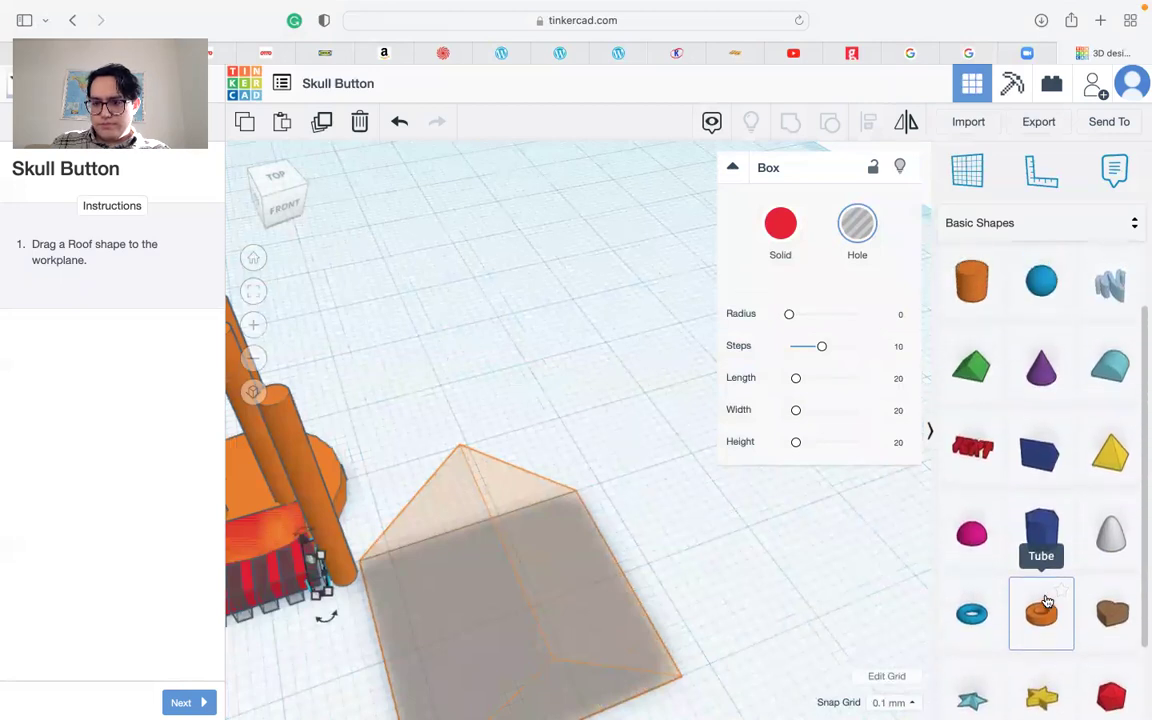
drag(978, 451, 473, 530)
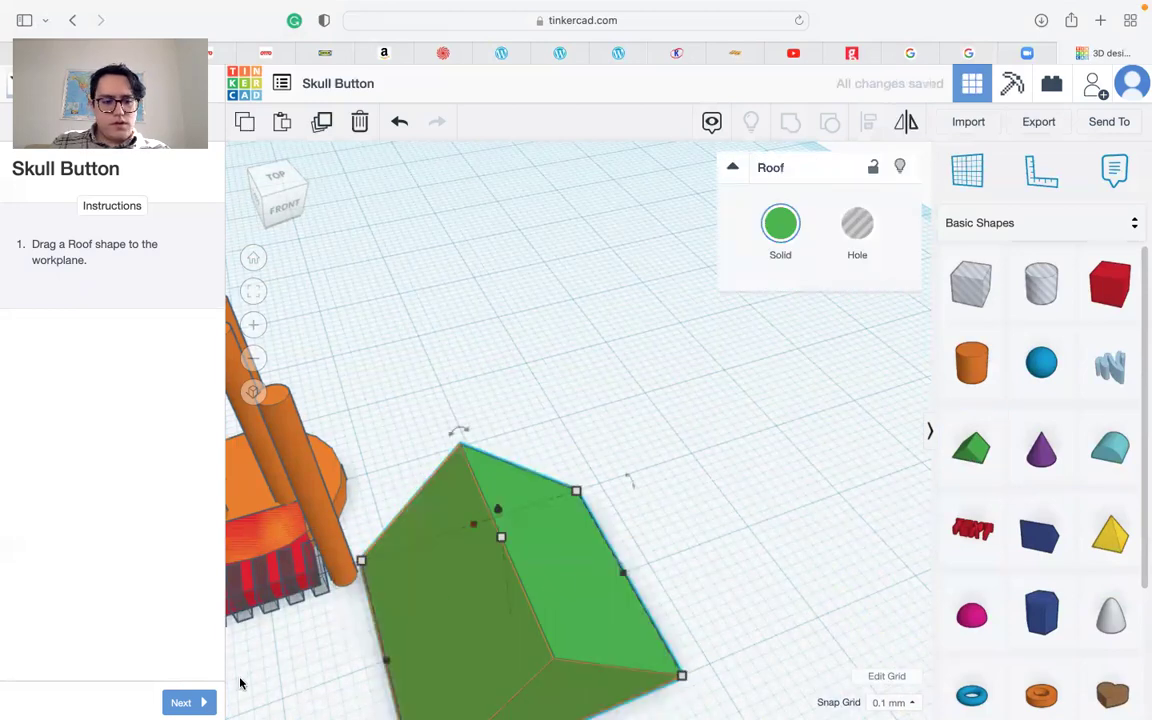
click(202, 700)
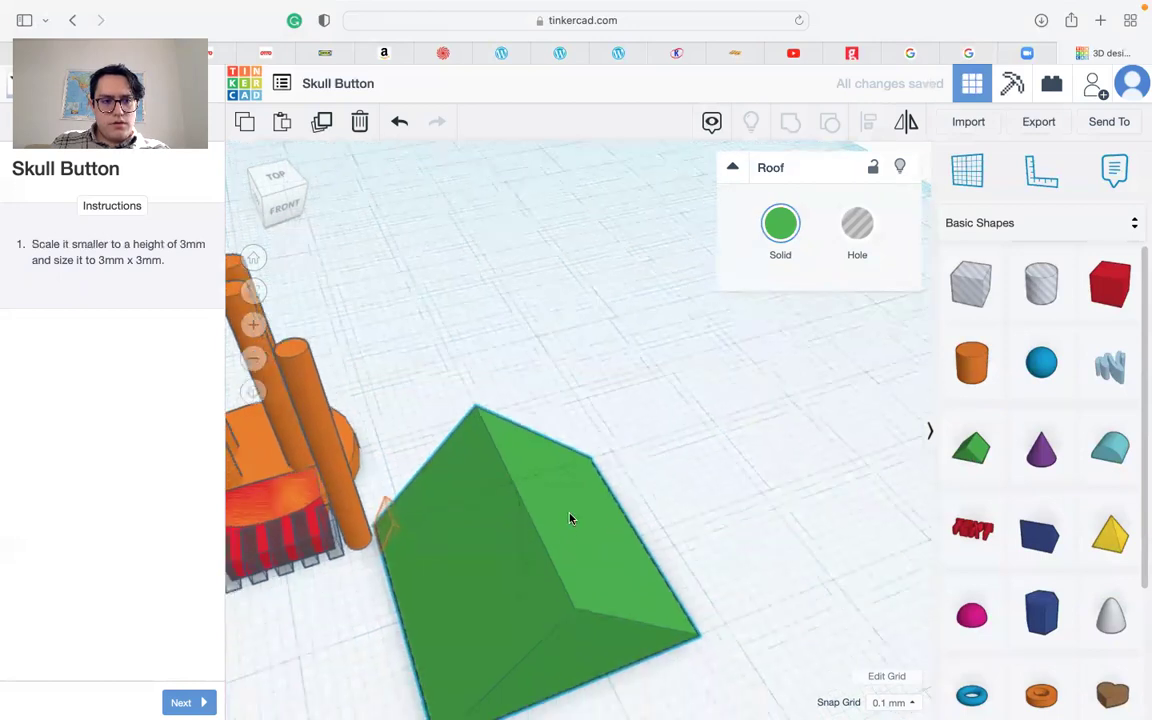
Resize the roof shape to a height of 3 mm and a footprint of 3 mm by 3 mm.
mouse_move(532, 451)
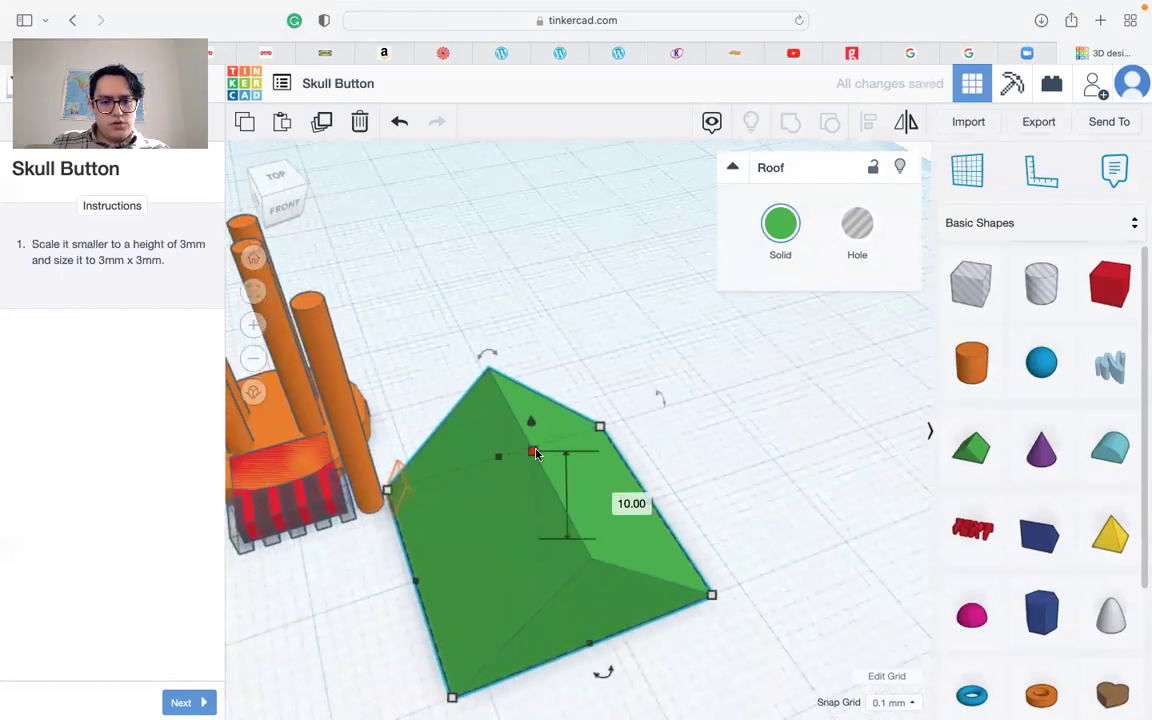
click(612, 497)
text(3)
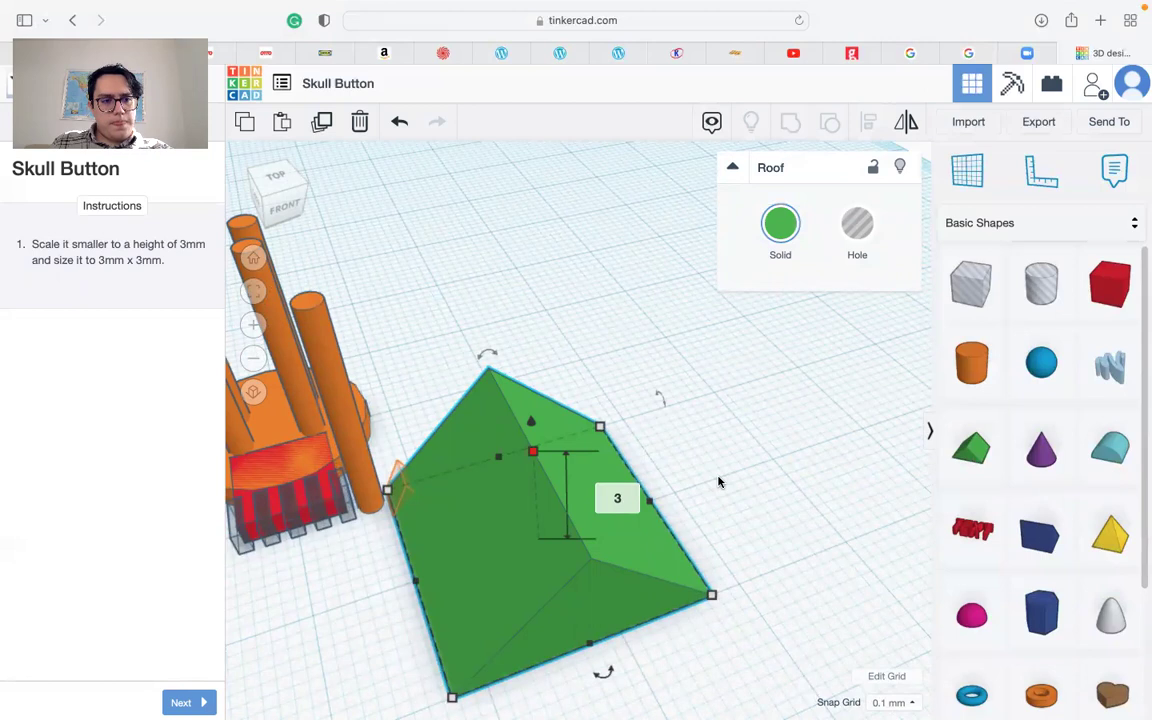
key(Return)
mouse_move(451, 697)
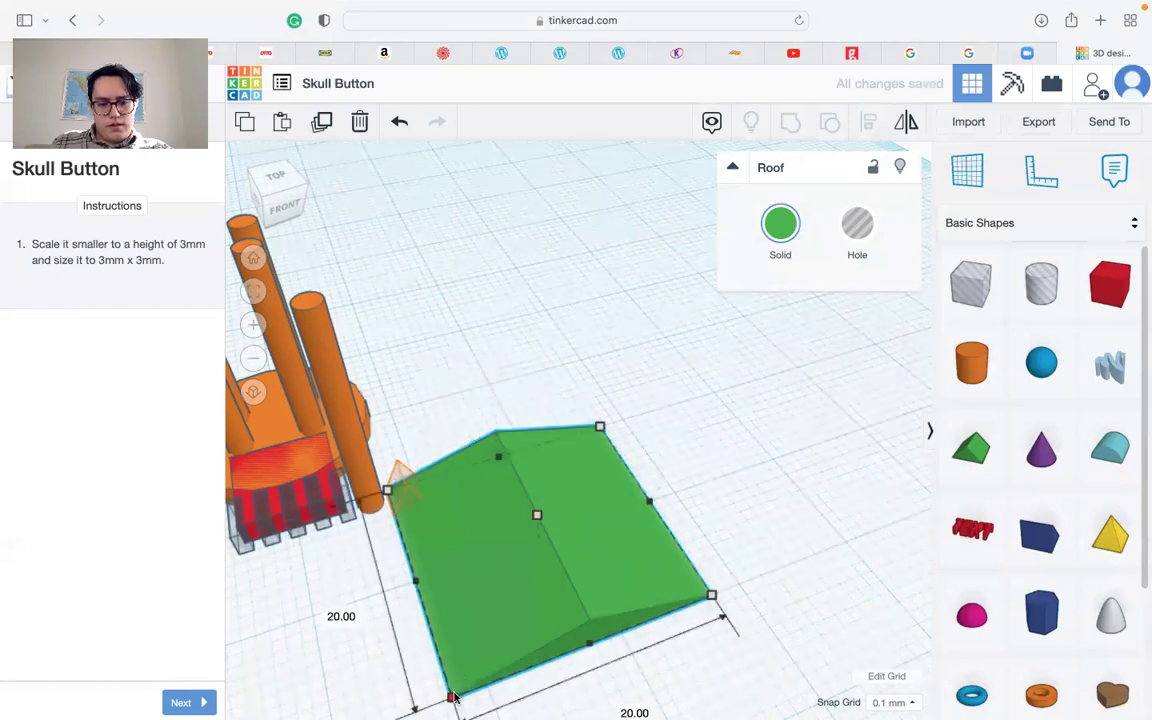
click(337, 612)
text(3)
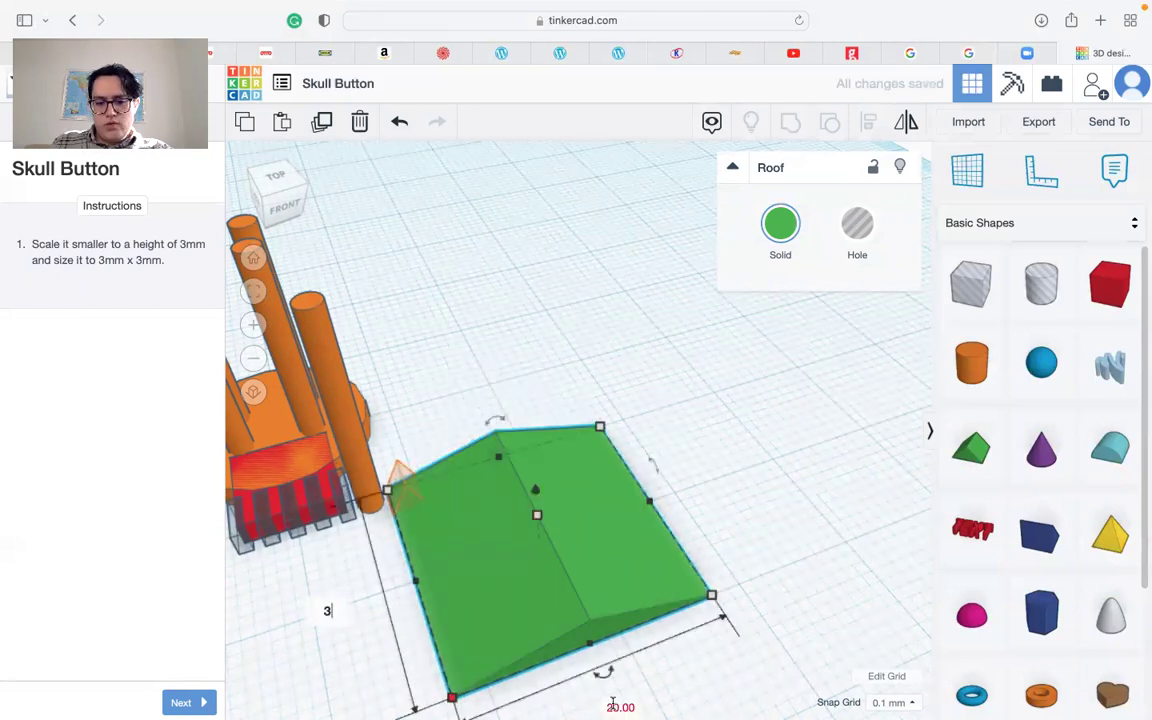
key(Tab)
text(3)
key(Return)
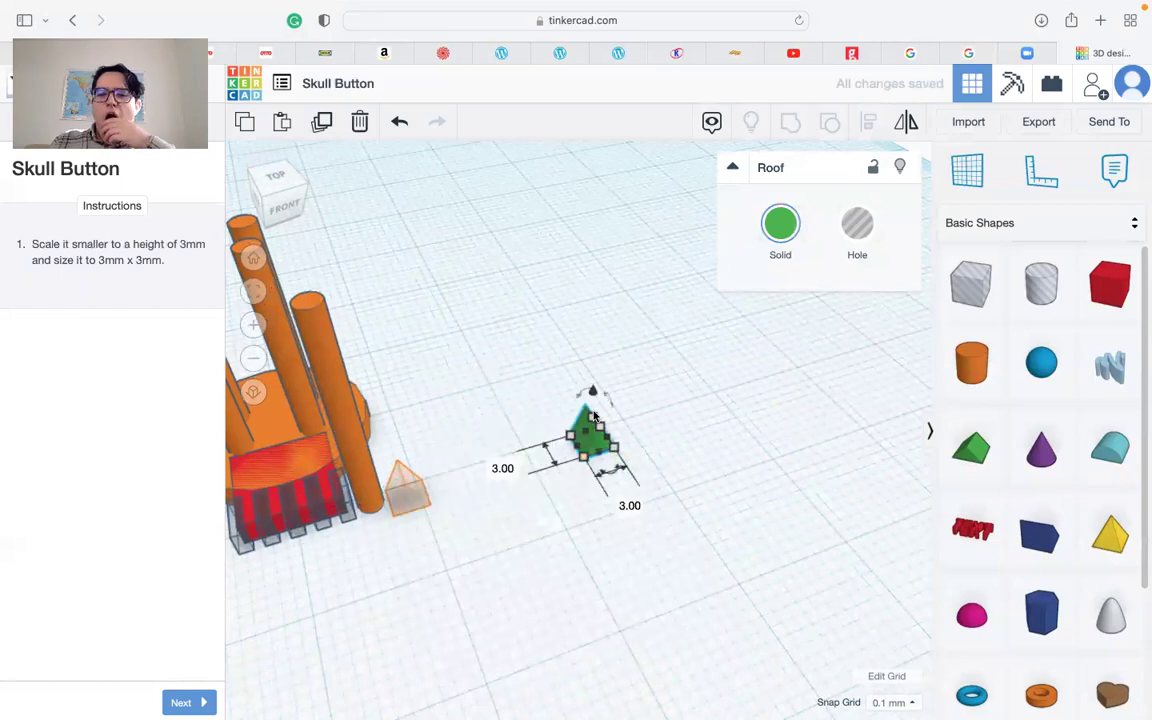
Move the small roof onto the orange outline beside the single thin cylinder and advance the lesson.
drag(594, 447, 407, 508)
click(463, 571)
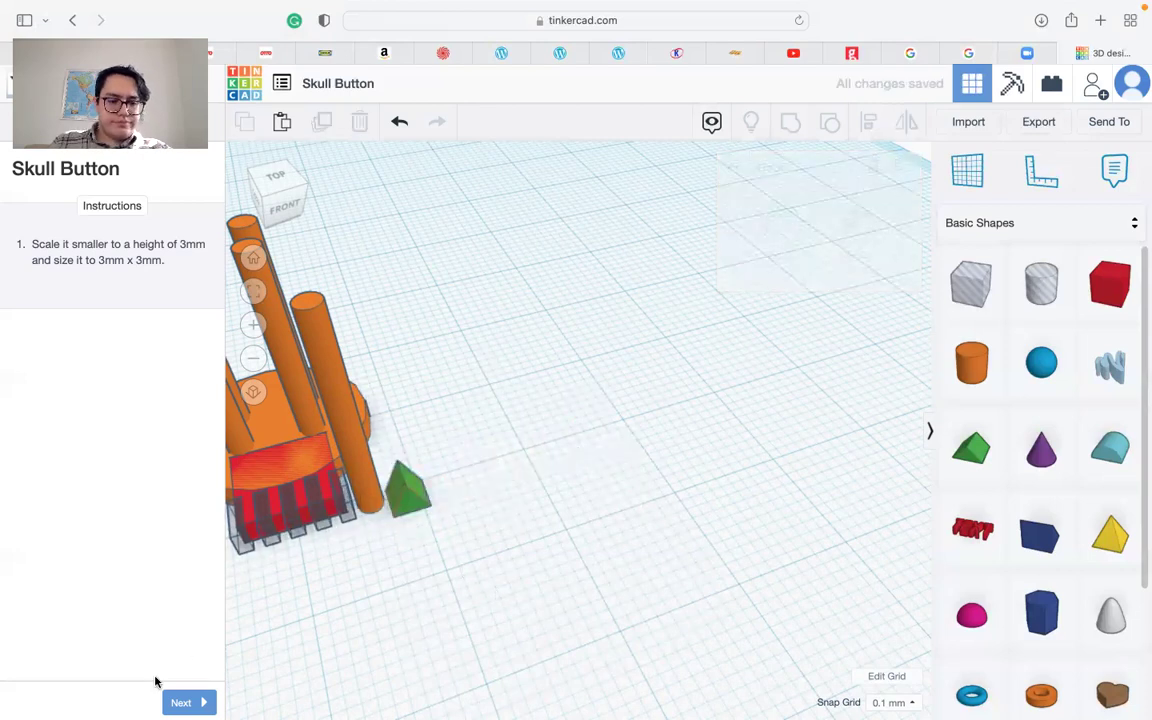
click(181, 702)
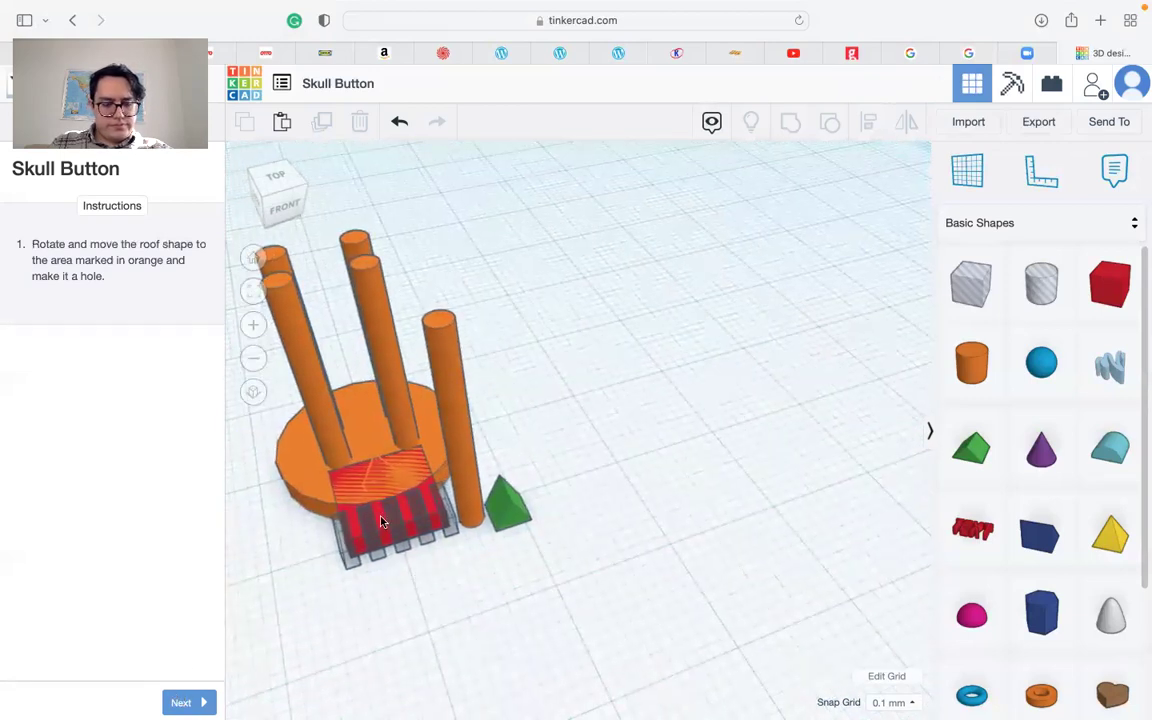
Lay the roof shape flat on its triangular face and turn it about the vertical axis in two 90° rotations.
click(606, 545)
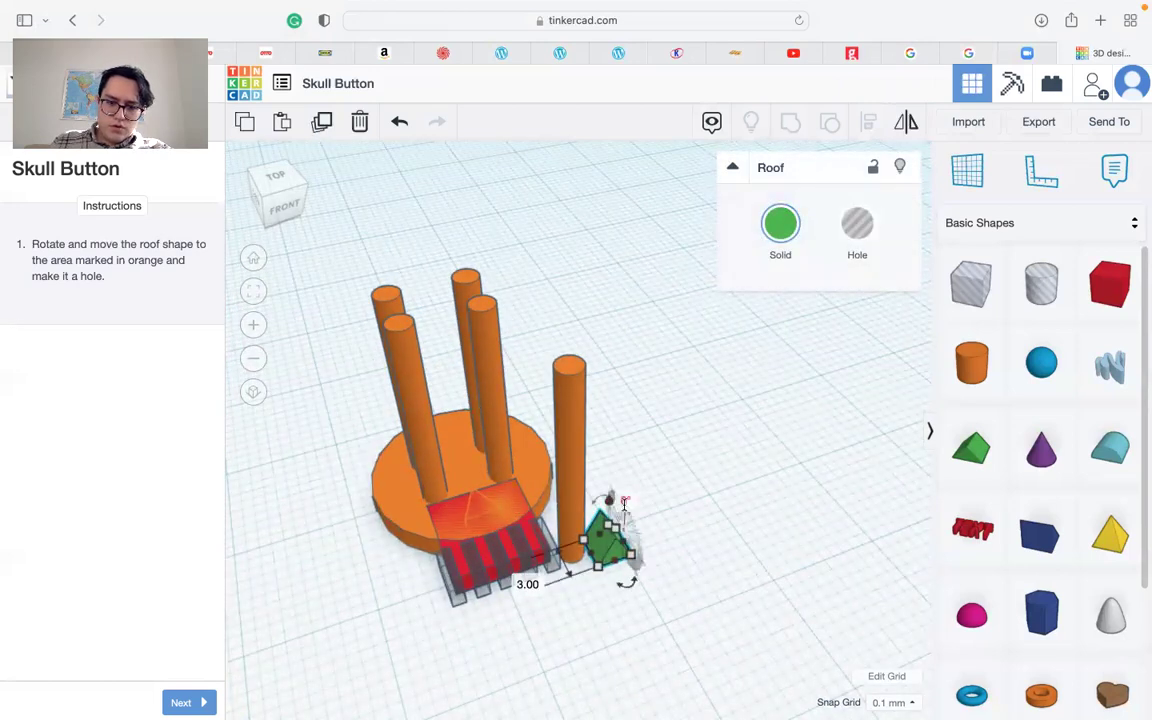
drag(675, 496, 674, 494)
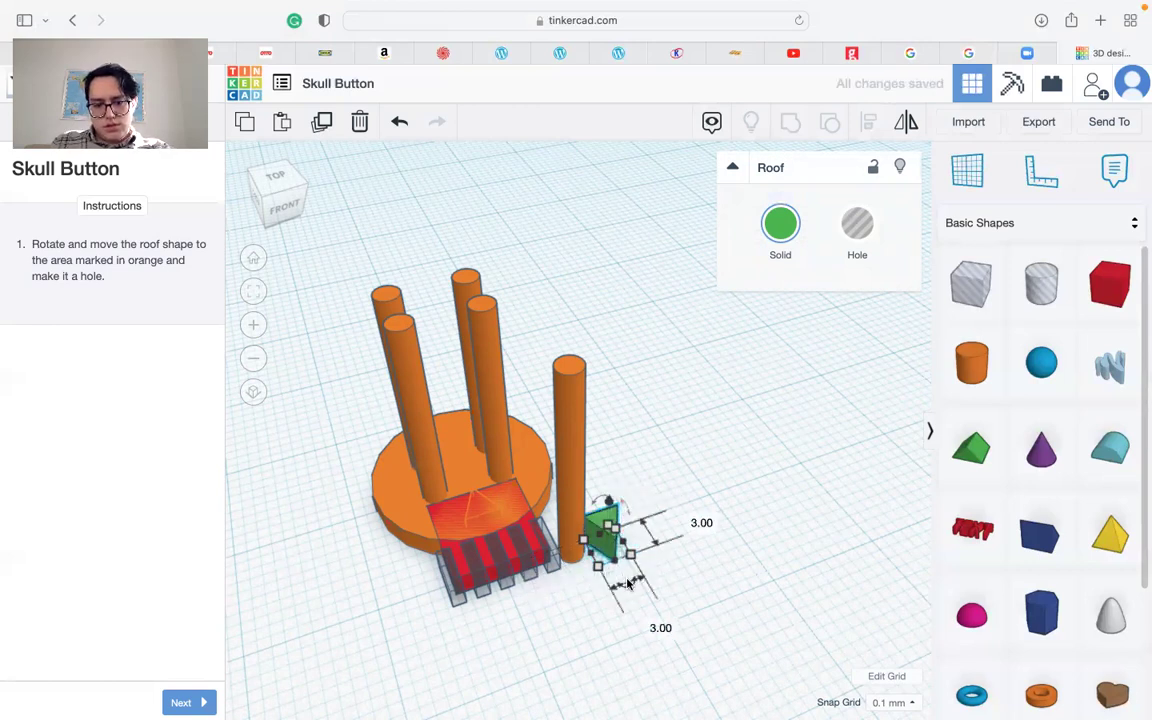
click(627, 581)
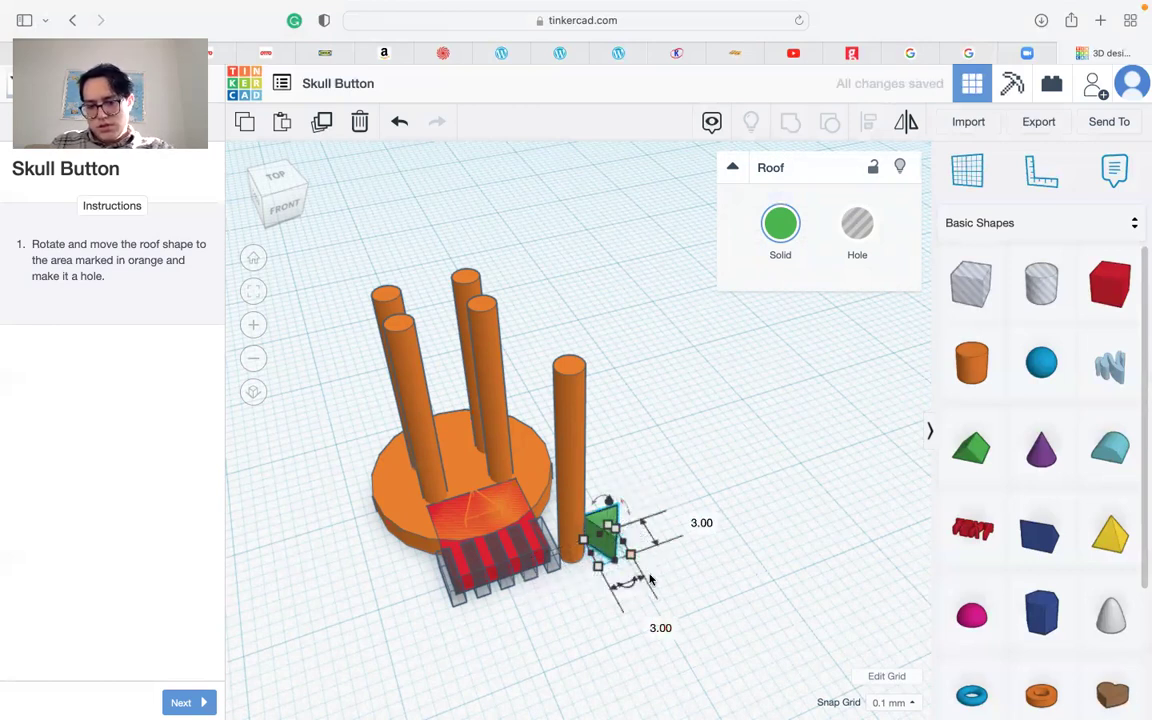
click(628, 584)
text(90)
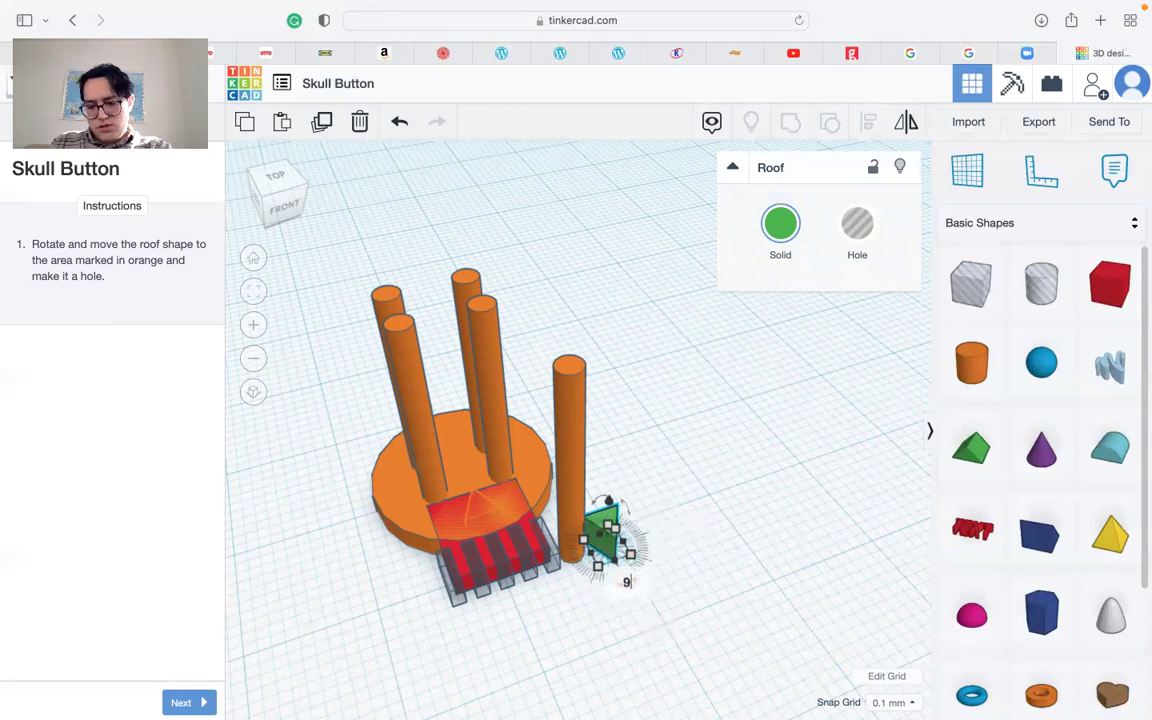
key(Return)
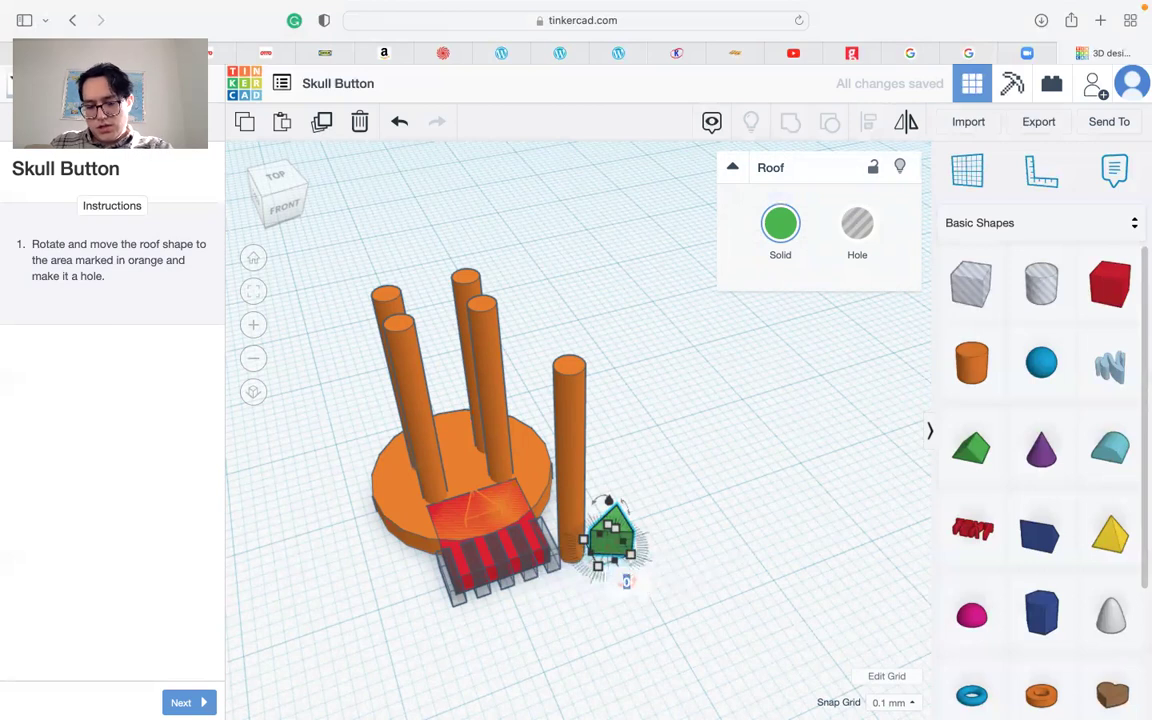
text(90)
key(Return)
click(679, 596)
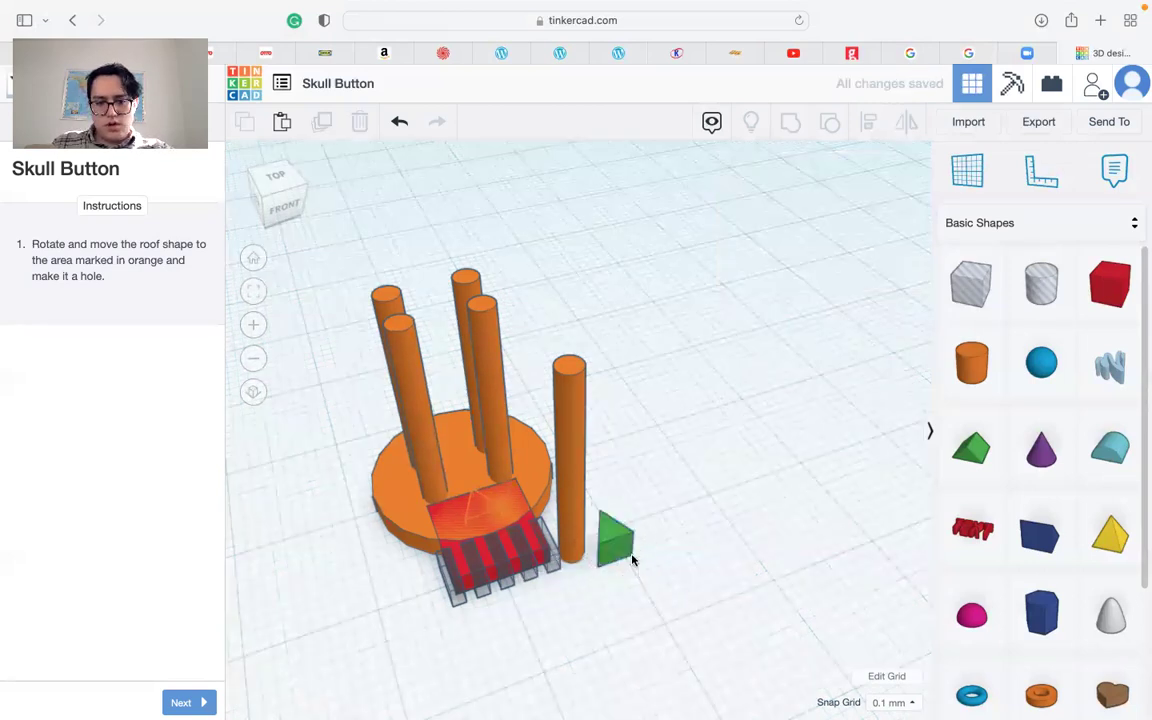
Move the roof shape onto the marked nose spot on the red box and advance the lesson.
drag(616, 547, 489, 521)
scroll(500, 540, up, 10)
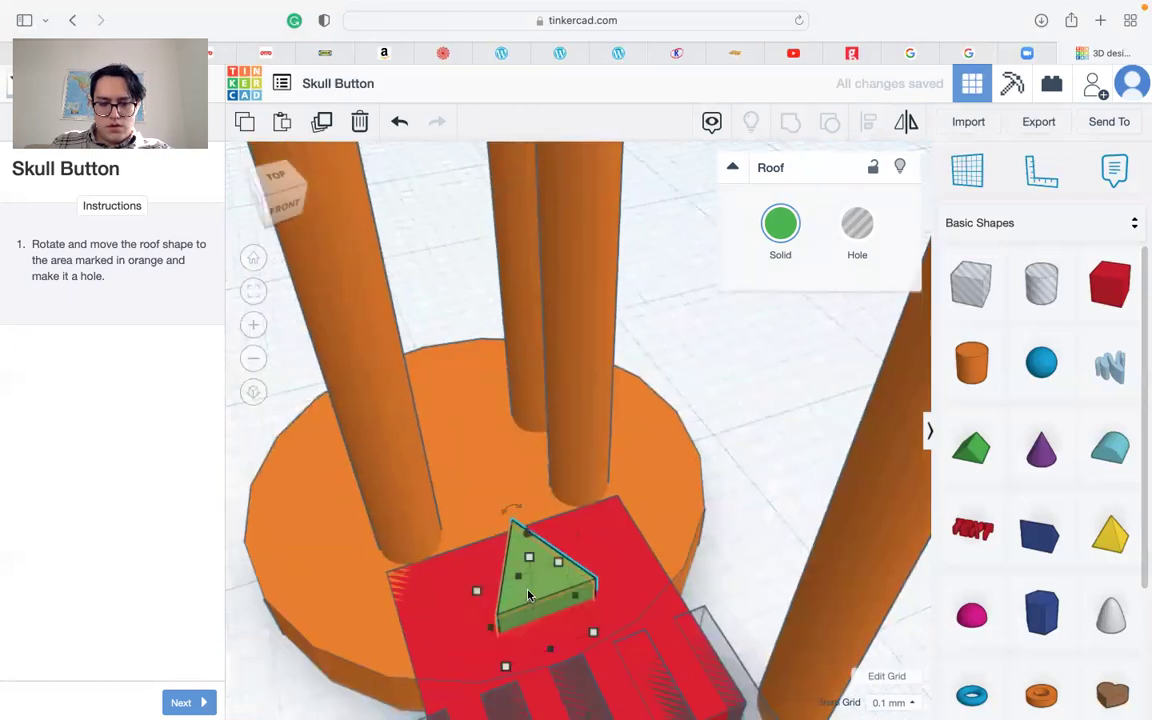
drag(548, 592, 541, 618)
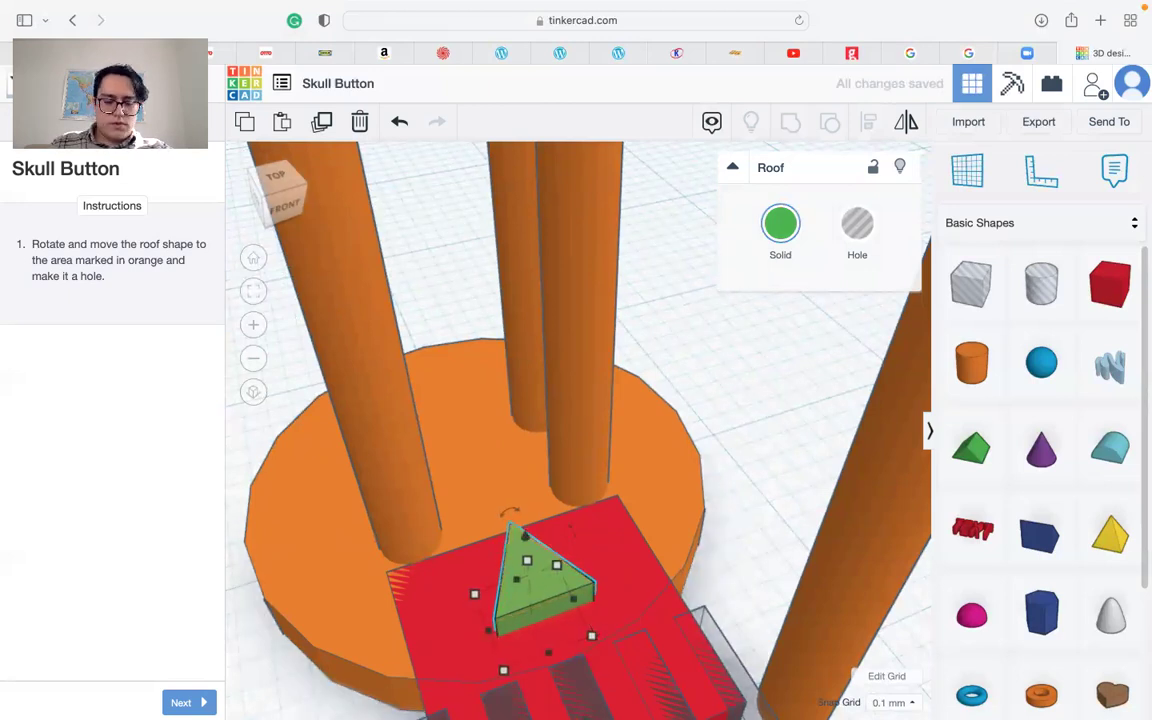
click(198, 702)
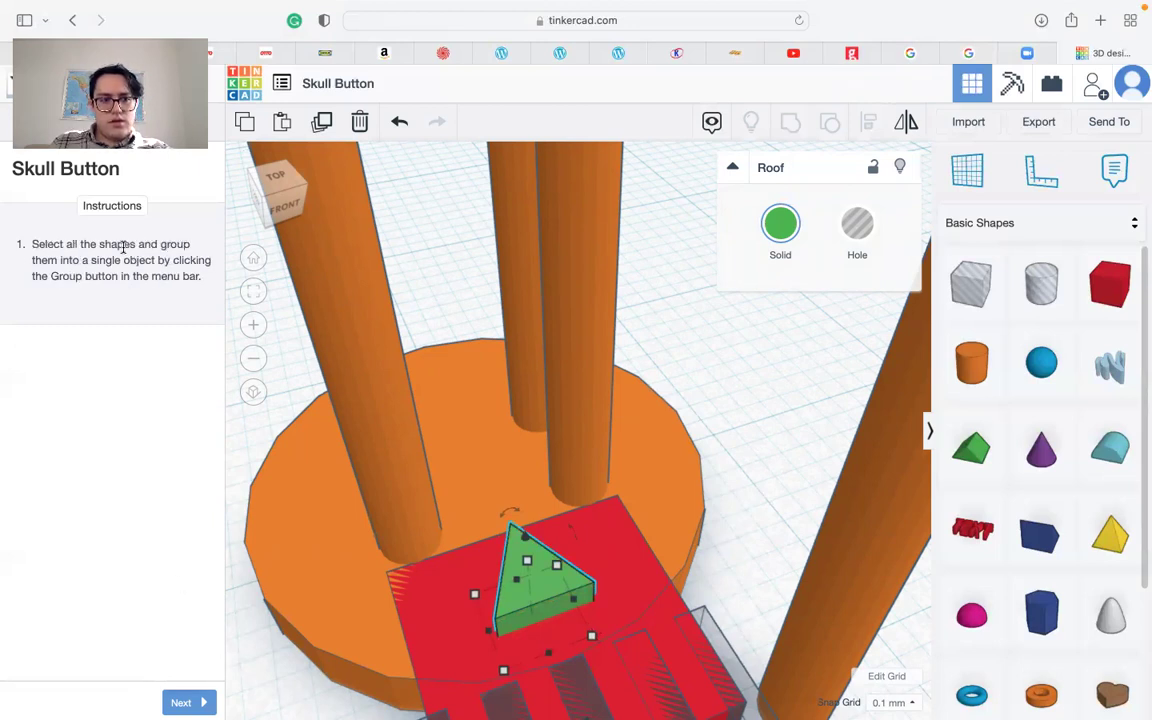
Group all the shapes into a single object and ungroup them again.
click(438, 287)
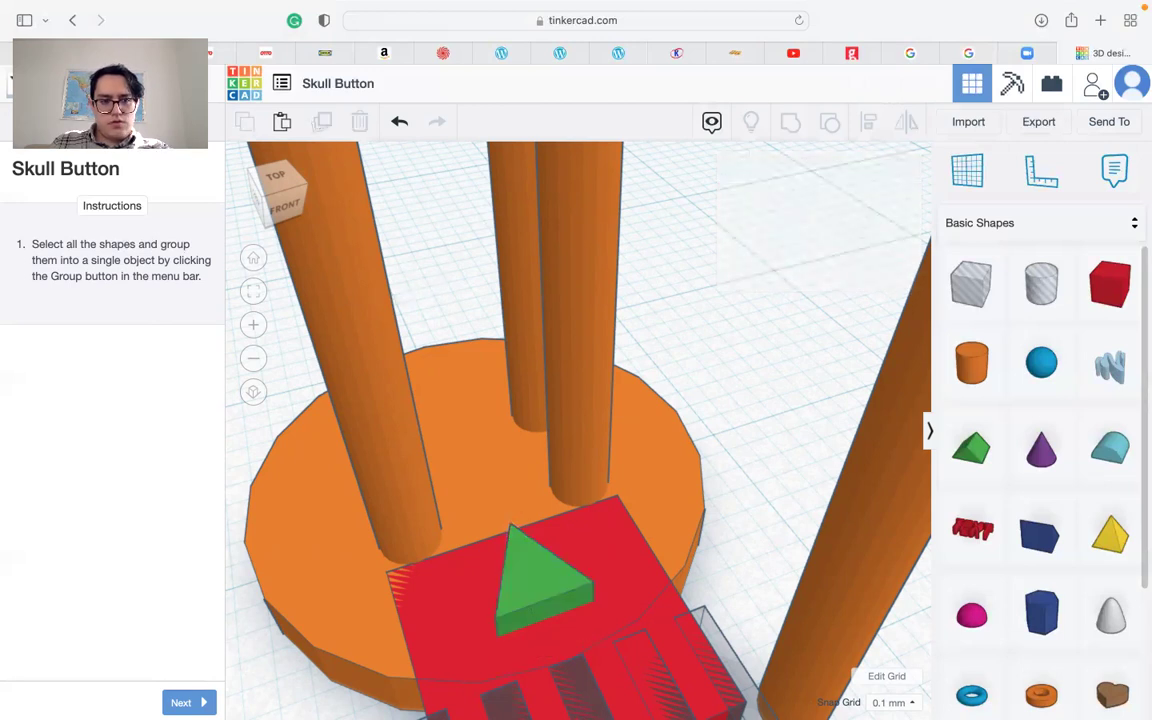
key(super+a)
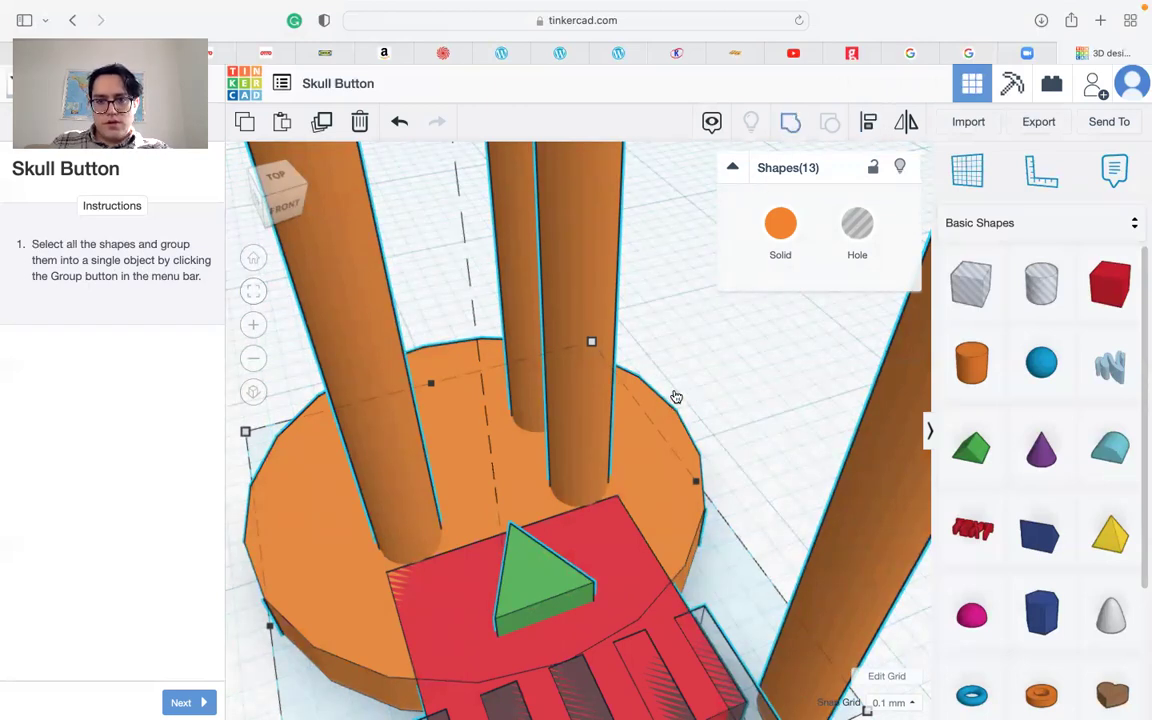
key(super+g)
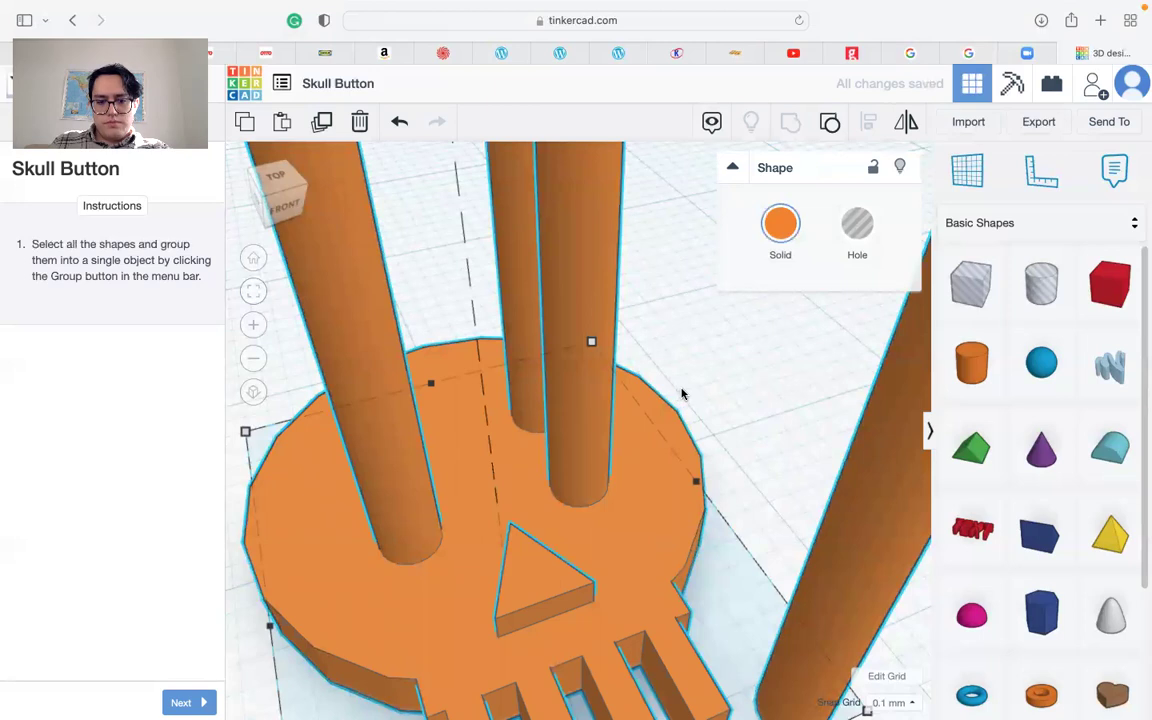
scroll(698, 433, down, 5)
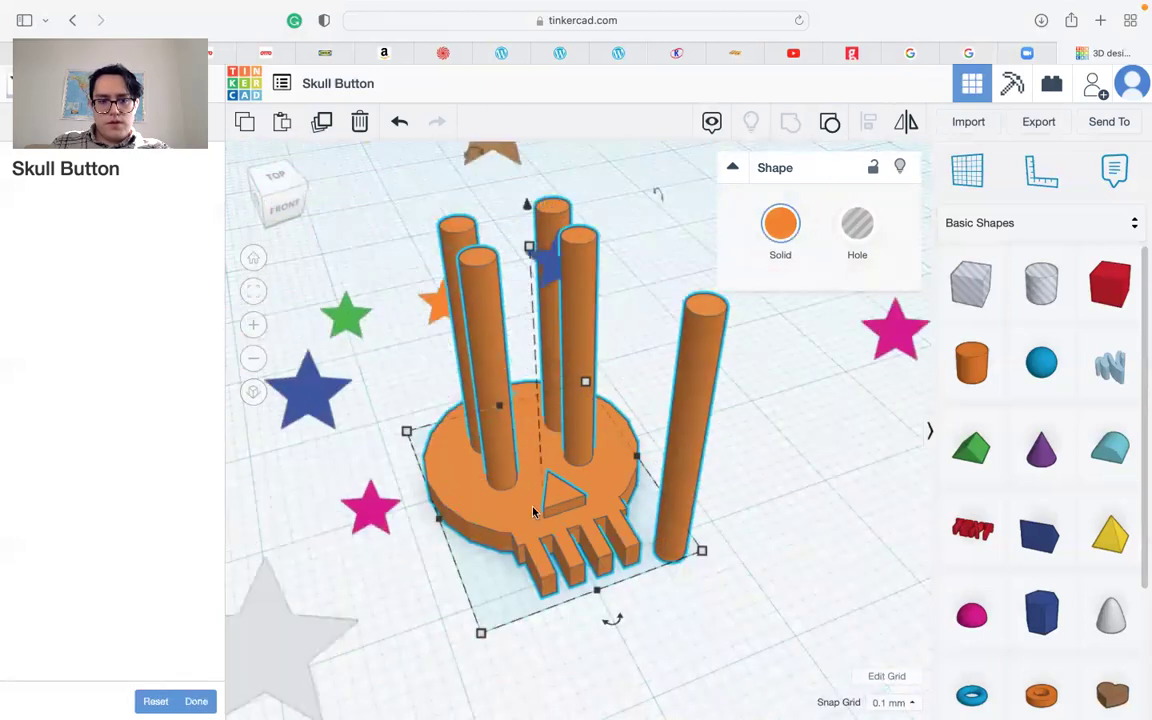
right_drag(618, 545, 515, 450)
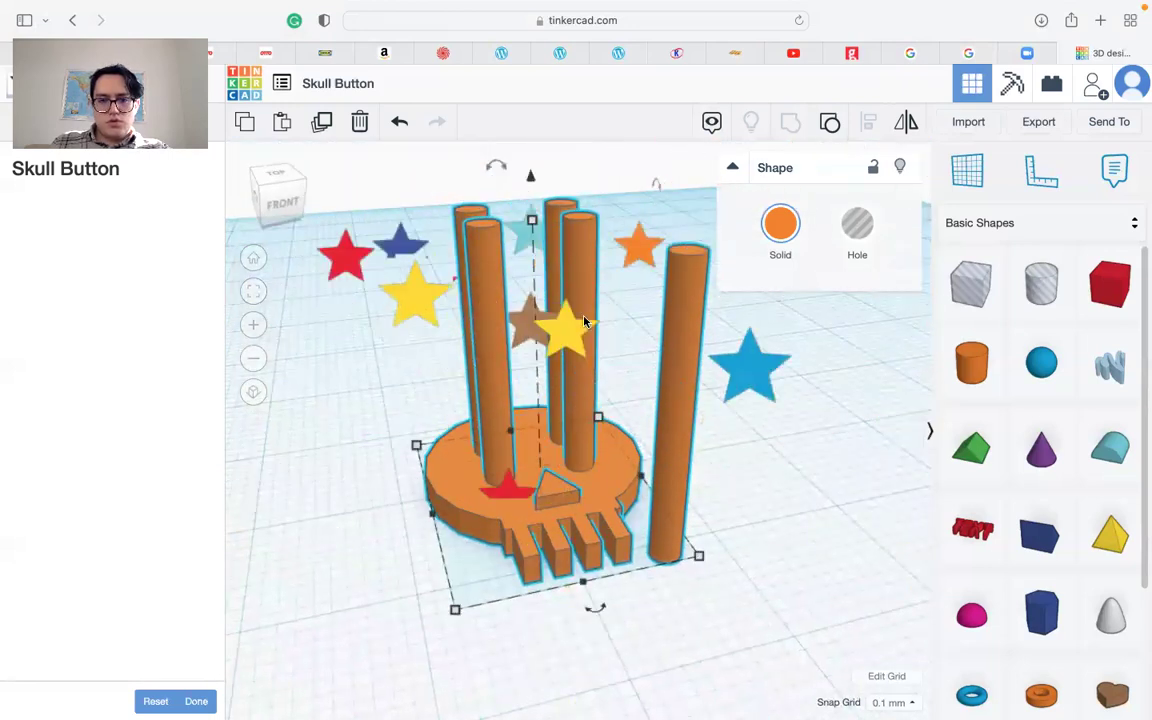
click(831, 122)
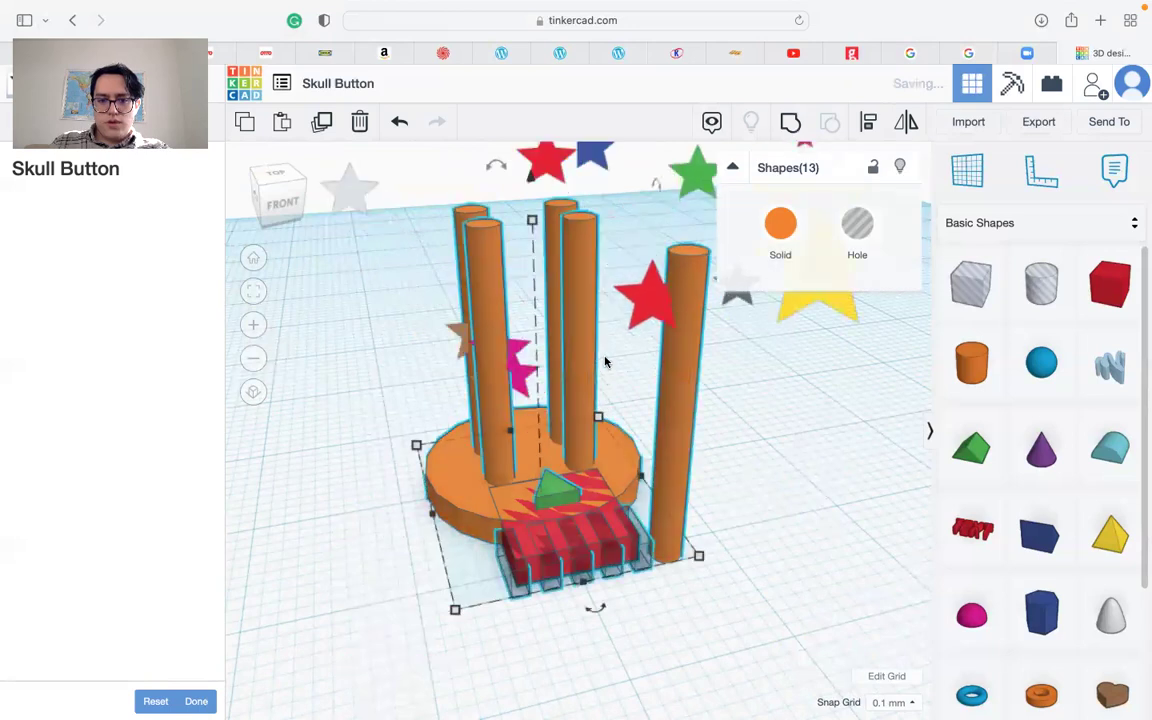
click(614, 284)
drag(614, 284, 435, 337)
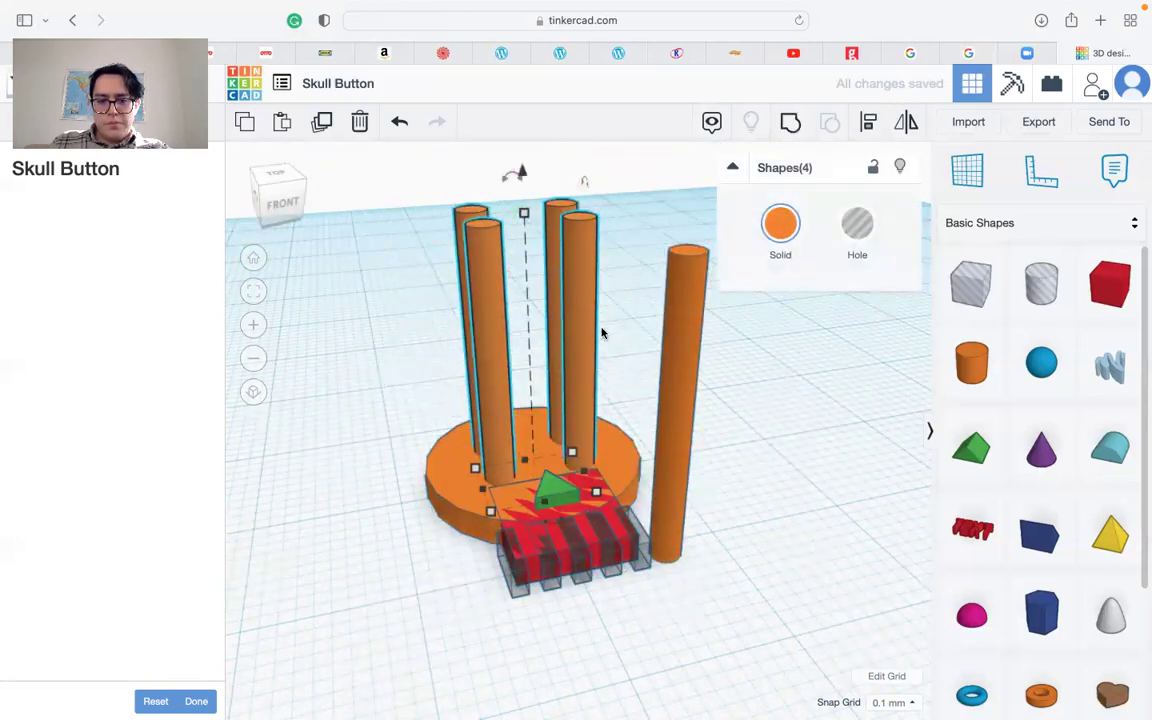
scroll(405, 390, up, 3)
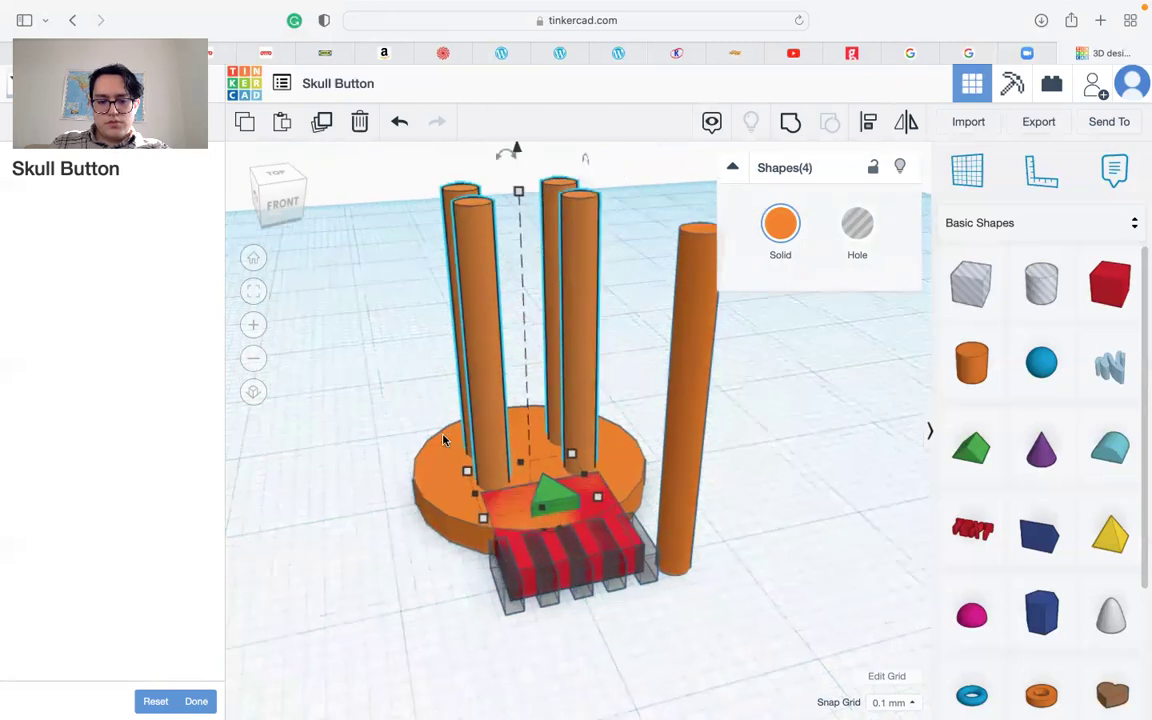
scroll(421, 479, down, 3)
click(426, 457)
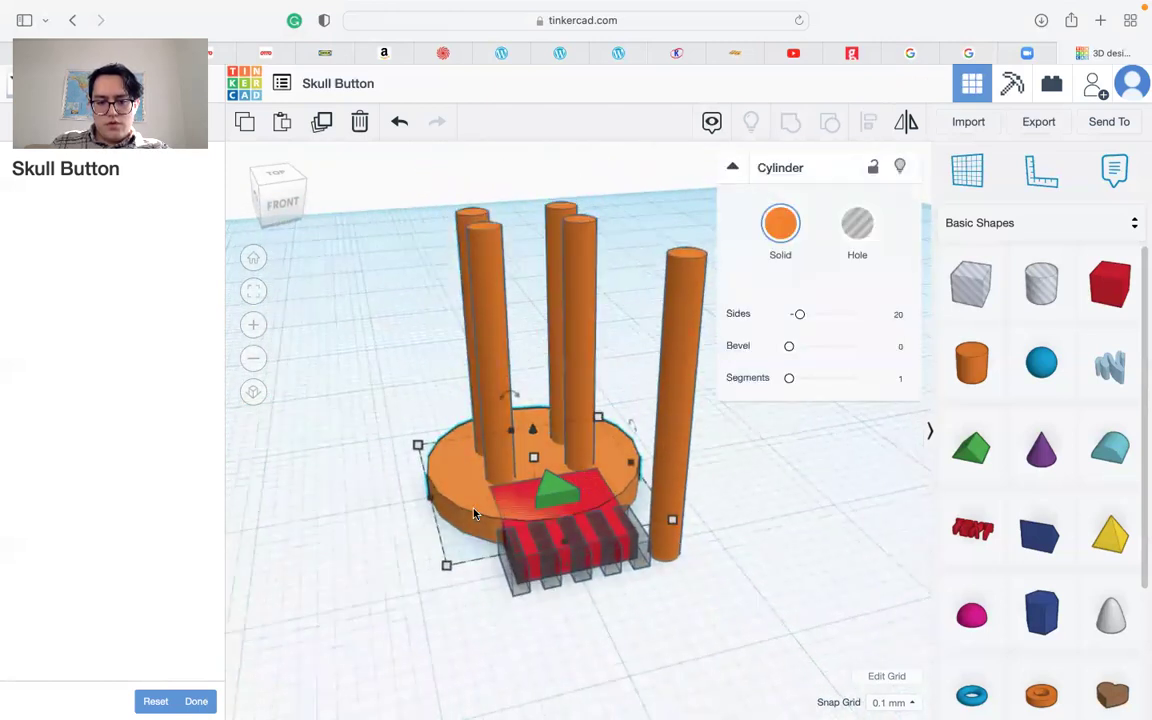
scroll(450, 490, down, 2)
scroll(475, 514, up, 4)
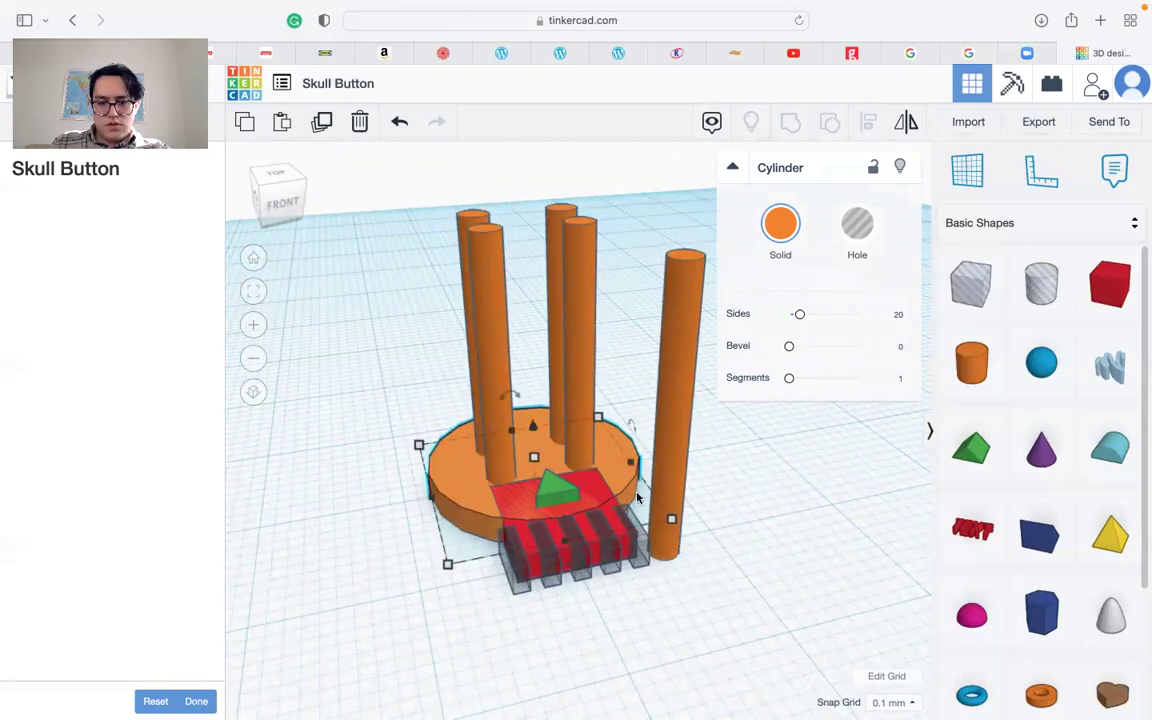
drag(633, 498, 588, 498)
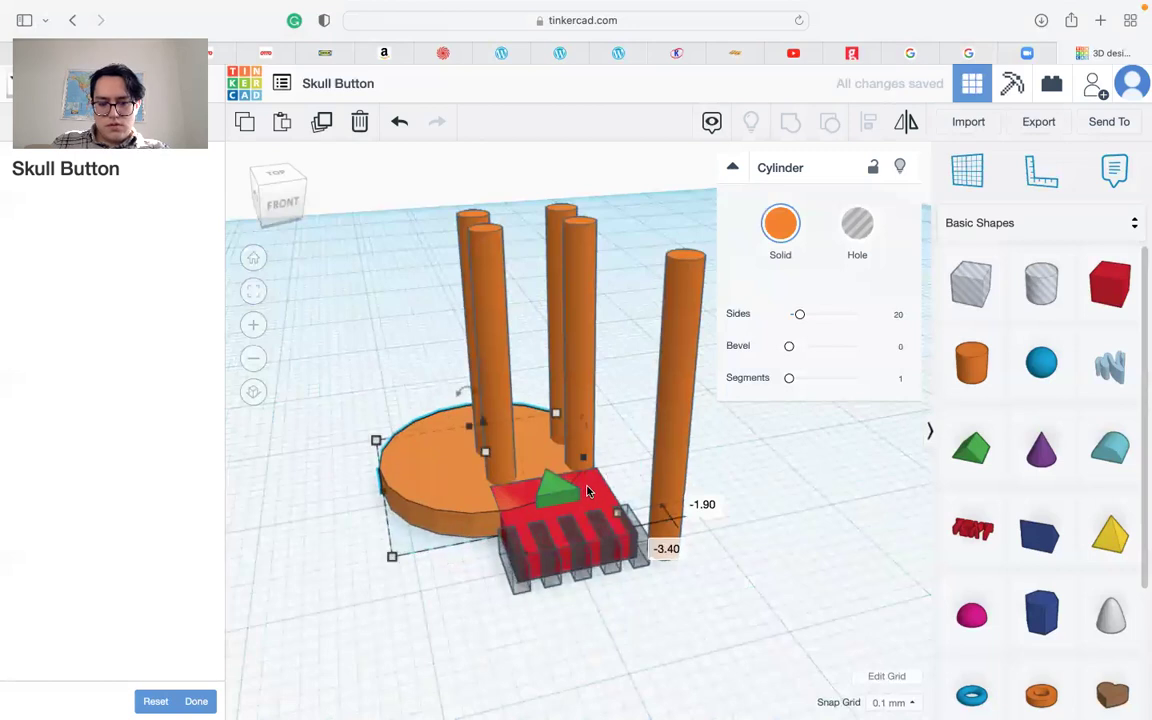
key(ctrl+z)
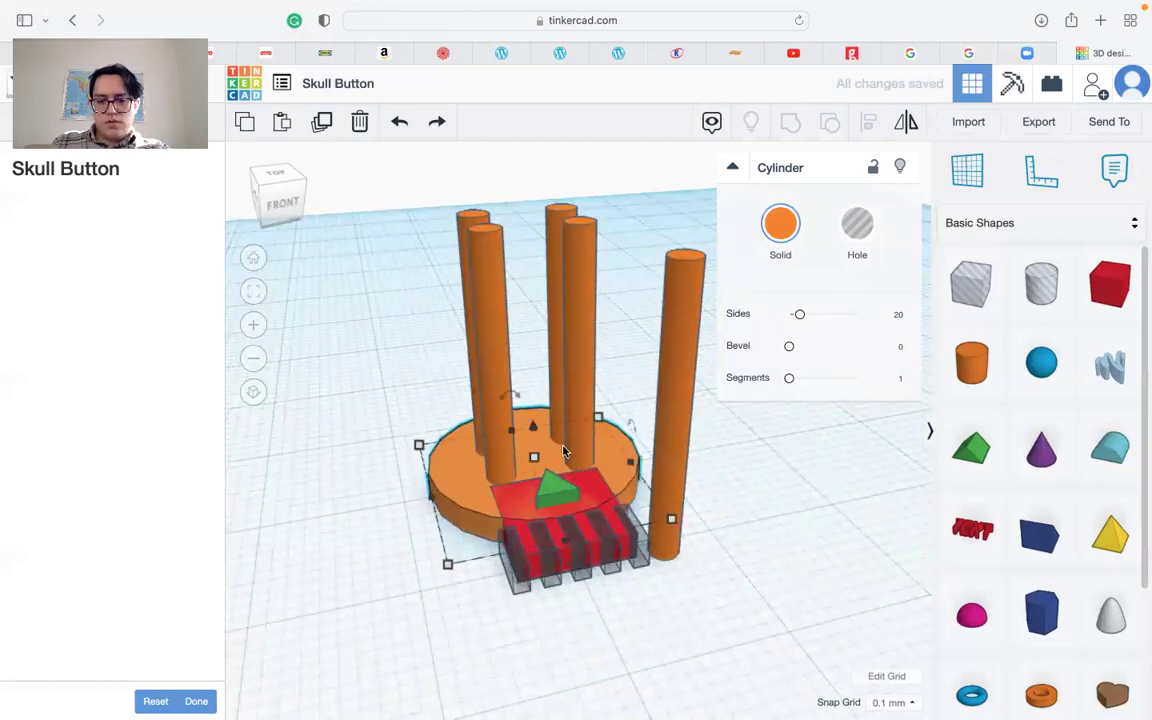
Turn the four thin cylinders on the disc and the roof-shaped nose into holes.
middle_drag(594, 387, 598, 417)
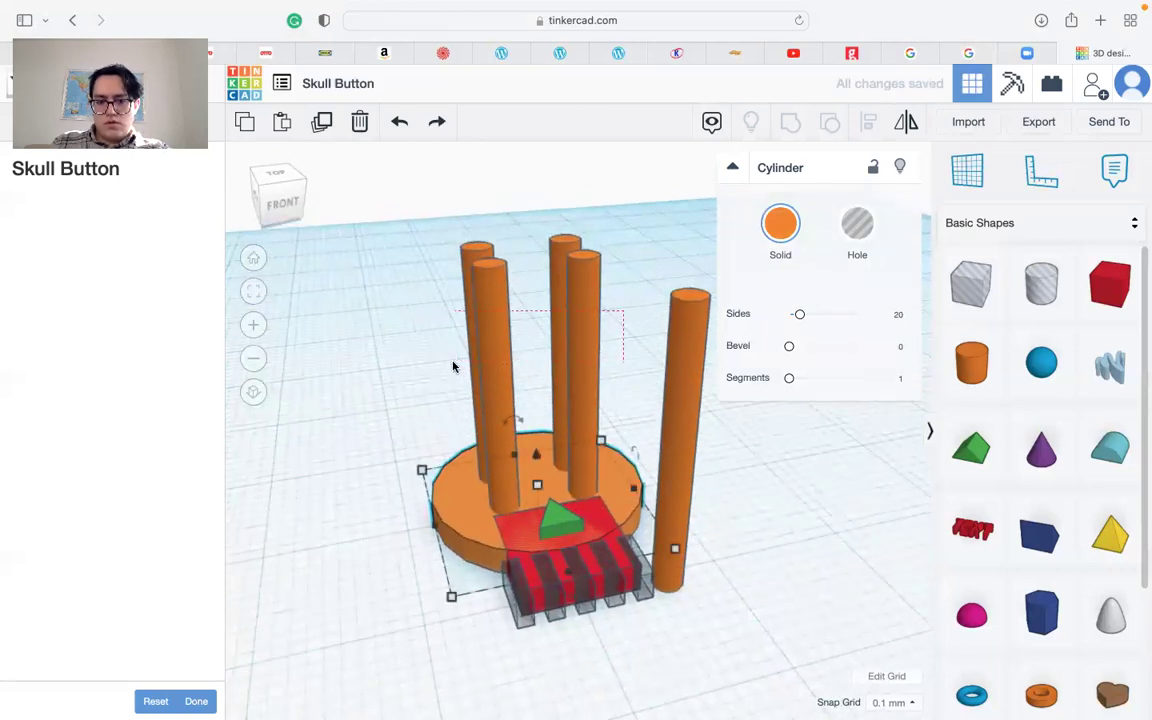
drag(452, 367, 450, 368)
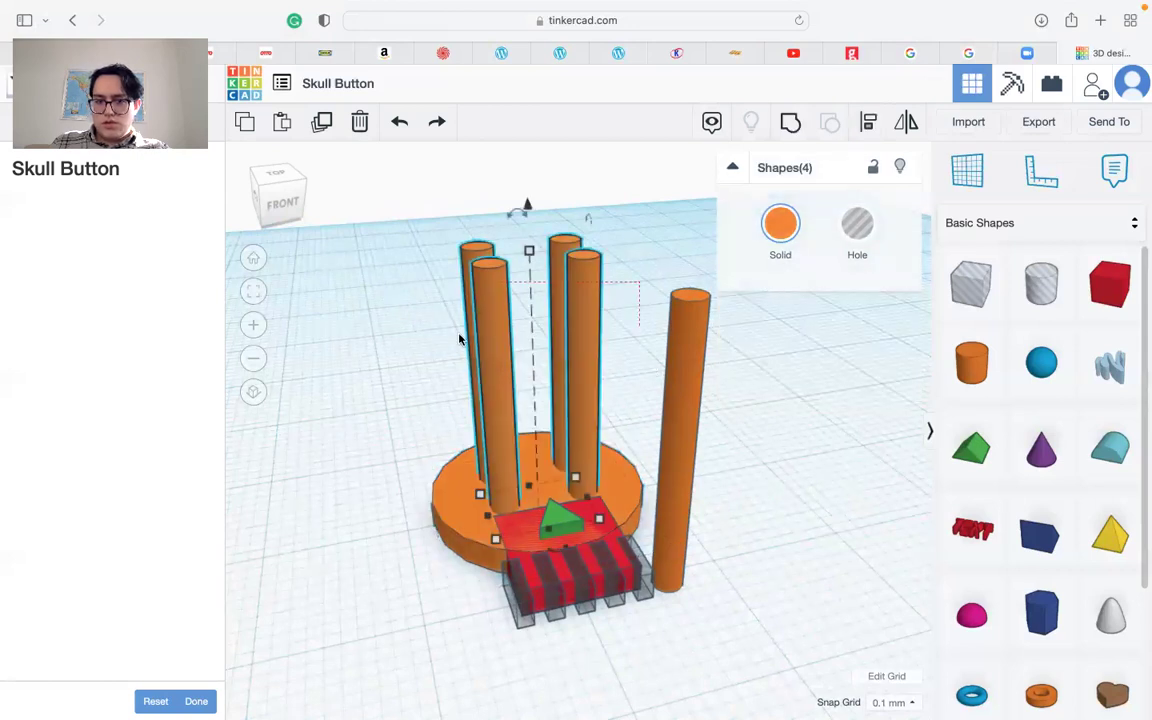
click(853, 236)
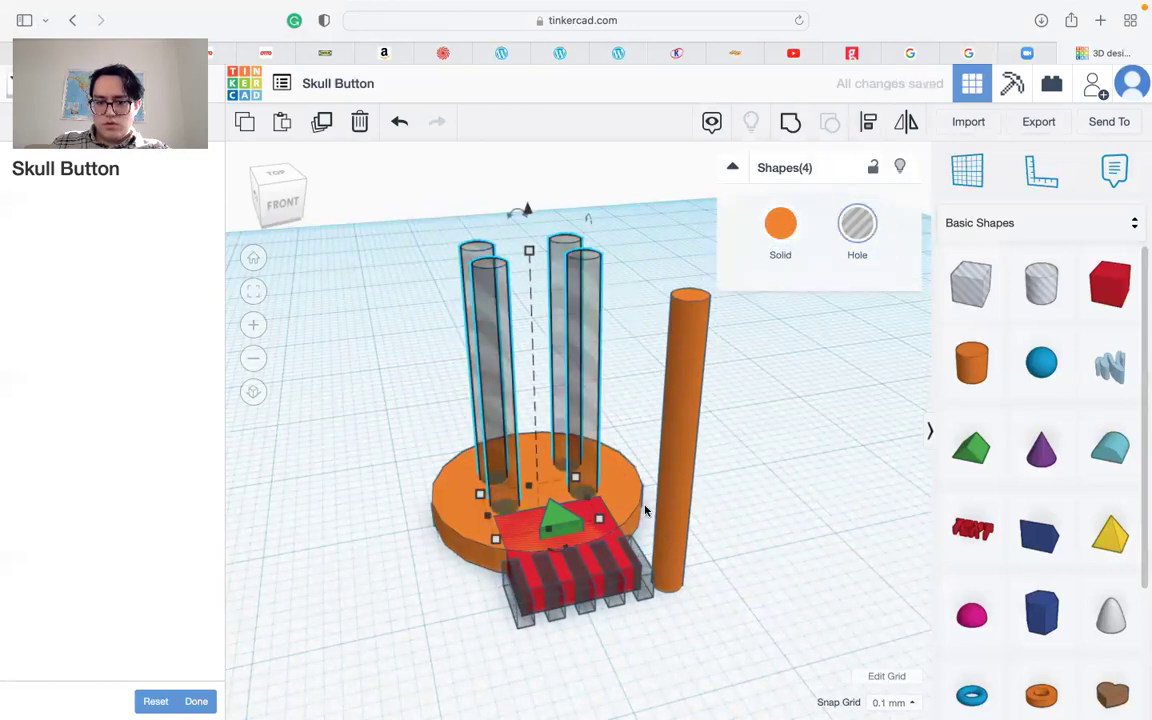
click(557, 521)
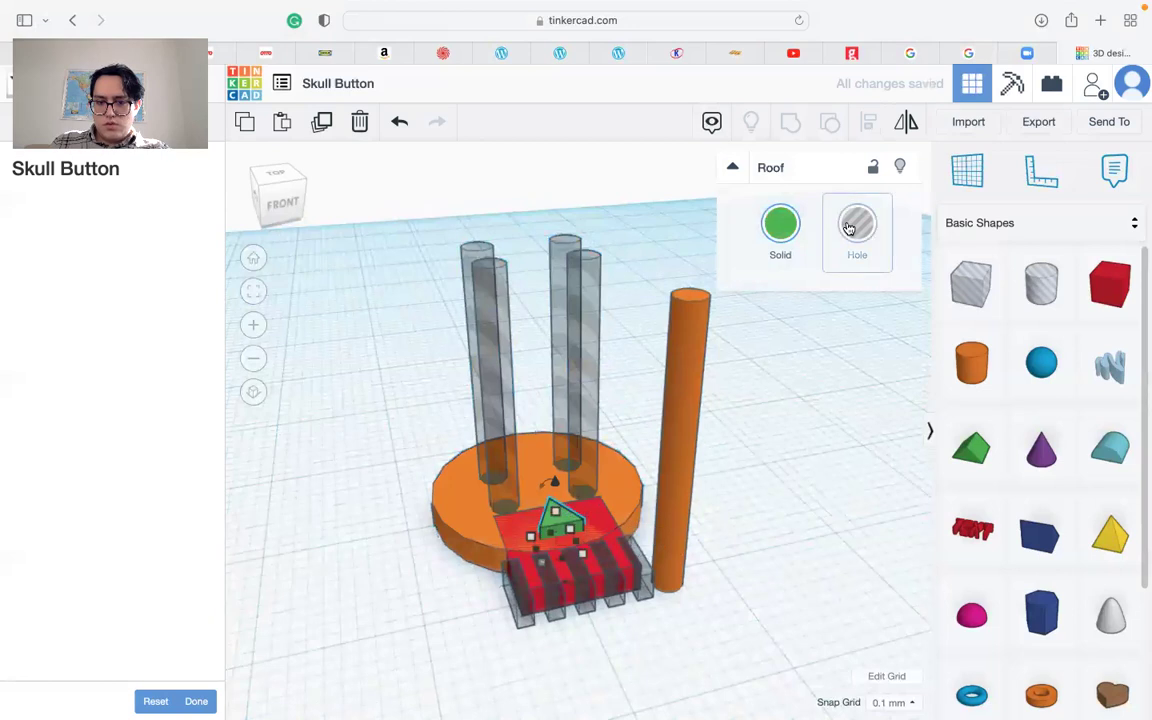
Delete the spare thin cylinder beside the skull and group all the remaining shapes into one object.
click(684, 422)
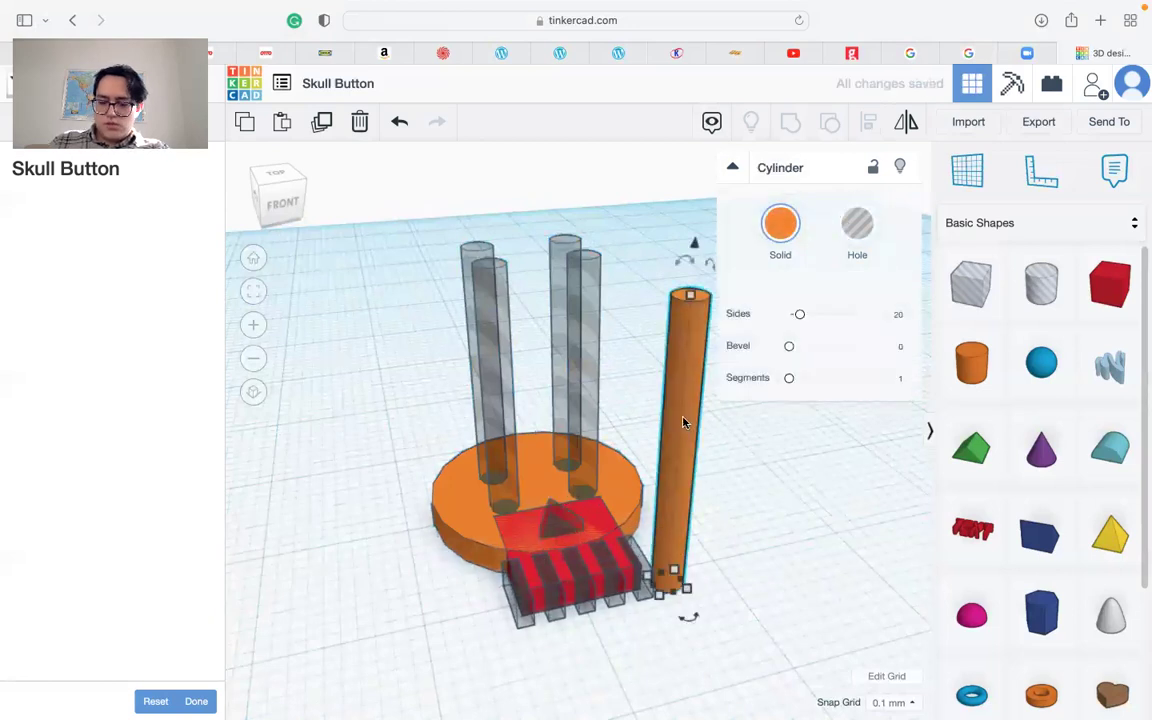
key(Delete)
drag(691, 362, 404, 643)
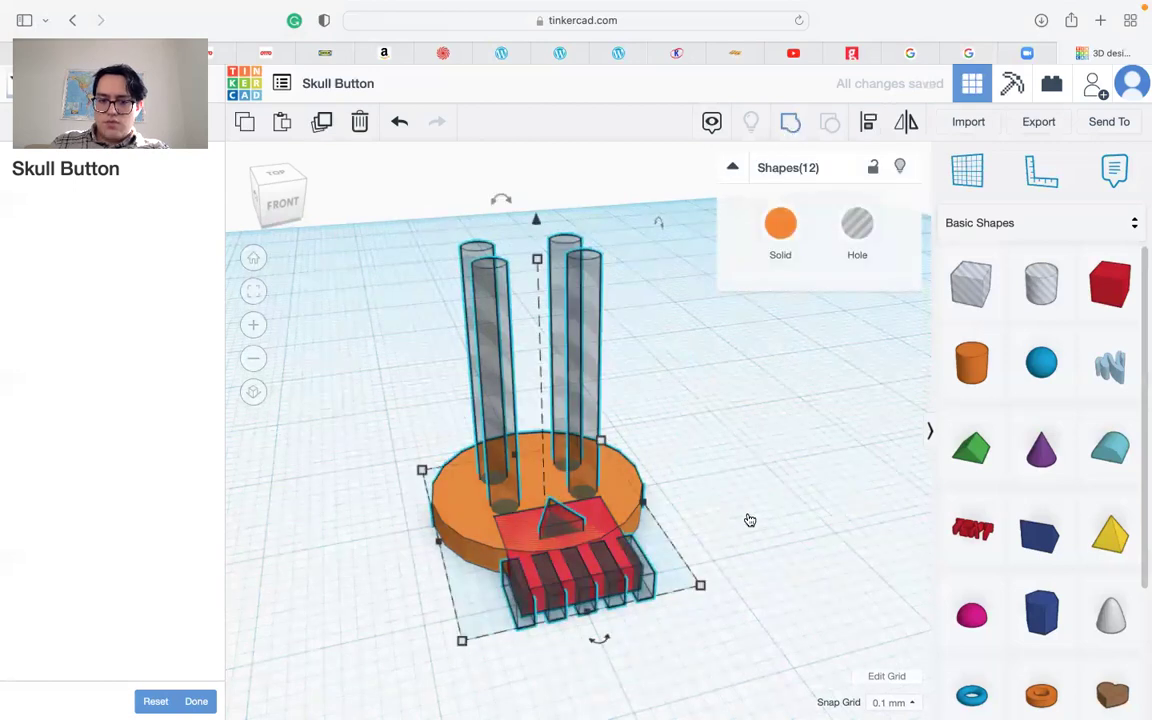
key(super+g)
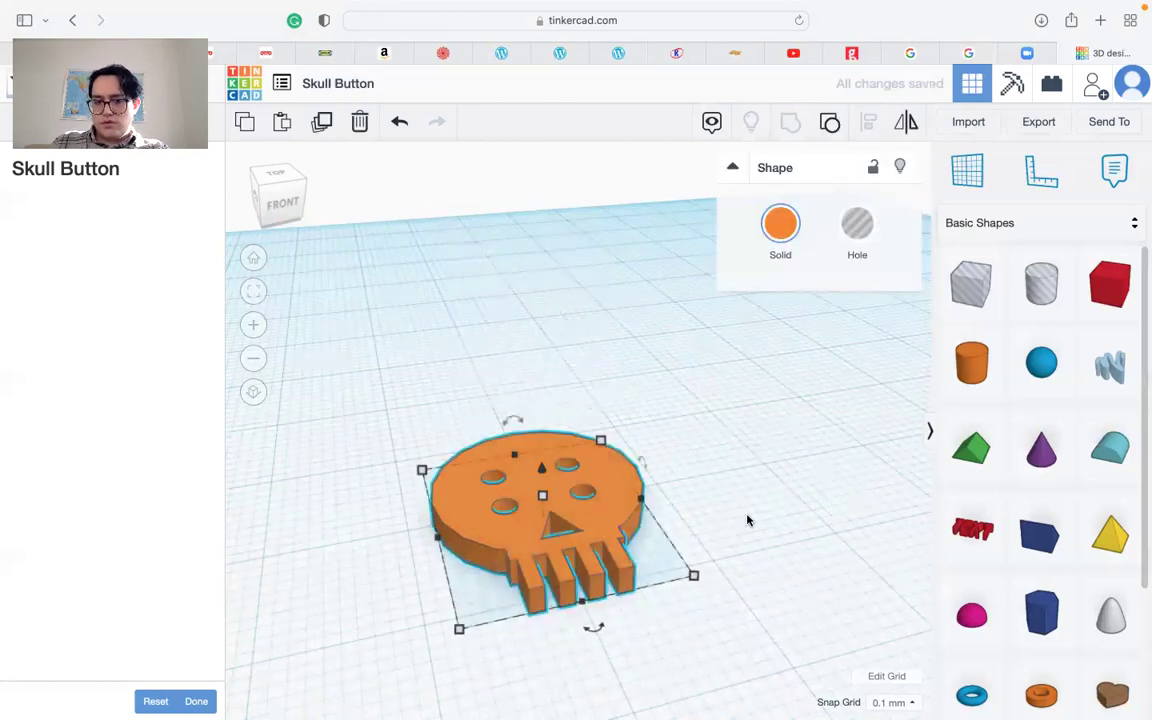
mouse_move(530, 577)
right_down()
mouse_move(478, 638)
mouse_move(429, 620)
mouse_move(450, 543)
mouse_move(541, 559)
right_up()
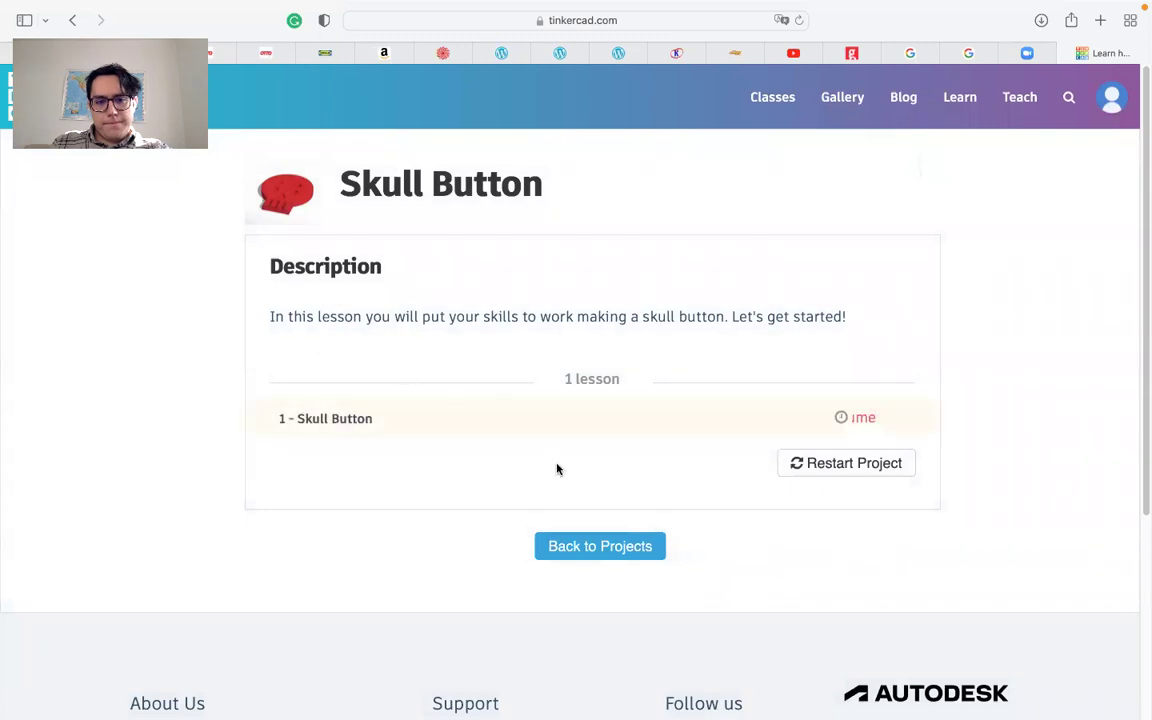
Return to the Basic Skills projects and start the Teddy Bear Button lesson.
click(580, 543)
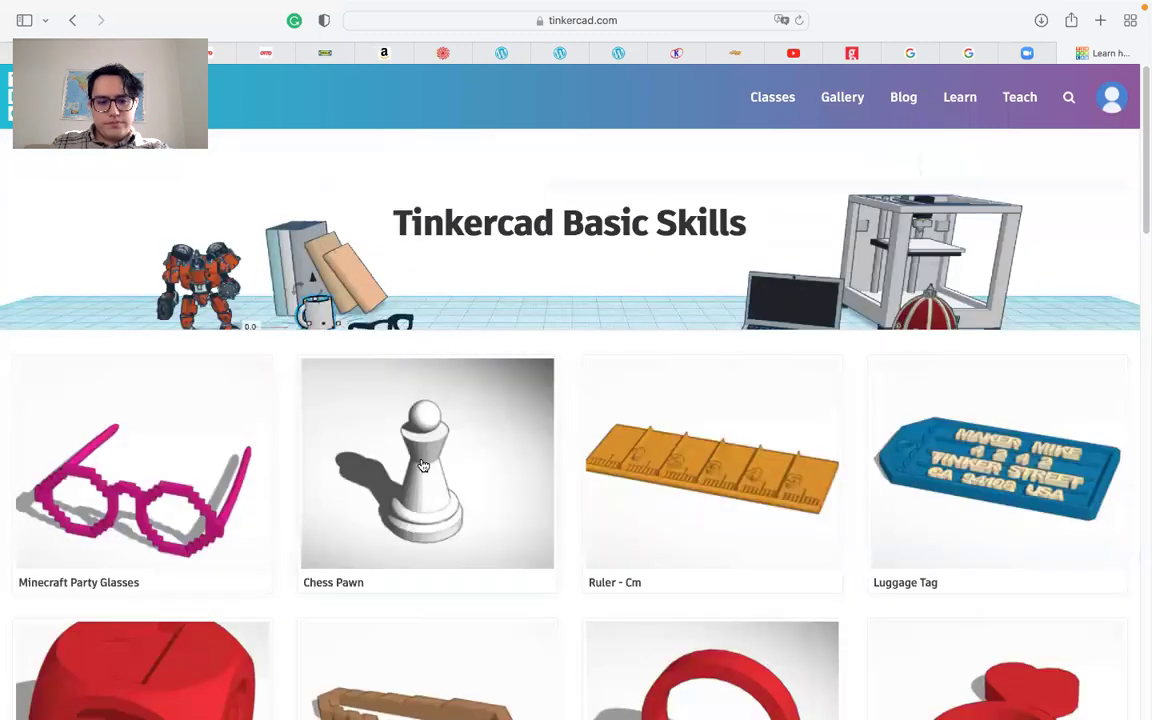
scroll(420, 457, down, 3)
scroll(420, 457, down, 10)
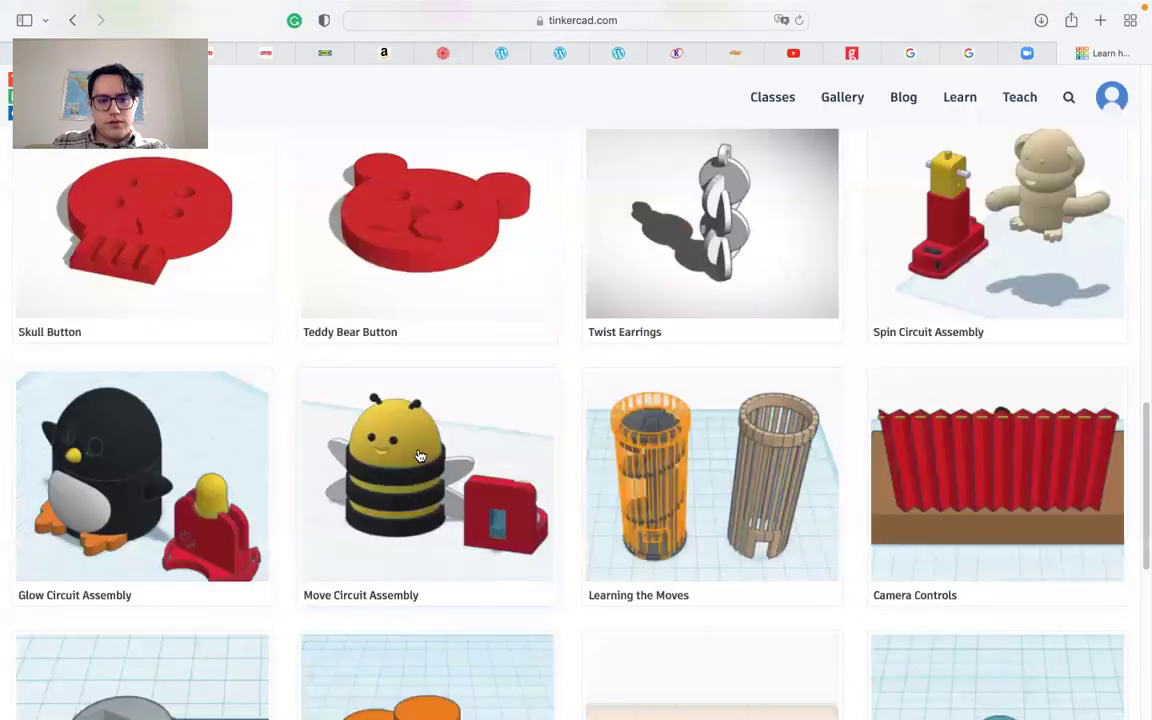
click(403, 172)
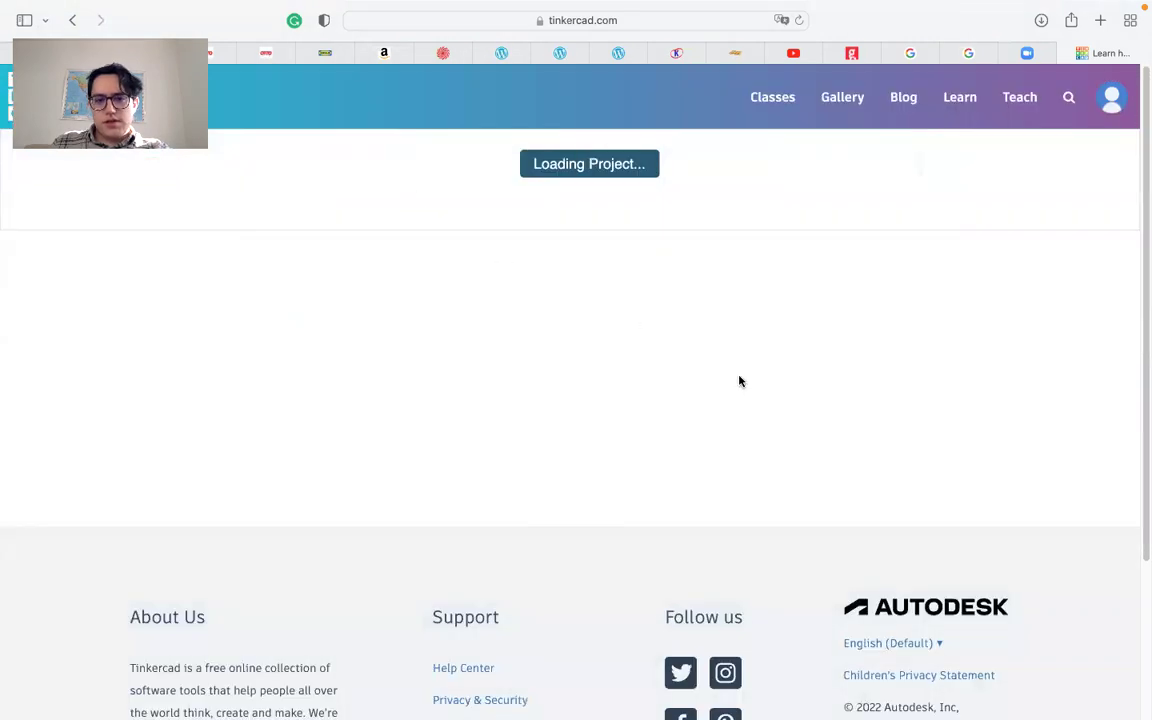
click(889, 422)
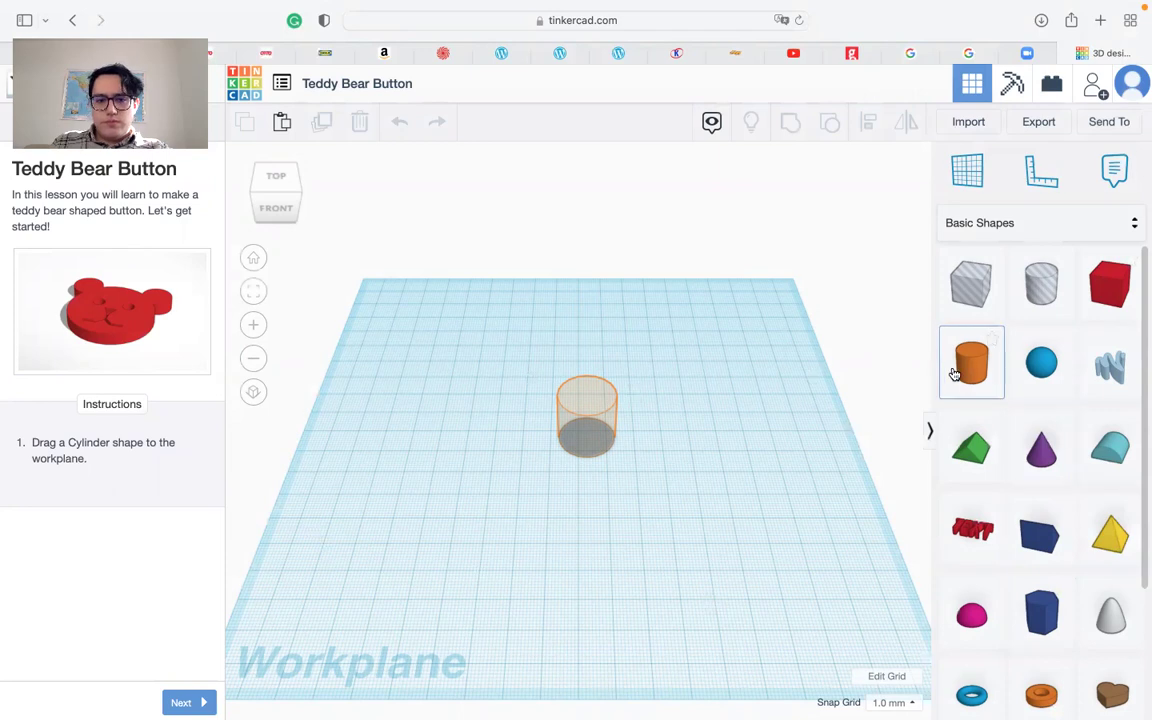
Place a cylinder on the outlined area of the workplane and set its height to 2 mm.
drag(948, 377, 587, 440)
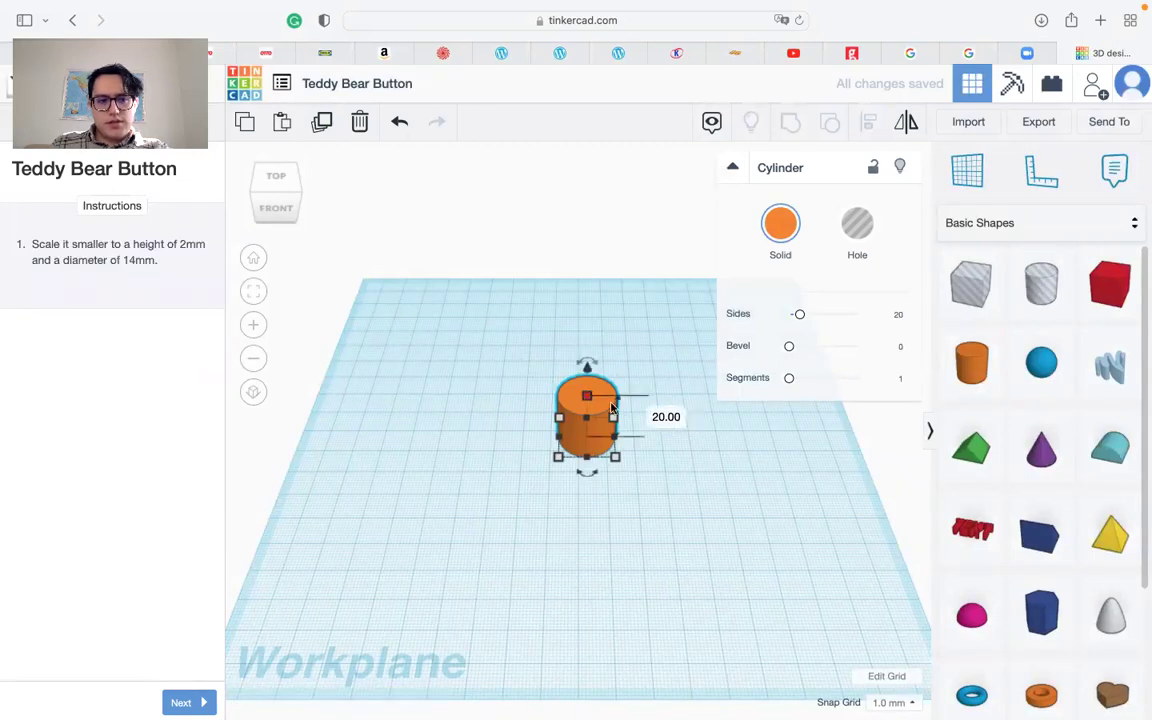
click(677, 419)
text(2)
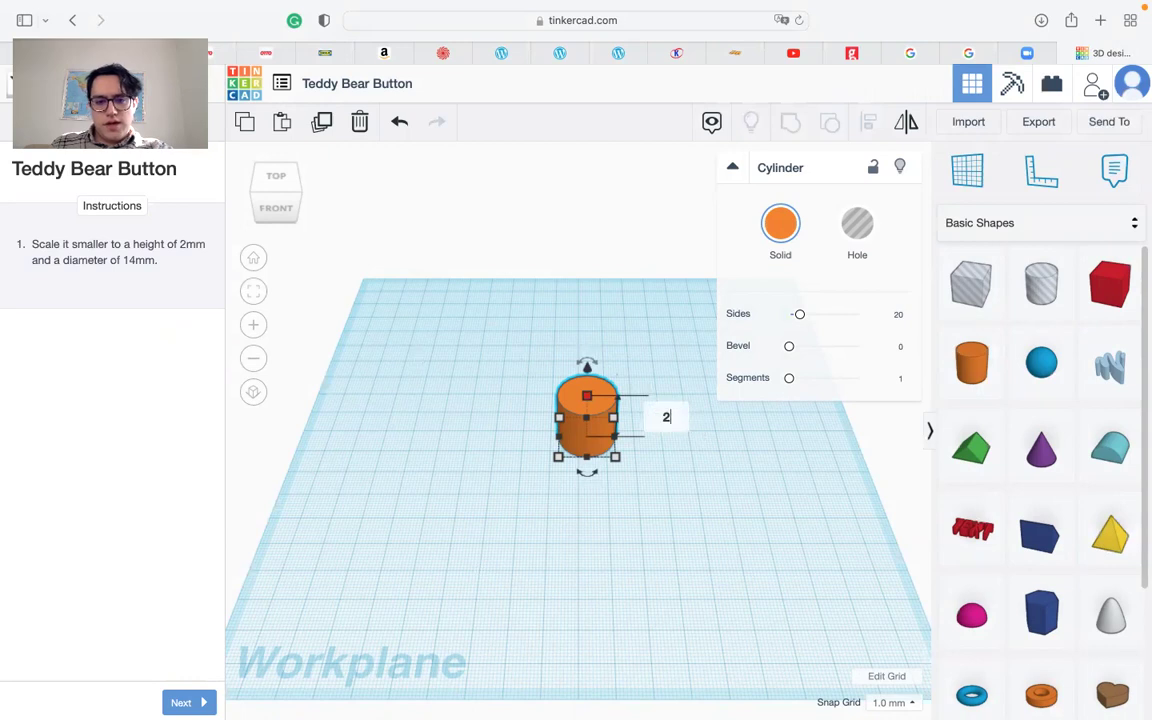
key(Return)
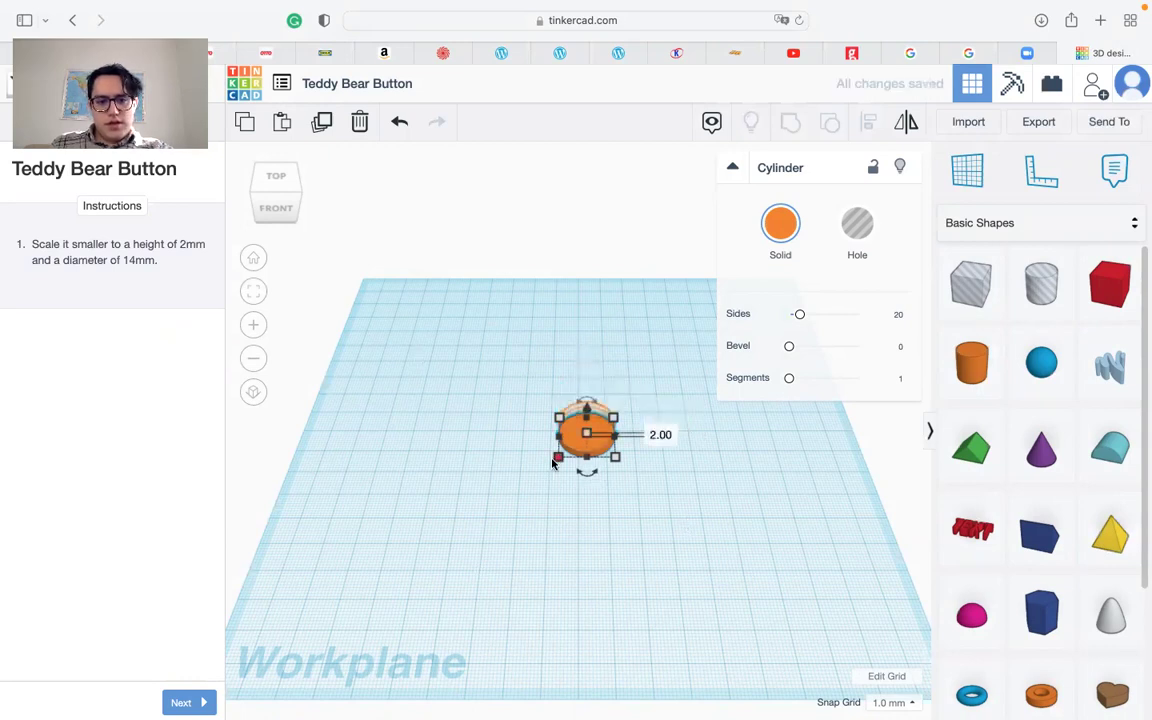
Set the flat cylinder's width and length to 14 mm each.
mouse_move(556, 459)
click(590, 517)
text(1)
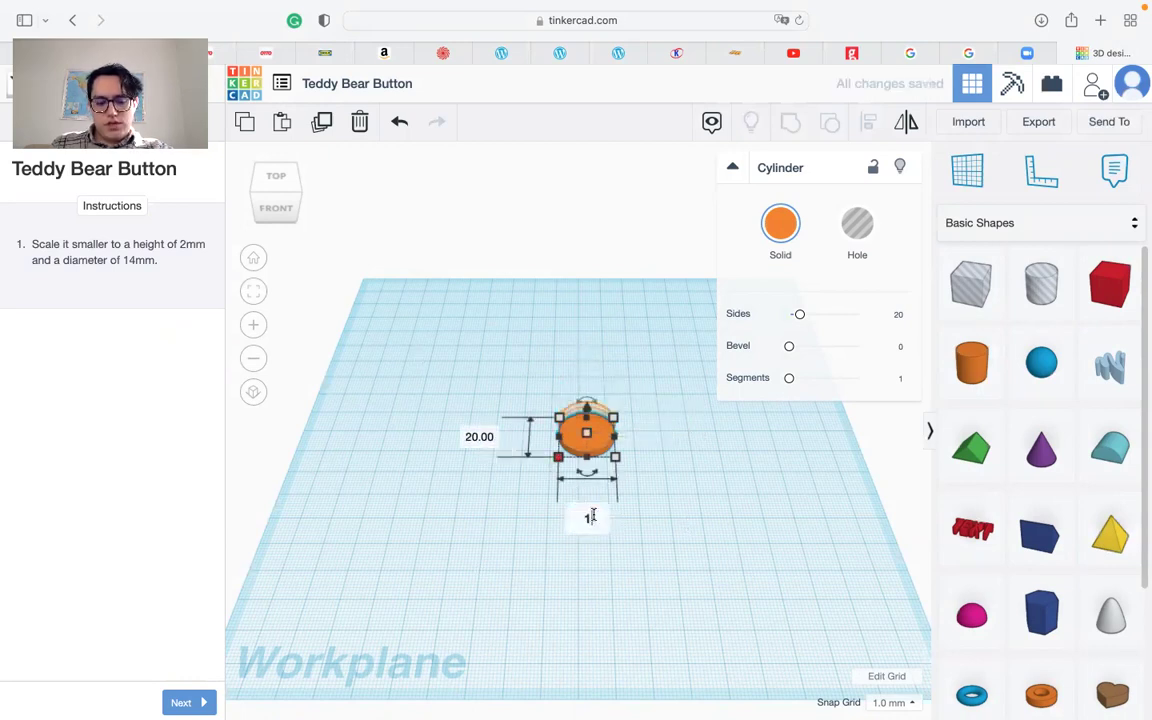
text(4)
click(486, 438)
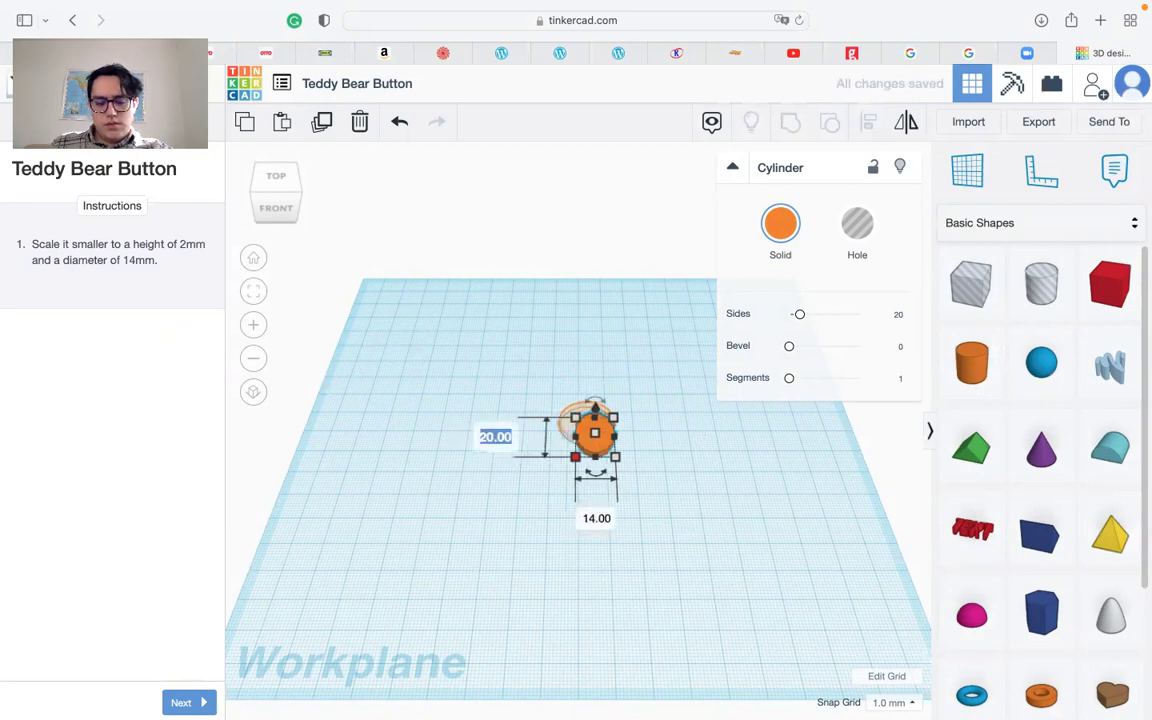
text(14)
key(Return)
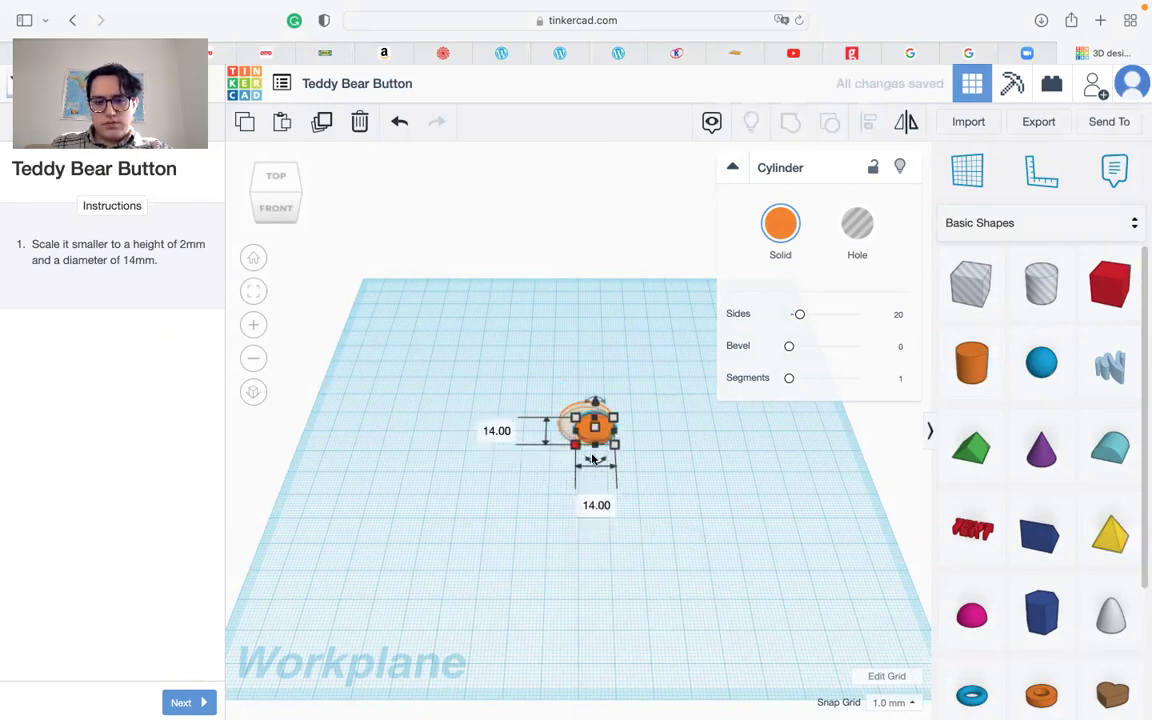
Move the 14 mm disc onto the orange outline for the bear's head.
scroll(578, 433, up, 5)
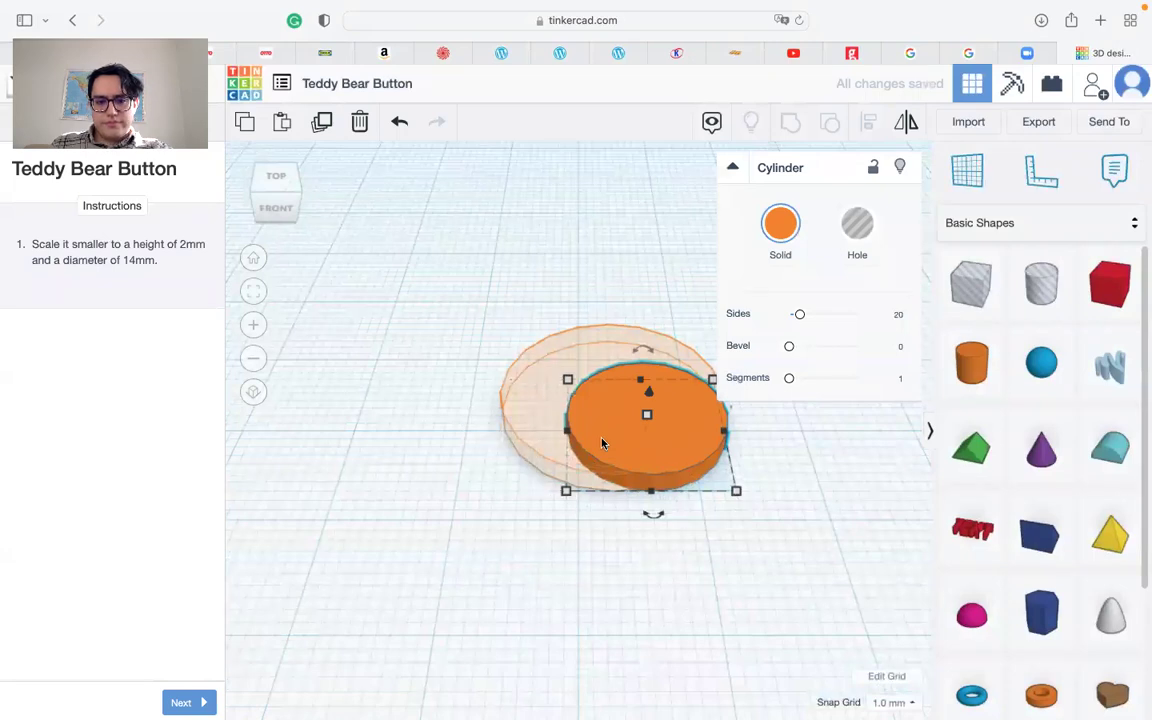
scroll(600, 445, down, 3)
mouse_move(594, 449)
right_down()
mouse_move(553, 496)
mouse_move(573, 561)
mouse_move(602, 463)
right_up()
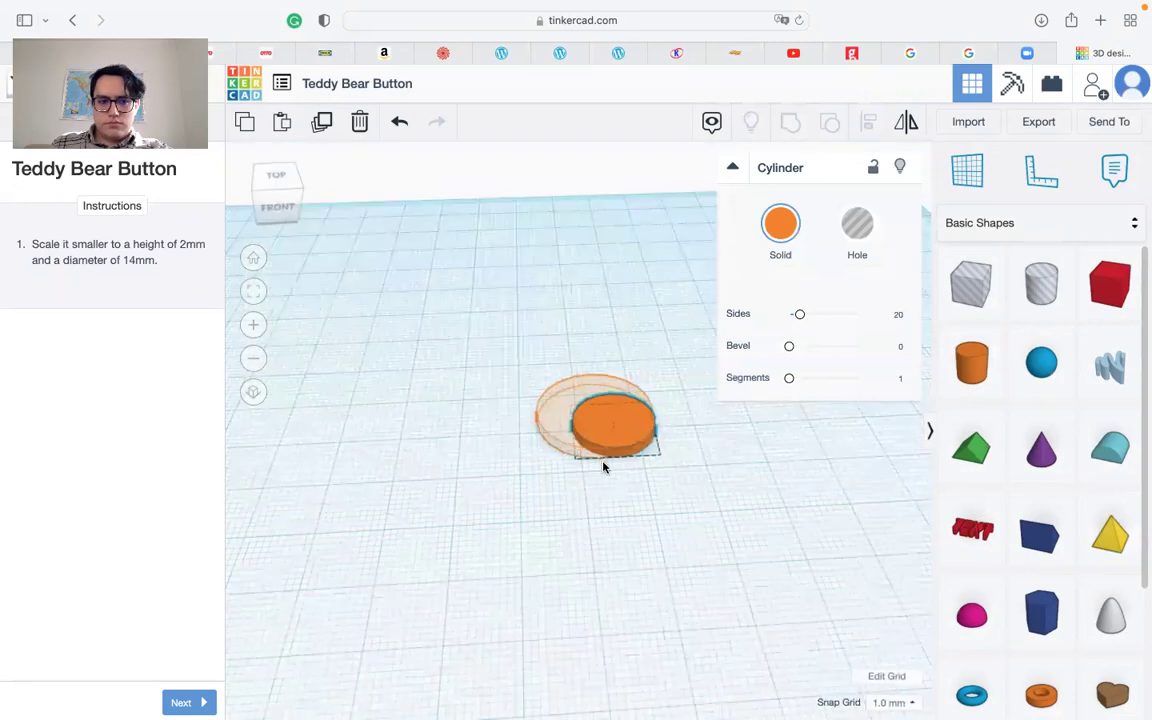
click(603, 462)
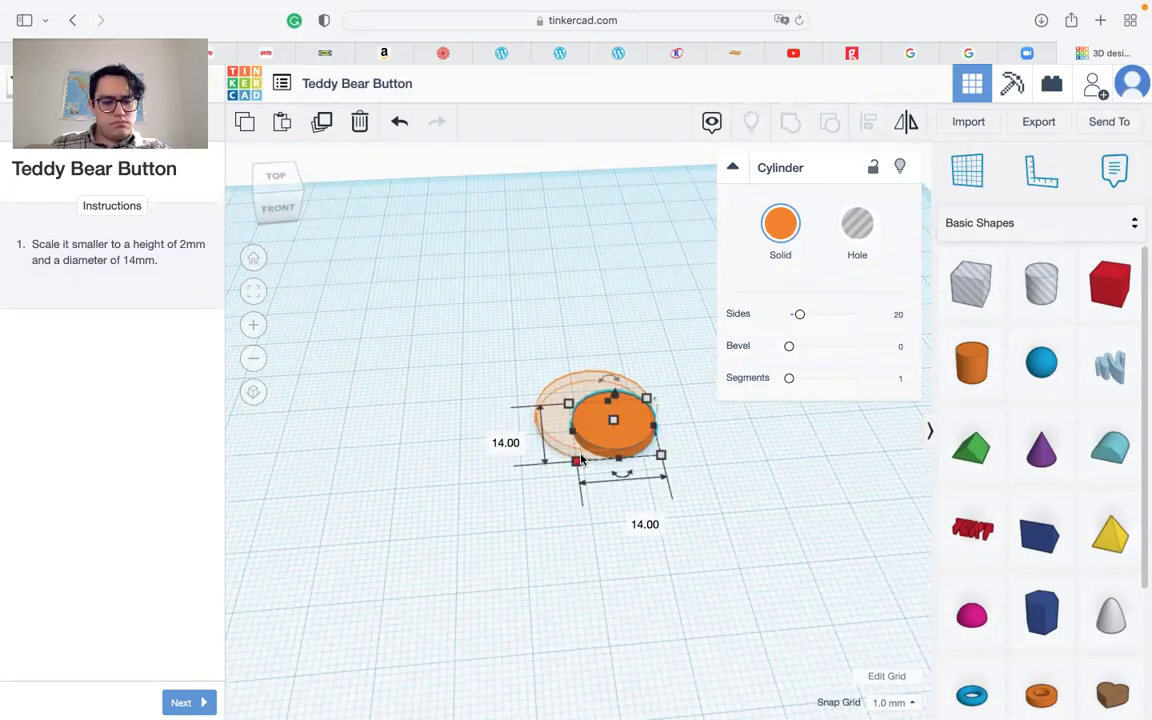
mouse_move(583, 455)
mouse_down()
mouse_move(555, 450)
mouse_move(583, 441)
mouse_up()
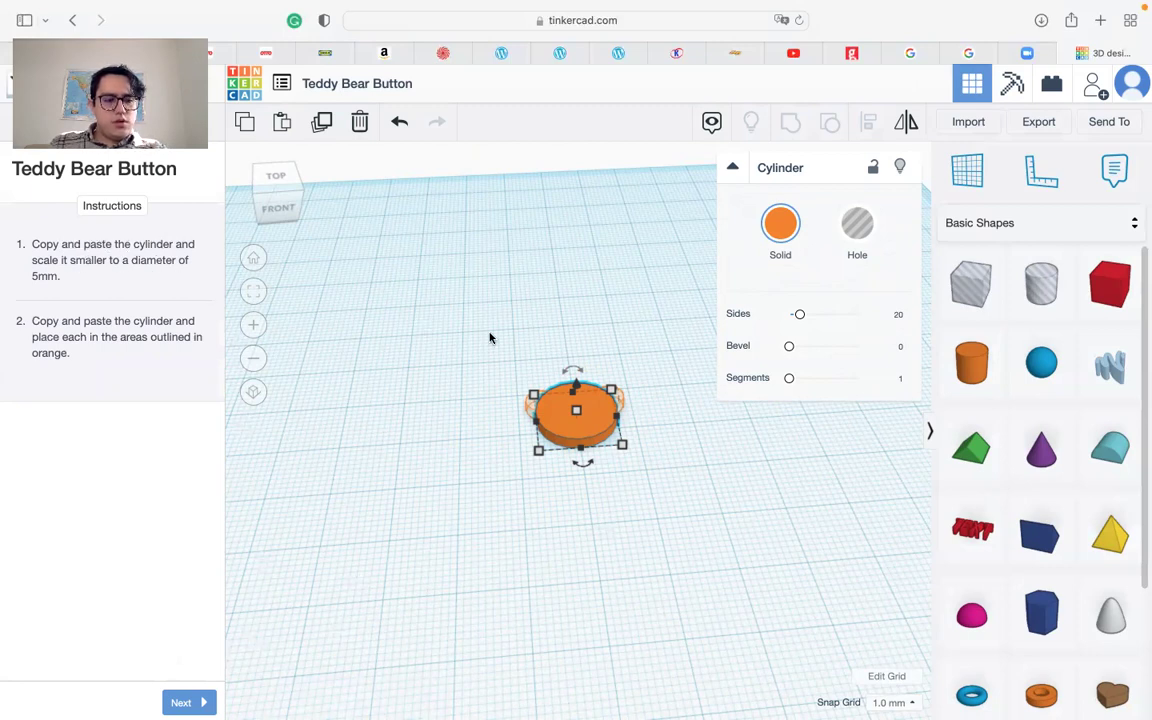
Duplicate the head disc beside the original and scale the copy to 5 mm by 5 mm for an ear.
middle_drag(491, 338, 507, 419)
scroll(556, 477, up, 2)
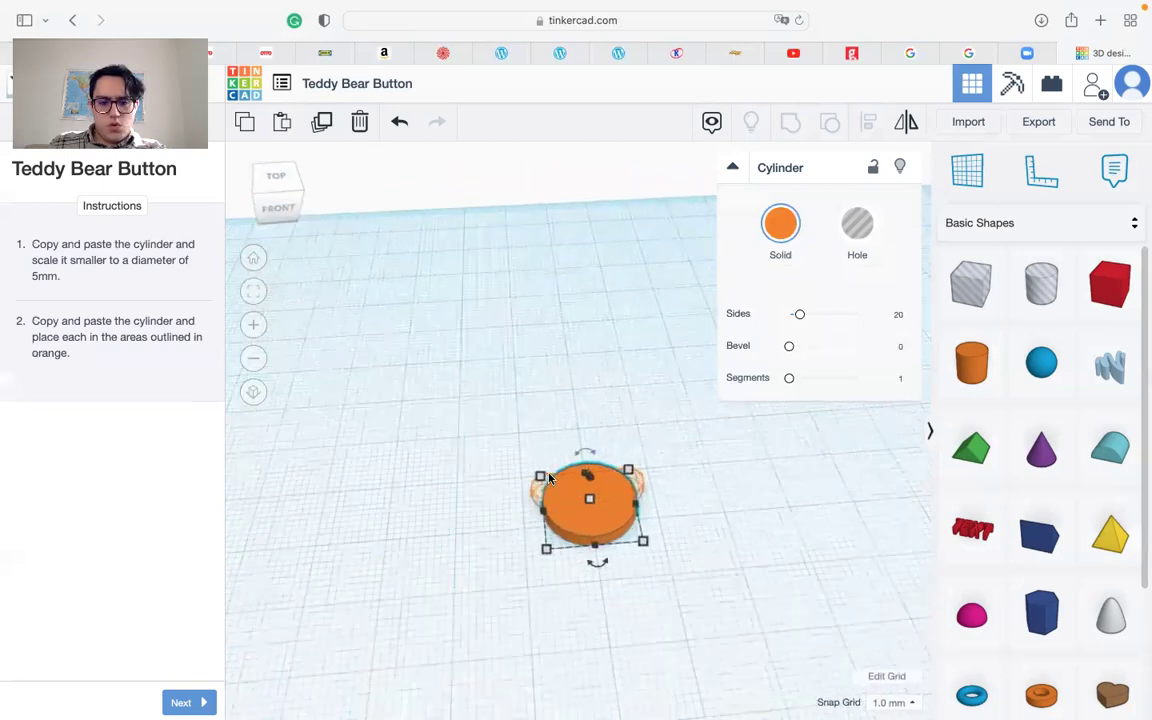
right_drag(548, 478, 563, 507)
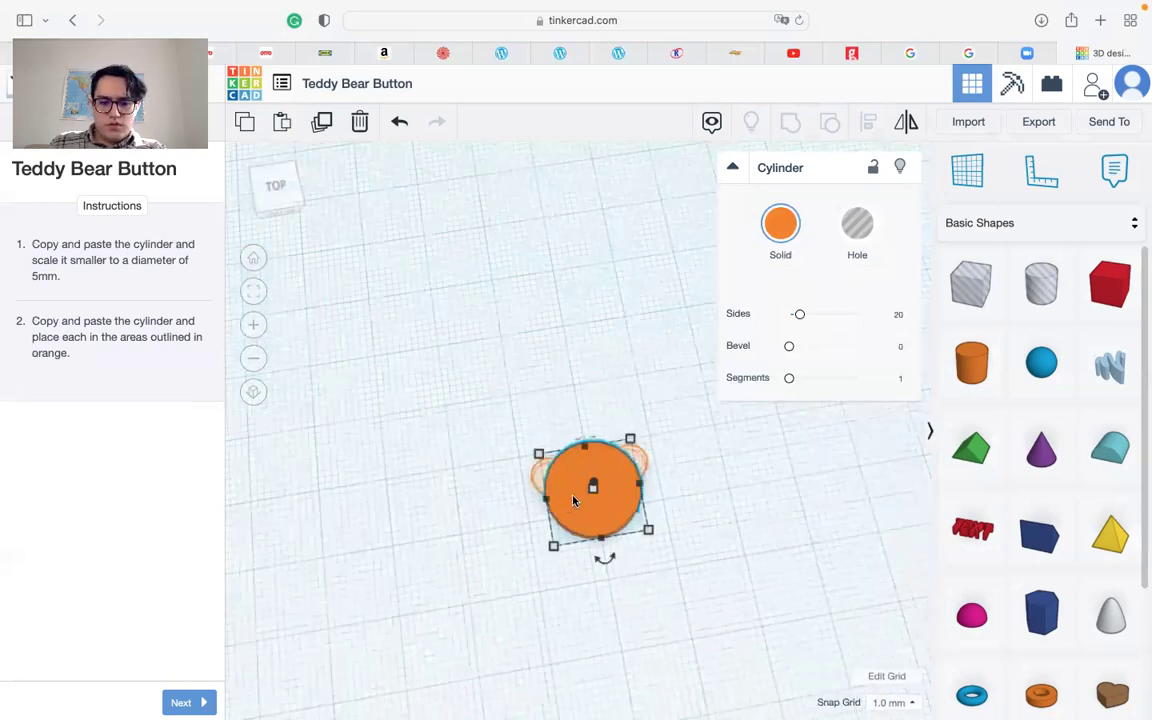
alt+drag(573, 501, 459, 473)
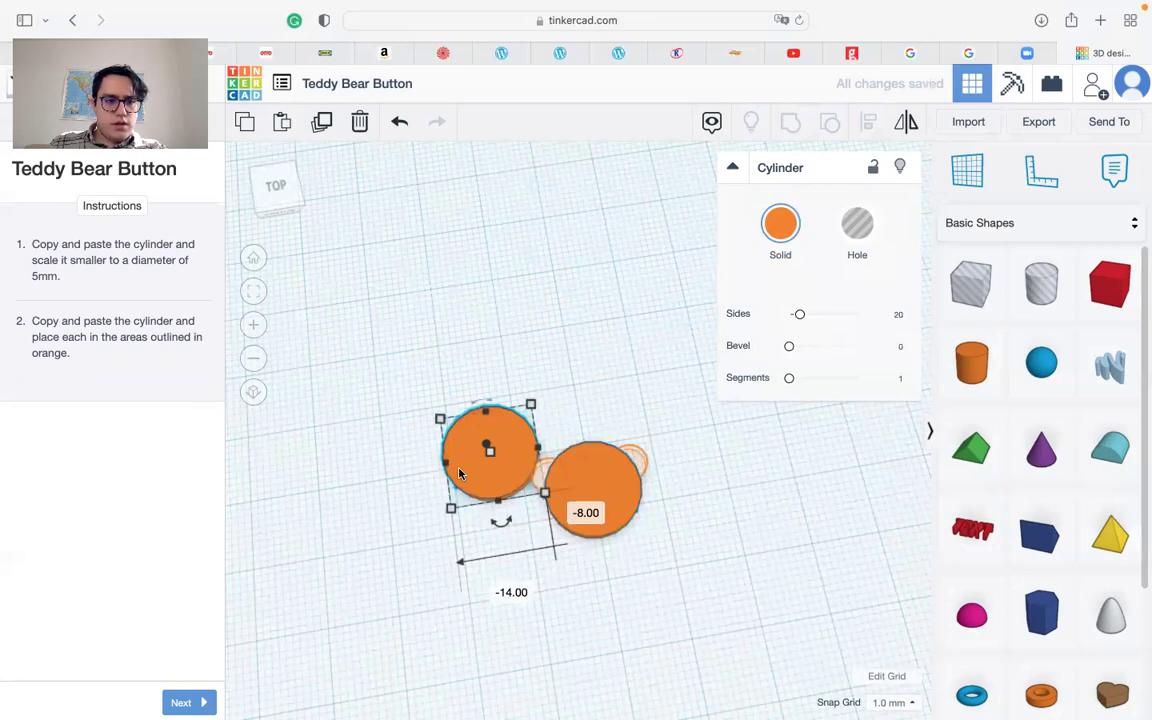
click(498, 579)
text(5)
key(Tab)
text(5)
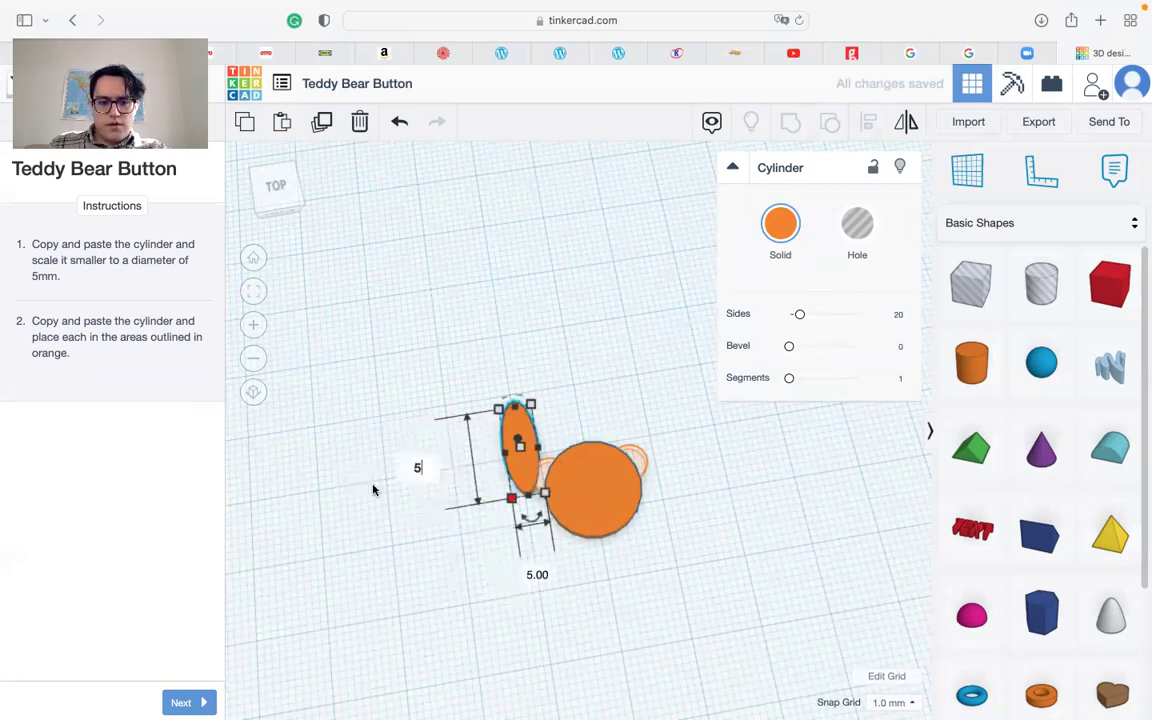
key(Return)
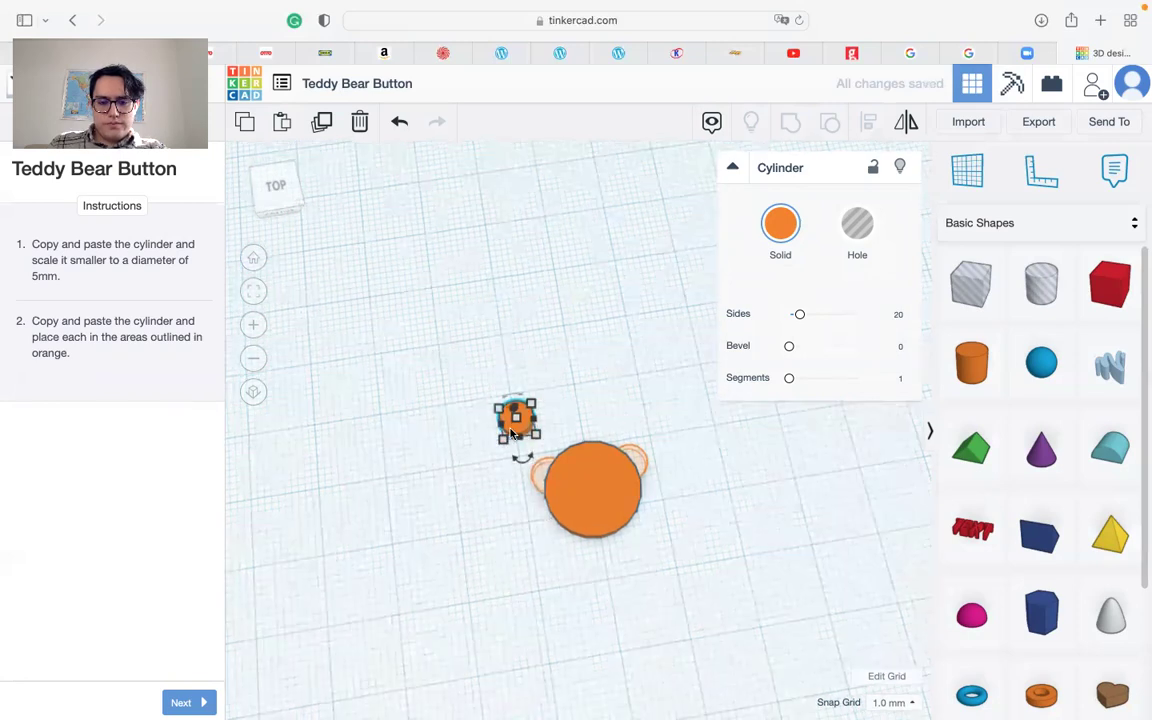
Move the 5 mm disc onto the left ear outline and place a copy of it at the right ear outline.
drag(511, 432, 532, 479)
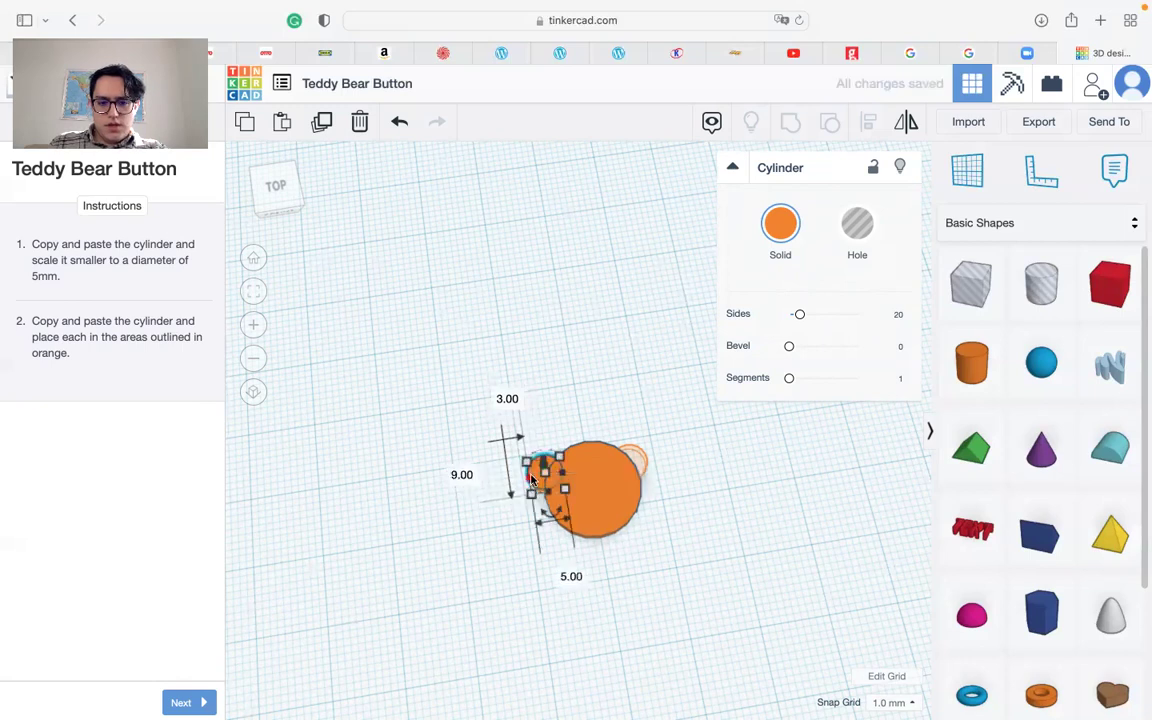
drag(594, 451, 628, 462)
scroll(676, 478, up, 3)
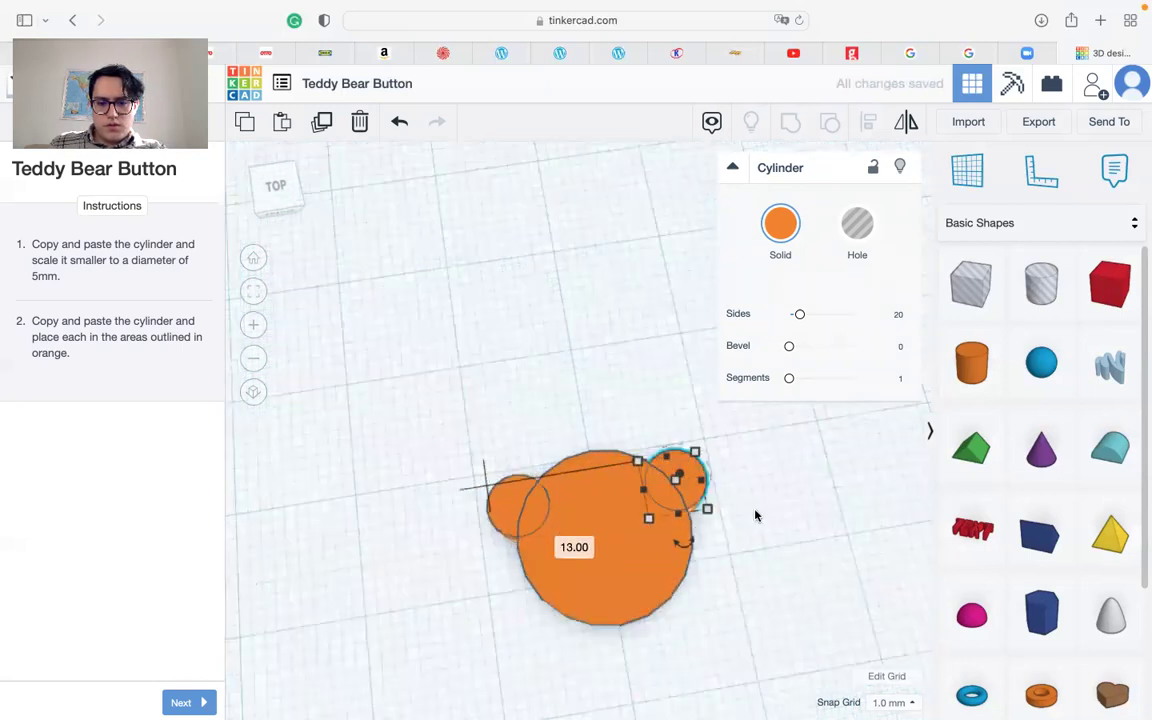
scroll(756, 516, up, 2)
key(Left)
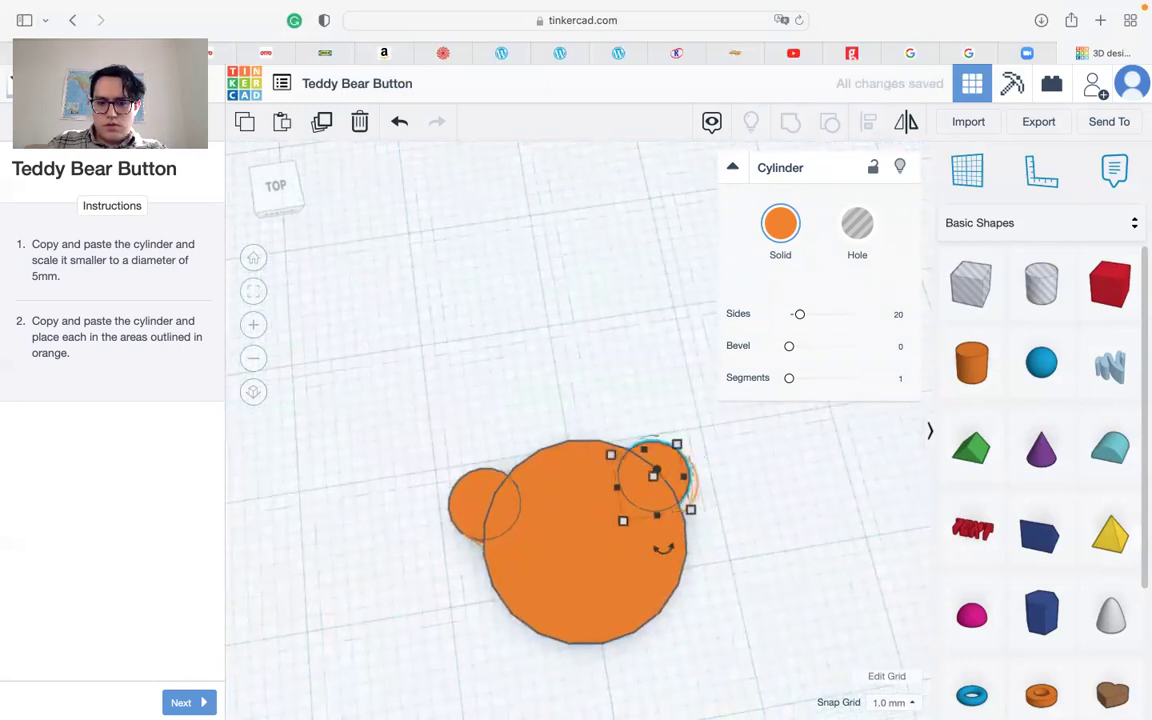
key(Down)
key(Right)
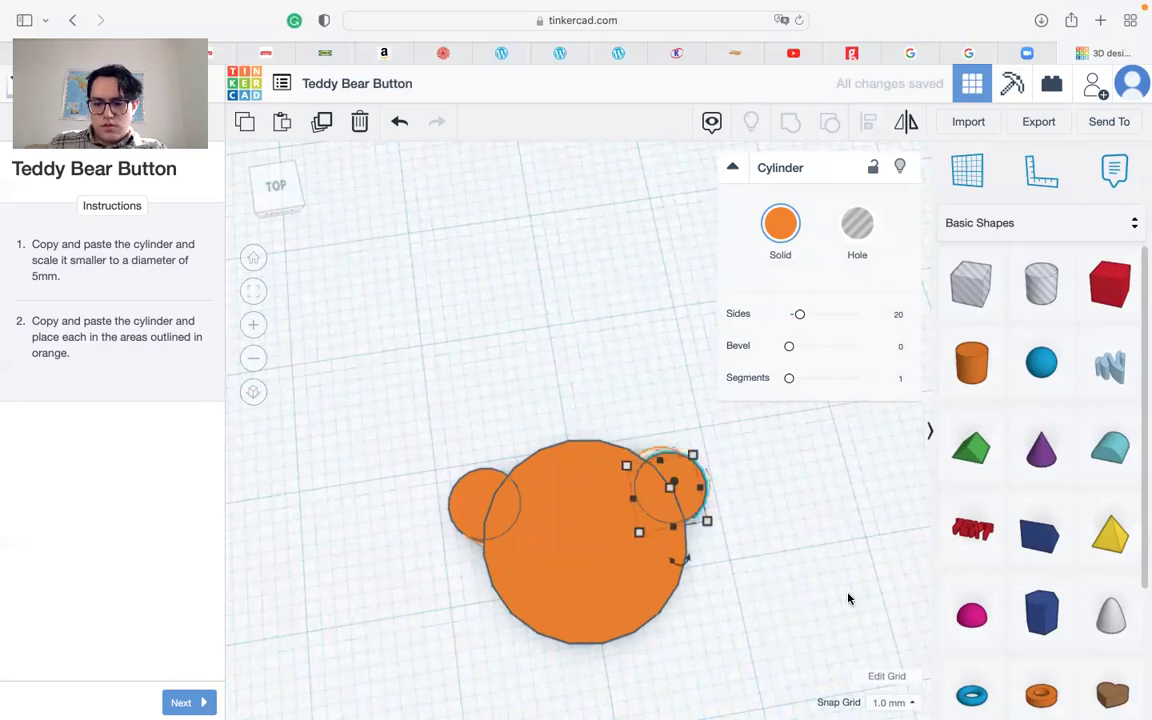
Set the snap grid to 0.1 mm and shift both ears by about 0.5 mm in each direction to fit their outlines.
click(893, 702)
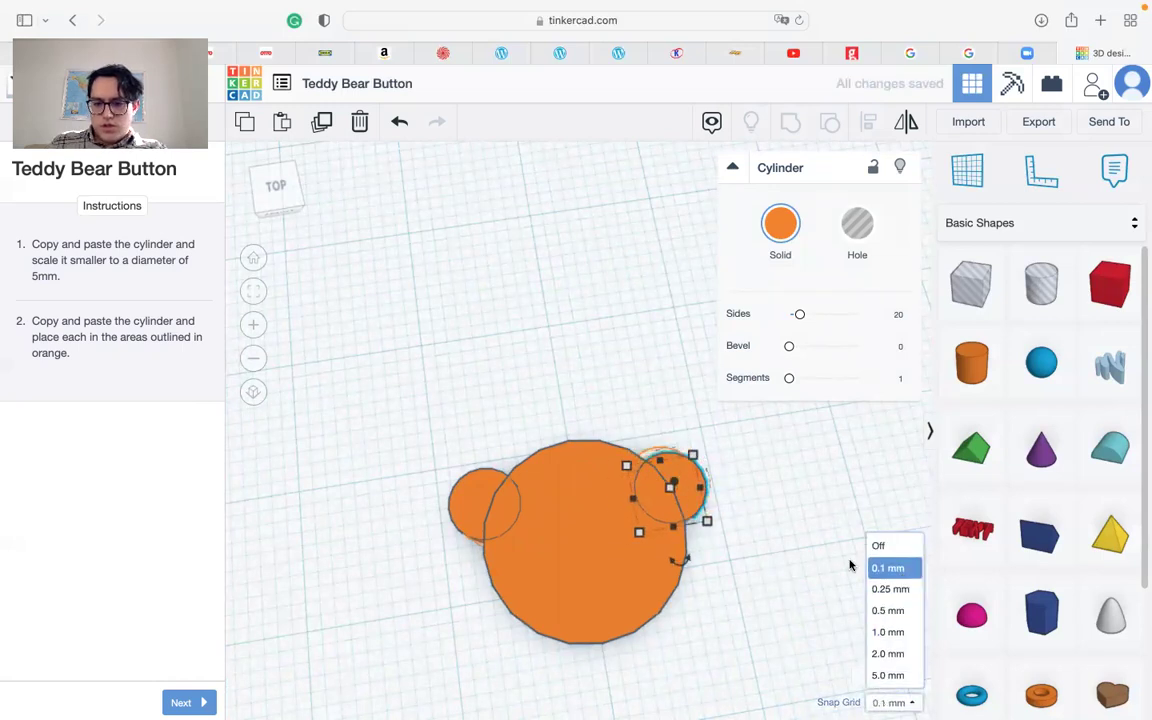
click(887, 561)
scroll(770, 518, up, 3)
drag(770, 518, 757, 505)
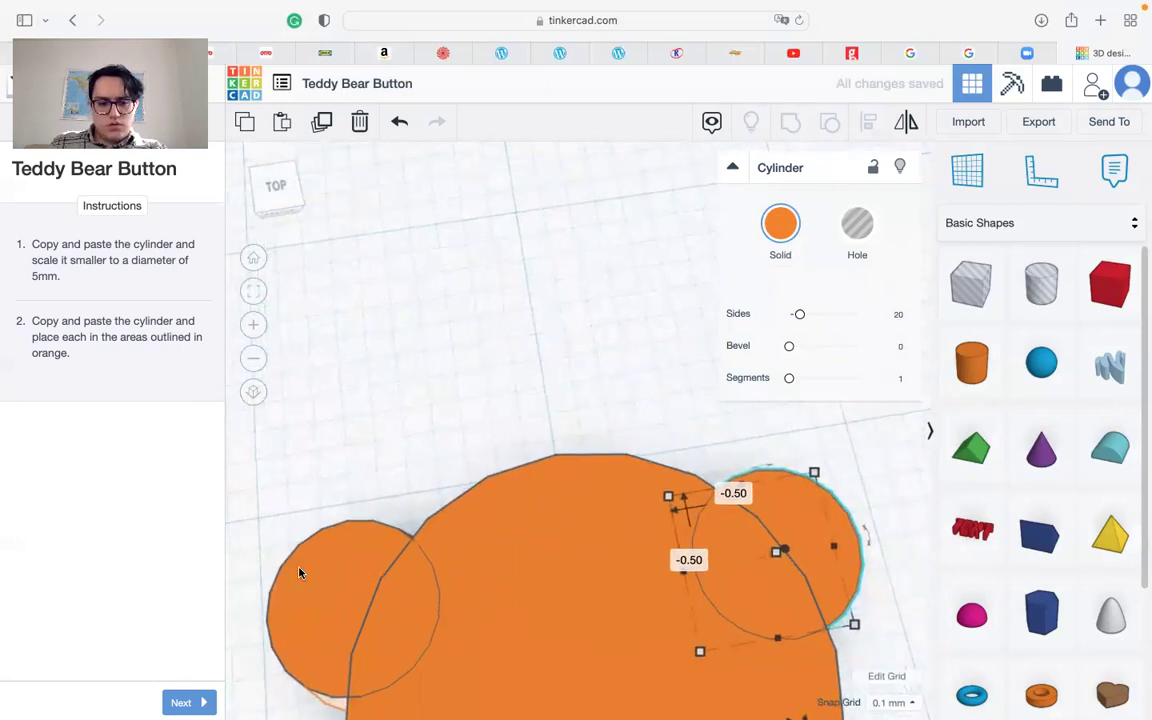
drag(315, 590, 335, 606)
scroll(488, 556, down, 4)
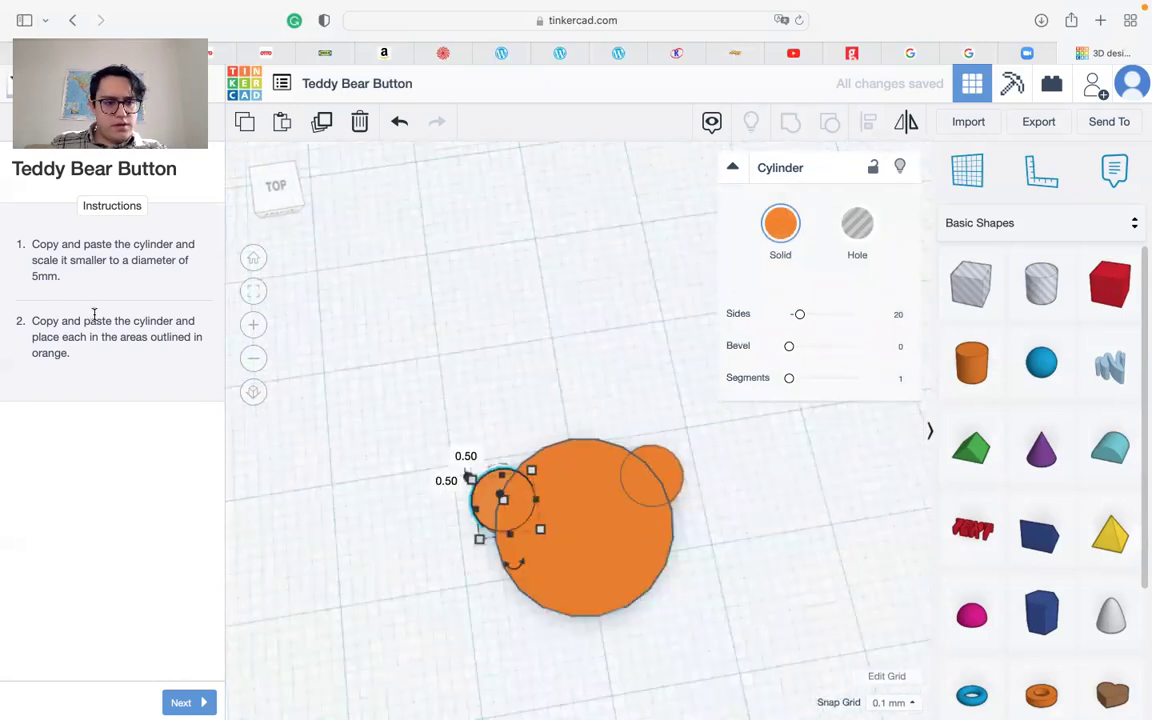
Advance to the next lesson instruction, place a new cylinder below the bear's head and make it a hole.
click(181, 702)
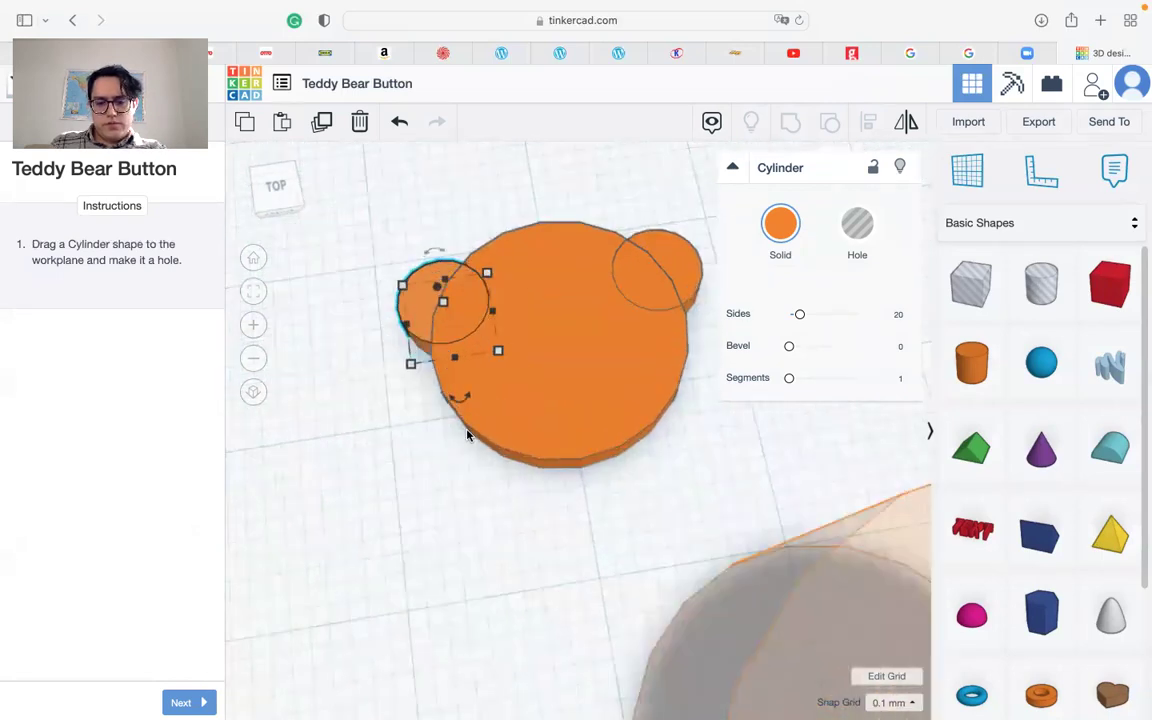
drag(971, 362, 681, 556)
click(862, 226)
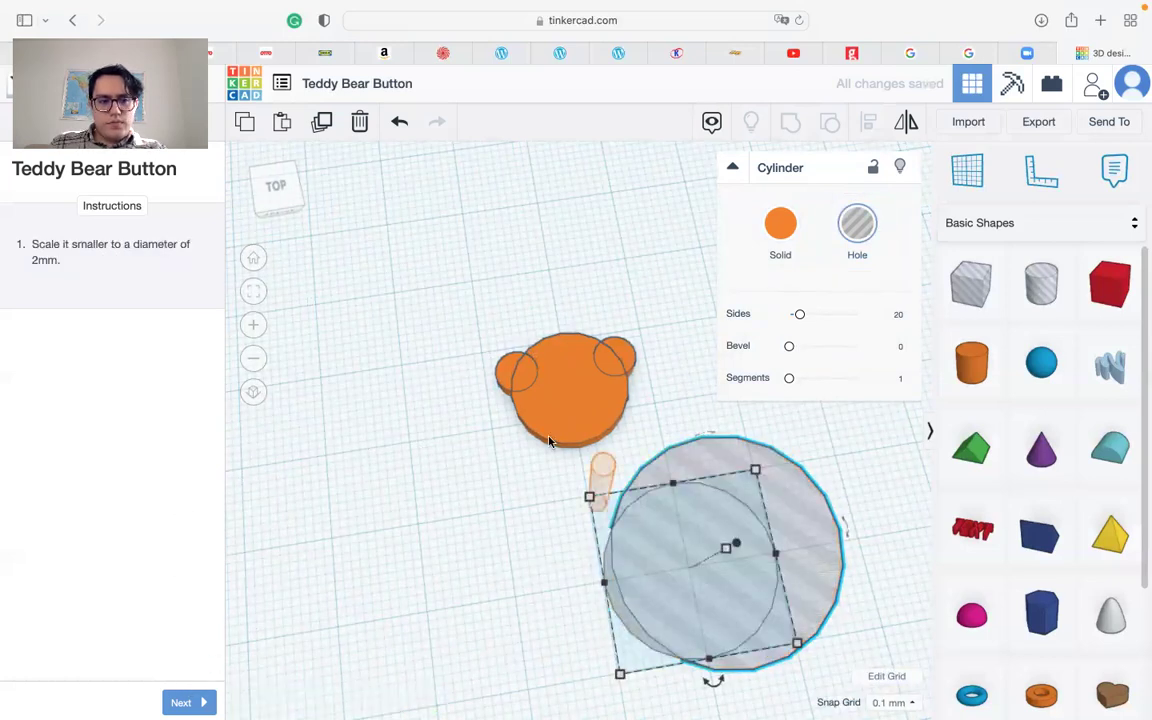
Scale the hole cylinder to a 2 mm diameter, move it onto its outline below the head and advance the lesson.
click(620, 675)
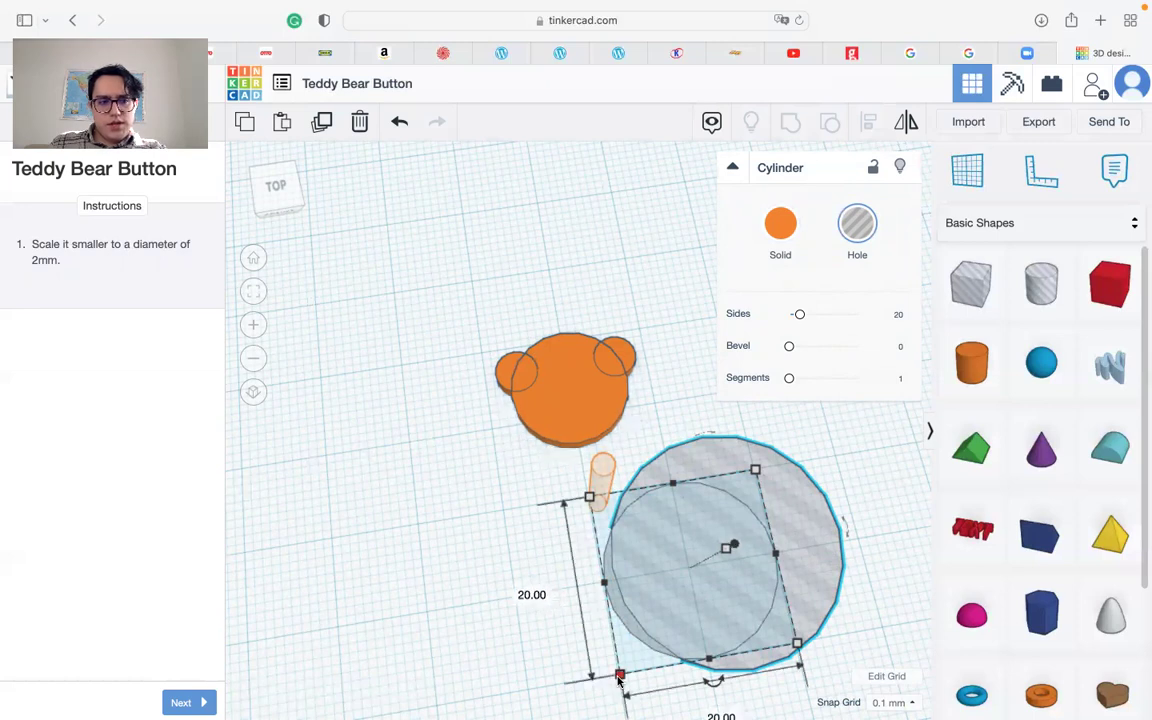
click(532, 594)
text(2)
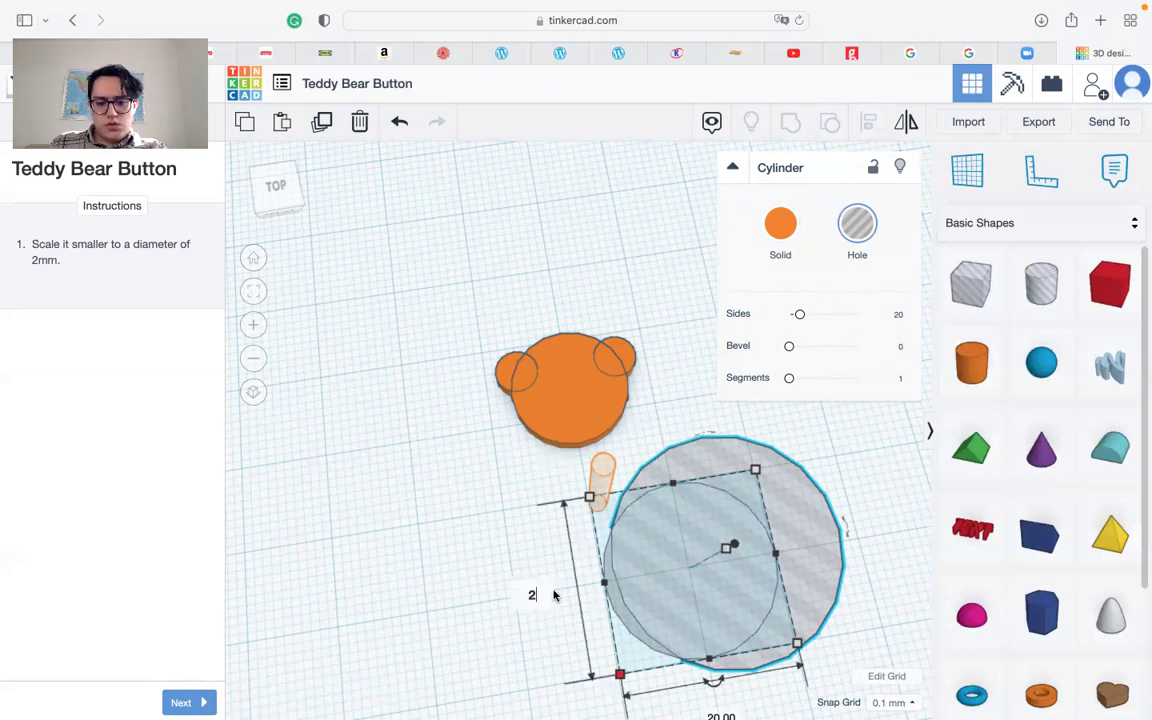
key(Return)
click(688, 568)
text(2)
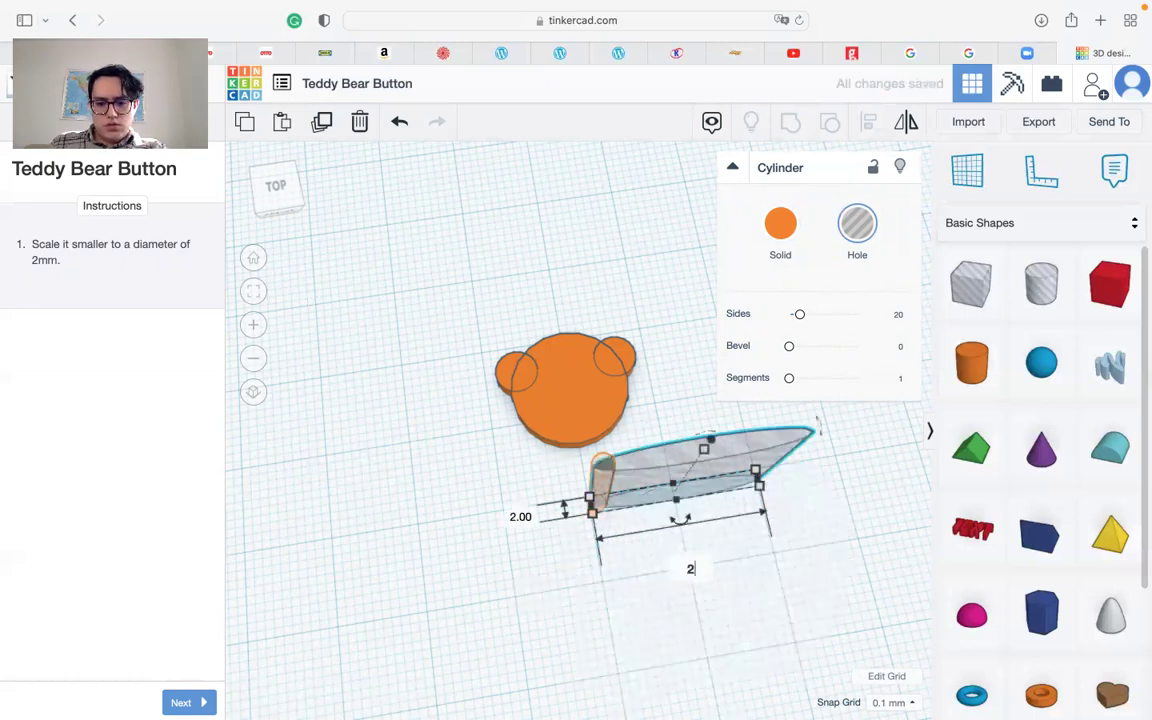
key(Return)
drag(776, 460, 594, 490)
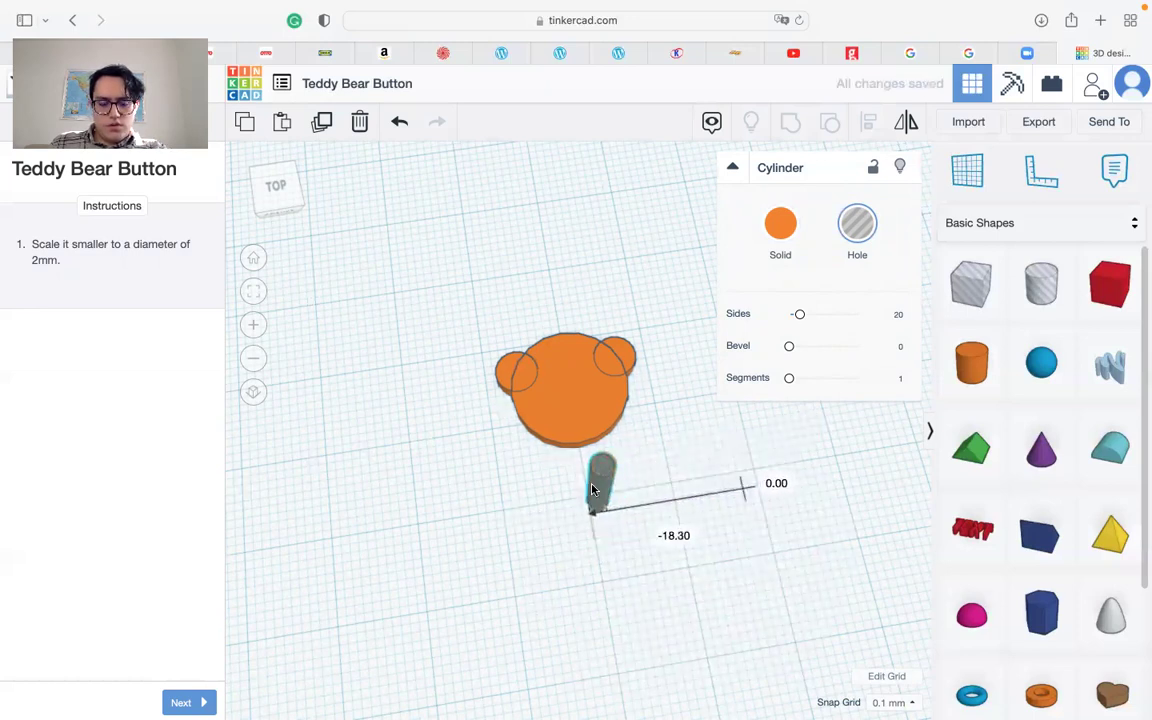
click(181, 702)
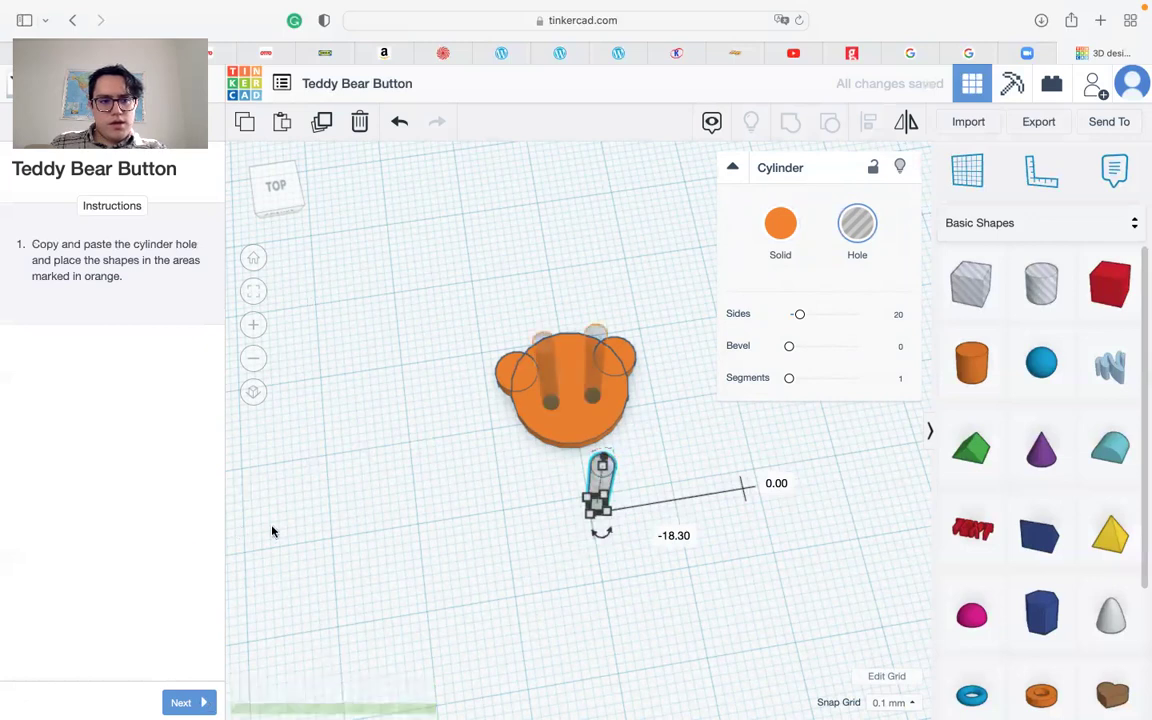
Copy the 2 mm hole cylinder onto the left eye outline and undo the extra misplaced copy on the face.
middle_drag(638, 495, 591, 545)
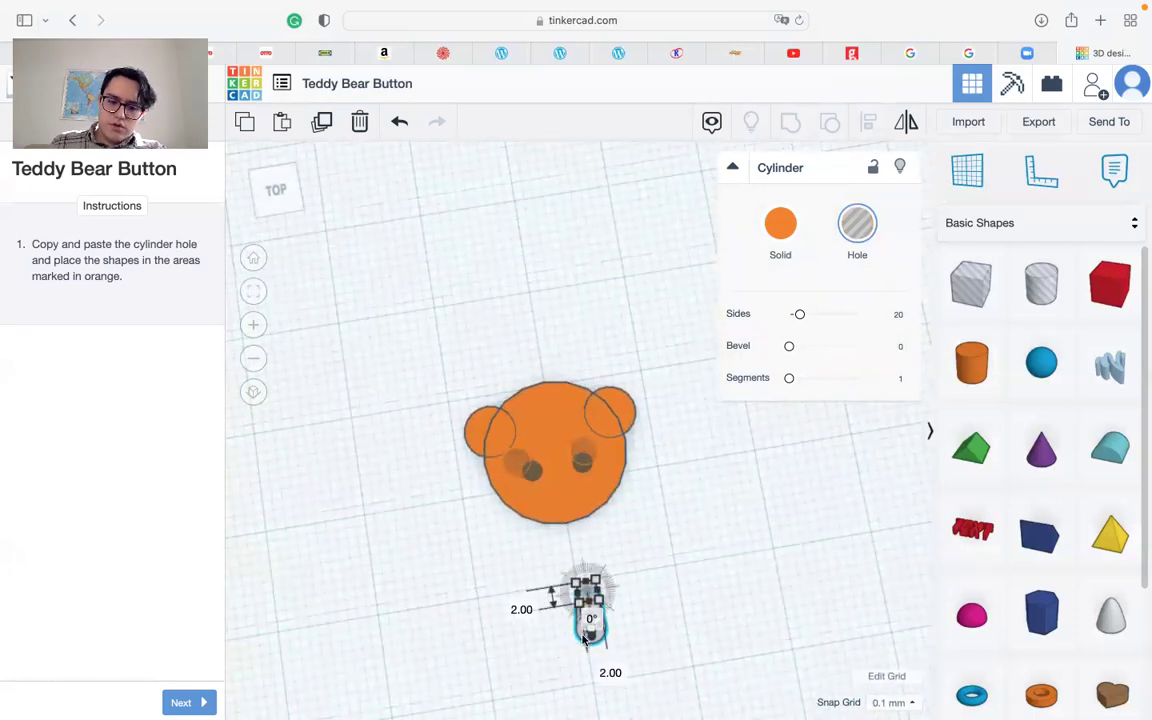
drag(575, 638, 533, 560)
click(676, 612)
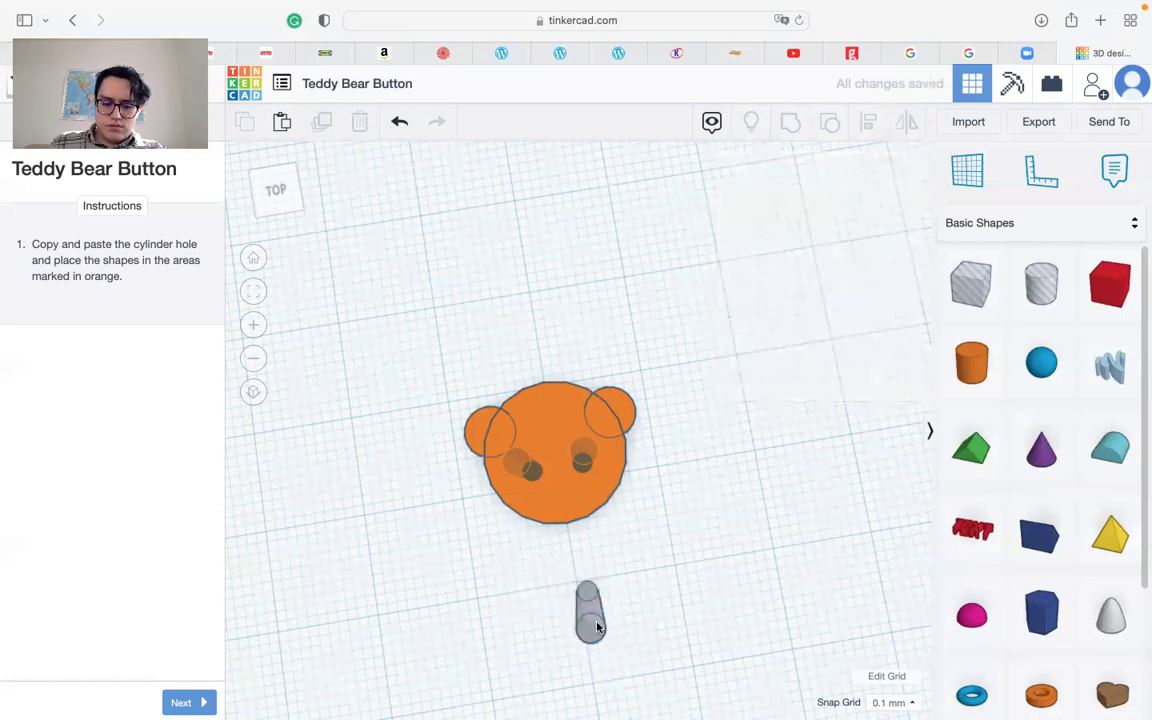
drag(591, 628, 552, 465)
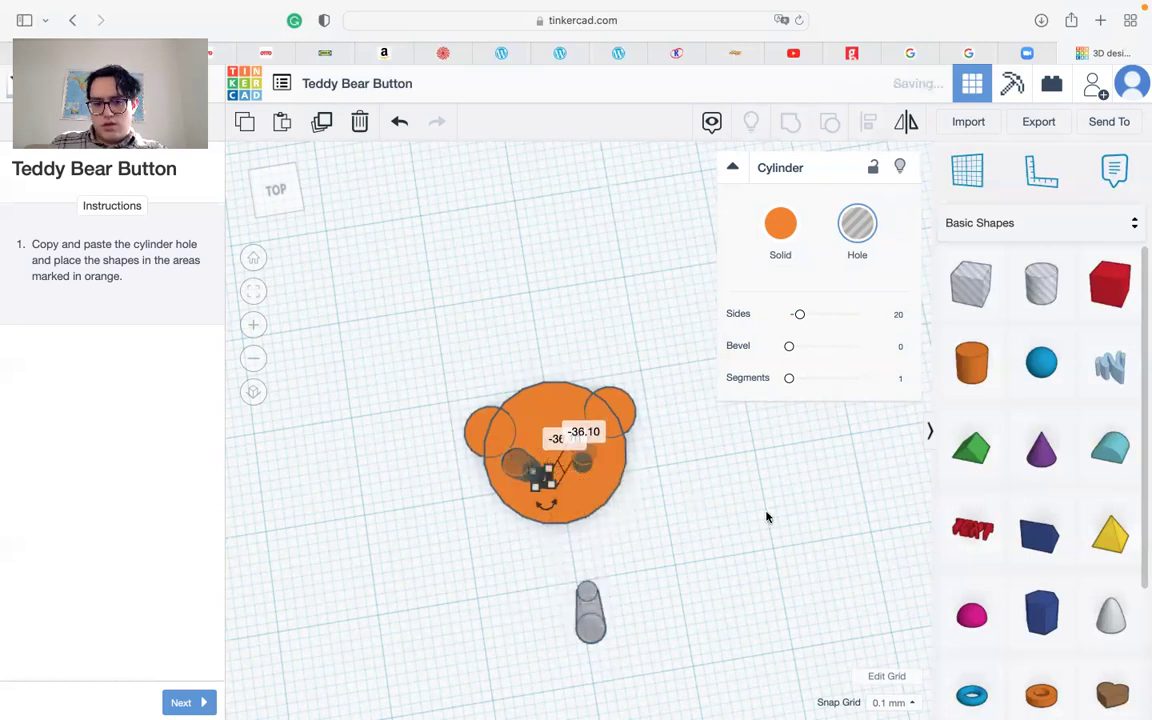
key(super+z)
click(789, 532)
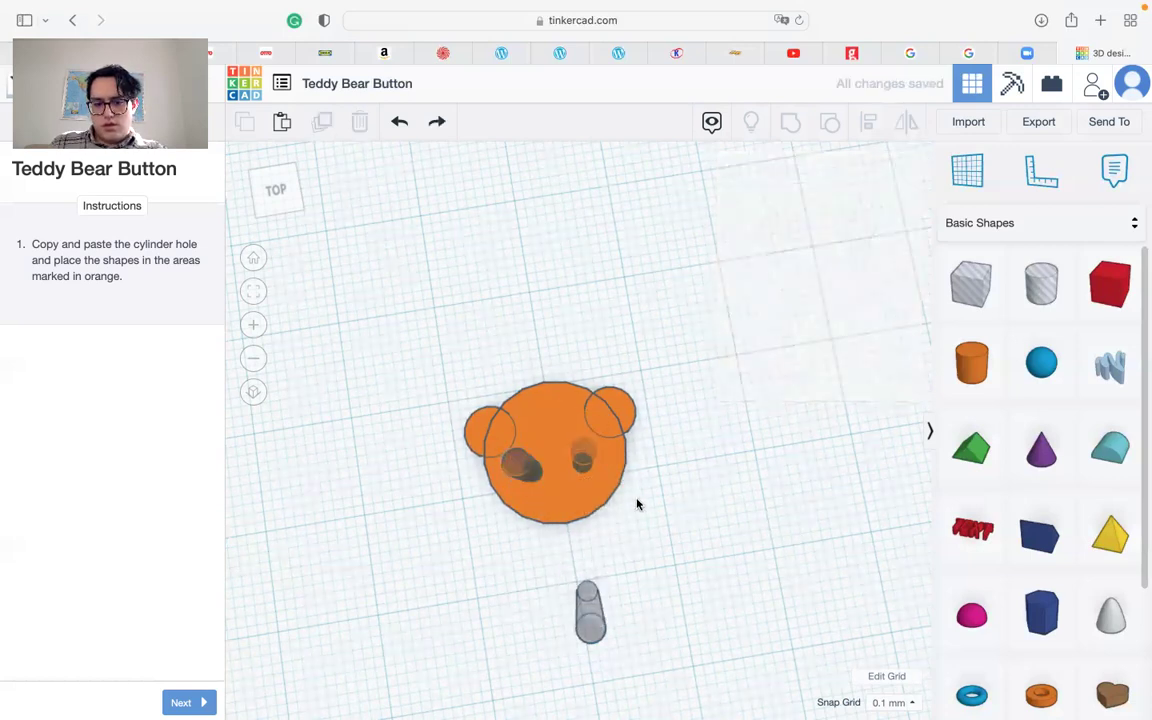
Copy the left eye's hole cylinder onto the right eye outline and delete the spare one below the head.
click(514, 467)
alt+drag(521, 480, 581, 474)
right_drag(638, 612, 643, 527)
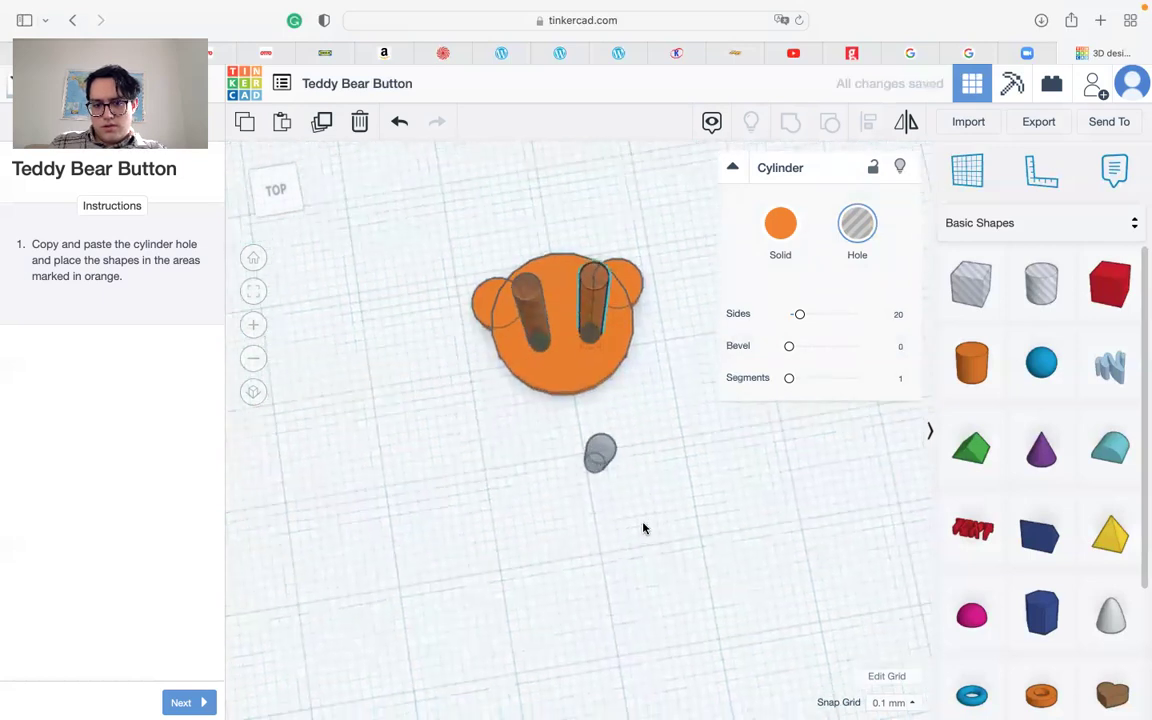
drag(638, 436, 550, 511)
key(Delete)
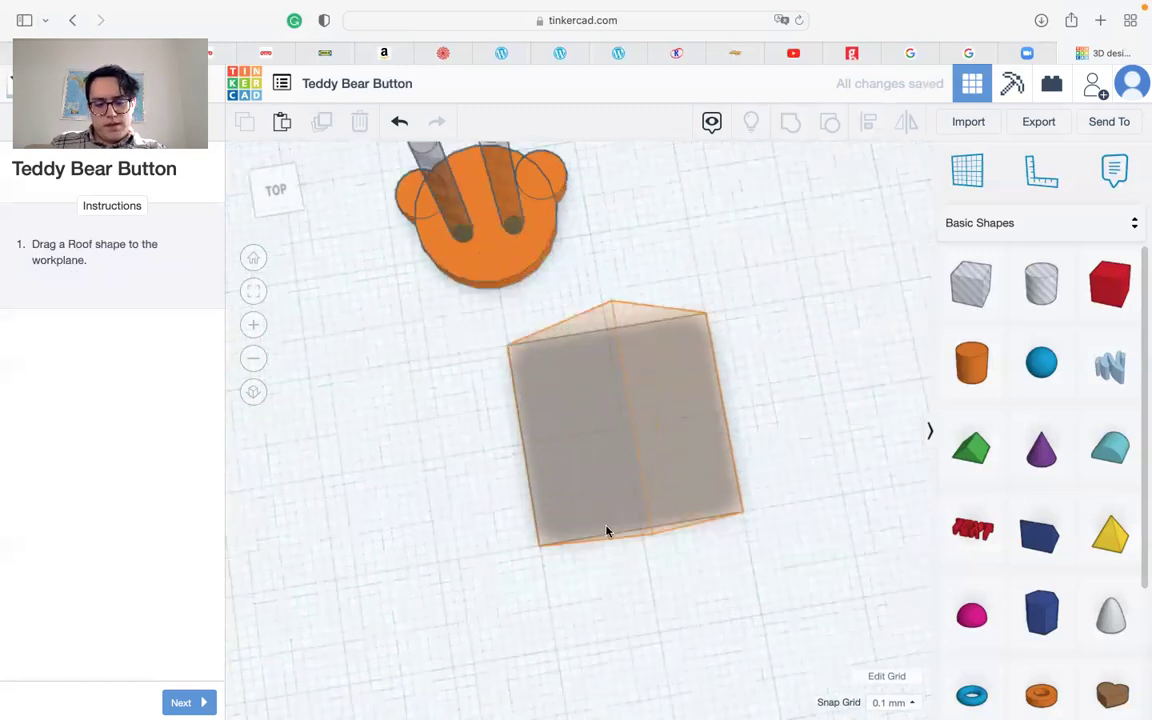
Place a Roof shape on its outline below the bear's head and set its height to 2 mm.
drag(990, 469, 596, 404)
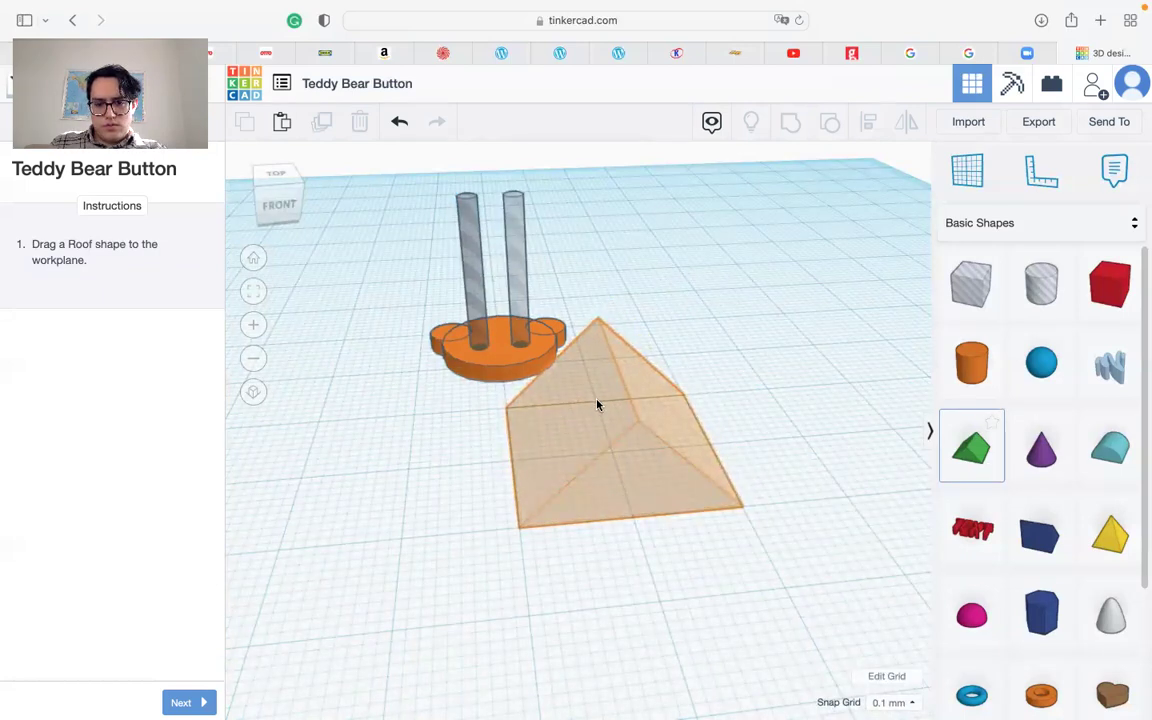
drag(597, 404, 597, 404)
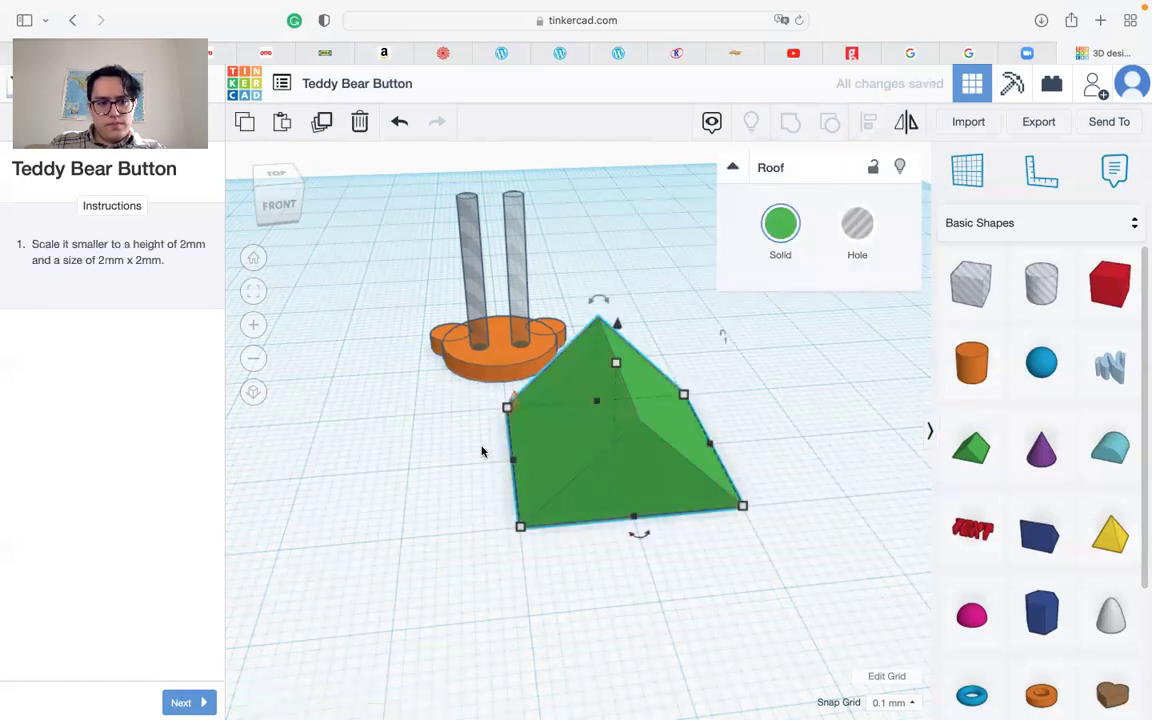
mouse_move(616, 364)
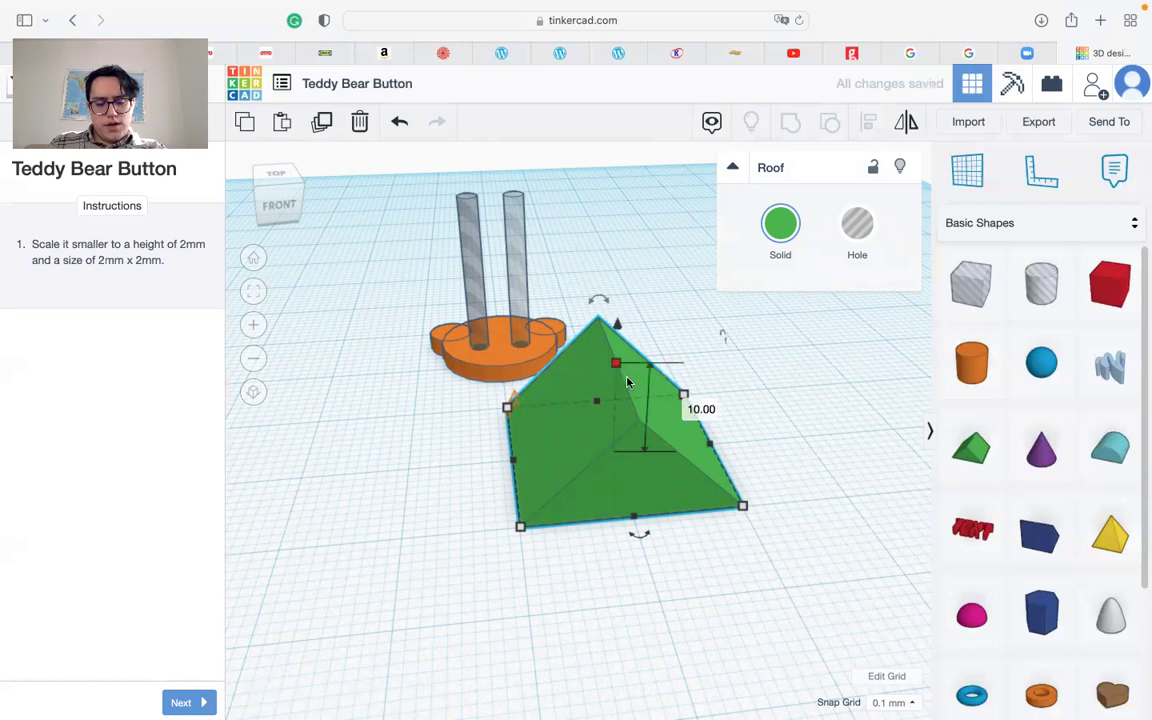
click(699, 410)
text(2)
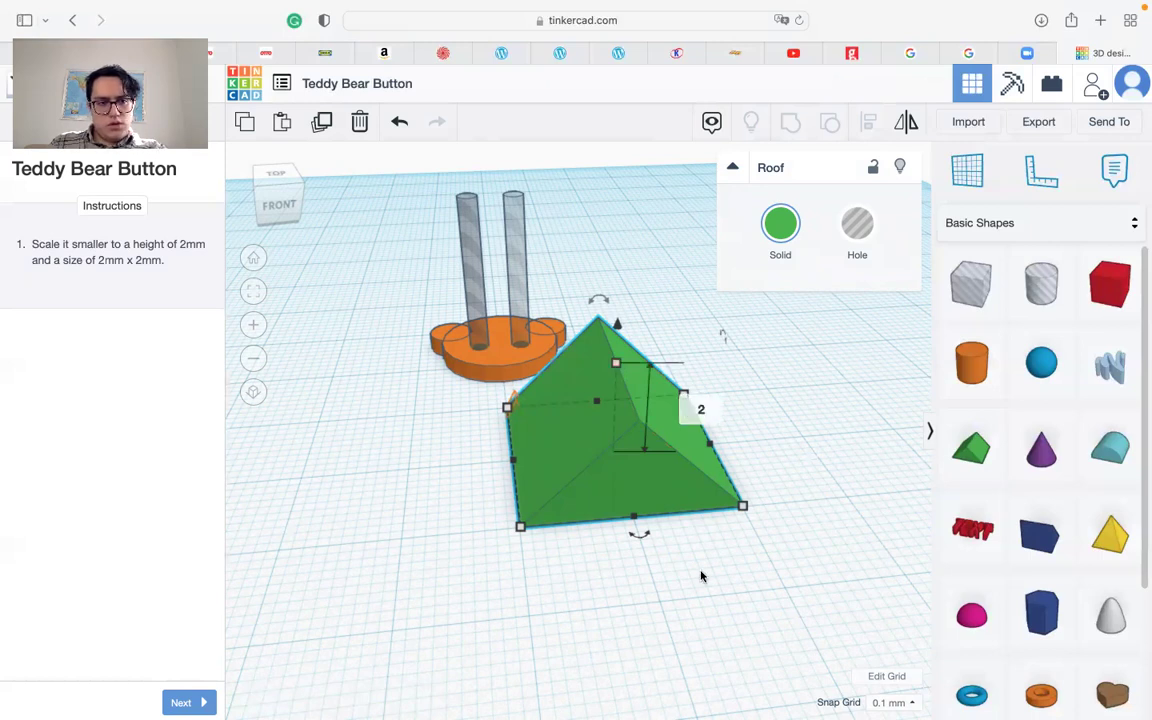
key(Return)
Set both base dimensions of the roof shape to 2 mm.
mouse_move(522, 530)
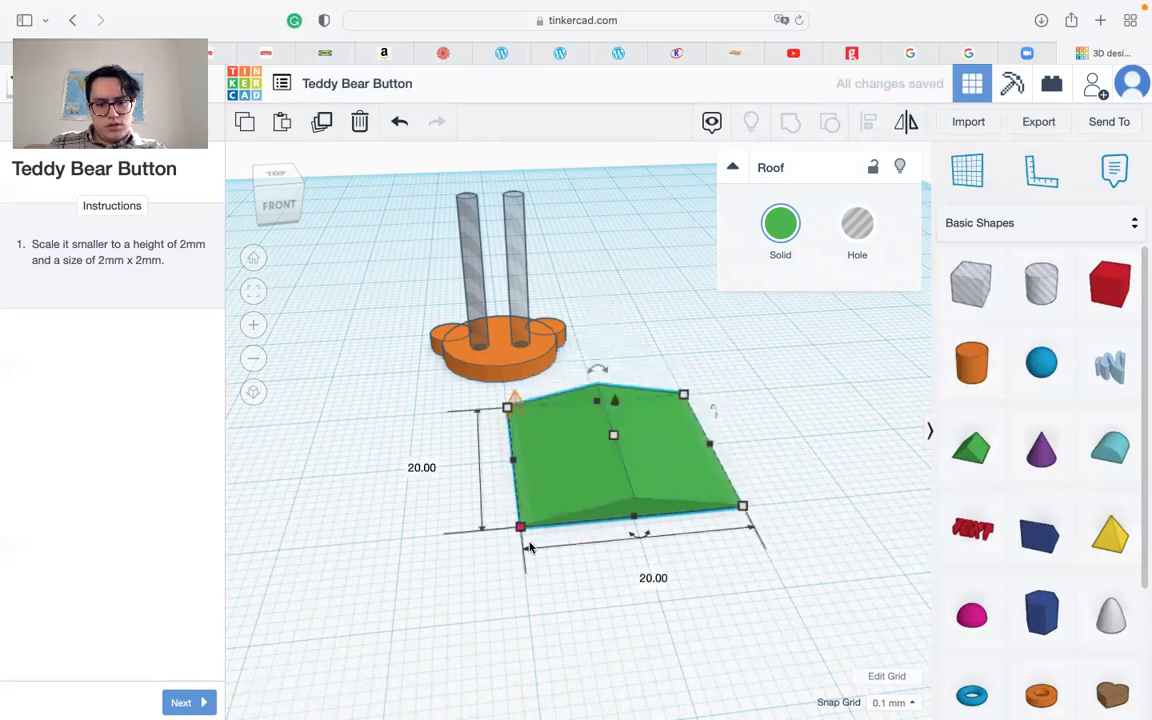
click(426, 468)
text(2)
key(Tab)
text(2)
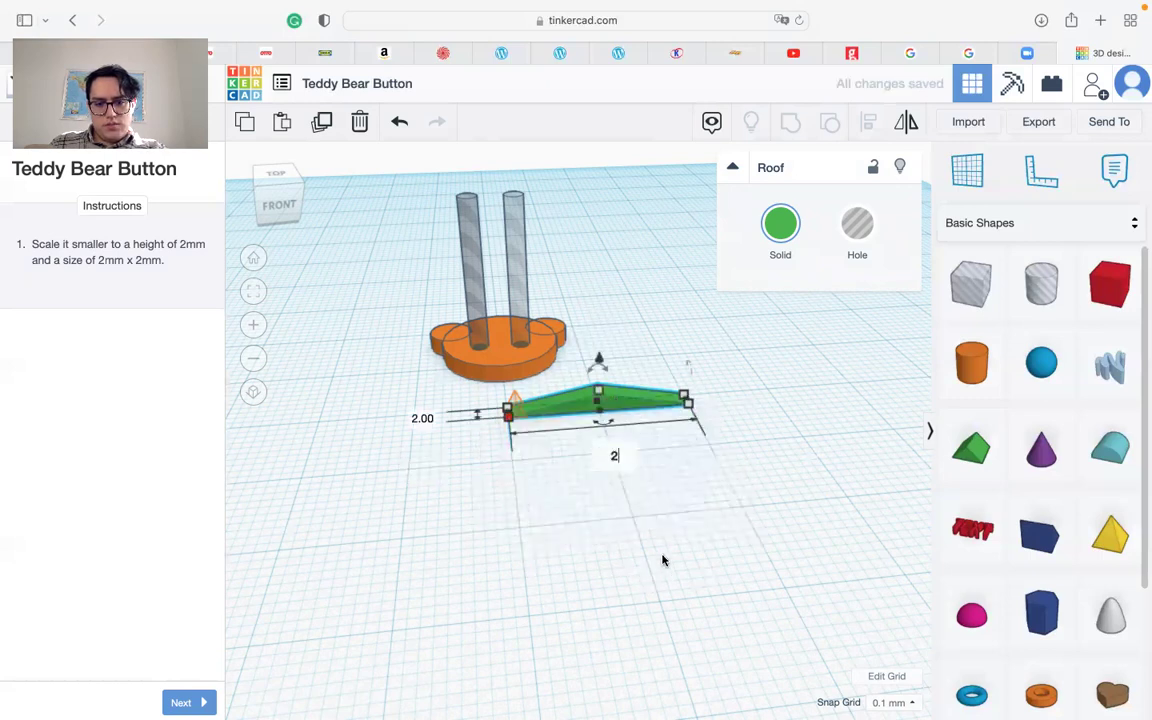
key(Return)
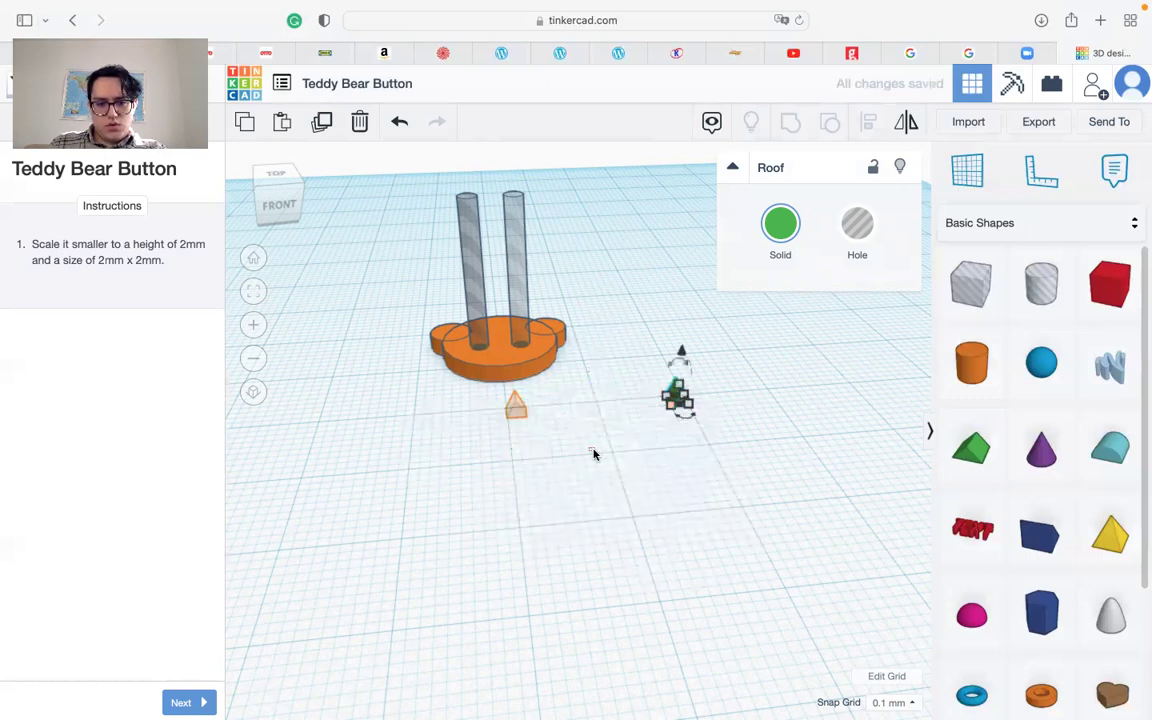
Move the scaled roof shape onto its small outline below the head and advance to the next lesson instruction.
click(595, 455)
middle_drag(595, 455, 632, 534)
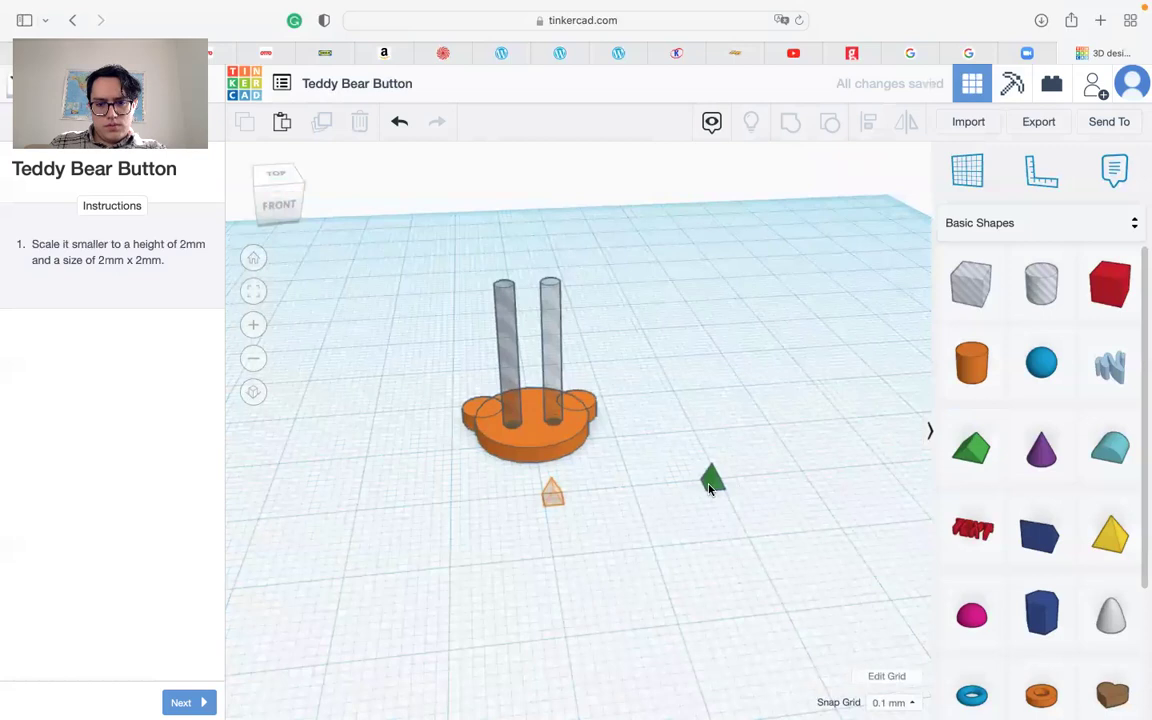
drag(709, 488, 550, 504)
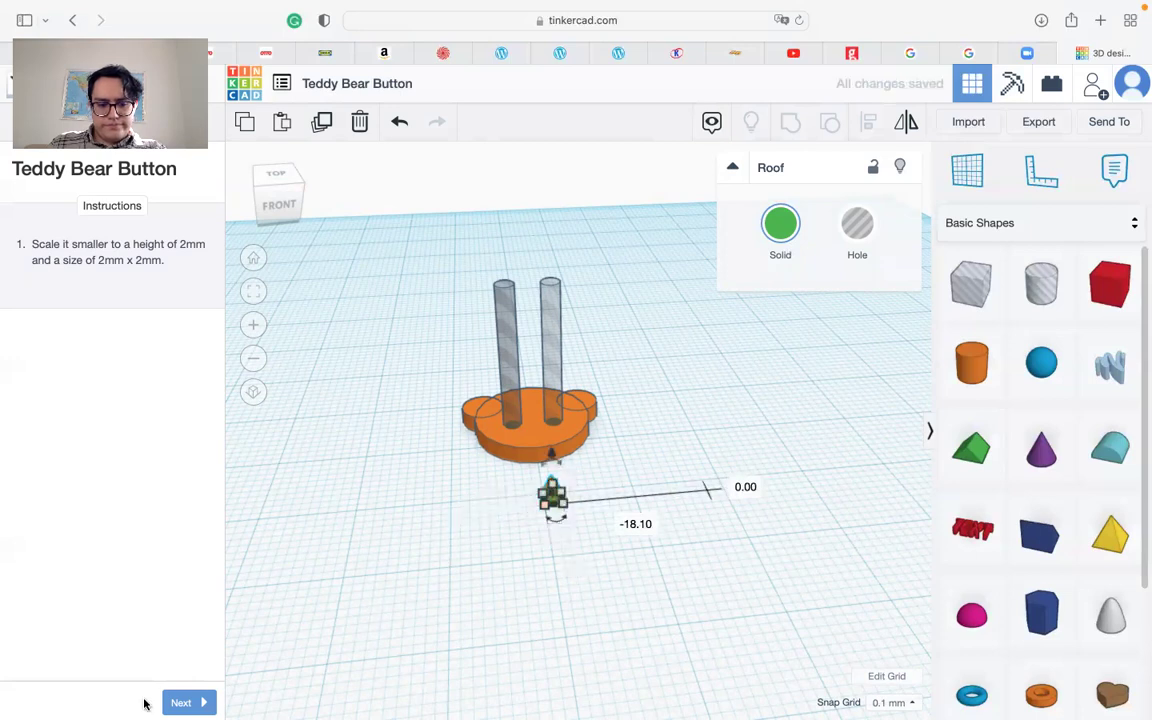
click(178, 702)
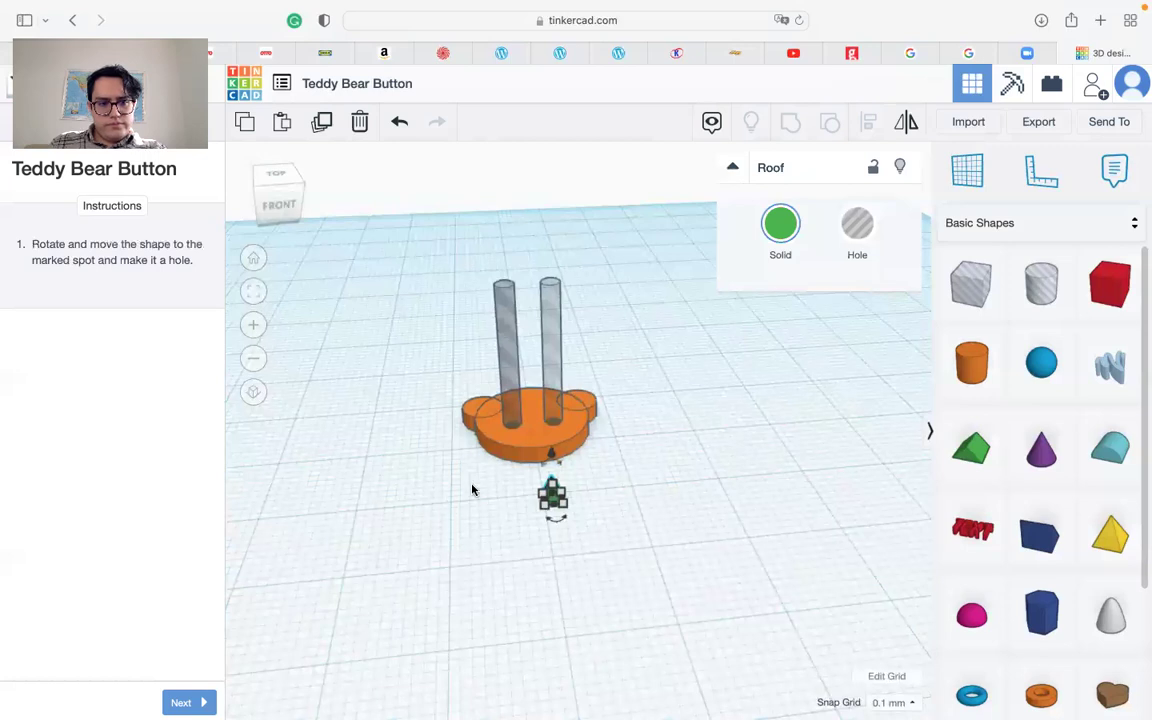
Turn the roof shape into a hole and rotate it by 90 degrees.
middle_drag(636, 341, 630, 420)
click(857, 226)
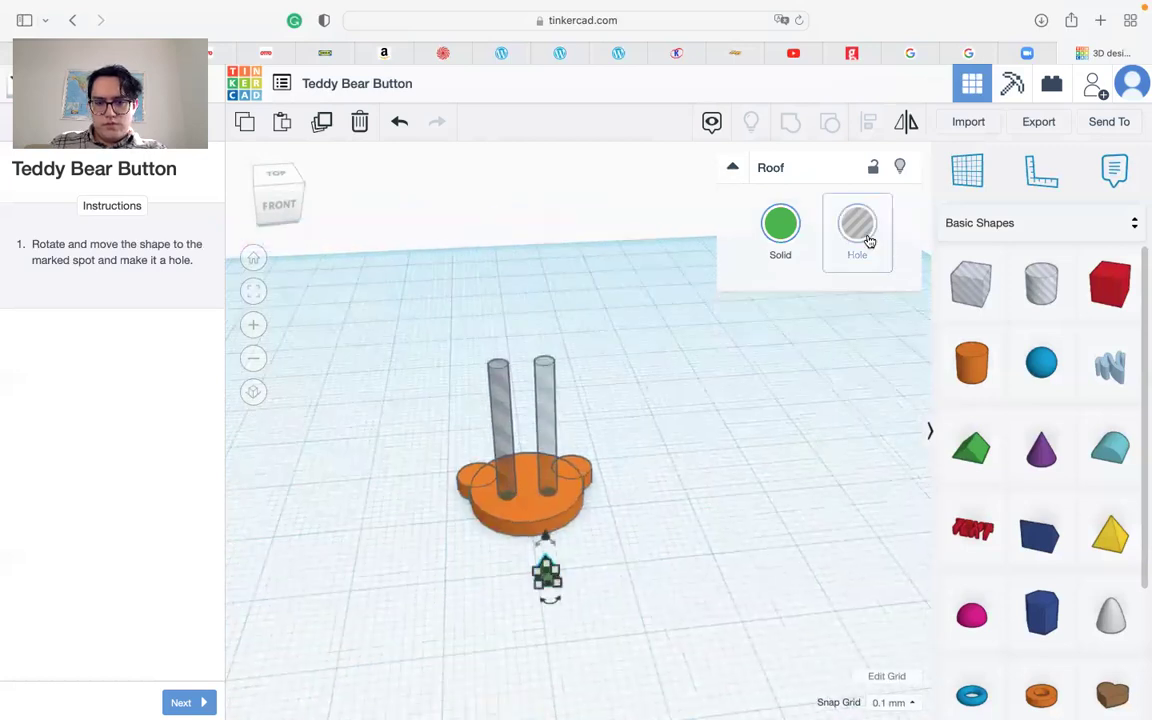
scroll(520, 573, up, 5)
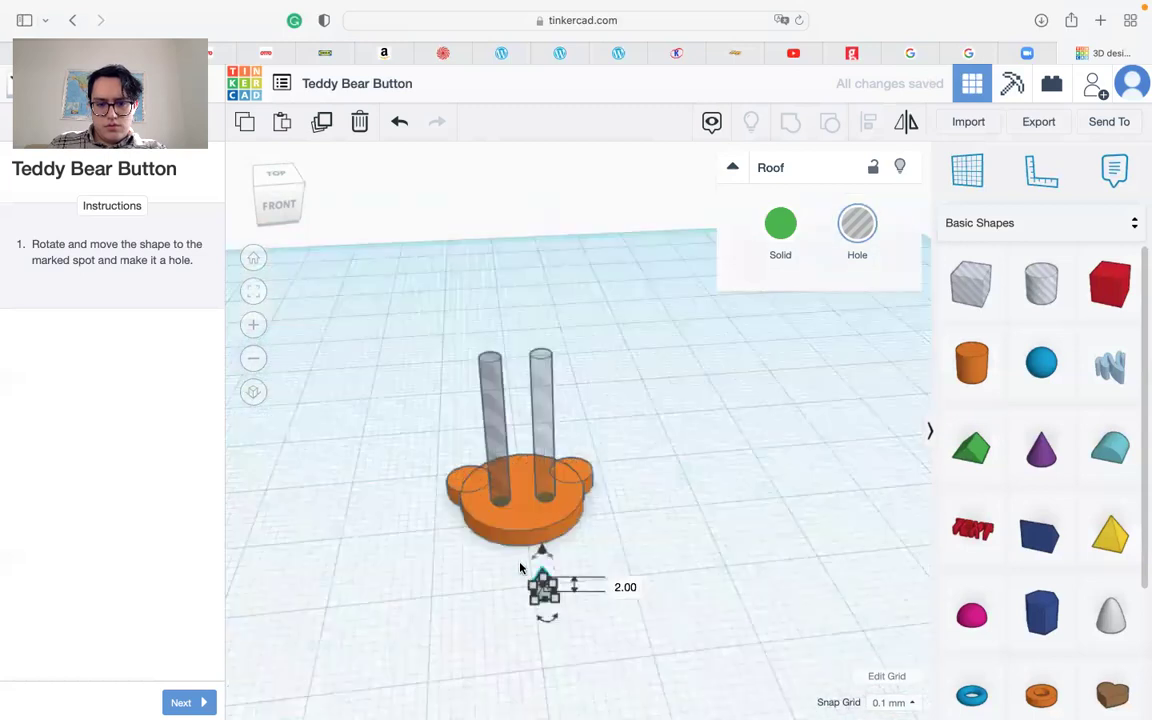
right_drag(569, 600, 676, 612)
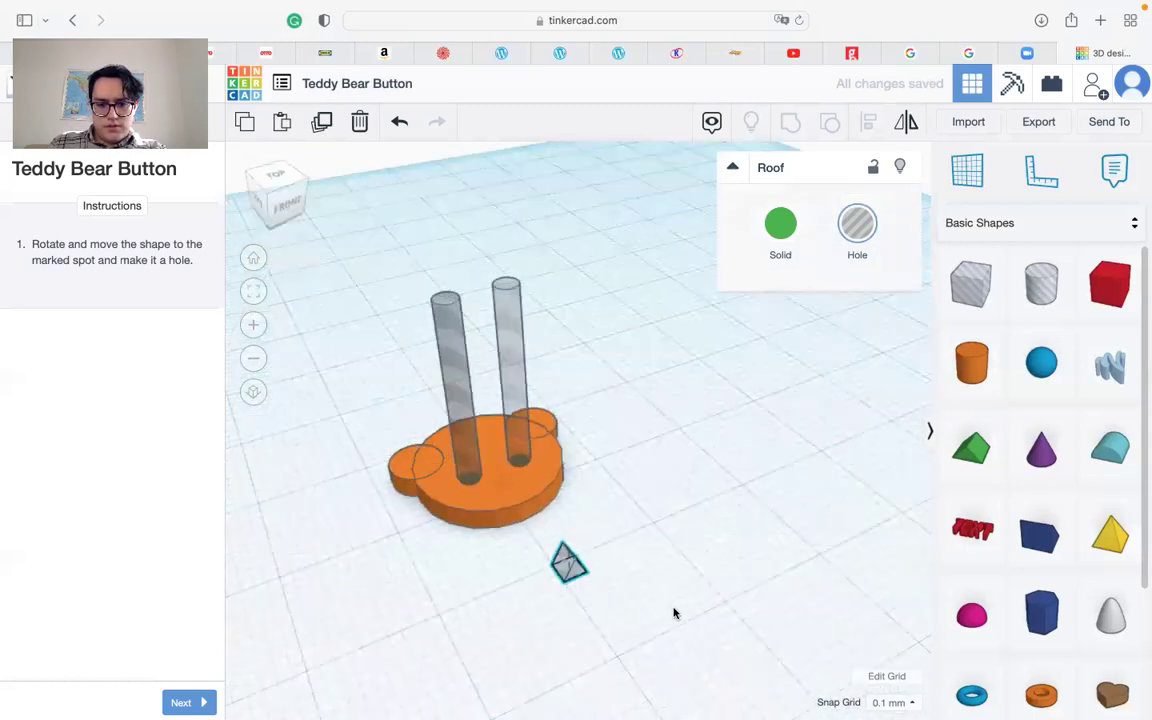
mouse_move(558, 546)
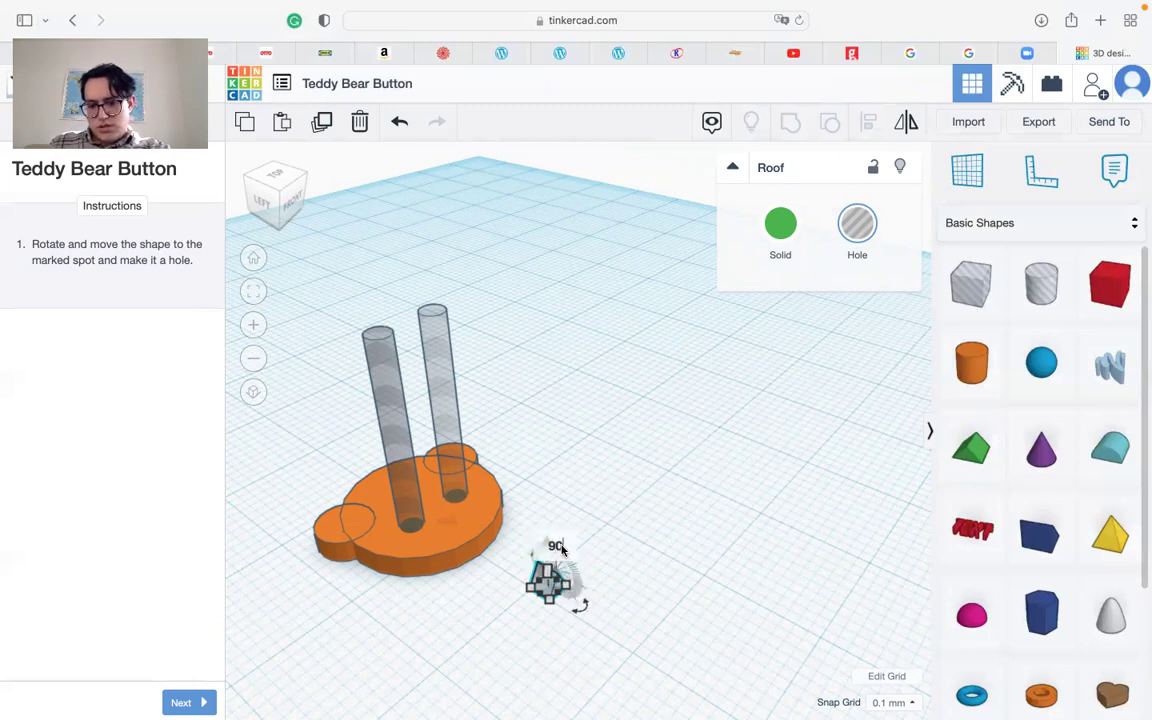
key(Return)
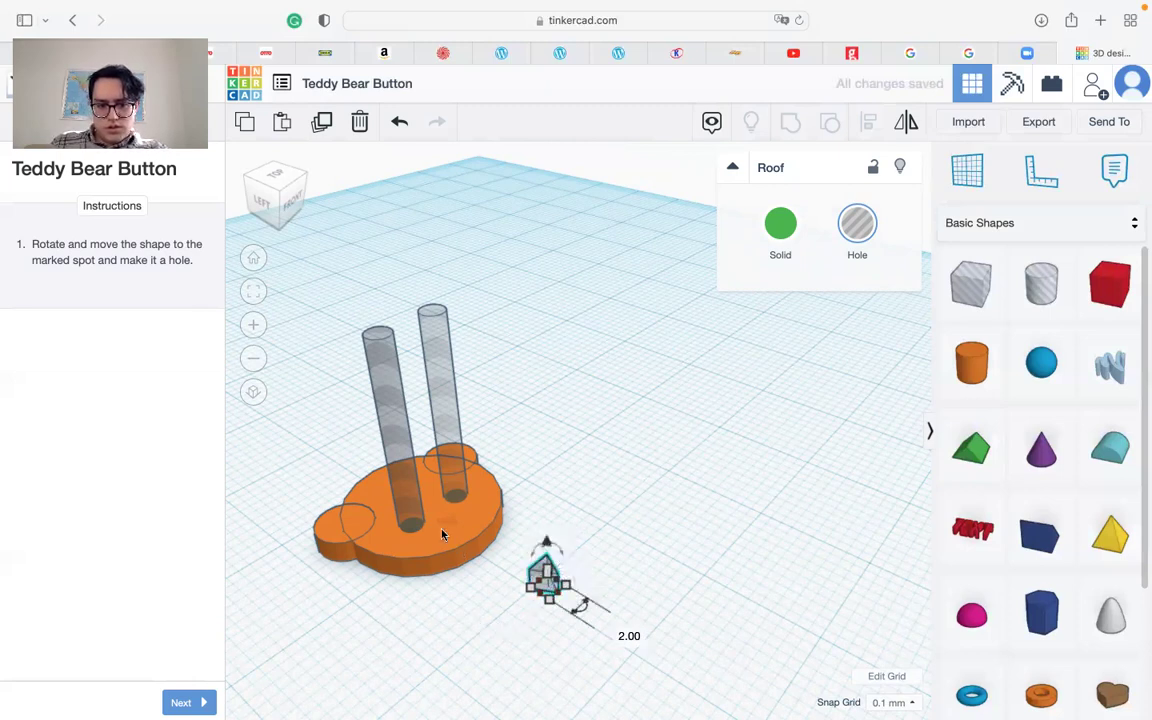
Move the roof hole onto the marked nose spot on the bear's face, below the eyes.
scroll(442, 522, down, 3)
scroll(439, 524, up, 4)
middle_drag(436, 525, 527, 522)
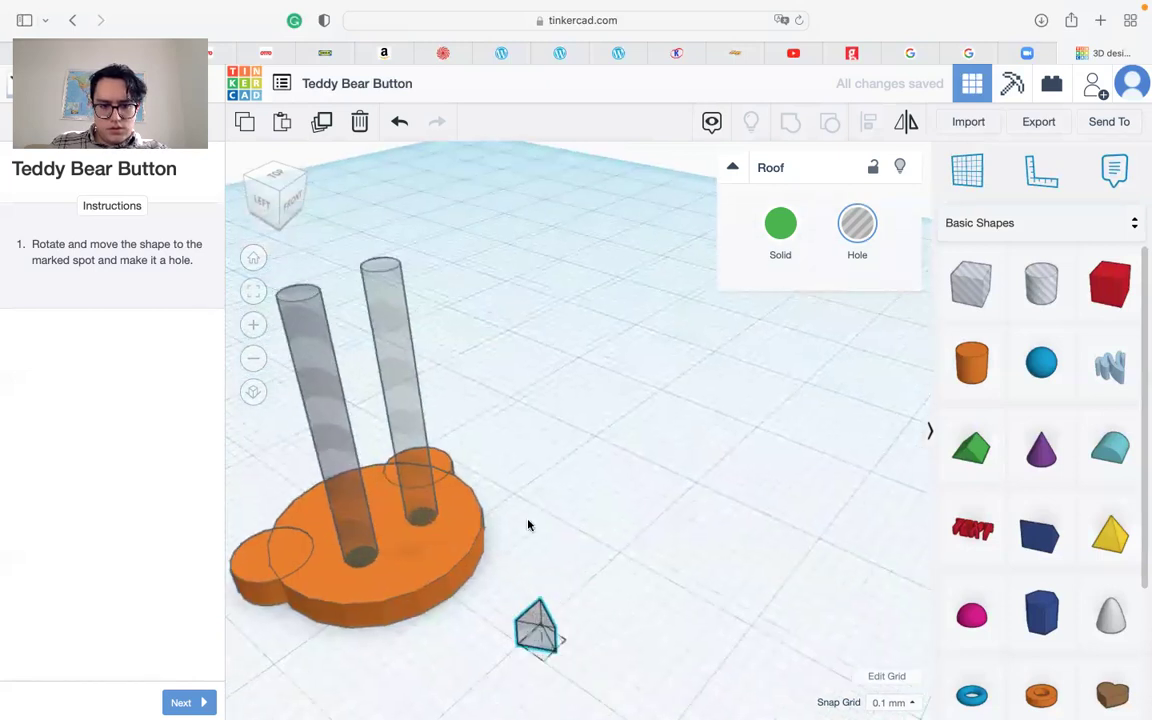
scroll(468, 429, up, 3)
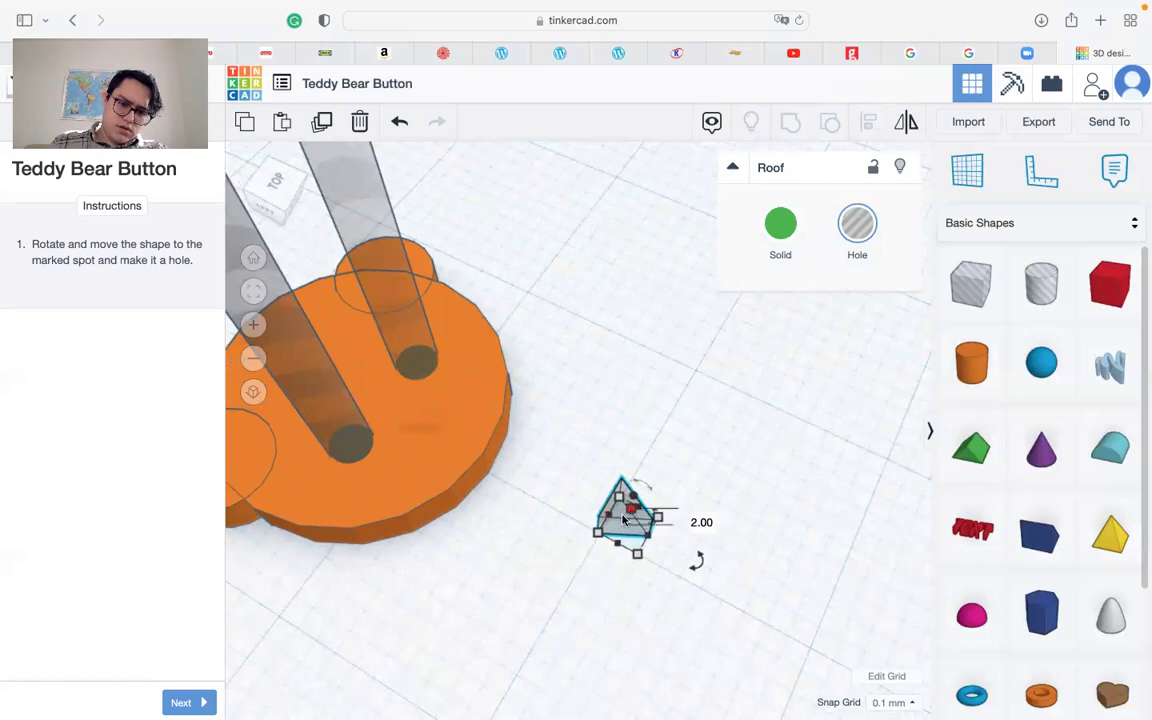
drag(625, 510, 430, 436)
right_drag(435, 428, 607, 449)
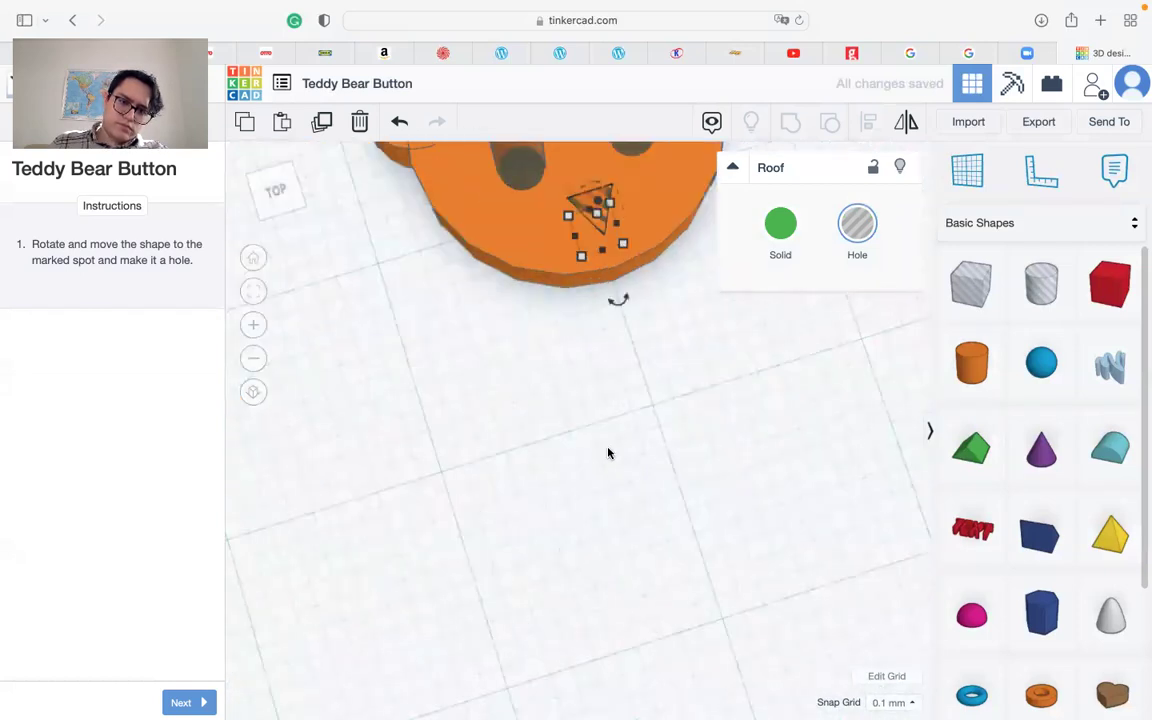
middle_drag(607, 449, 513, 551)
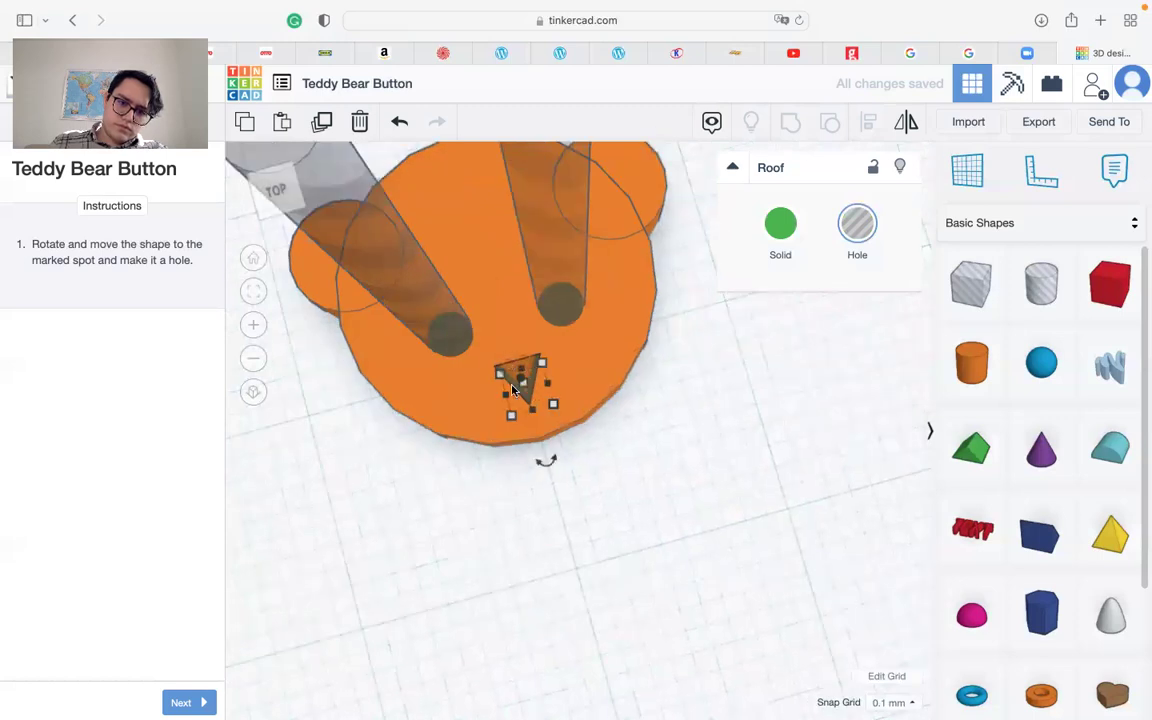
scroll(540, 400, down, 4)
scroll(530, 396, up, 4)
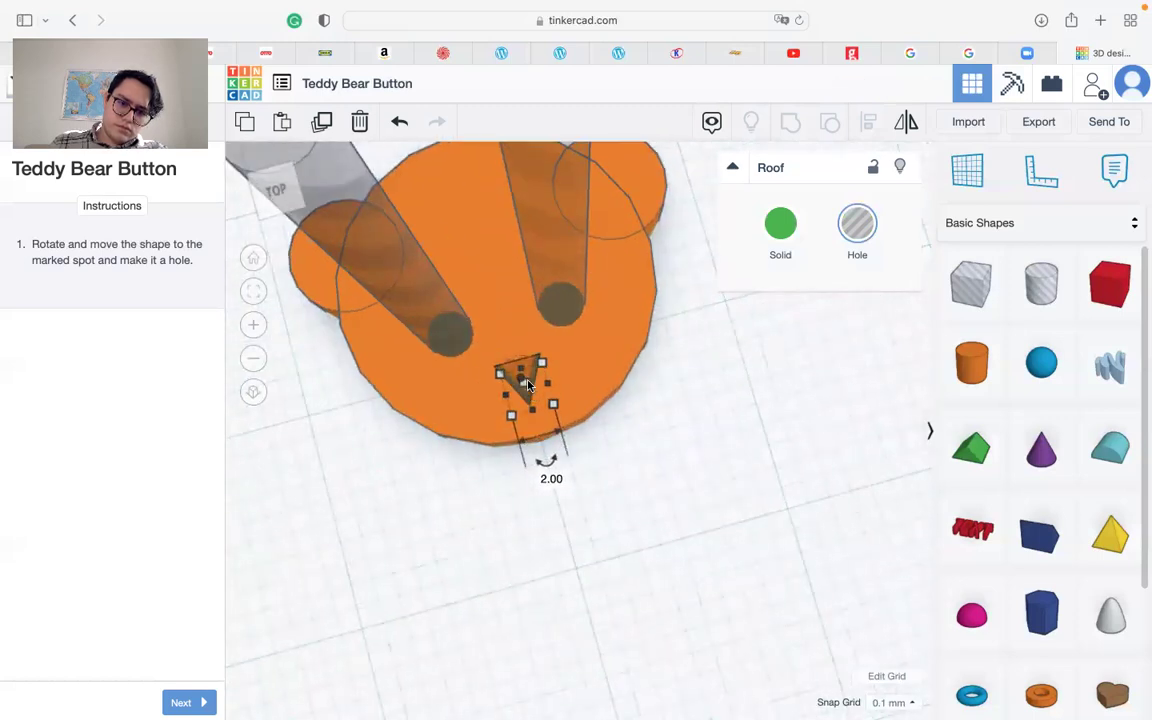
mouse_move(528, 396)
mouse_down()
mouse_move(527, 378)
mouse_move(522, 404)
mouse_up()
Raise the nose hole by 0.70 mm.
right_drag(522, 404, 543, 424)
right_drag(548, 532, 557, 512)
right_drag(531, 576, 542, 555)
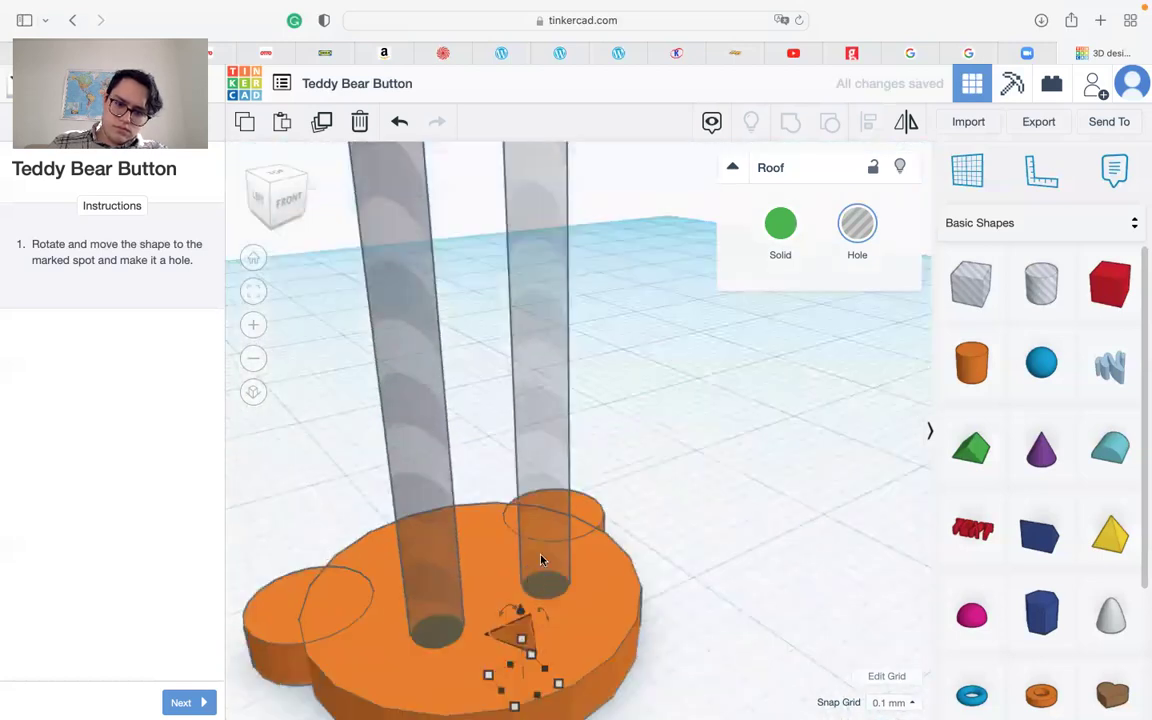
middle_drag(542, 555, 614, 424)
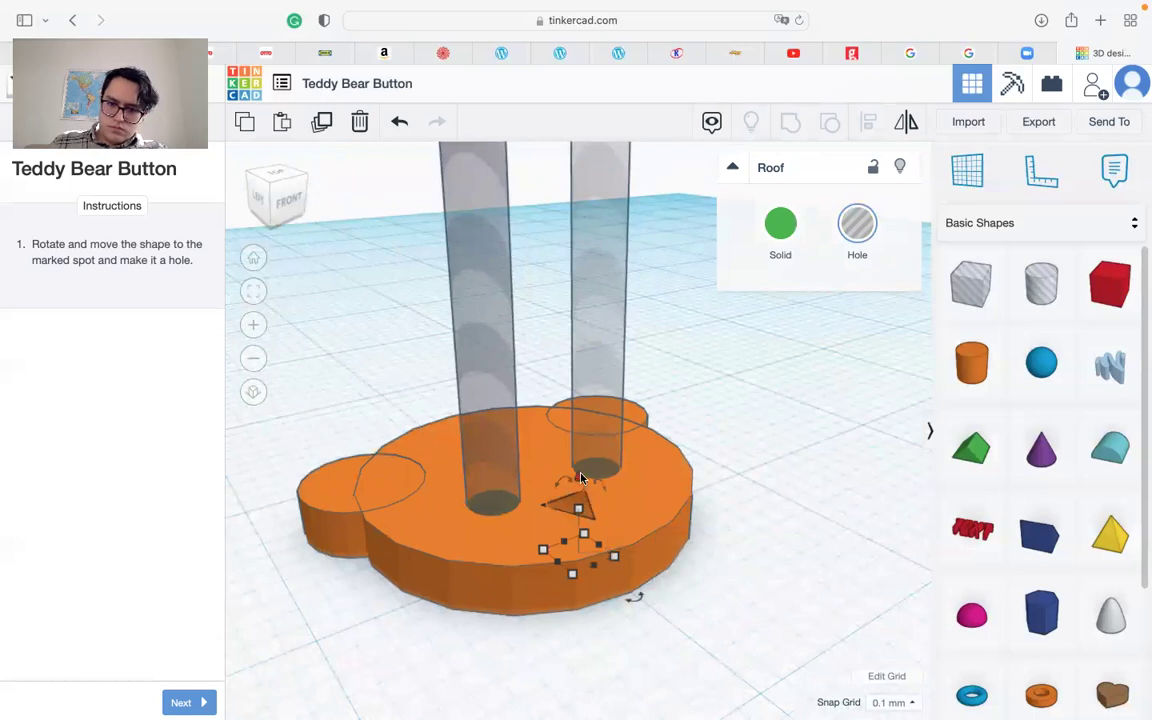
drag(580, 478, 580, 462)
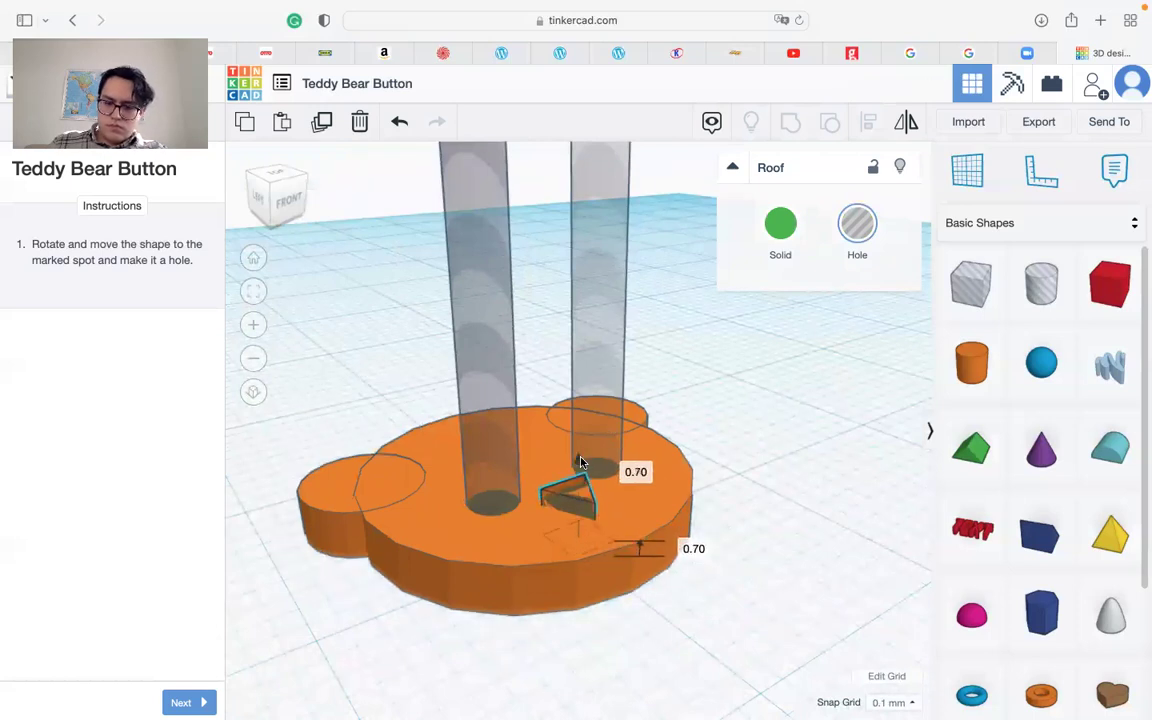
Select all the shapes in the design and advance to the next lesson instruction.
click(655, 498)
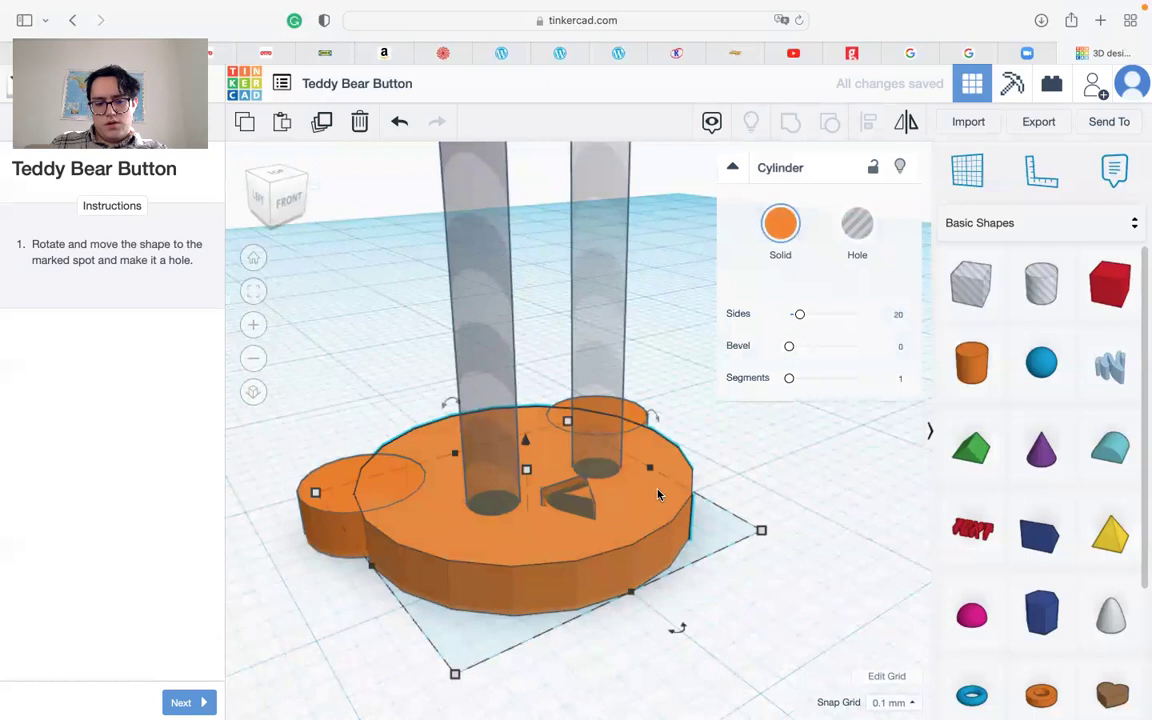
key(ctrl+a)
click(207, 698)
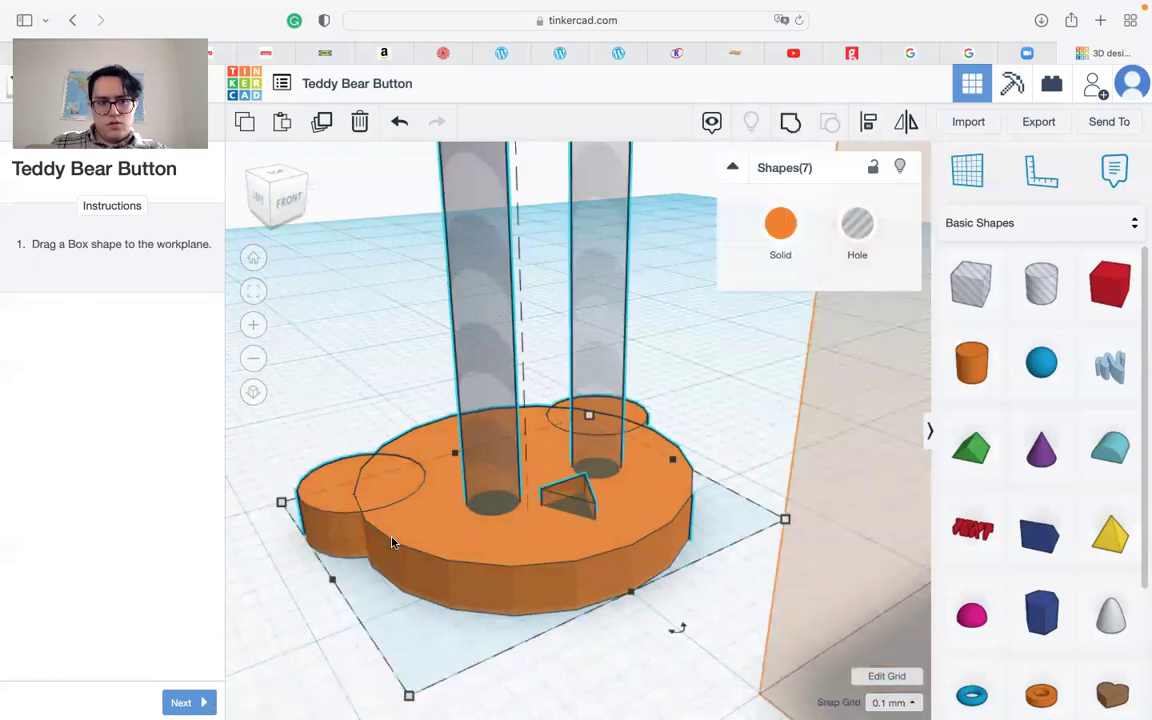
Place a Box shape on its outline below the bear's head and advance to the scaling instruction.
scroll(392, 543, down, 10)
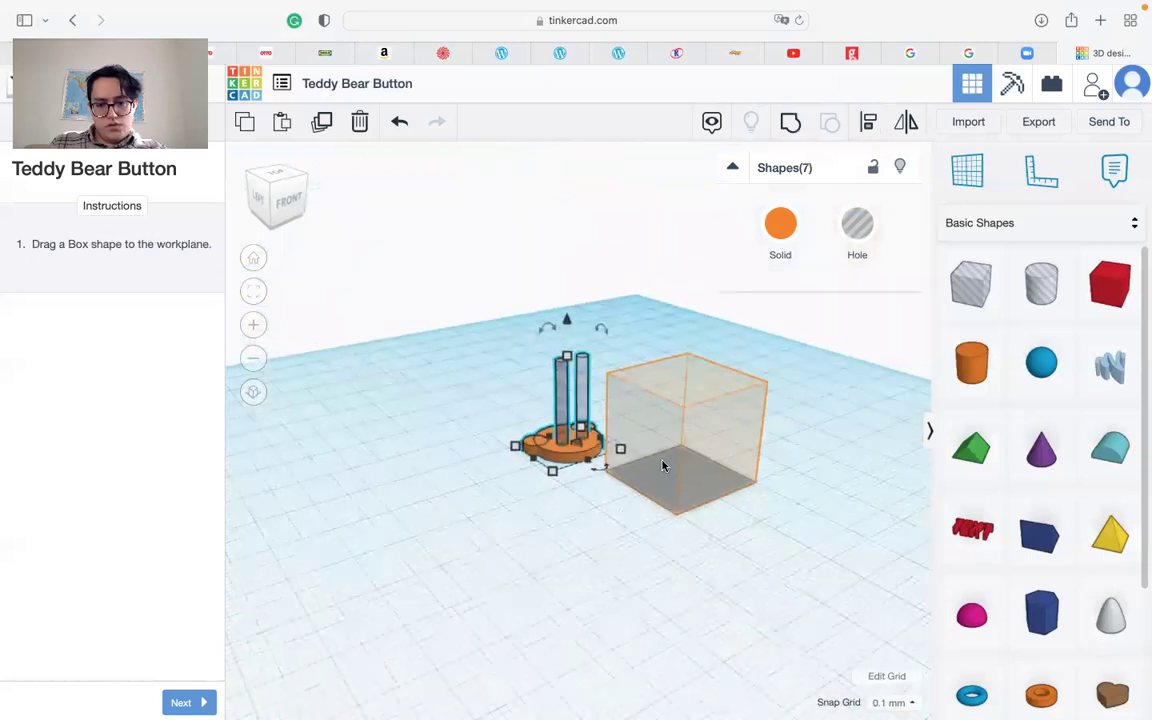
right_drag(662, 466, 570, 660)
drag(1110, 275, 671, 489)
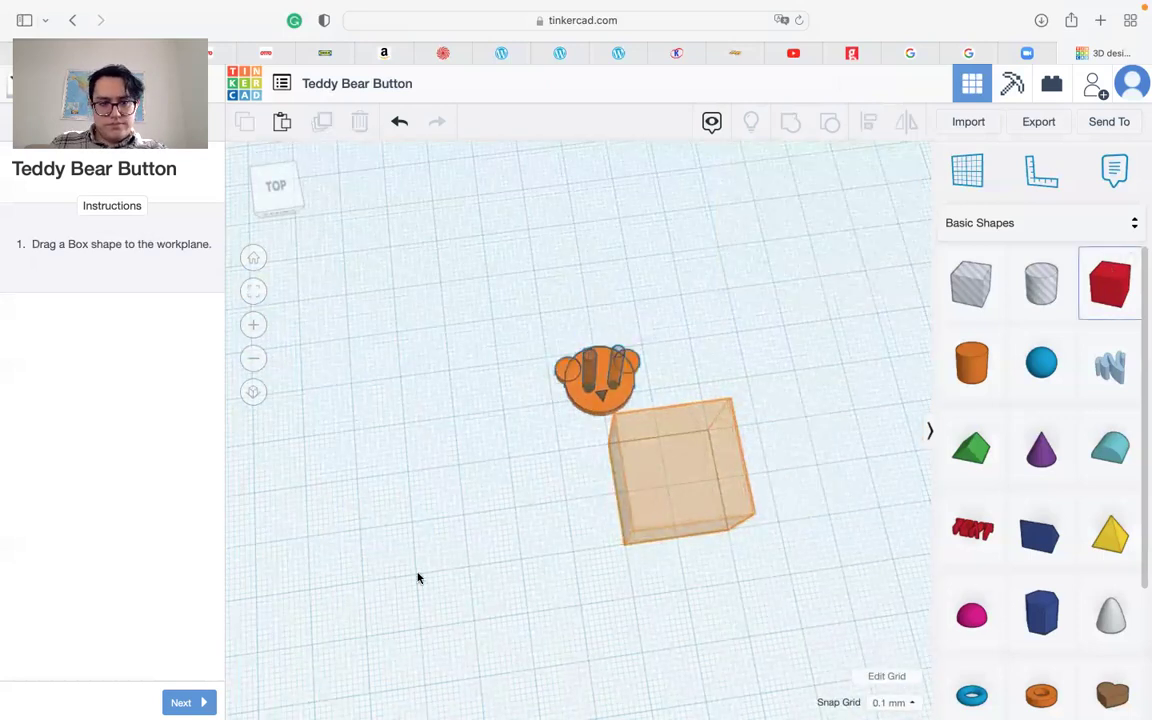
click(200, 700)
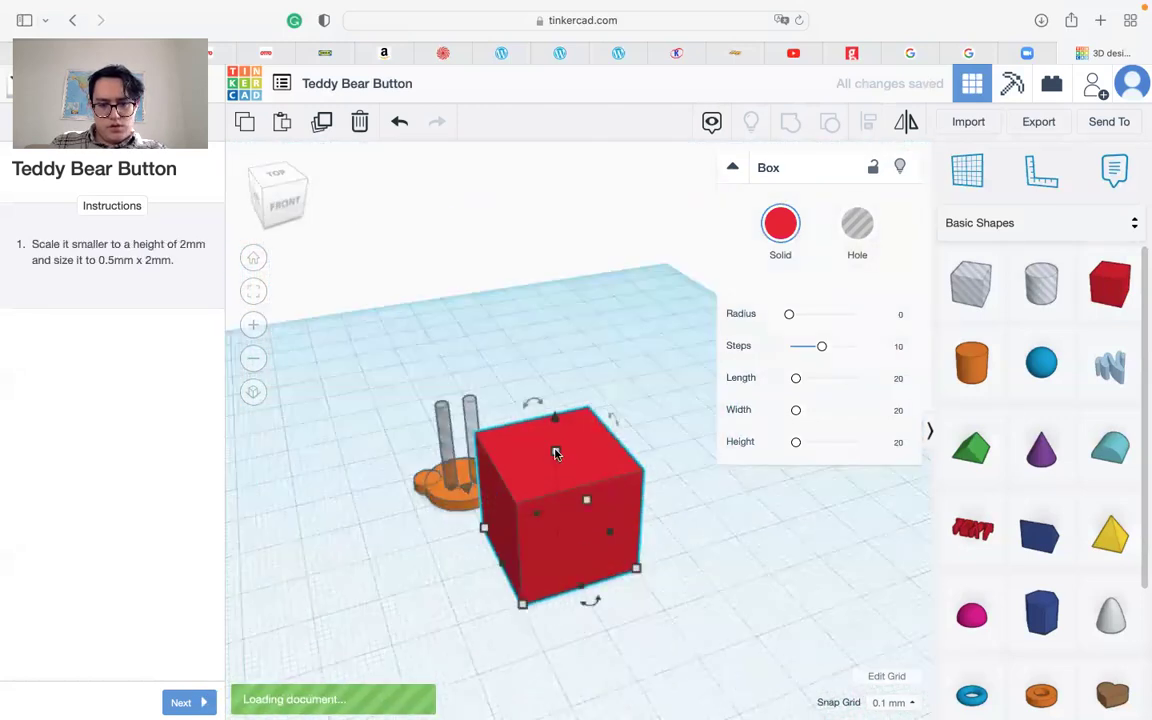
Set the box's height to 2 mm.
mouse_move(556, 453)
click(638, 500)
text(2)
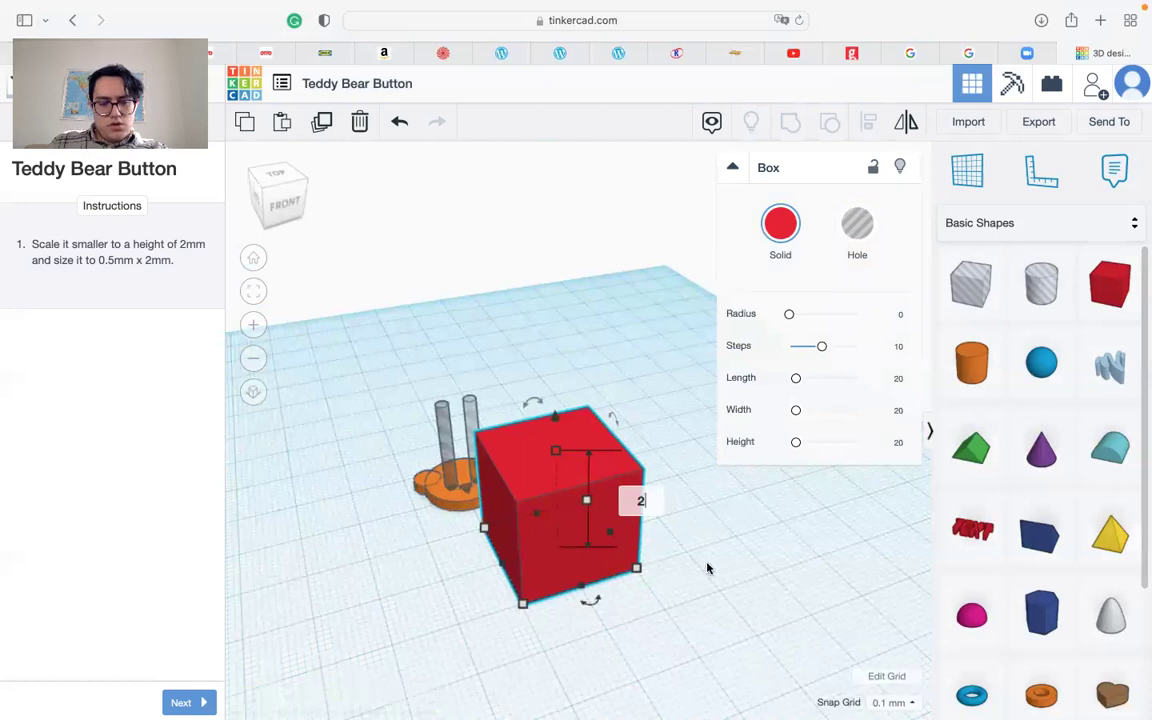
key(Return)
Resize the box's base to 0.5 mm by 2 mm and deselect it.
mouse_move(521, 607)
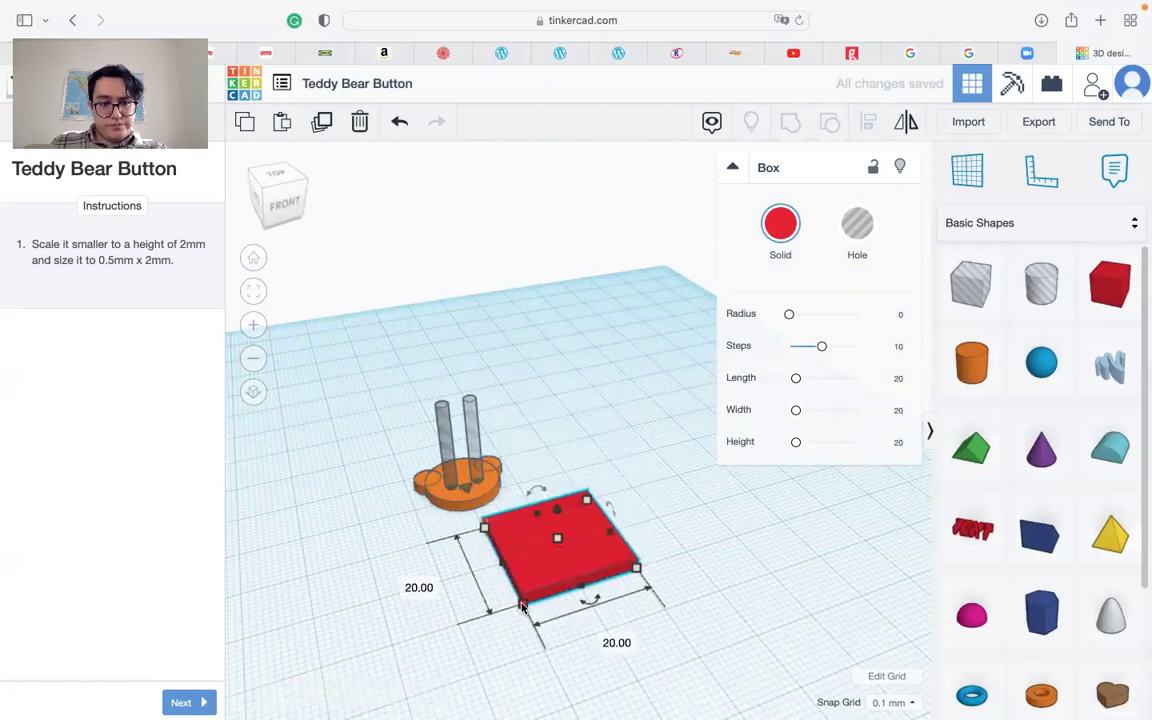
click(419, 587)
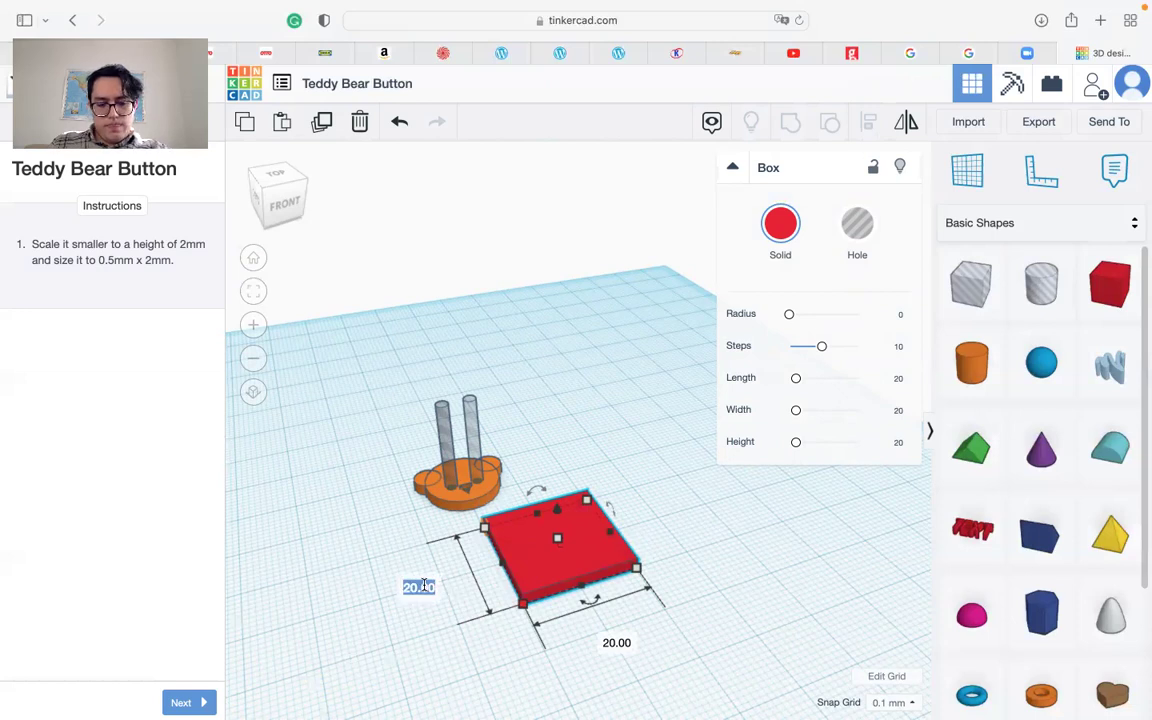
text(0.)
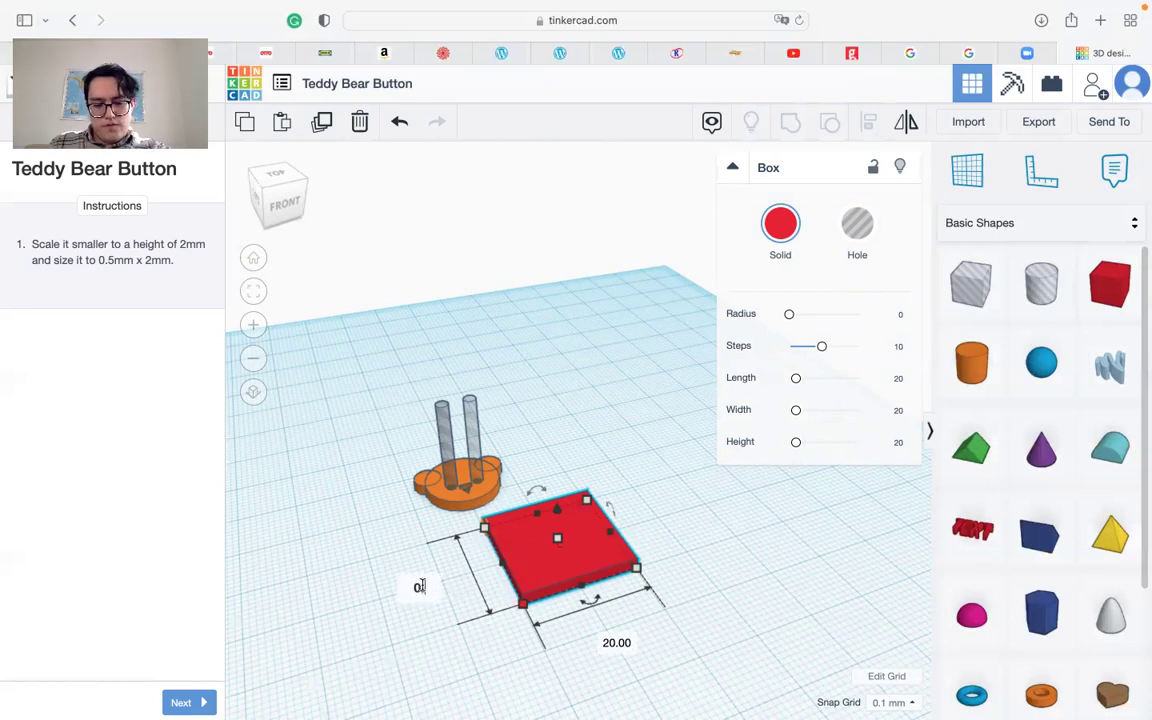
text(5)
key(Tab)
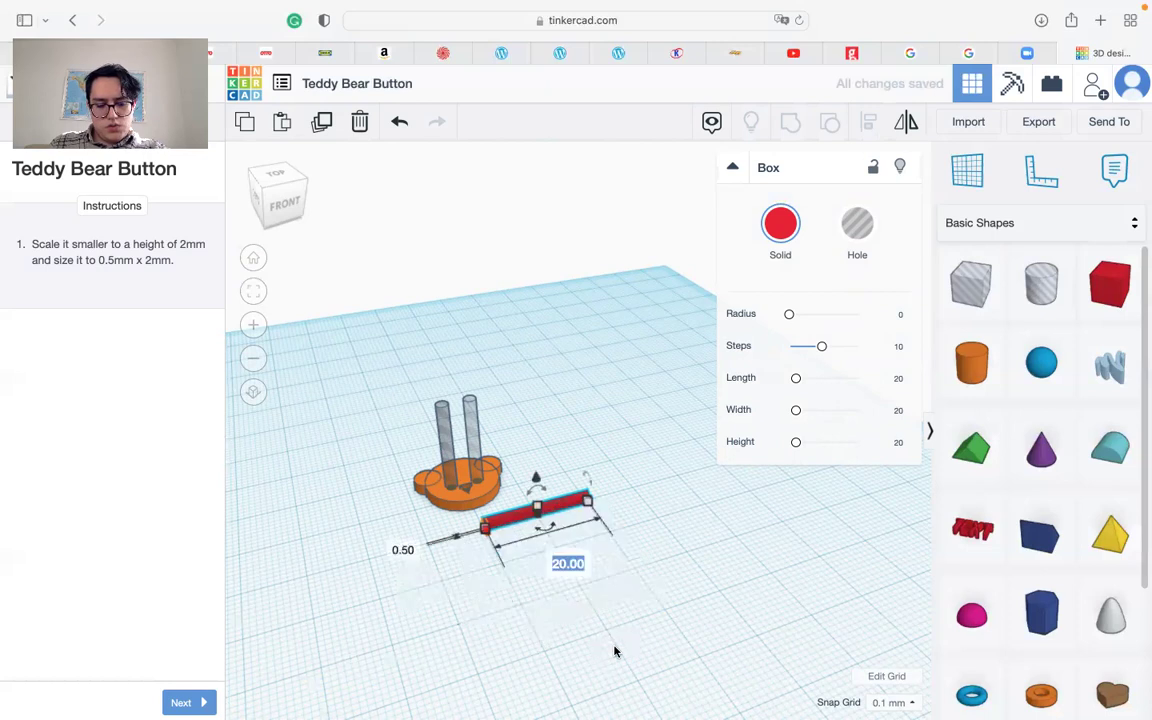
text(2)
key(Return)
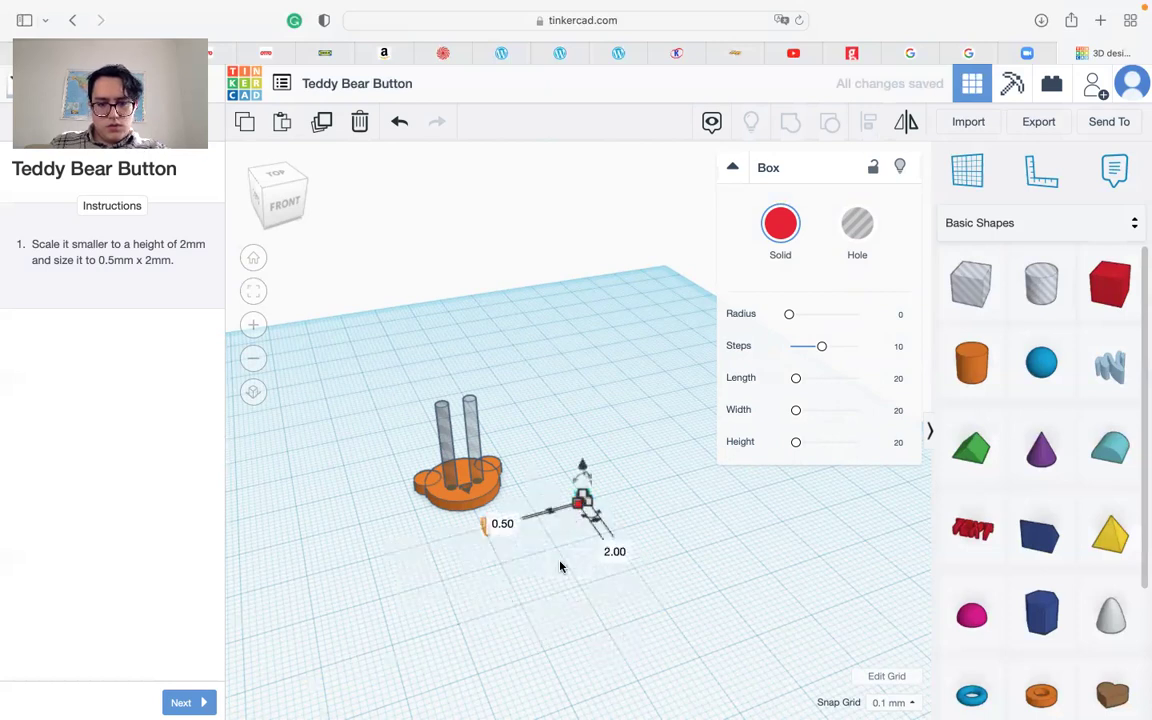
click(524, 525)
scroll(471, 520, down, 4)
scroll(469, 516, up, 3)
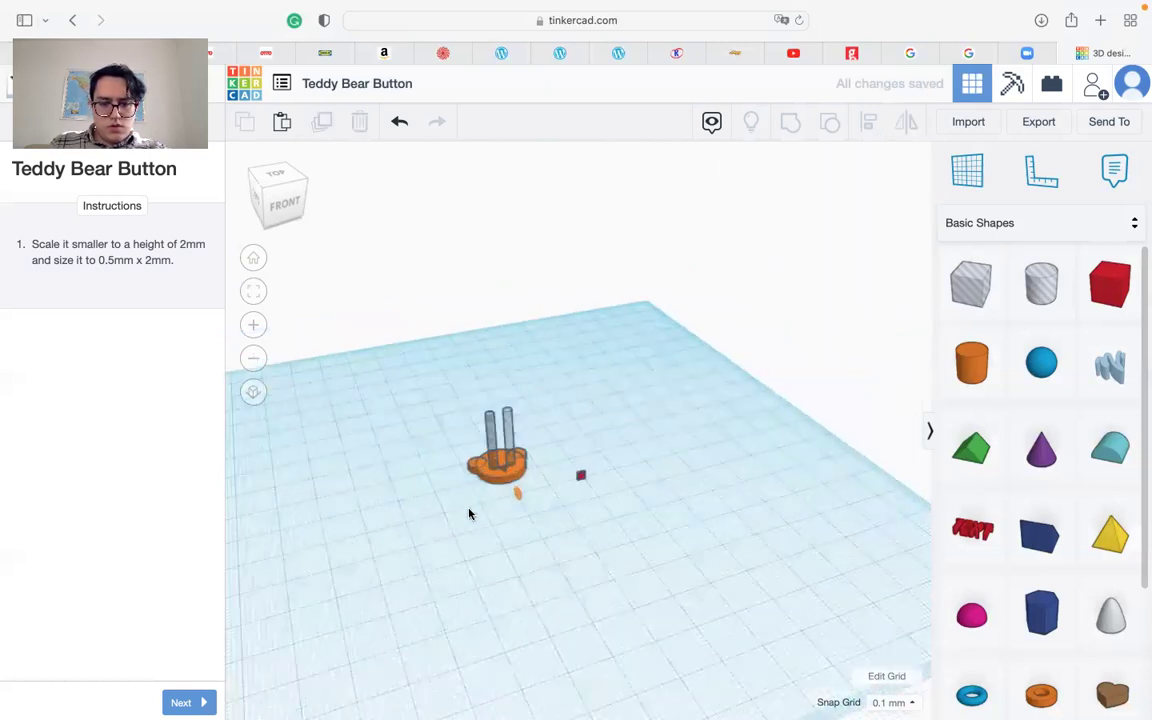
Move the small box onto its orange outline below the bear's head and advance to the copy-and-paste instruction.
scroll(469, 514, up, 6)
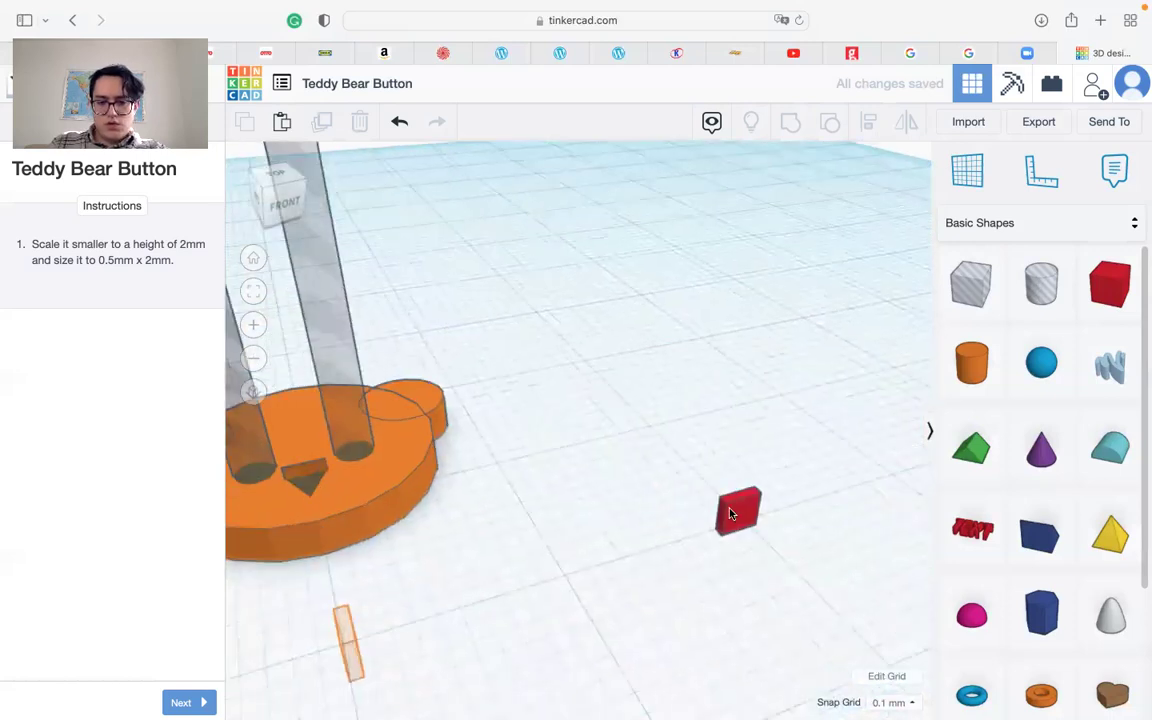
click(736, 513)
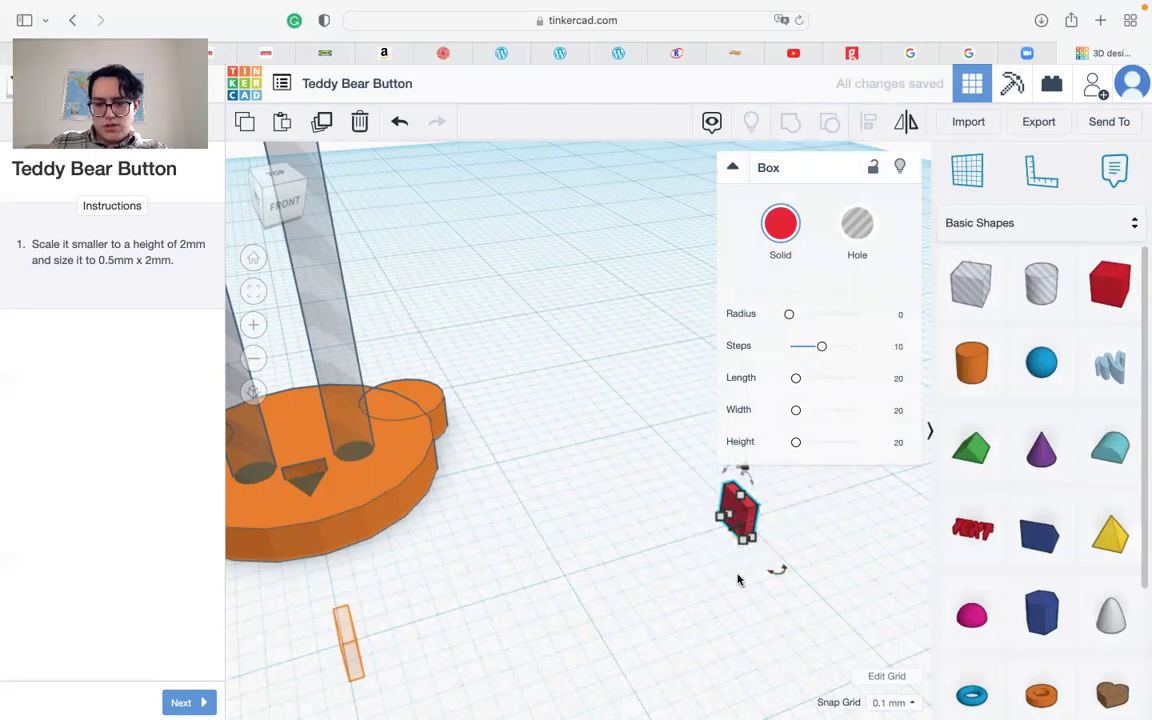
drag(738, 522, 345, 666)
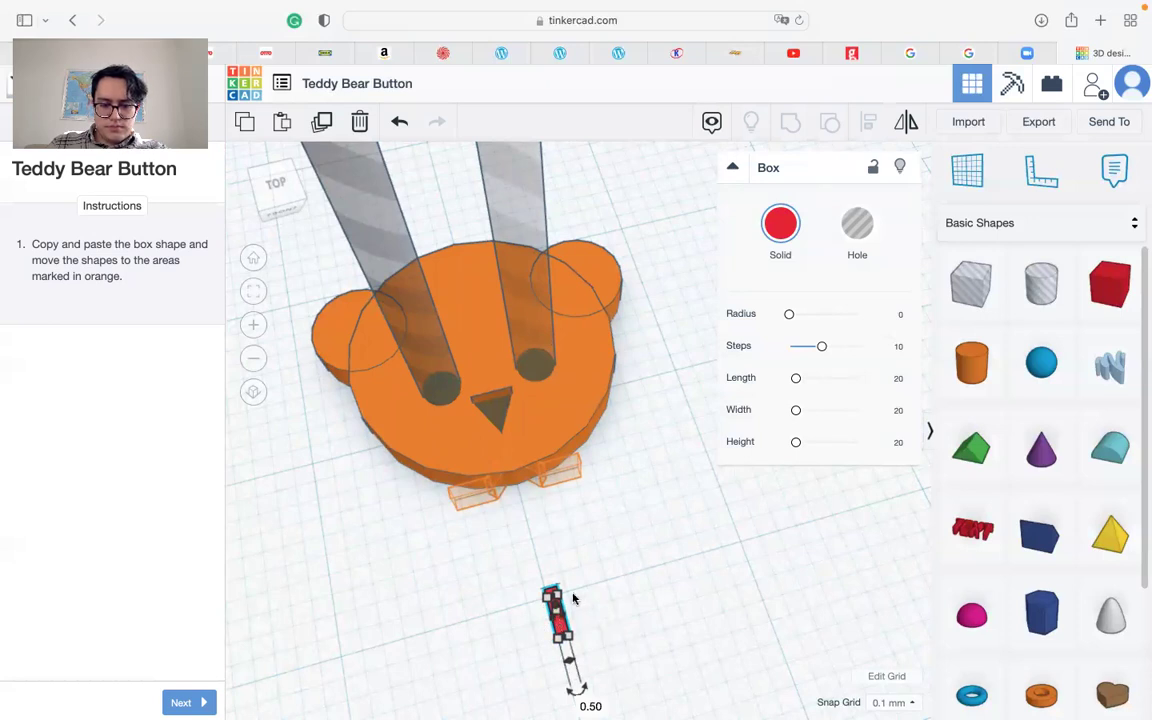
Bring the small box close to the left mouth outline and rotate it 90° flat on the workplane.
right_drag(594, 533, 563, 589)
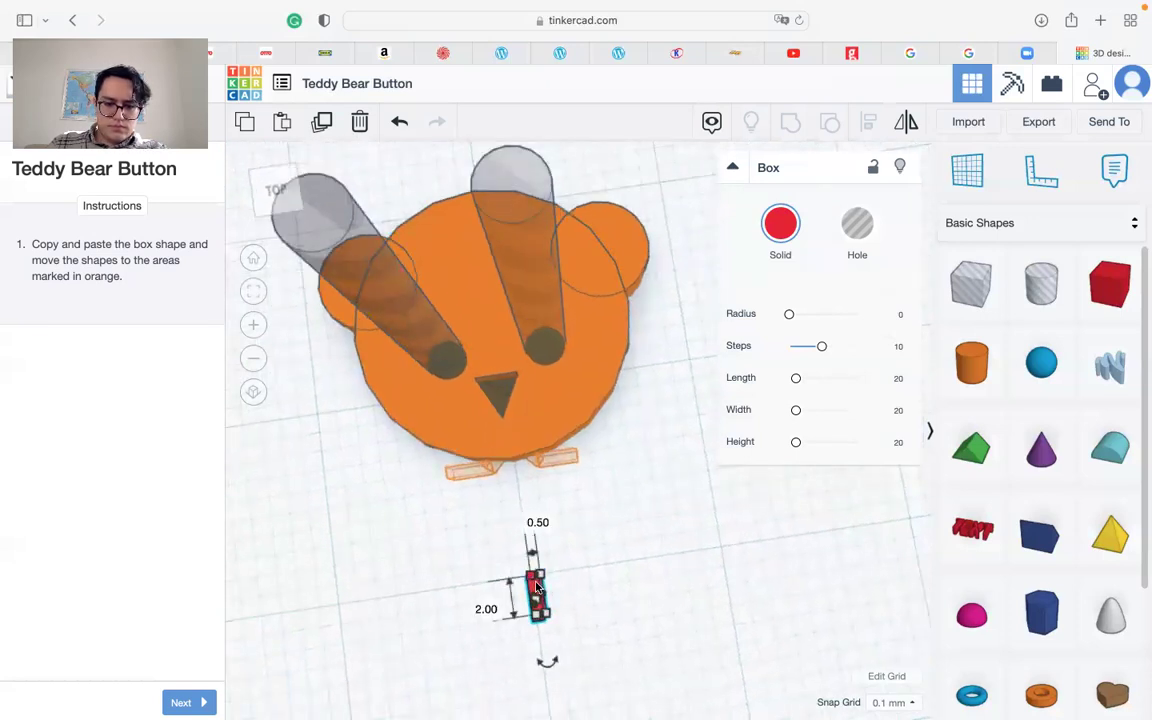
drag(536, 583, 461, 514)
key(super+z)
click(640, 575)
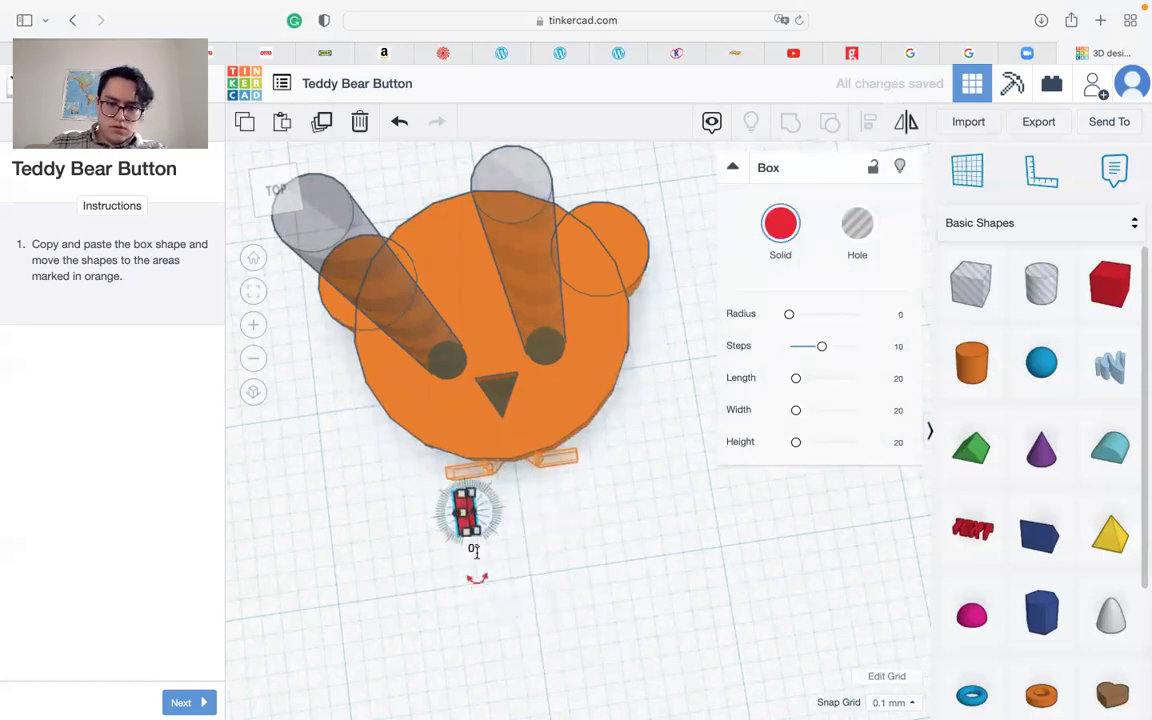
key(Return)
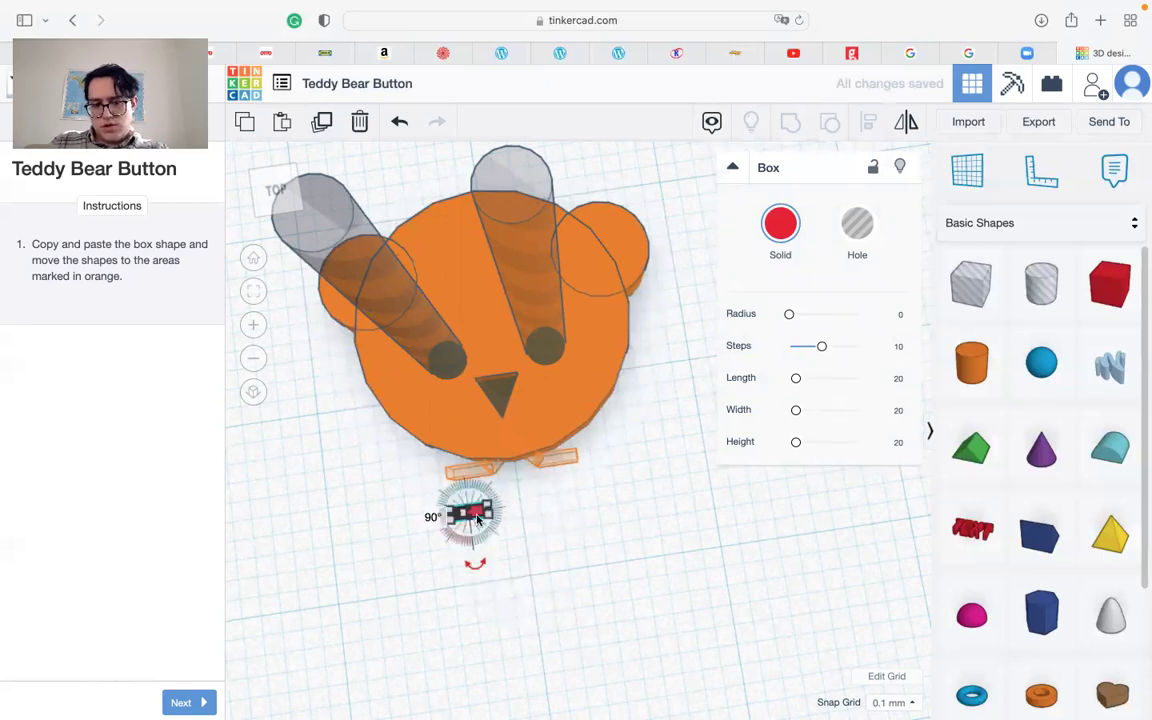
Place the rotated box on the left outer mouth outline and a copy of it on the right outer one.
scroll(429, 488, up, 5)
middle_drag(466, 504, 668, 467)
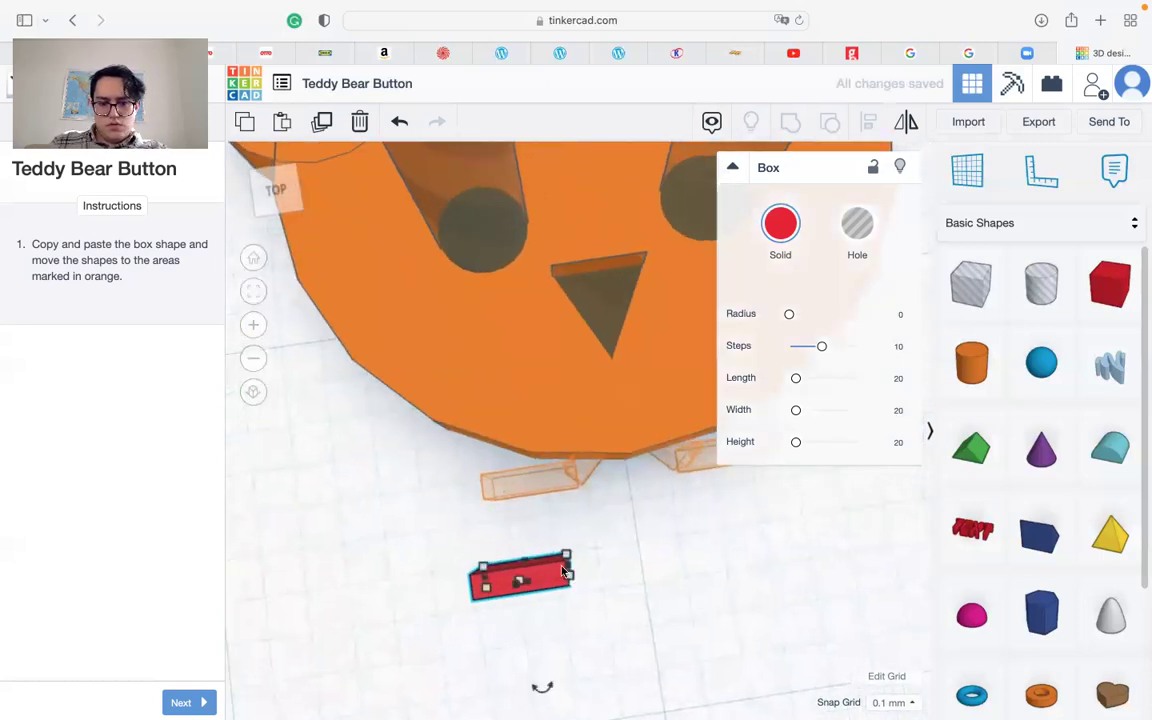
drag(549, 562, 562, 472)
middle_drag(602, 532, 534, 606)
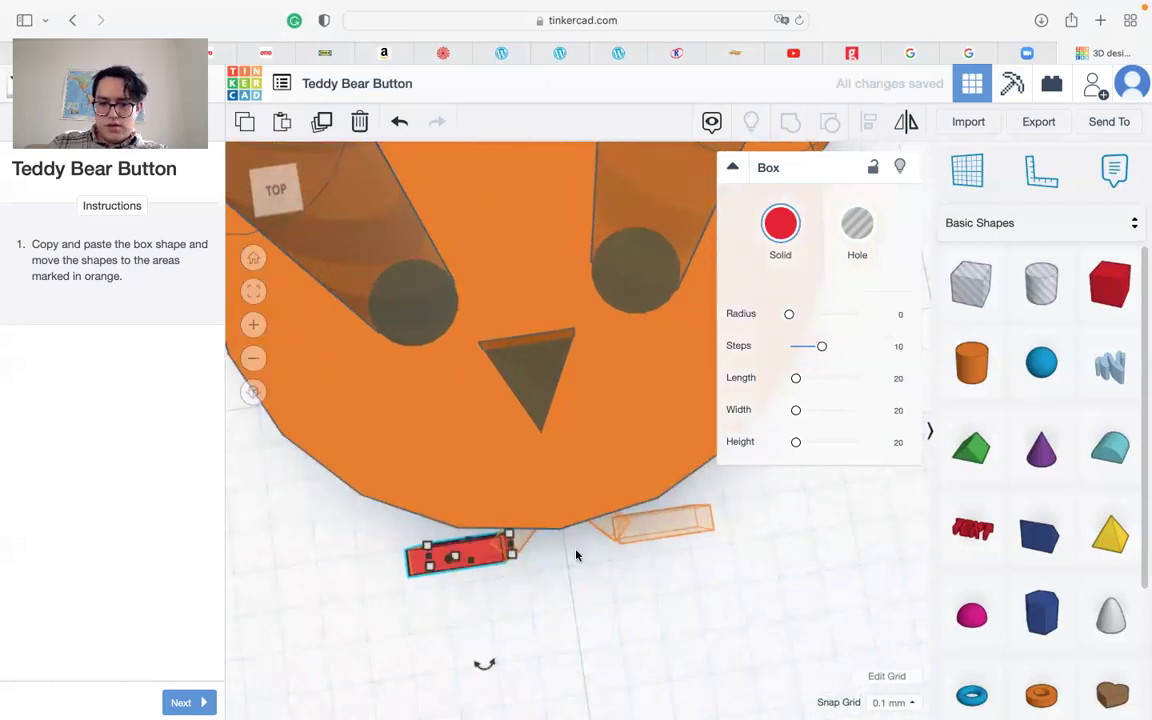
key(super+v)
shift+drag(709, 564, 701, 564)
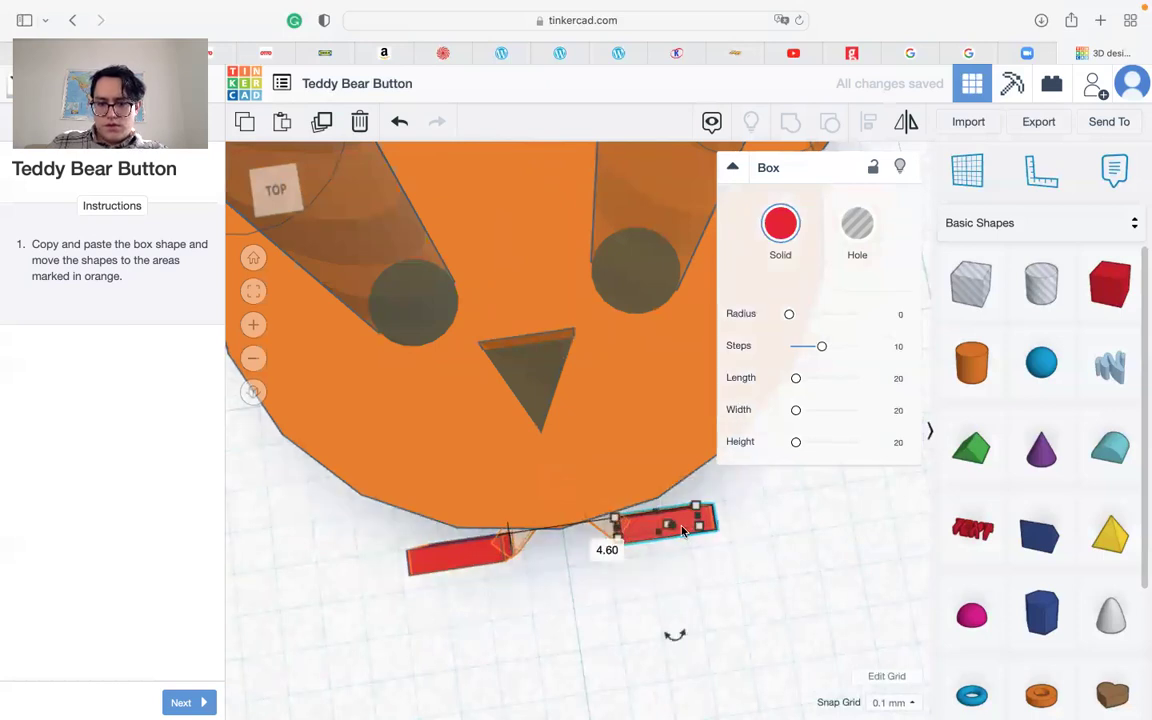
Add another copy of the box, rotate it 90° upright, and place it on the outline directly below the nose.
alt+drag(684, 519, 583, 585)
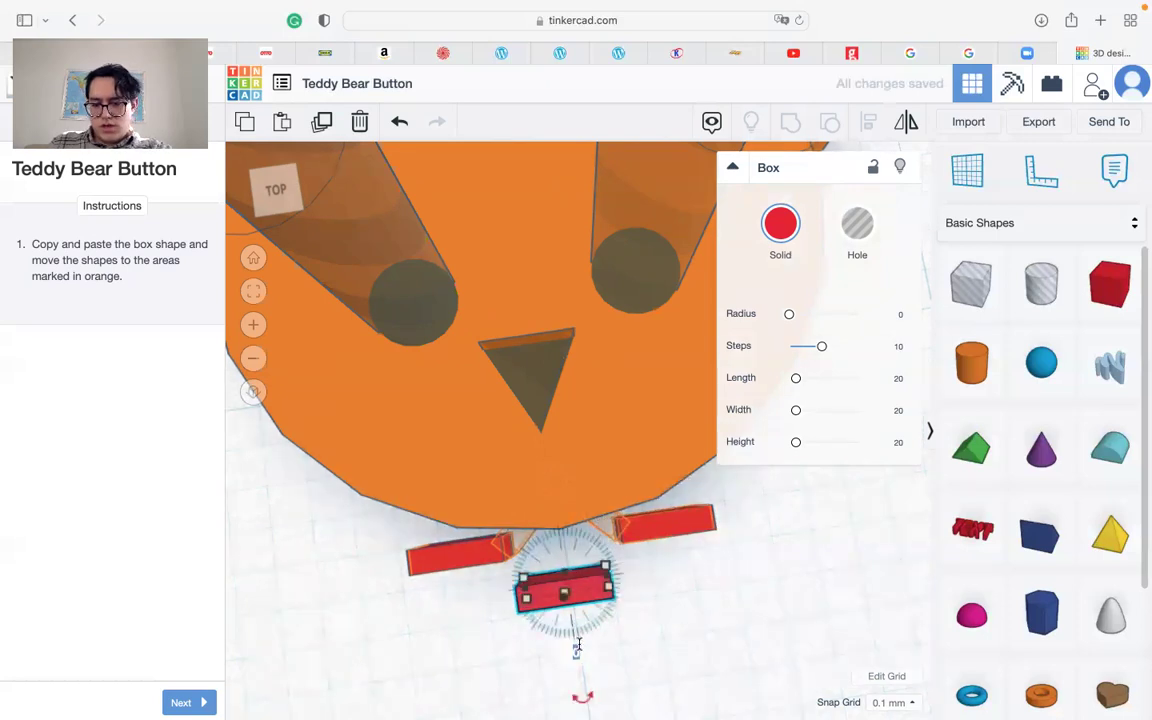
key(Return)
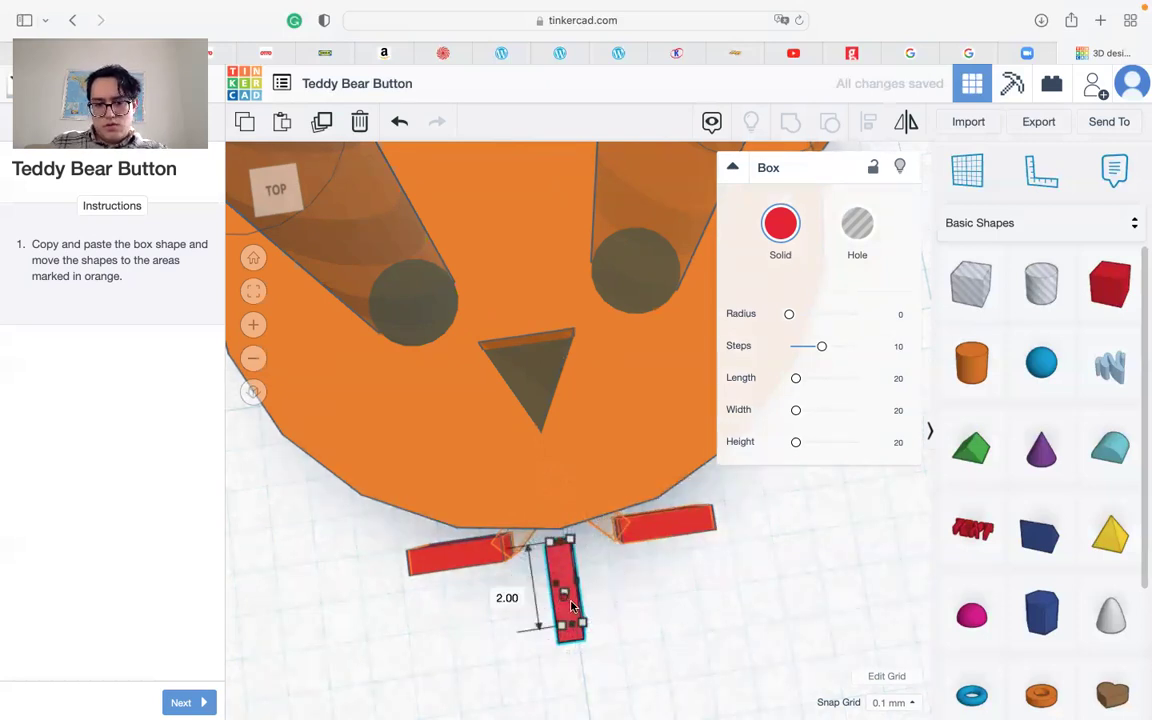
drag(573, 610, 520, 508)
Rotate a copy of the upright box 45° and place it on the left diagonal mouth outline.
click(553, 460)
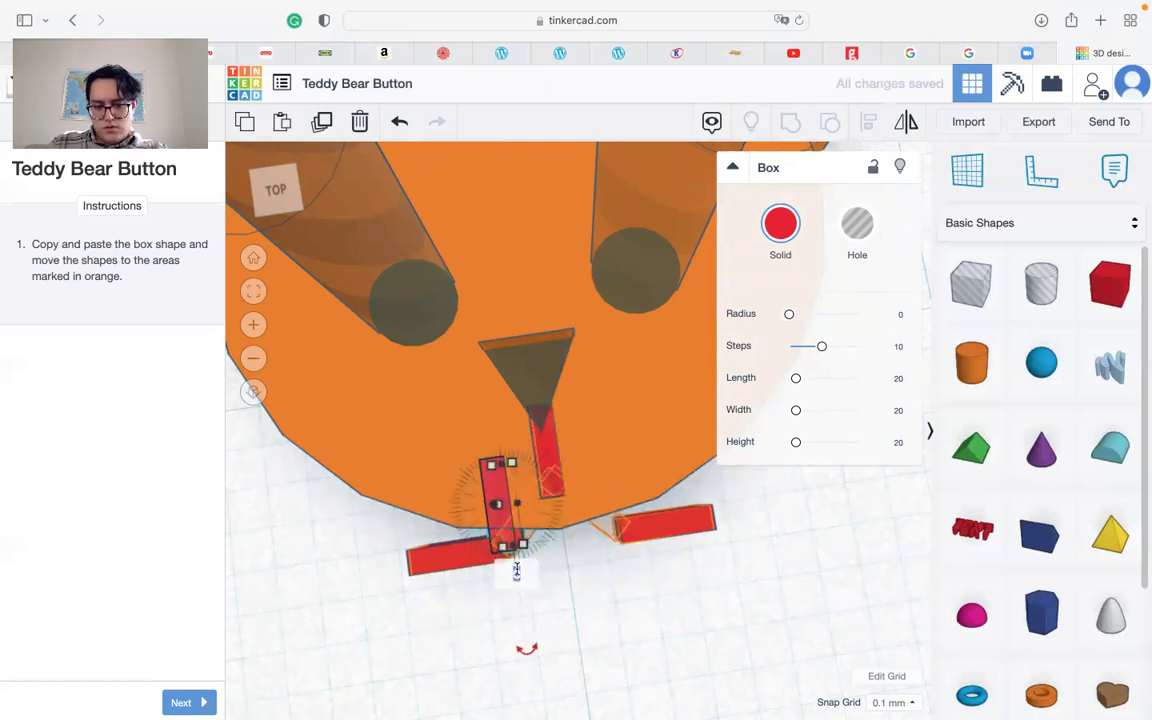
key(Return)
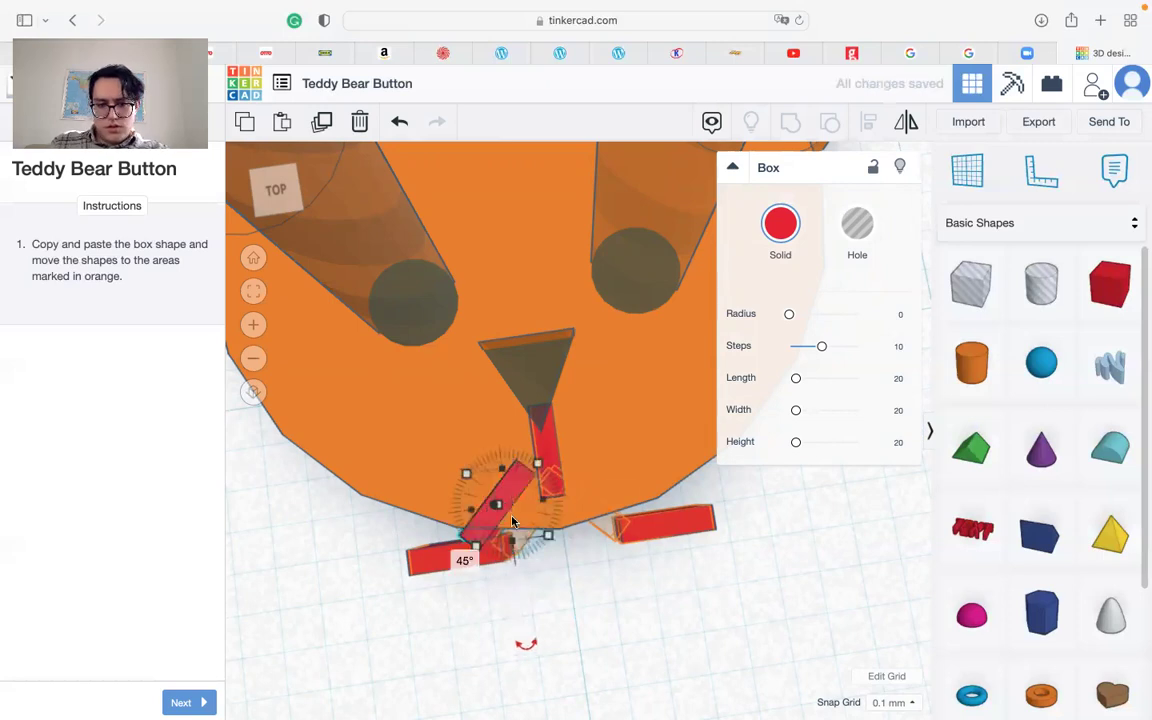
drag(514, 512, 592, 506)
Rotate the copy of the diagonal box 90°, fit it on the right diagonal mouth outline, and advance to the cylinder instruction.
click(598, 665)
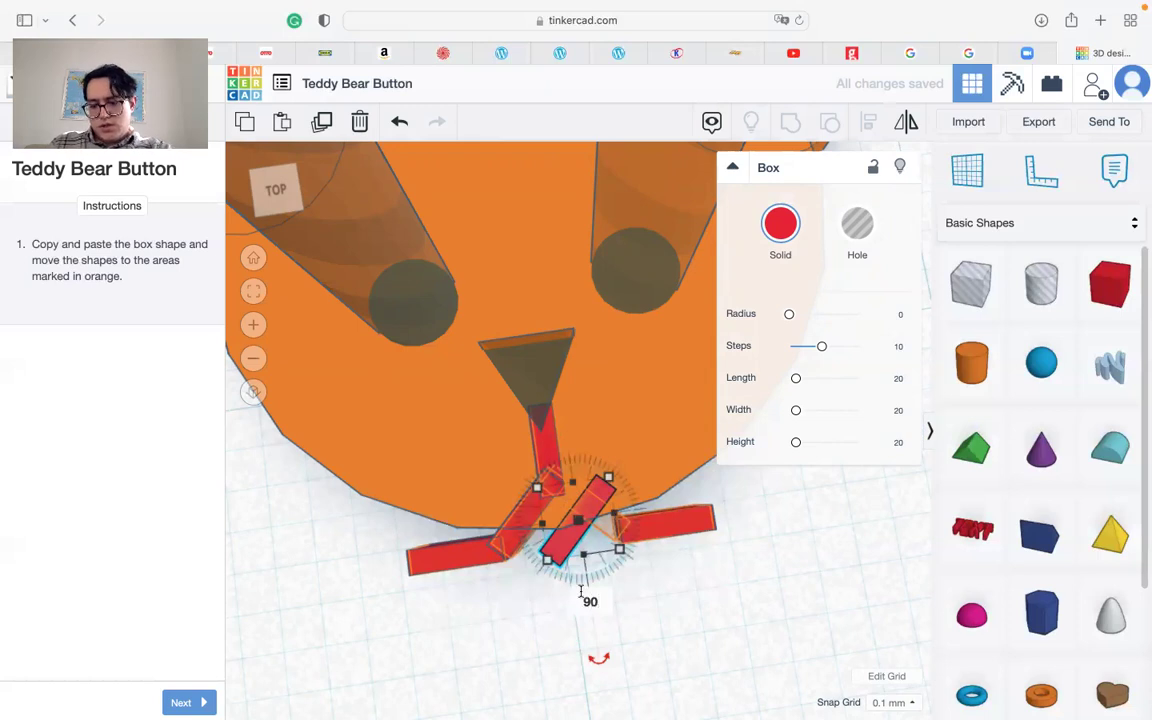
key(Return)
click(645, 627)
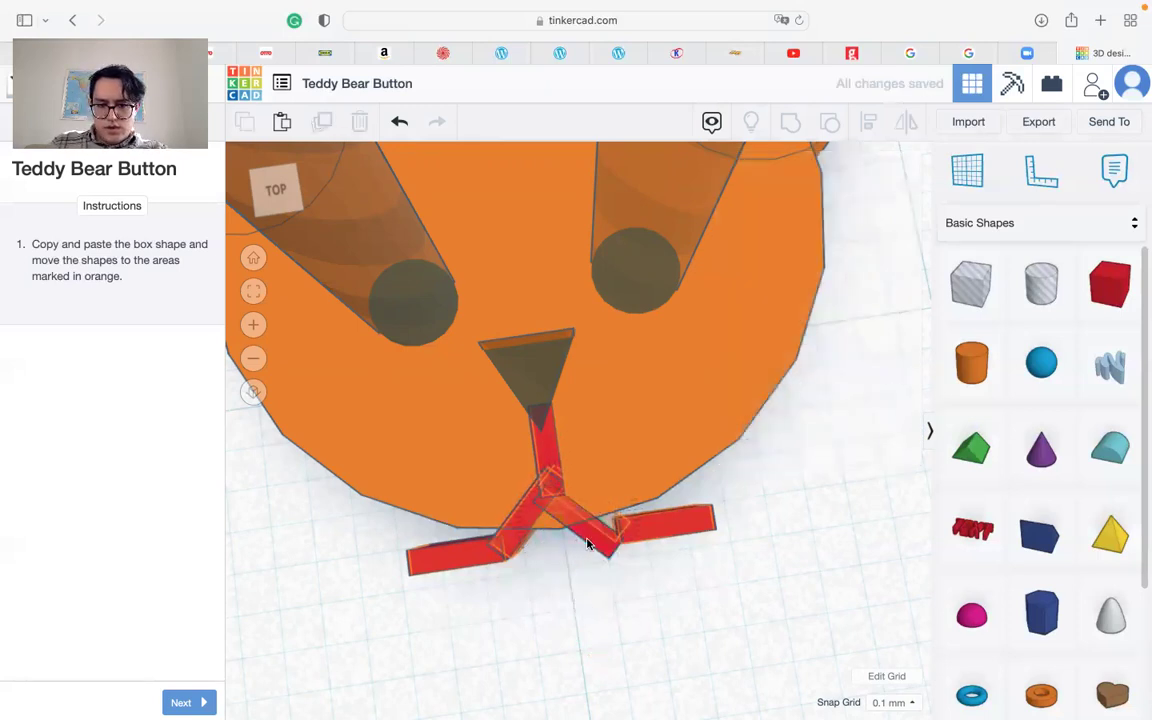
drag(587, 543, 595, 526)
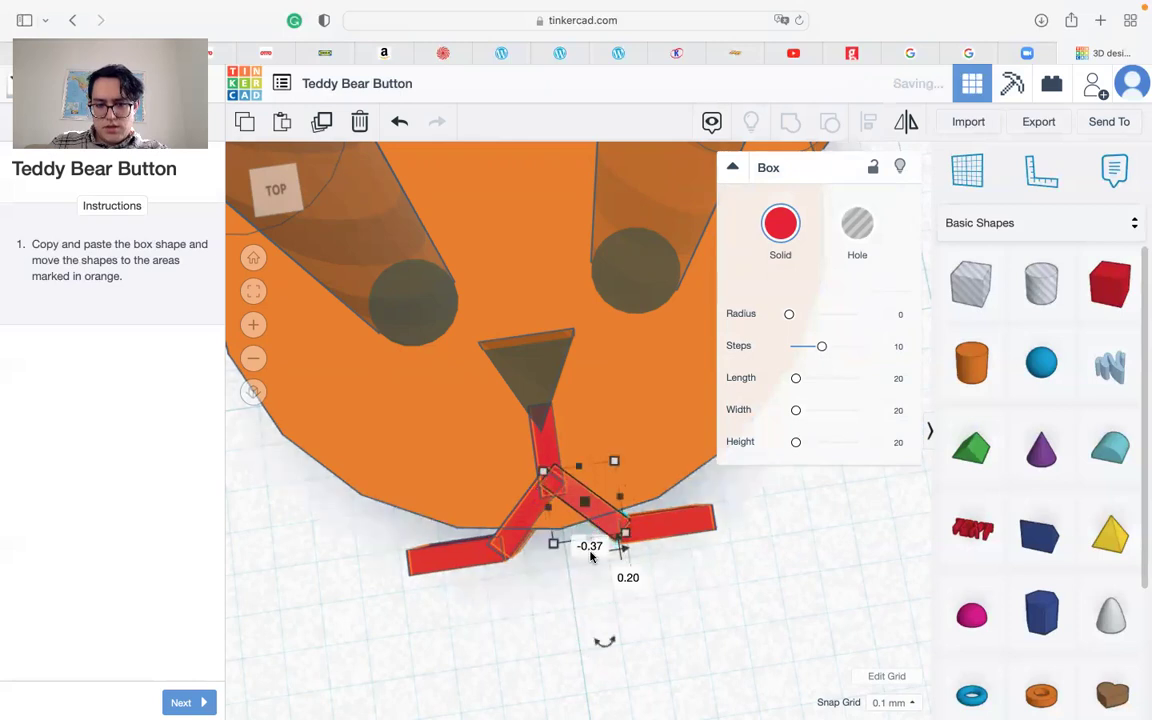
click(478, 635)
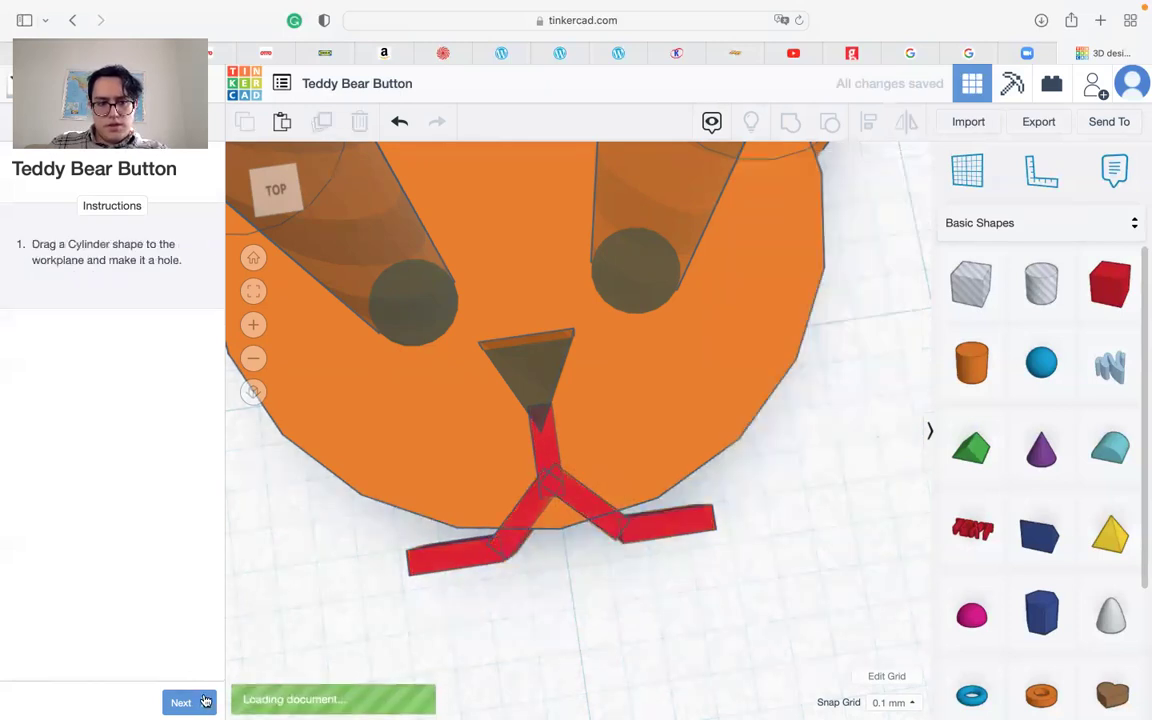
Place a Cylinder on the large outline below the bear's head as a hole and advance to the scaling instruction.
scroll(496, 509, down, 3)
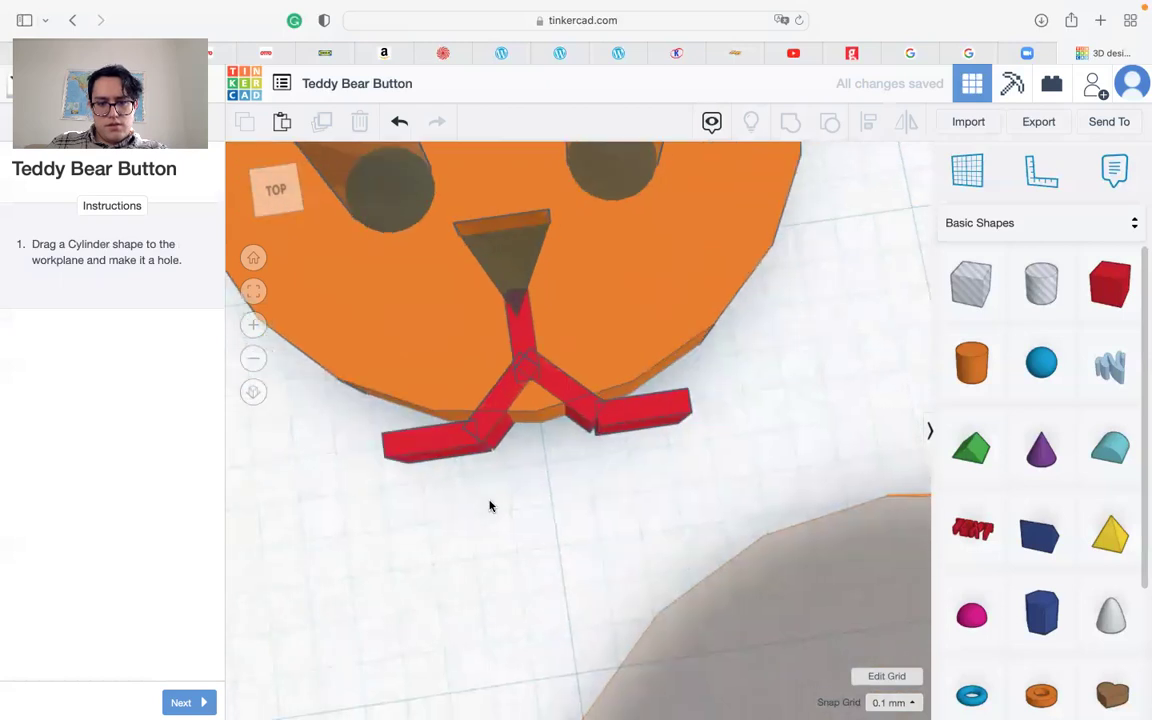
scroll(494, 504, down, 4)
scroll(543, 539, down, 2)
middle_drag(663, 535, 545, 435)
drag(963, 374, 560, 462)
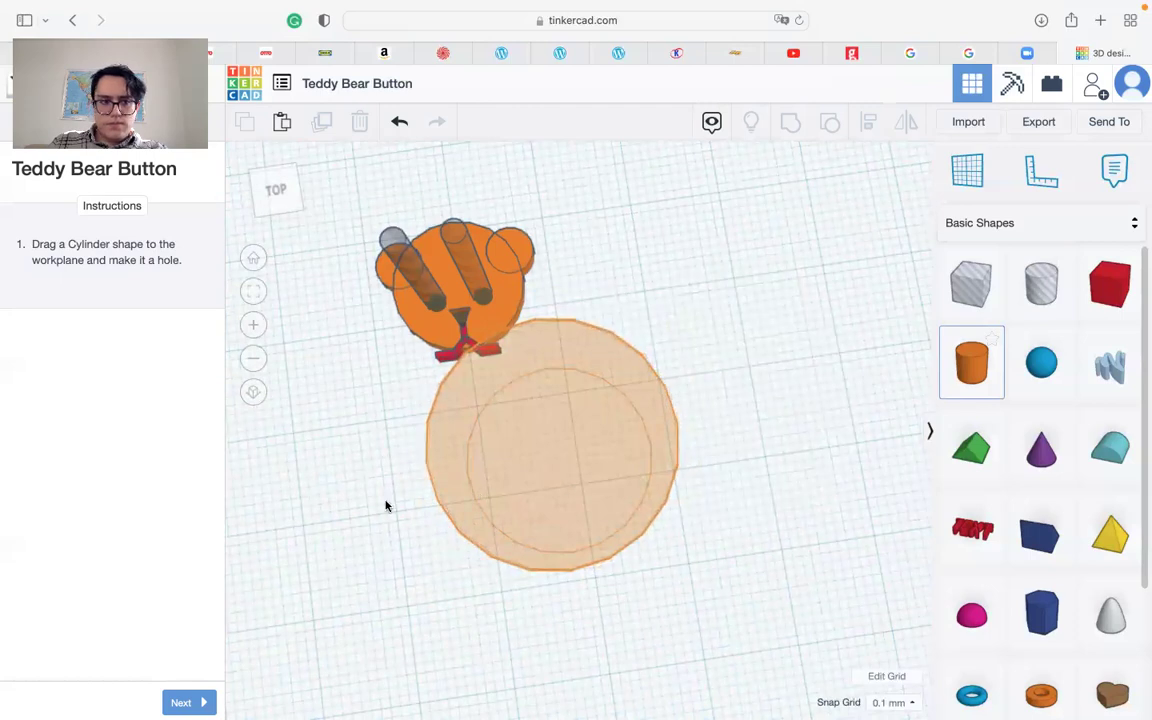
click(866, 238)
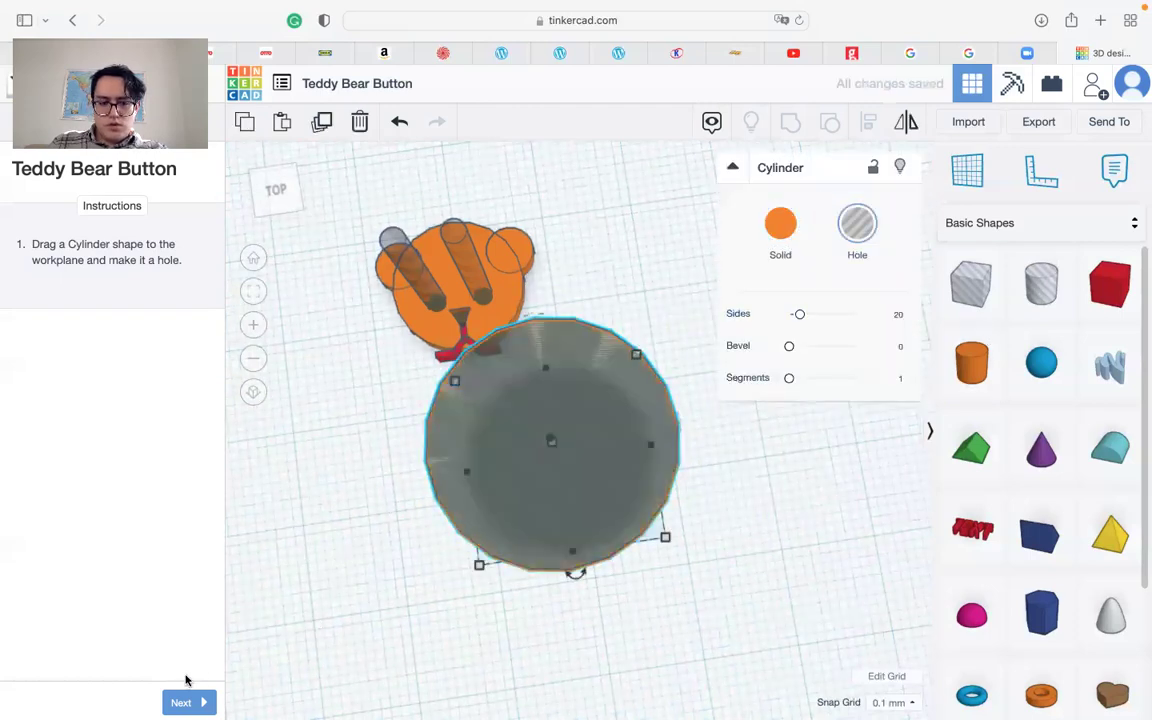
click(181, 702)
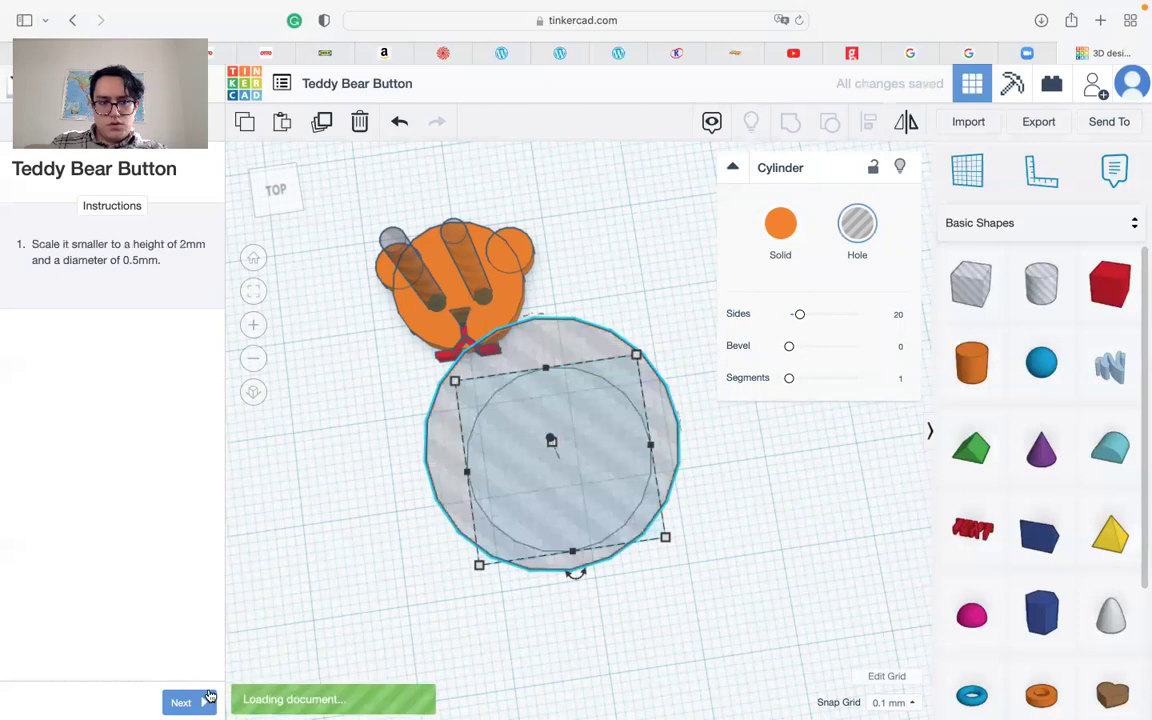
Set the cylinder hole's height to 2 mm and deselect it.
right_drag(553, 525, 561, 290)
click(561, 313)
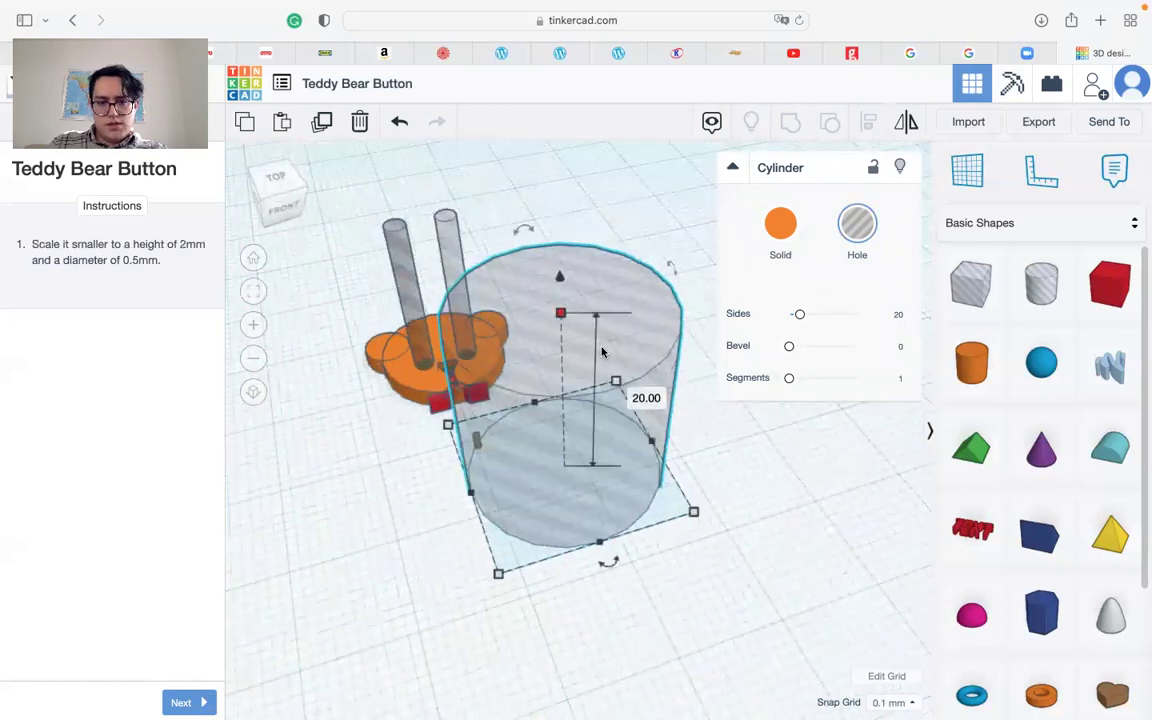
click(646, 398)
text(2)
key(Return)
click(592, 597)
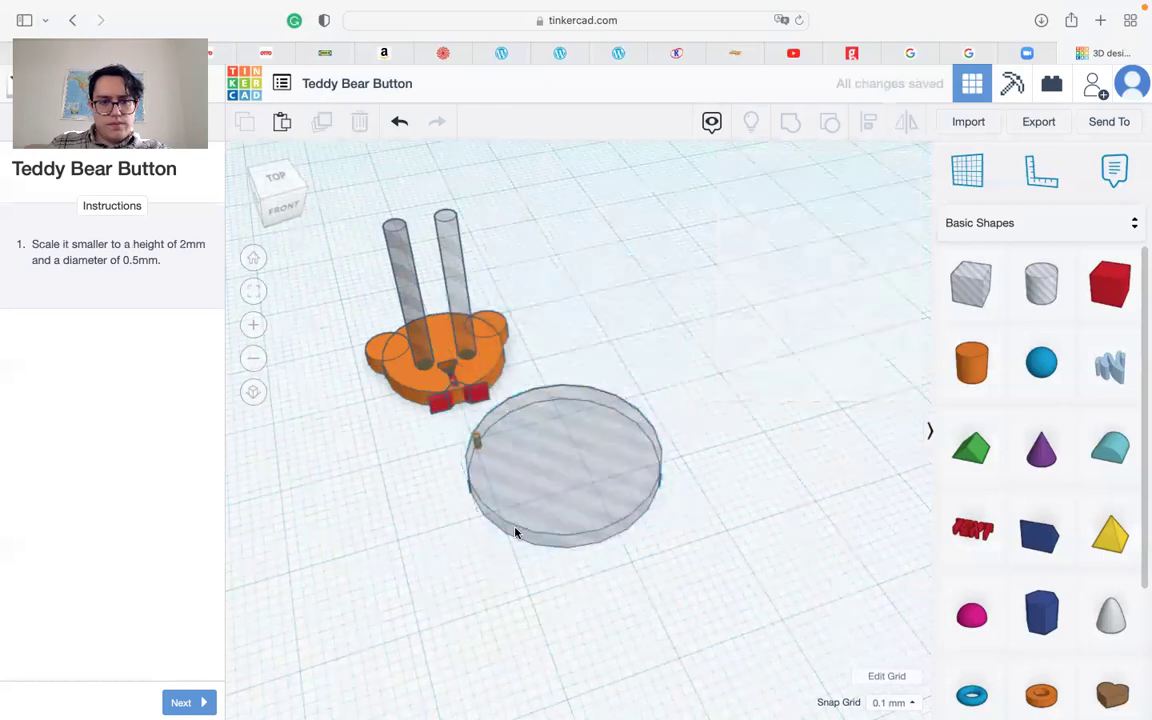
Resize the cylinder hole's base to 0.5 mm by 0.5 mm.
click(586, 463)
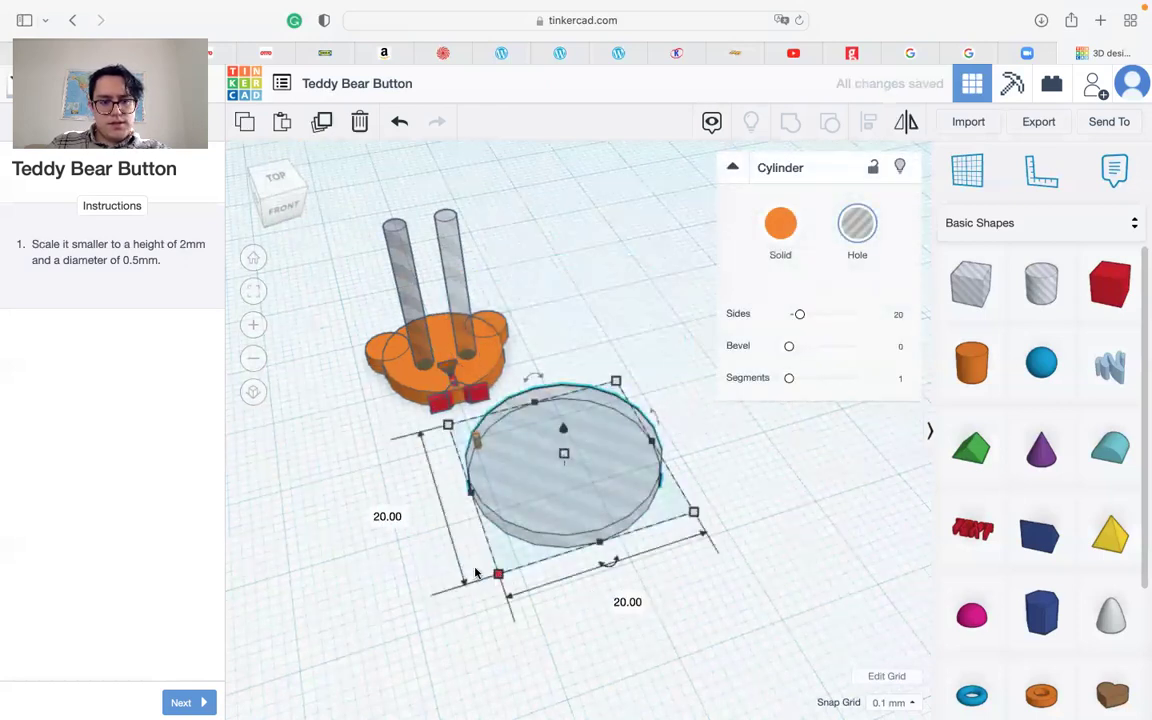
click(388, 517)
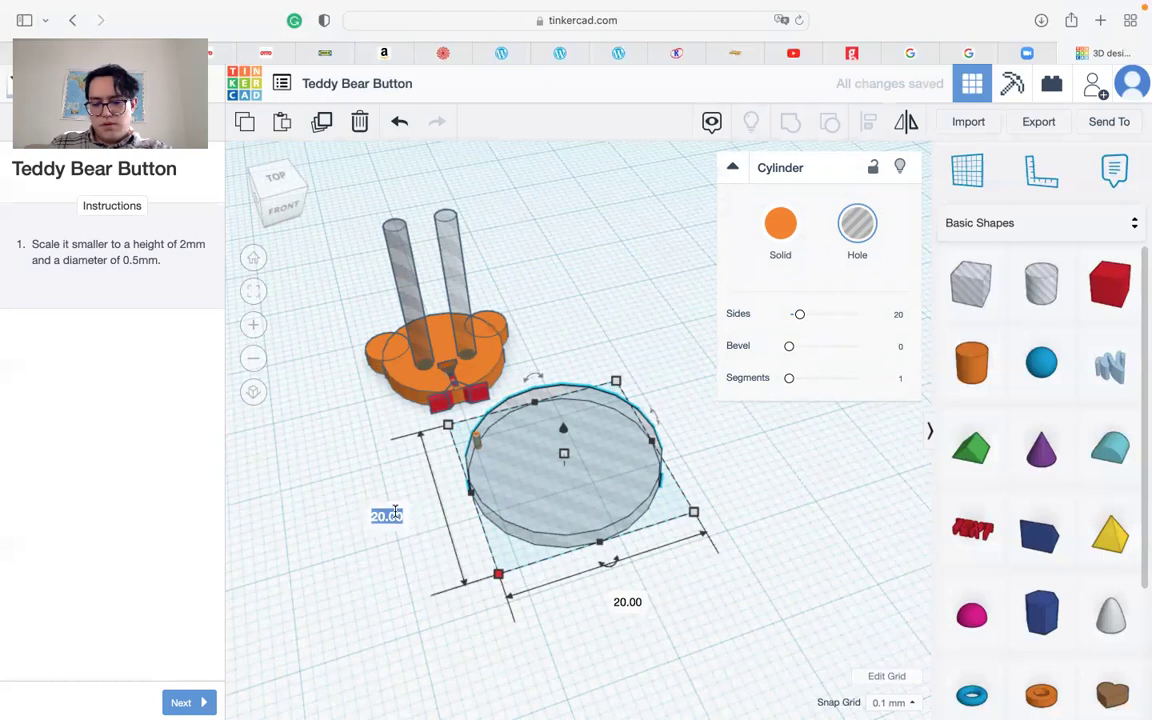
text(0.5)
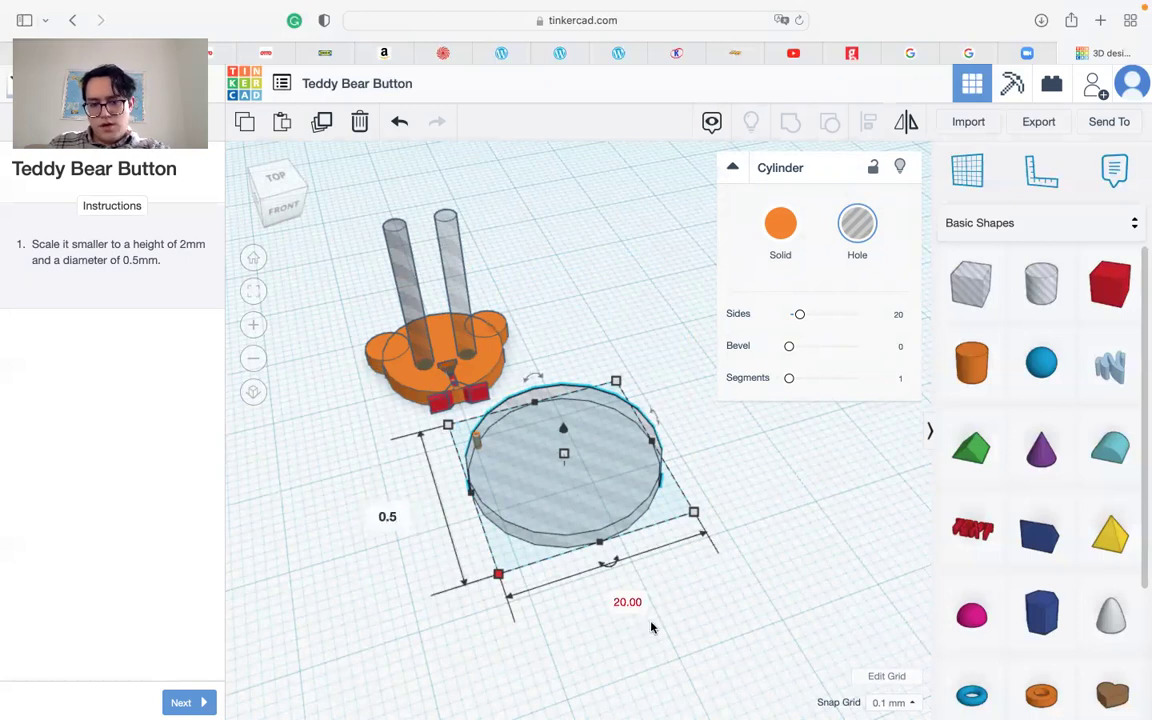
key(Tab)
text(0)
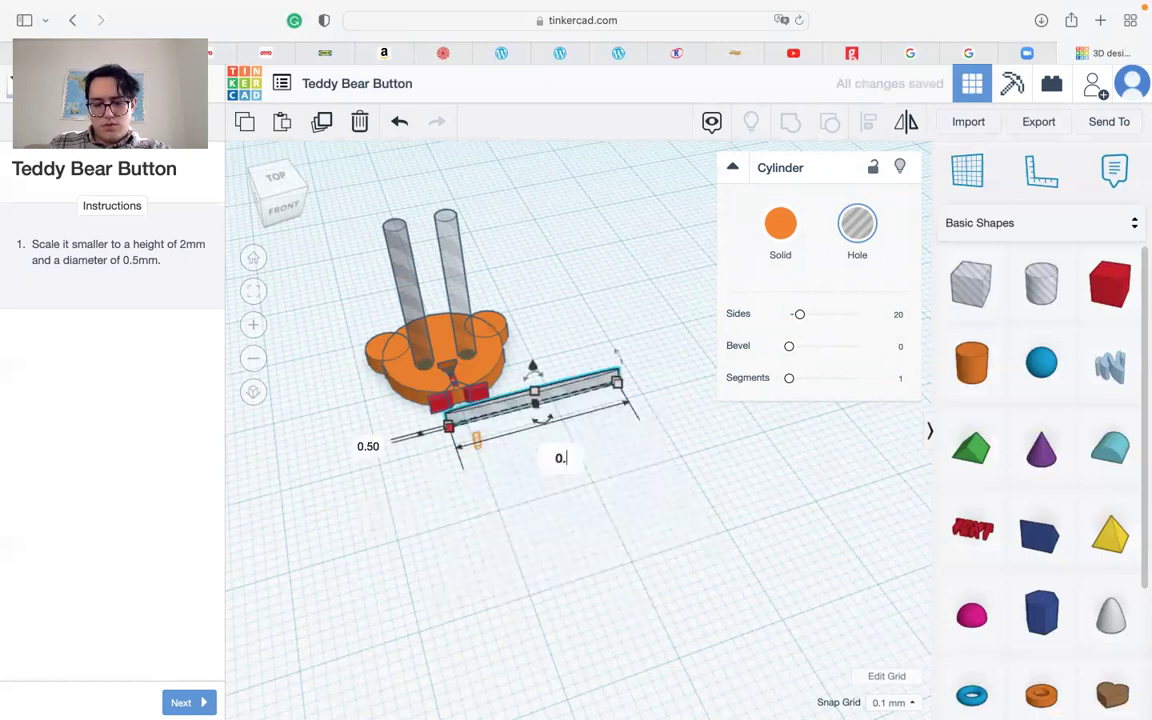
text(.5)
key(Return)
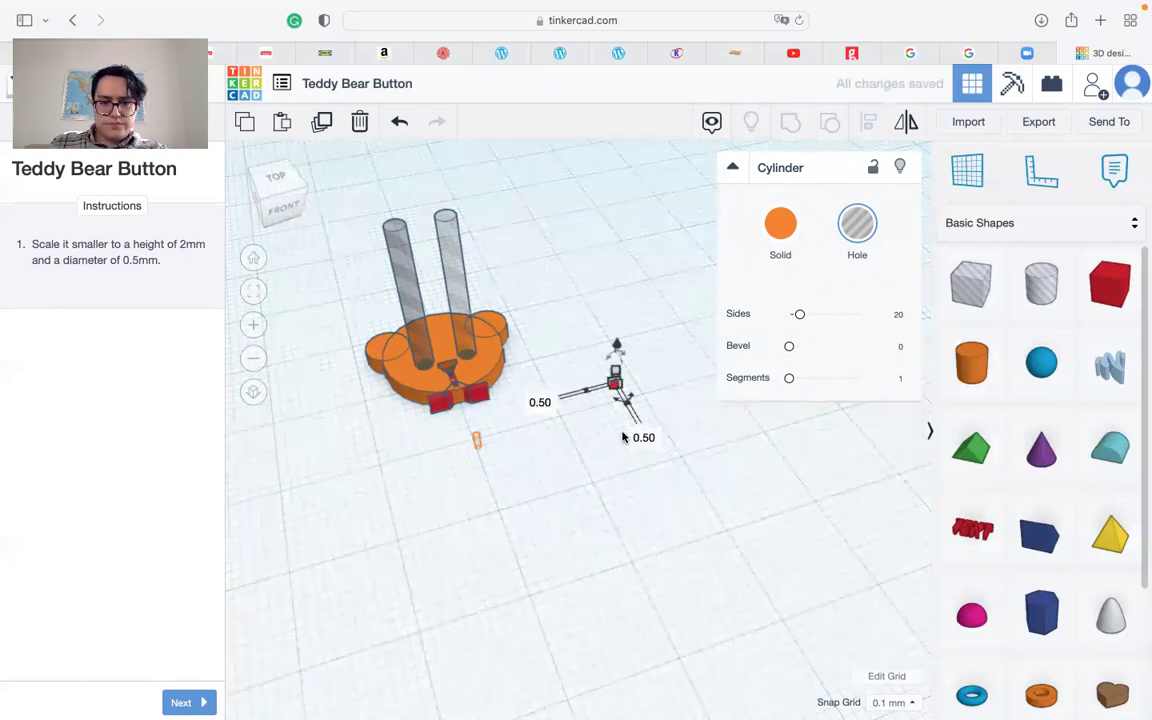
Move the small cylinder hole onto its orange outline below the bear's mouth and advance to the copy-and-paste instruction.
scroll(629, 360, up, 3)
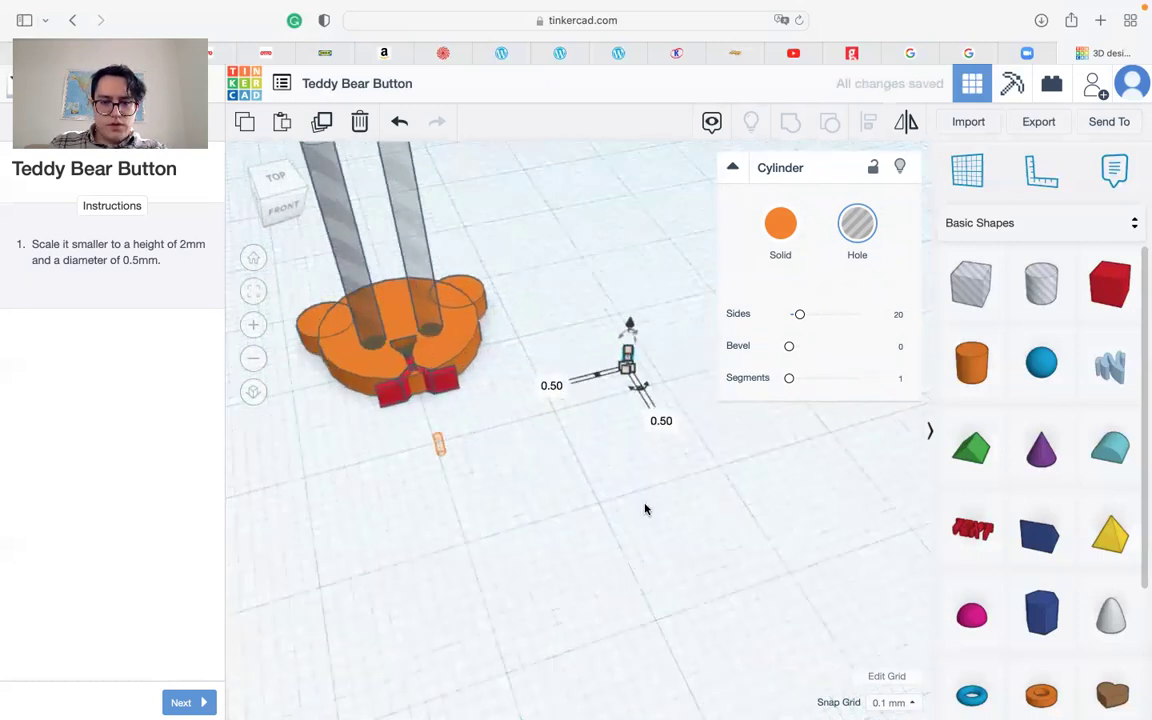
click(655, 365)
drag(629, 360, 436, 445)
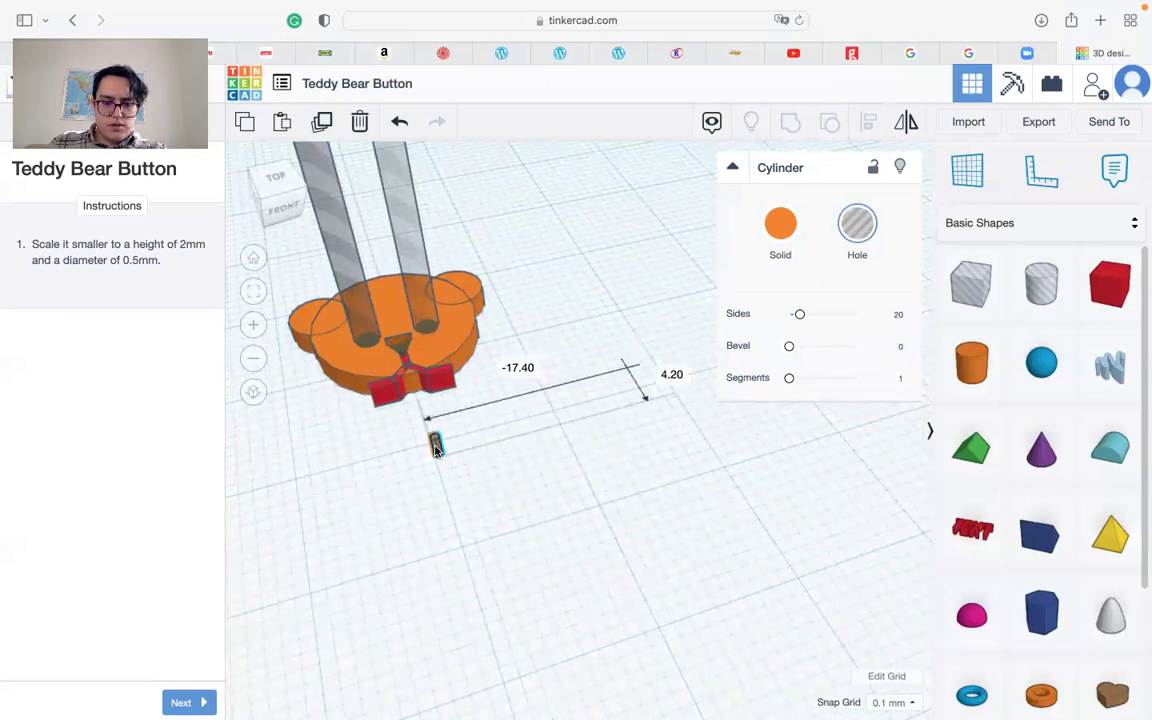
click(210, 702)
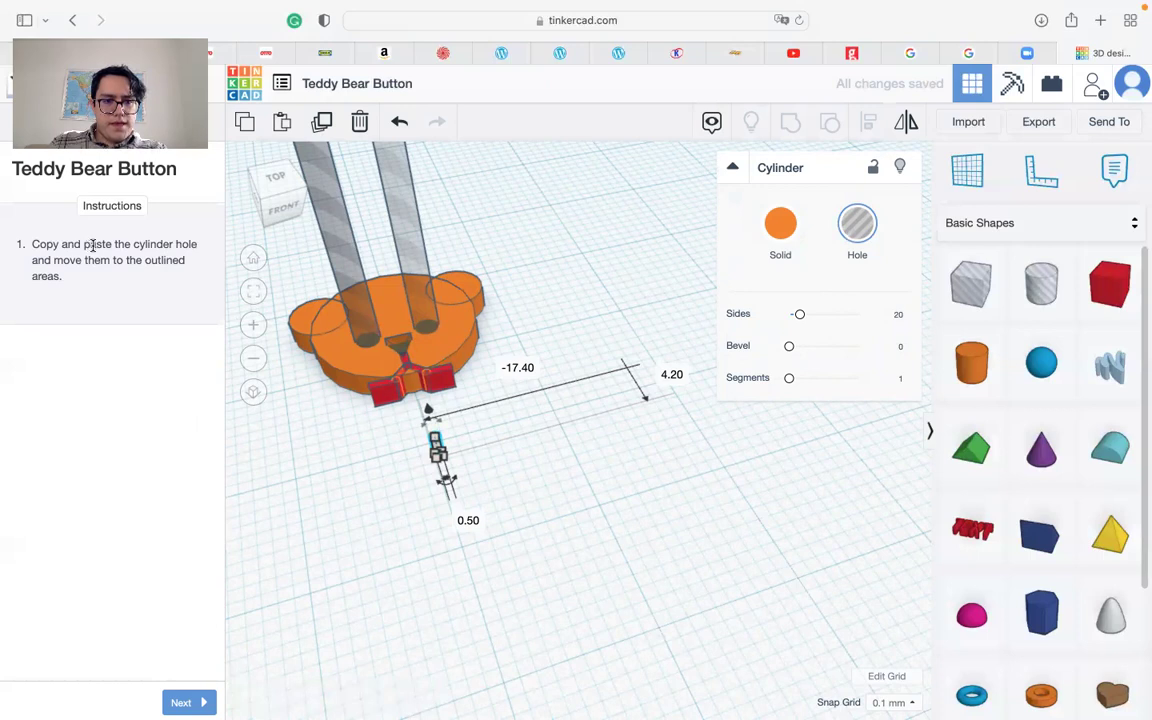
Move the small cylinder hole up to the left round outline on the bear's mouth.
right_drag(374, 311, 371, 440)
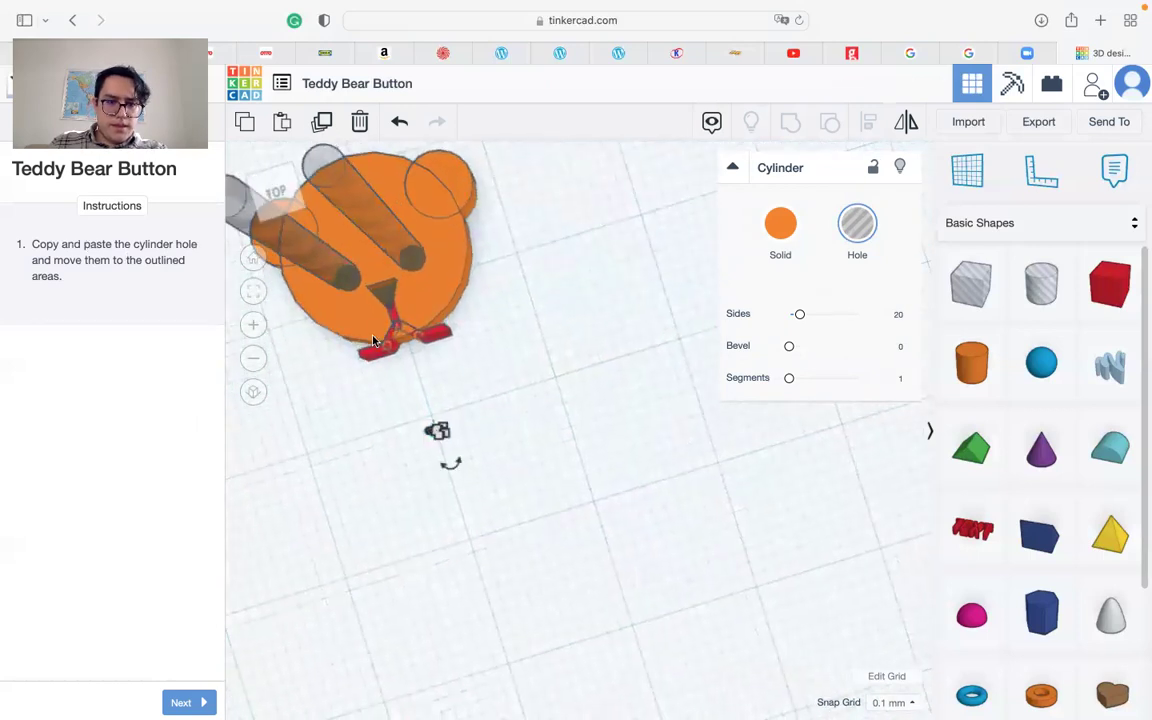
middle_drag(405, 336, 494, 371)
right_drag(494, 372, 514, 473)
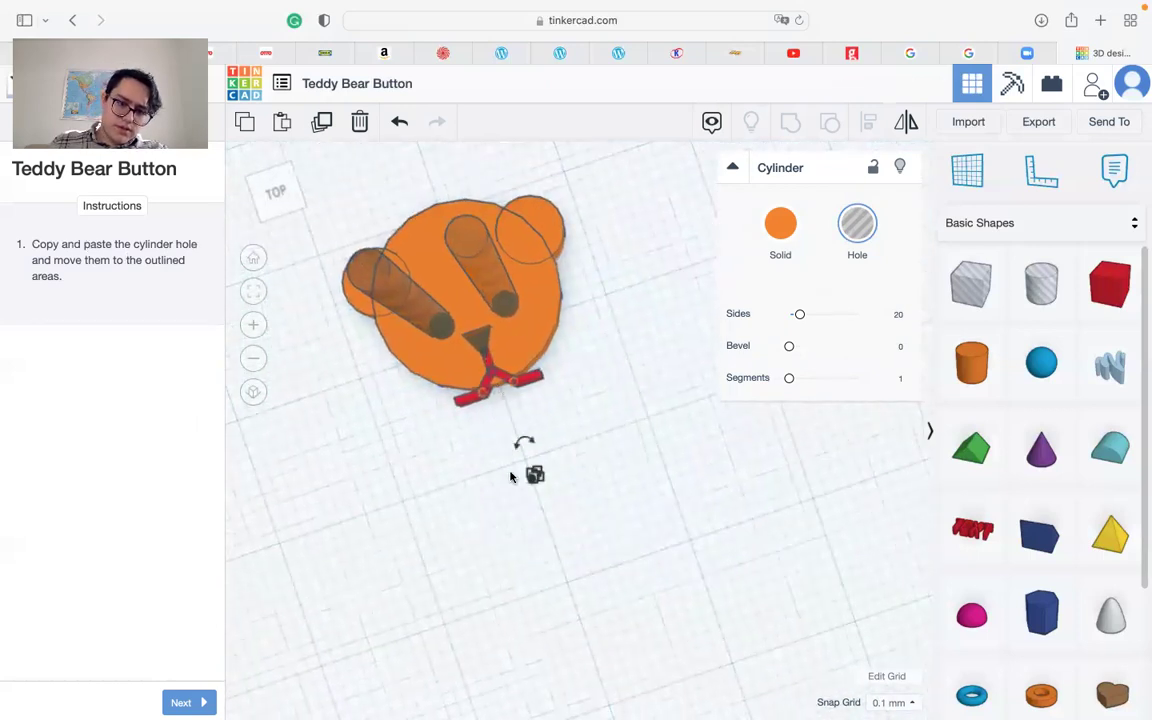
click(533, 474)
click(533, 476)
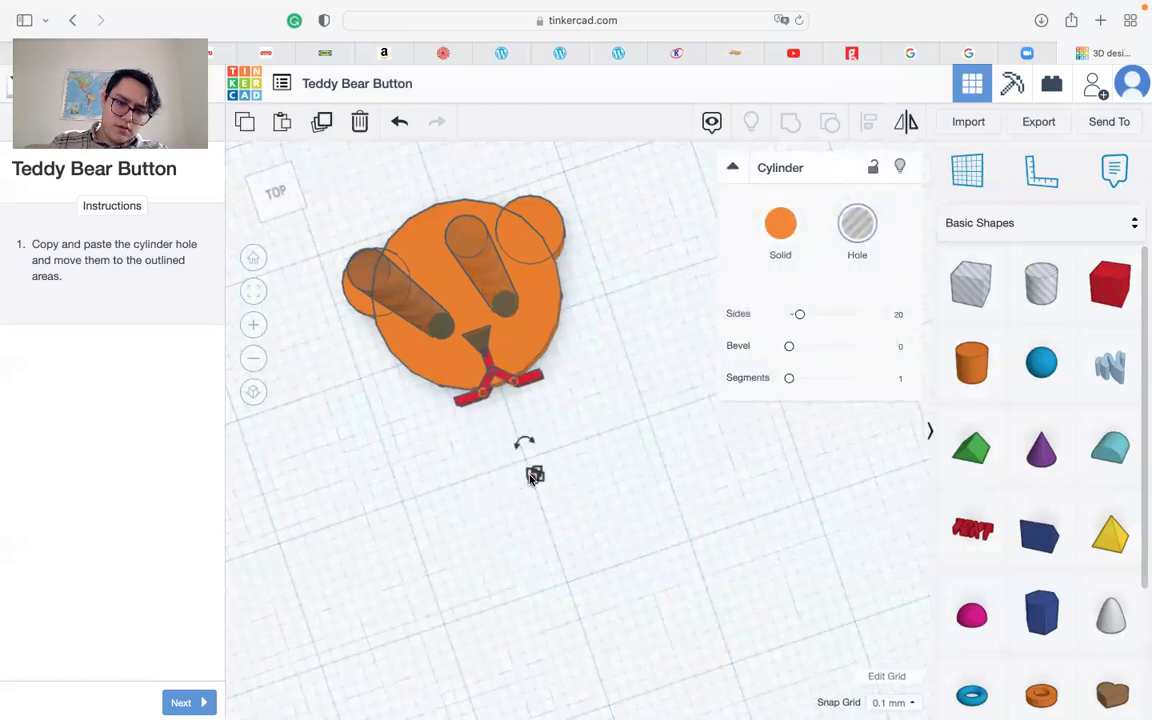
click(565, 482)
drag(531, 474, 476, 393)
scroll(476, 393, down, 4)
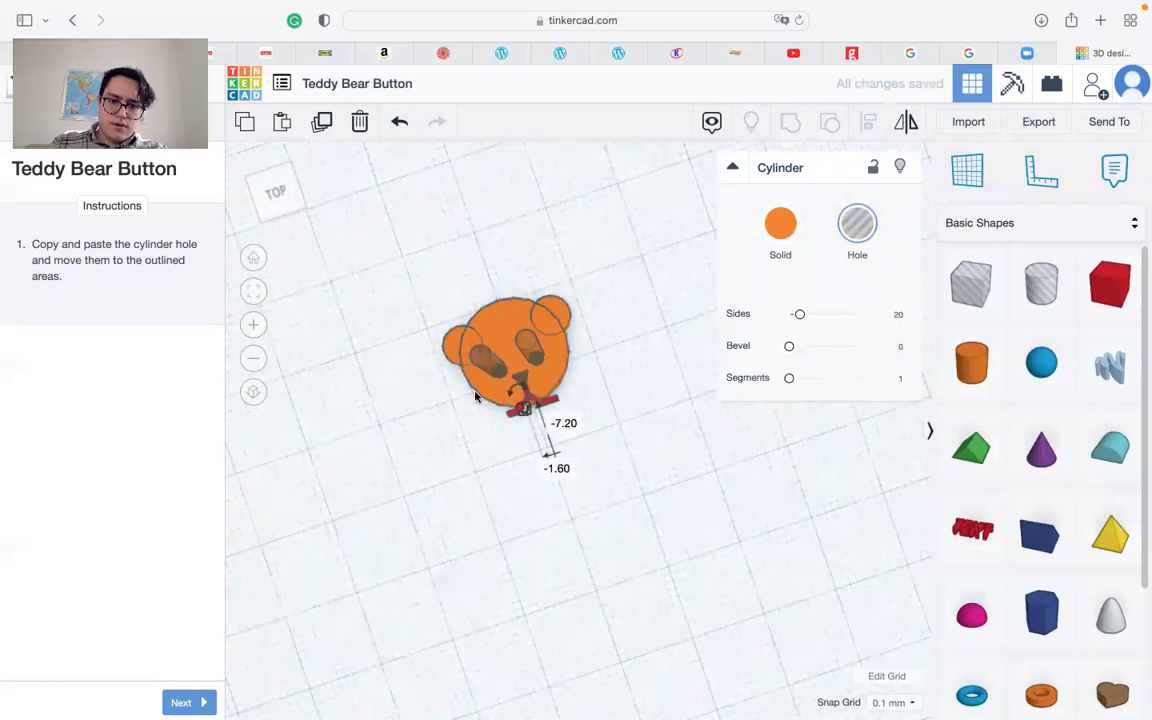
Examine the cylinder hole's fit in the left round outline on the bear's mouth from above and from the front.
scroll(494, 429, up, 8)
middle_drag(572, 446, 683, 563)
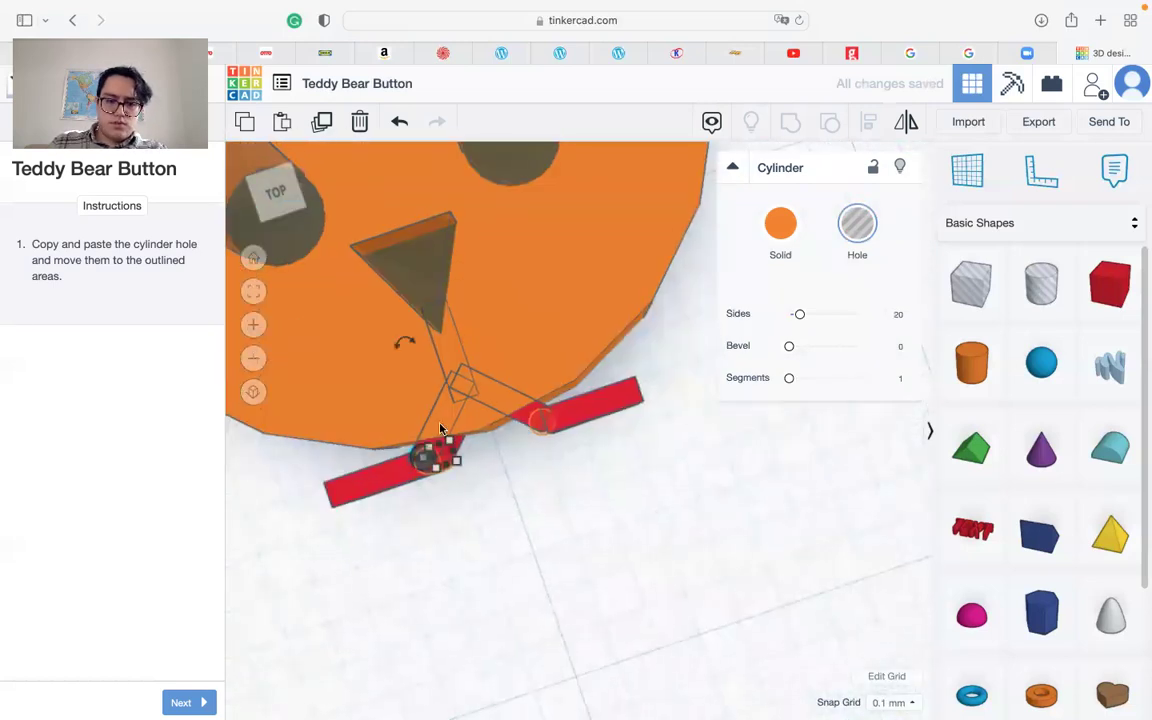
middle_drag(412, 497, 543, 499)
scroll(540, 499, down, 3)
scroll(524, 492, up, 2)
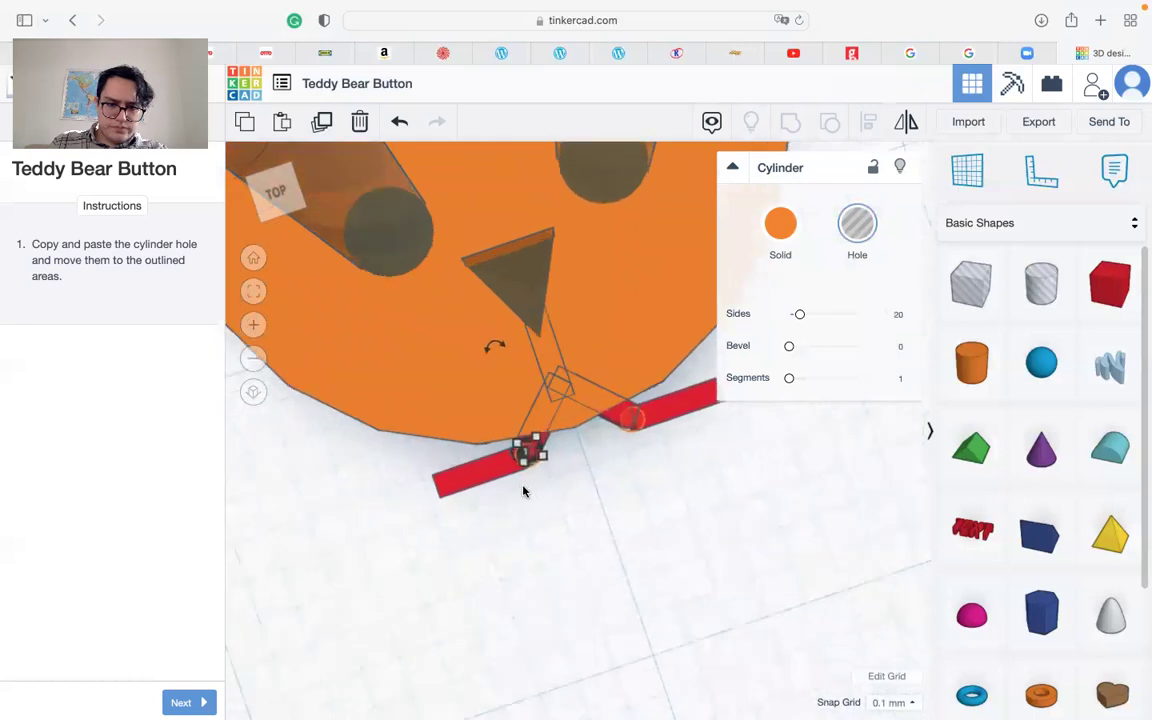
scroll(582, 516, up, 1)
click(598, 494)
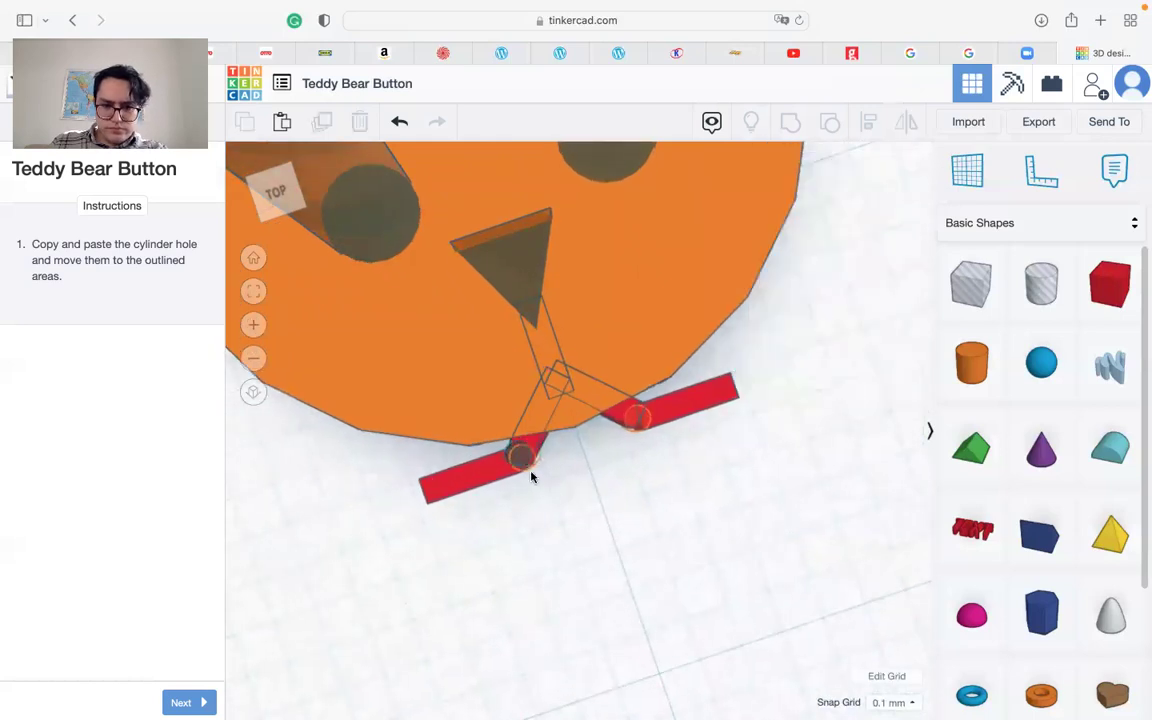
right_drag(530, 475, 508, 404)
scroll(508, 460, down, 5)
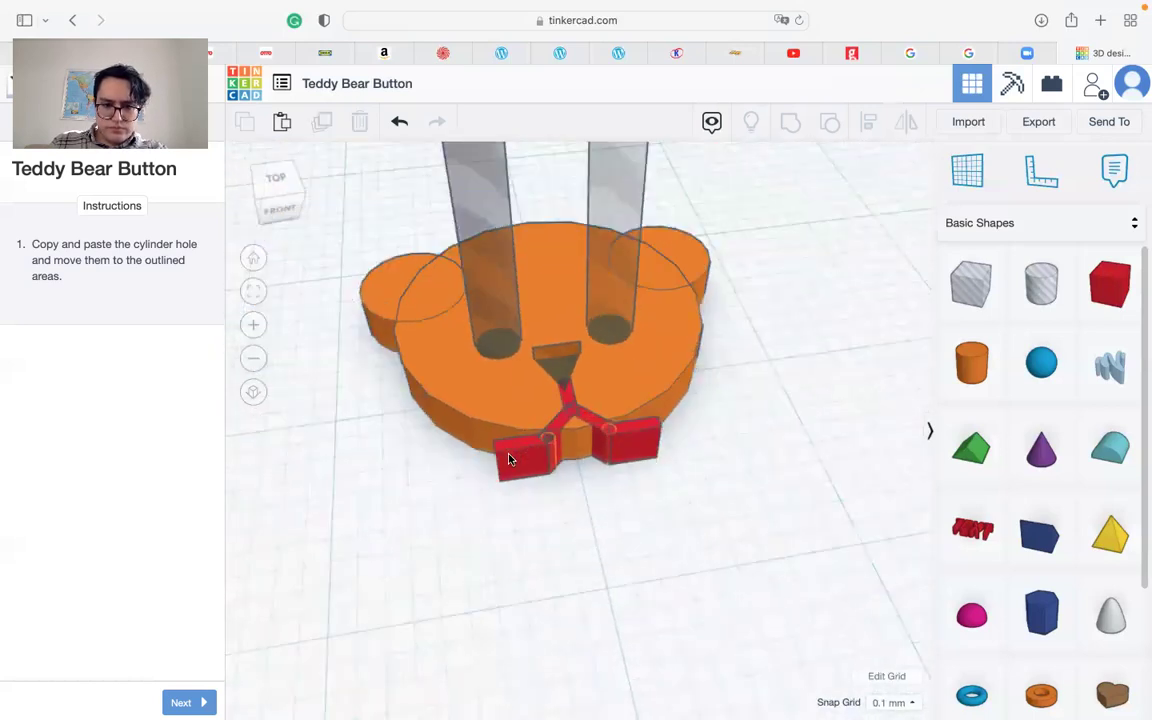
scroll(506, 456, up, 5)
click(531, 474)
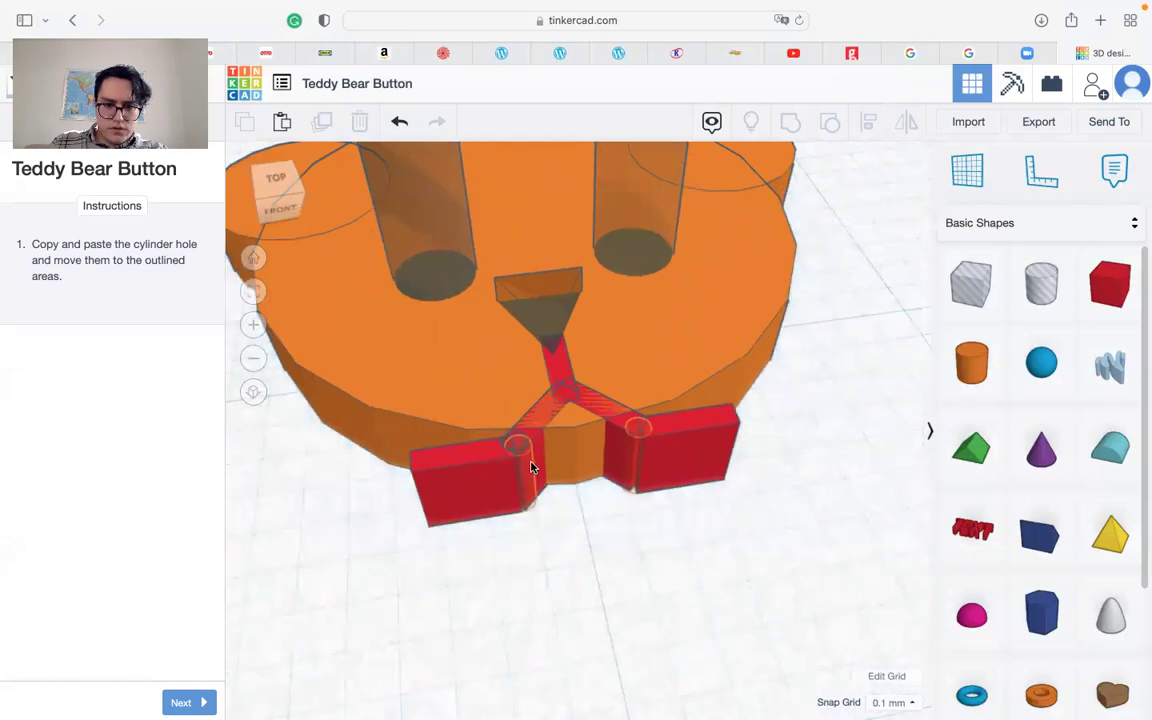
Nudge the small cylinder hole into line with the left round outline on the bear's mouth.
click(515, 445)
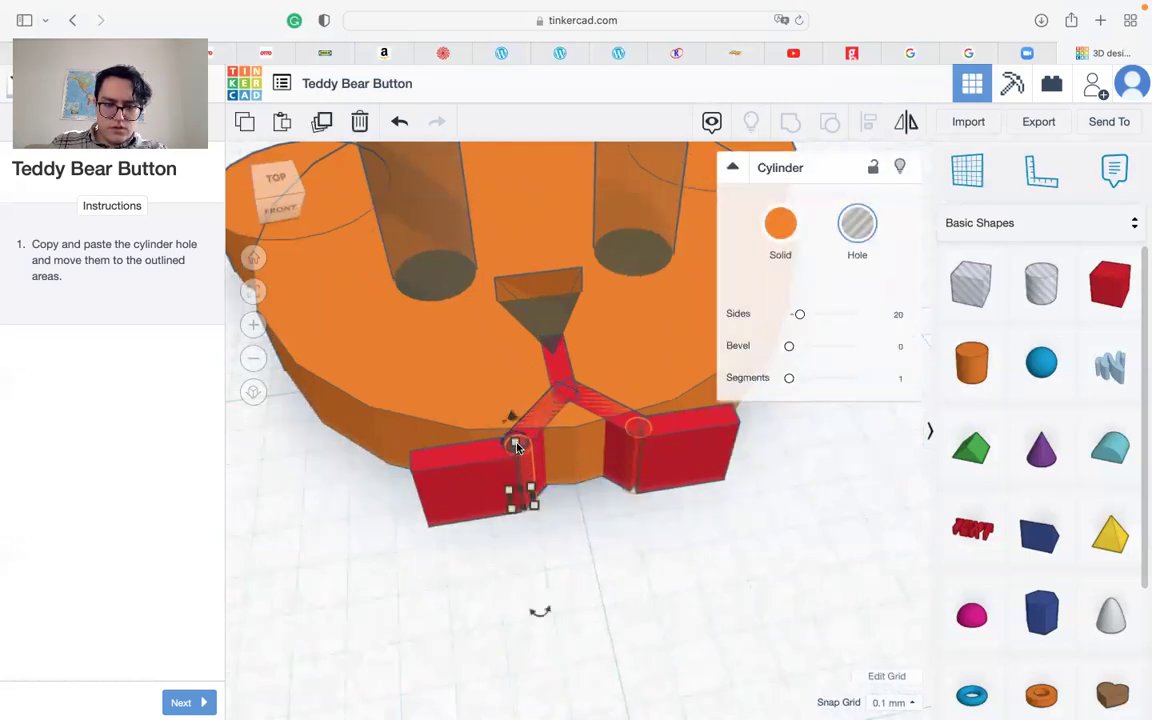
key(Down)
key(Down)
key(Down)
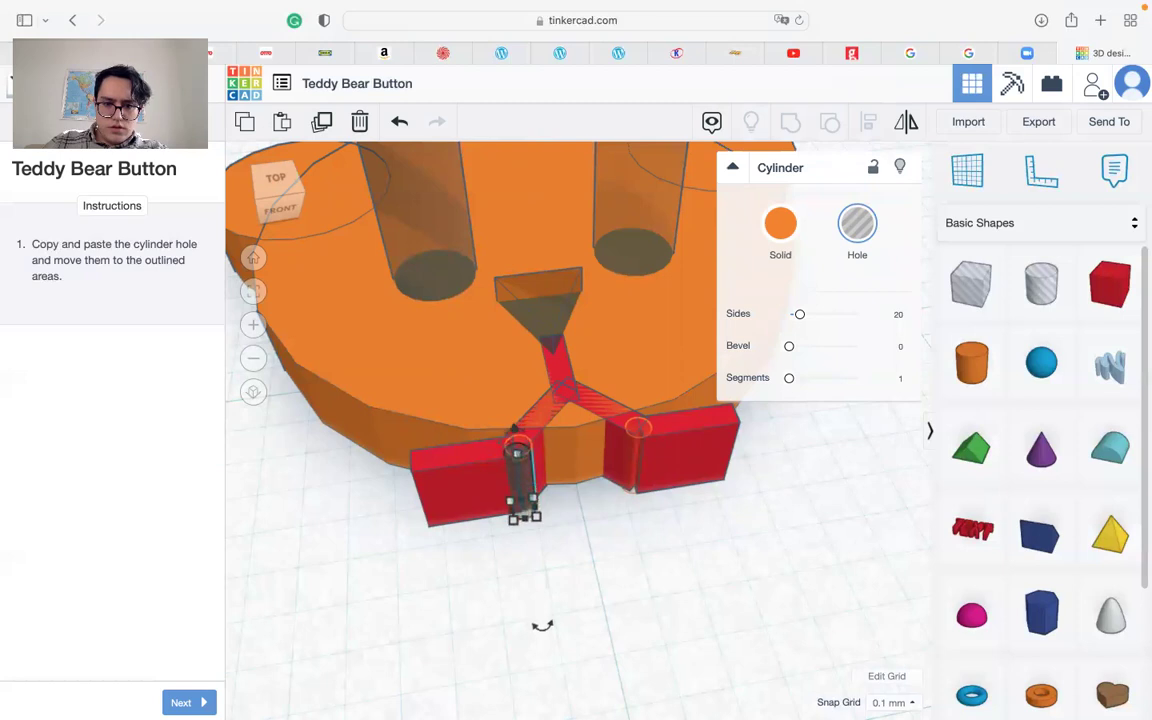
key(Up)
key(Up)
key(Left)
drag(510, 445, 520, 445)
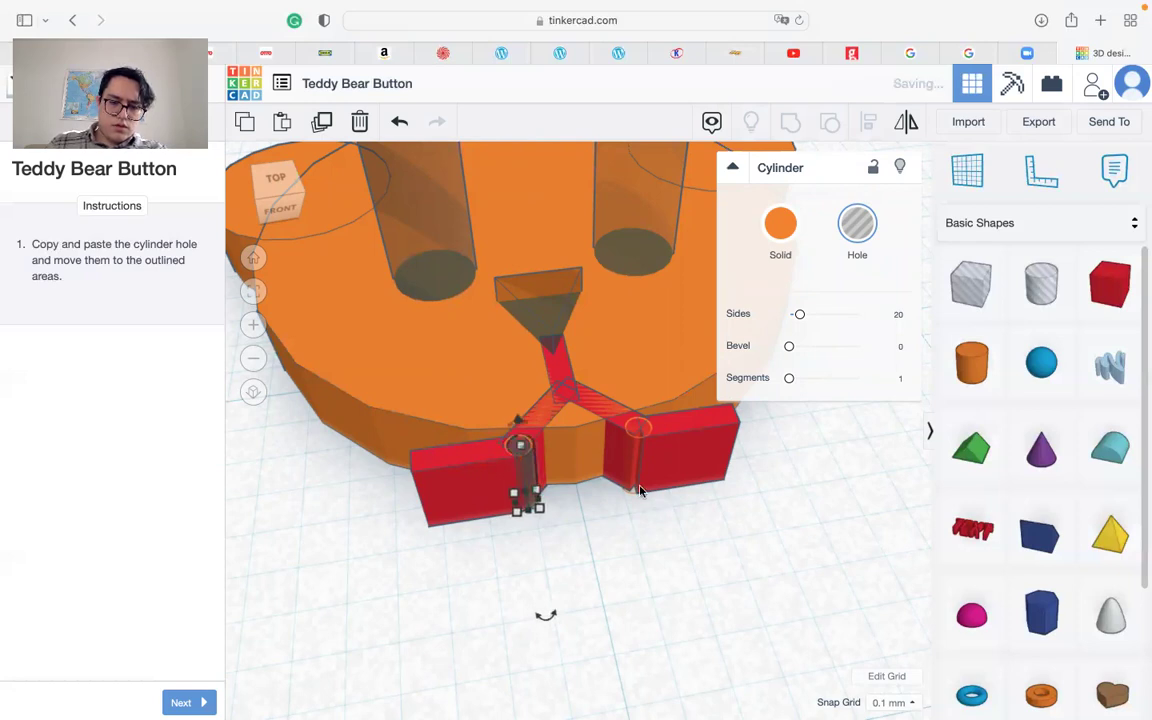
Place a copy of the cylinder hole on the right round outline, about 2.4 mm away, and advance to the grouping instruction.
drag(528, 470, 648, 472)
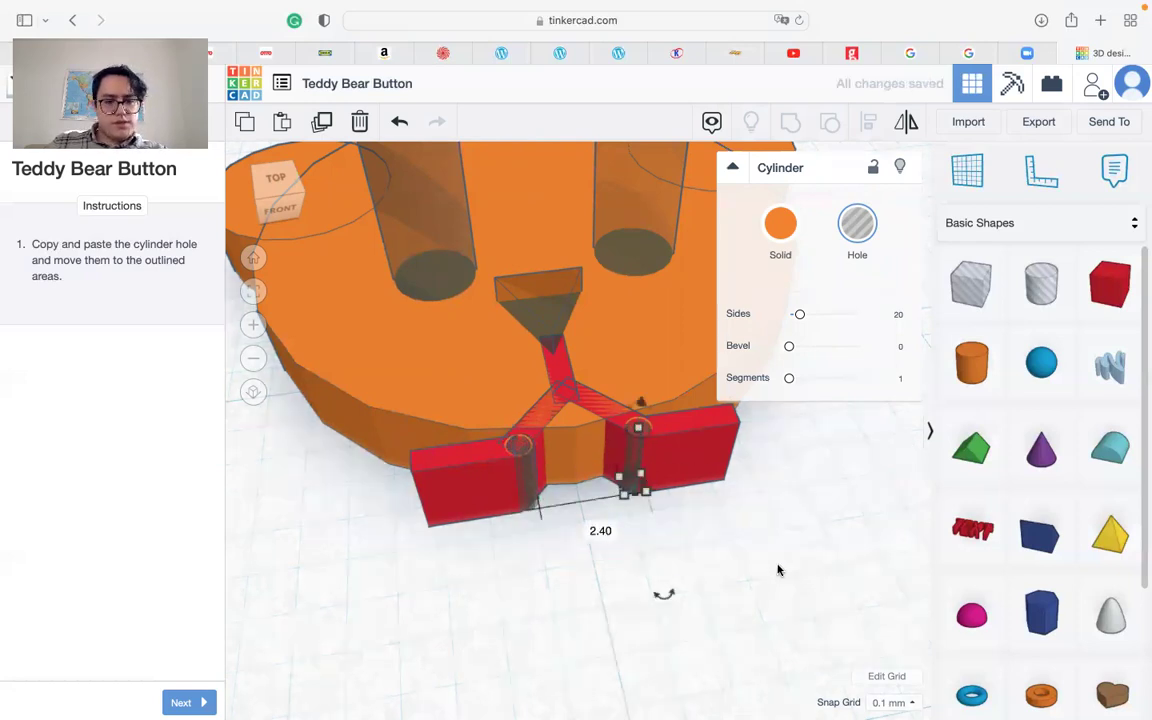
click(358, 648)
click(190, 702)
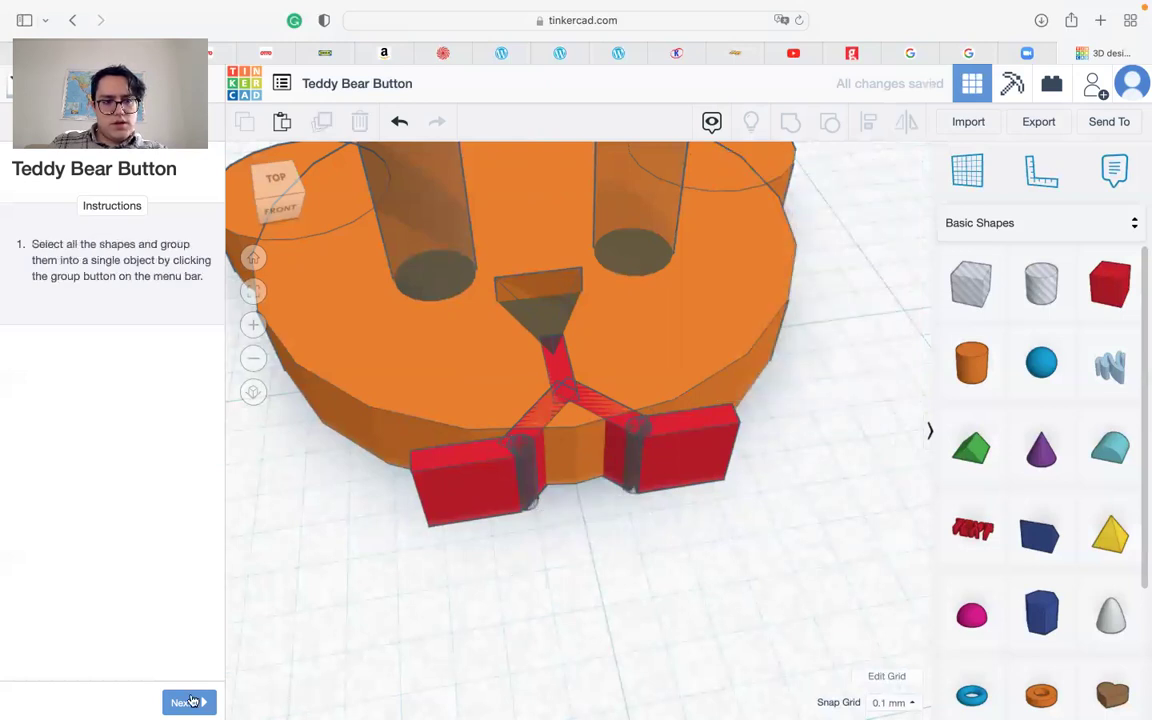
Try to select all of the bear's shapes and group them into a single object.
middle_drag(547, 536, 568, 612)
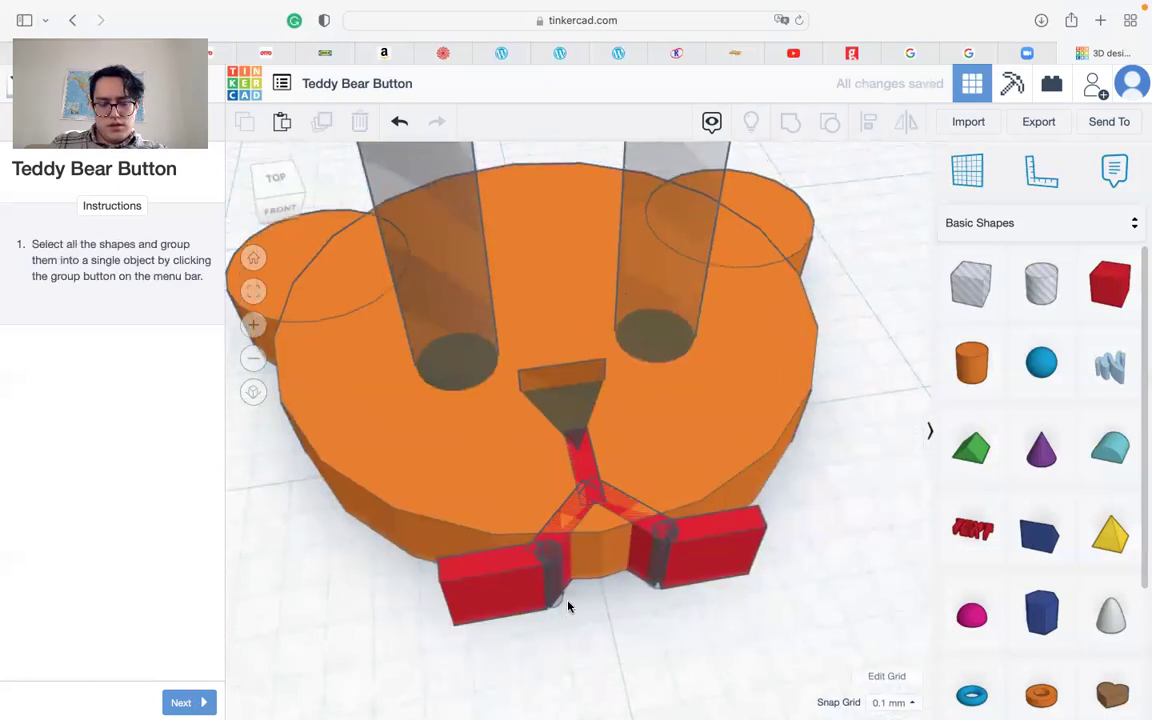
right_drag(578, 490, 558, 566)
drag(370, 576, 800, 423)
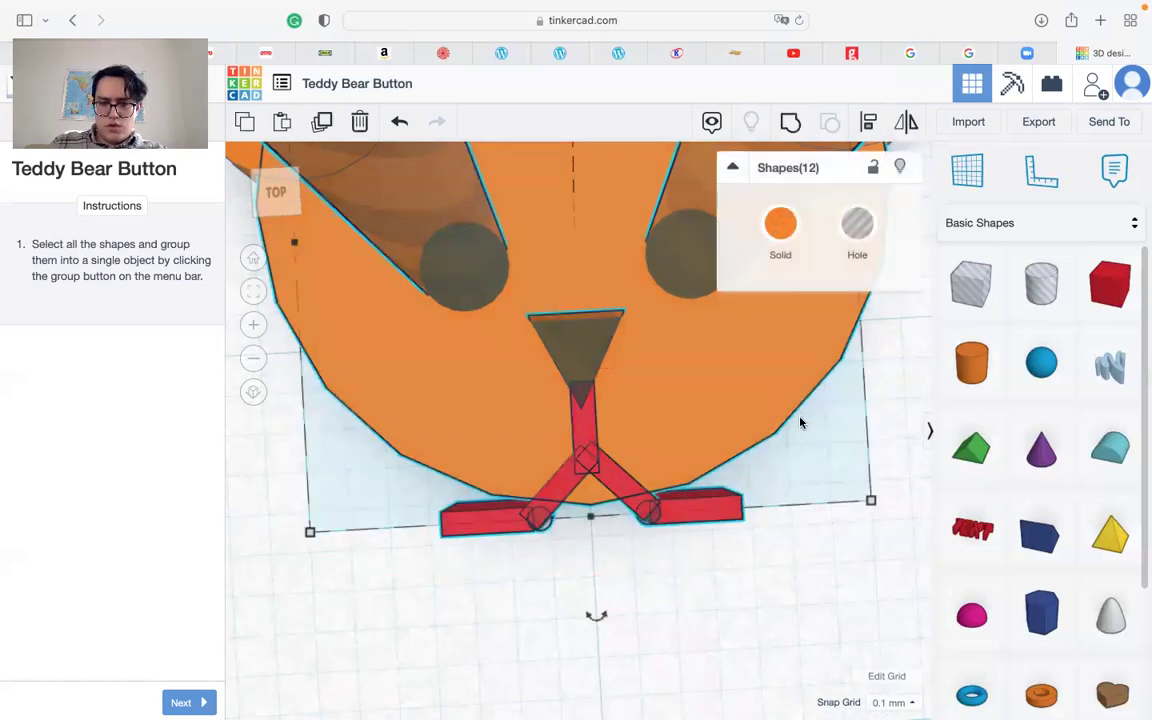
click(458, 532)
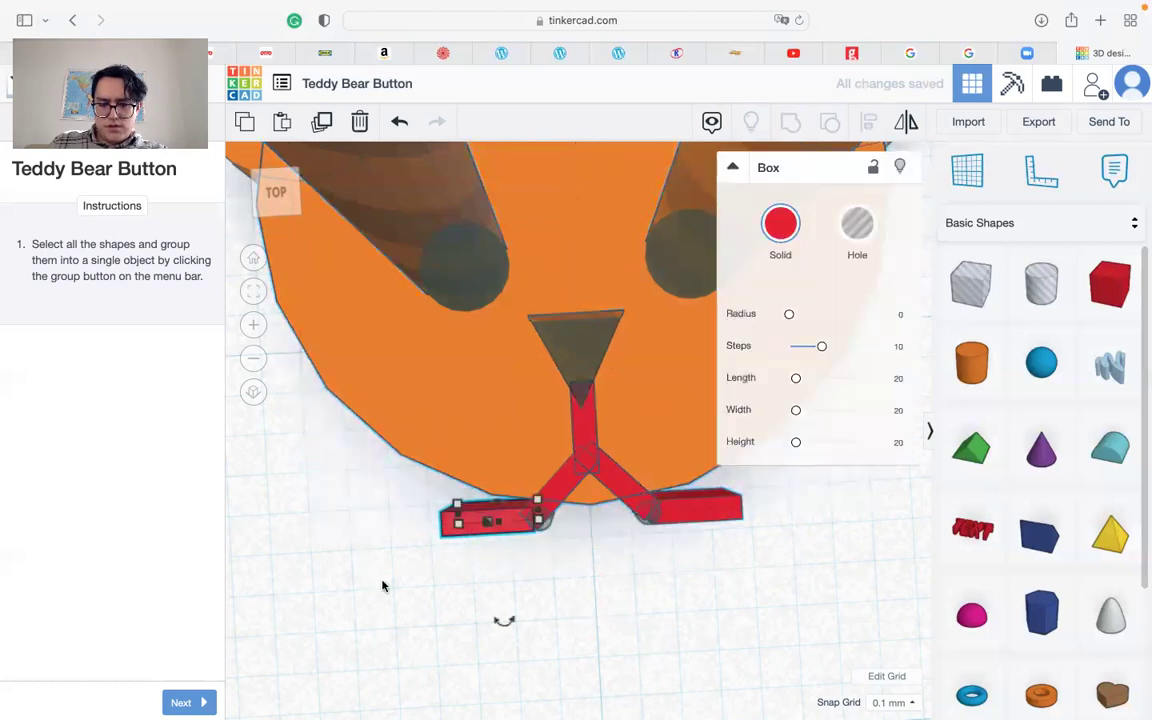
drag(382, 586, 786, 378)
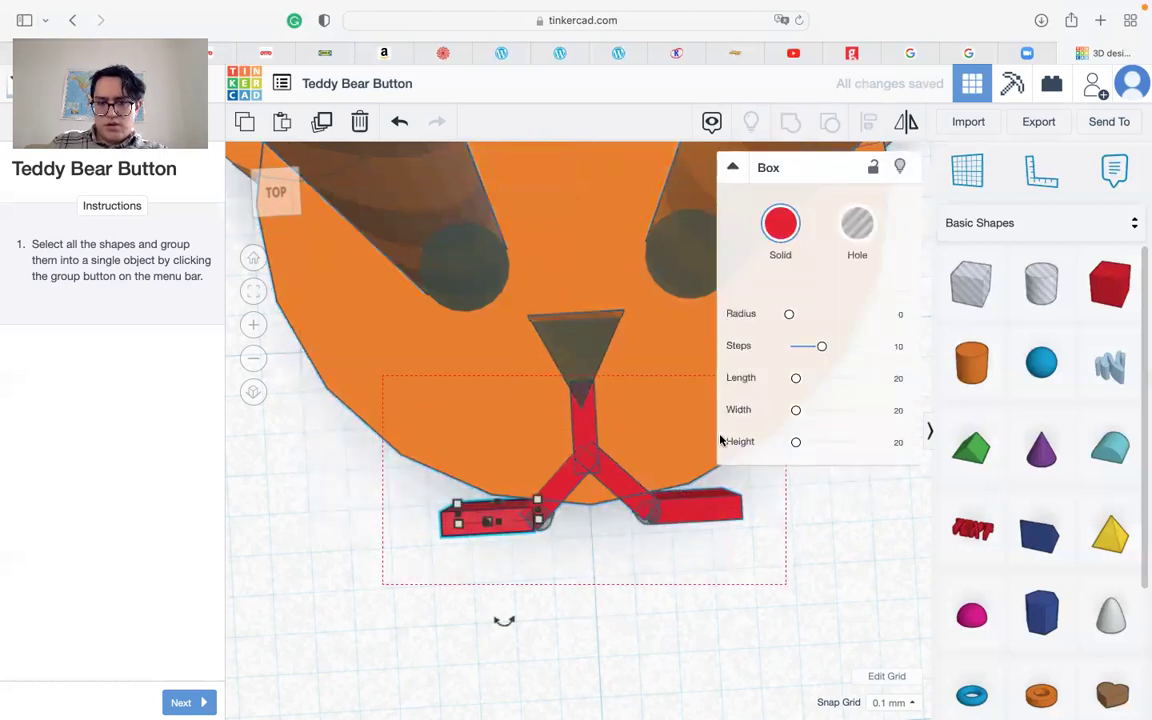
drag(720, 440, 707, 411)
scroll(597, 496, up, 5)
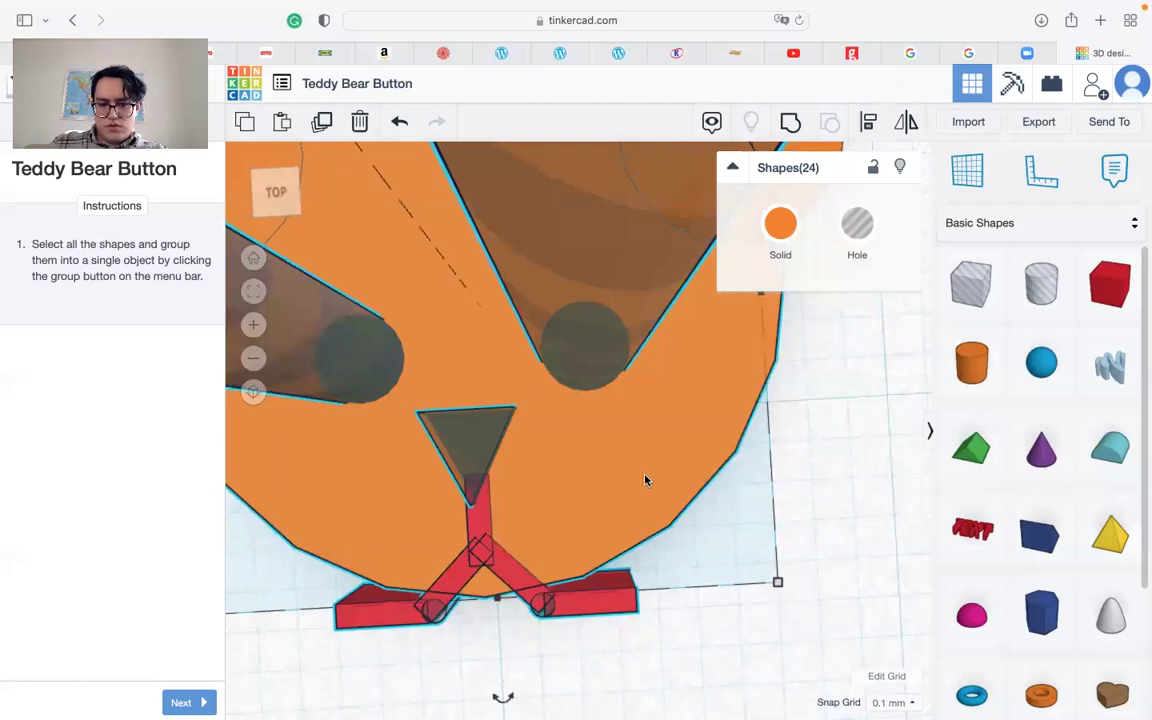
key(super+g)
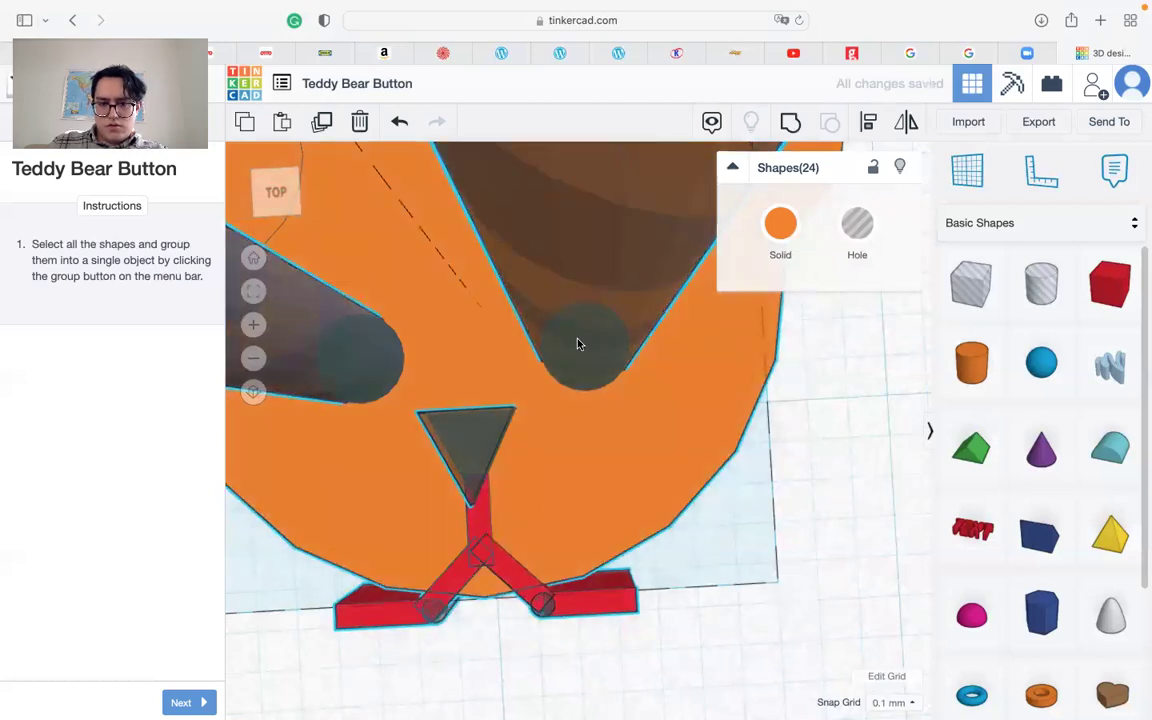
Pull the mouth's right diagonal box away from its place to check for a duplicate, and undo the move.
shift+click(340, 384)
shift+click(473, 447)
shift+click(484, 540)
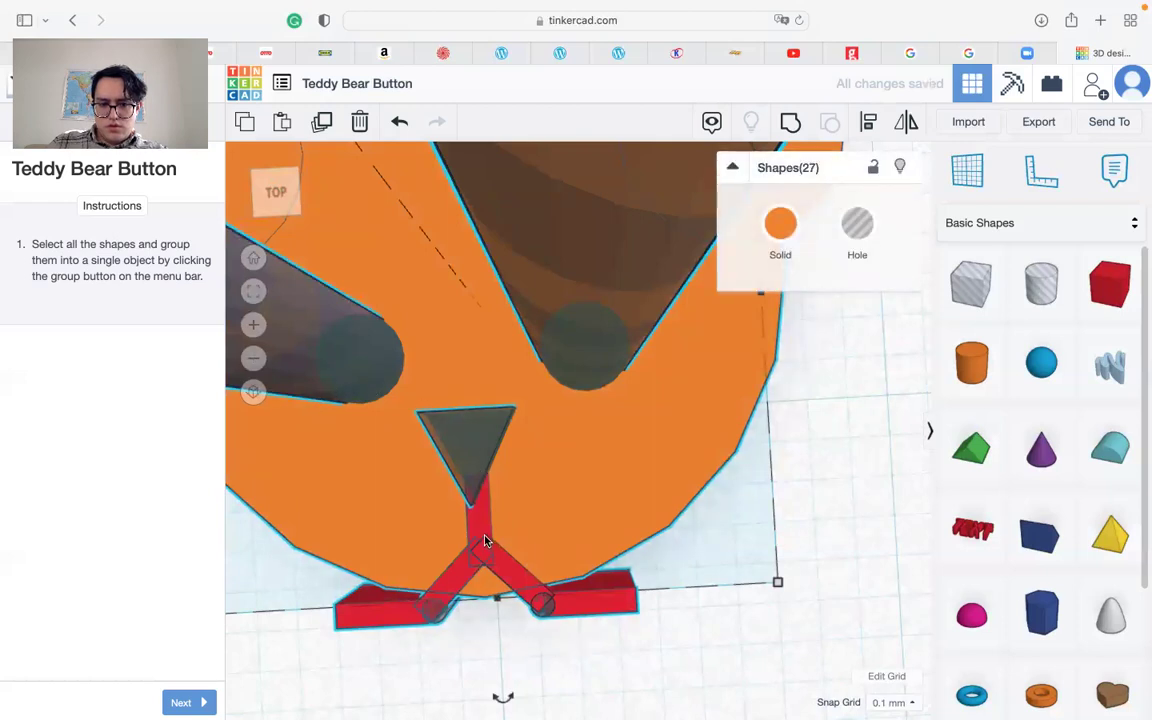
drag(485, 540, 512, 490)
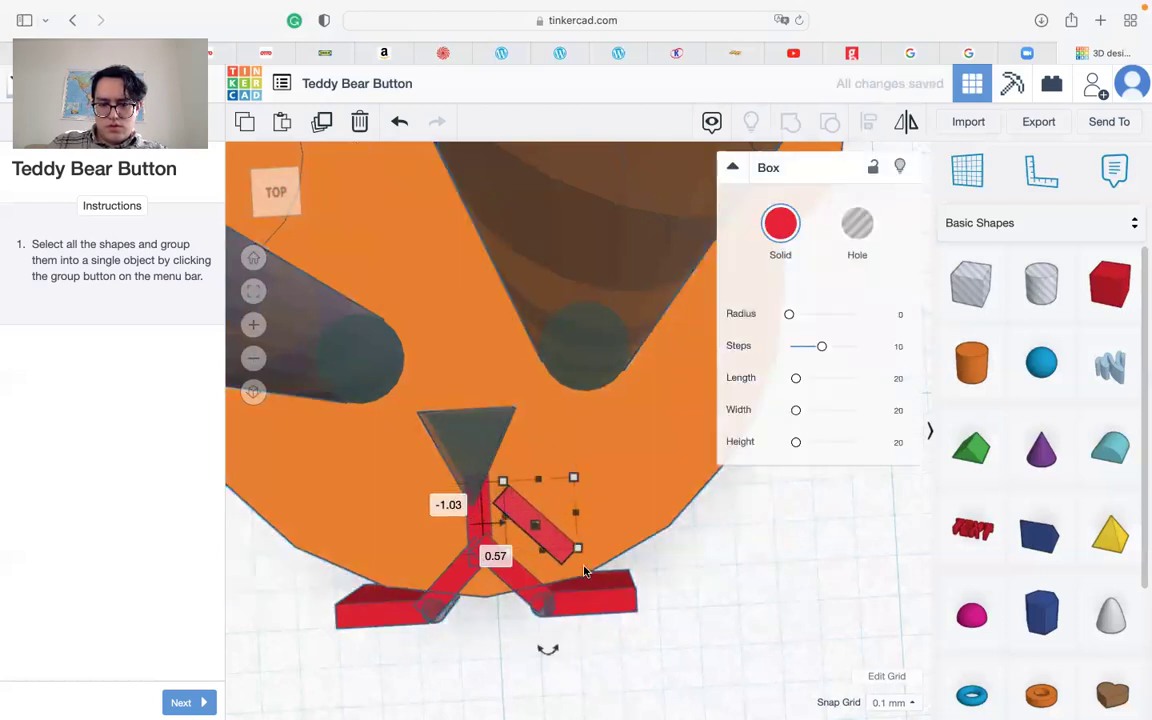
key(super+z)
Select the five boxes forming the mouth, move this stacked set off beside the head and delete it.
click(609, 606)
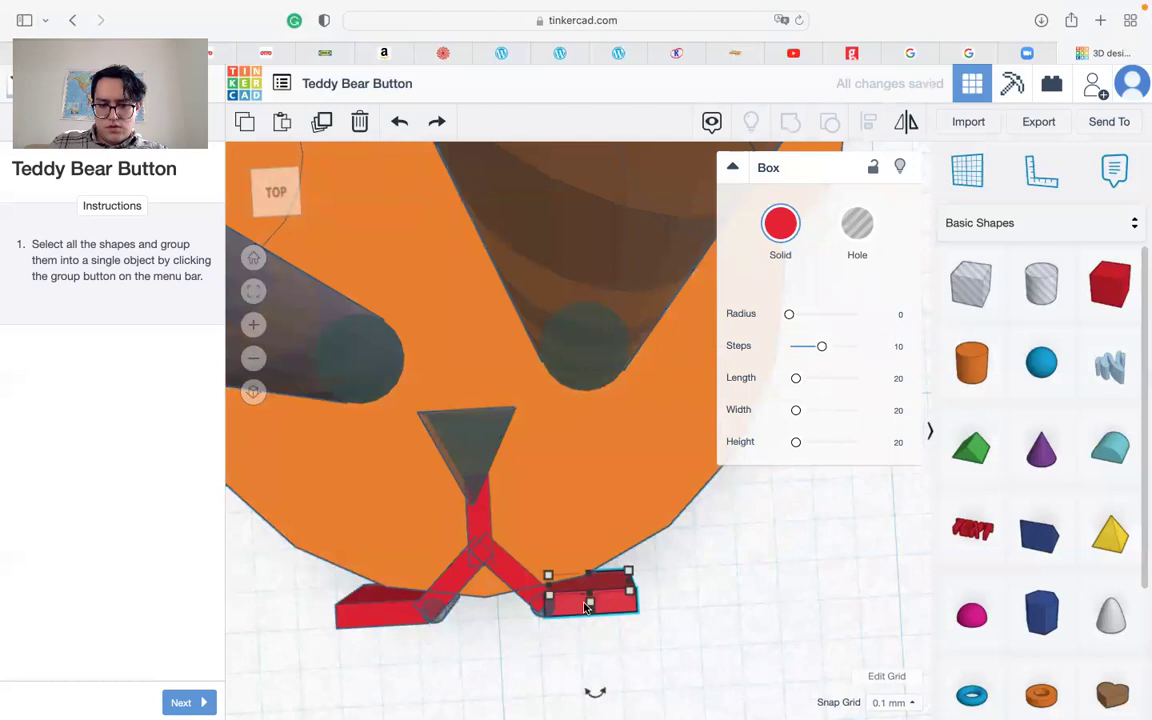
click(354, 617)
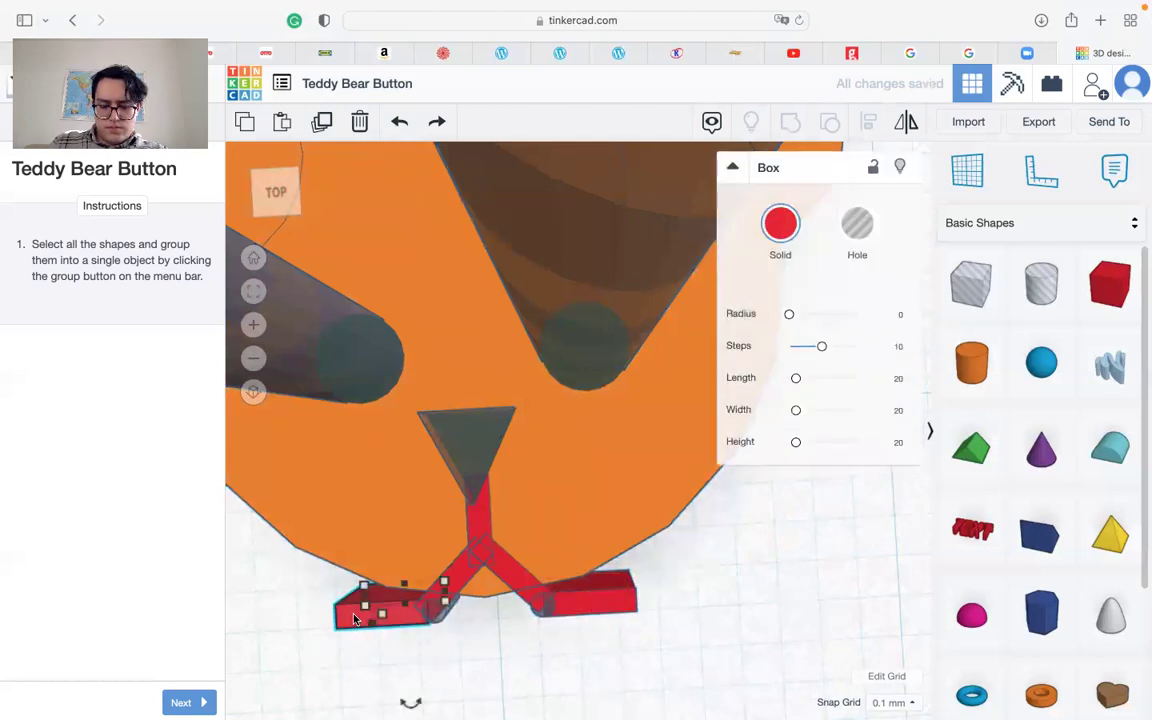
shift+click(598, 617)
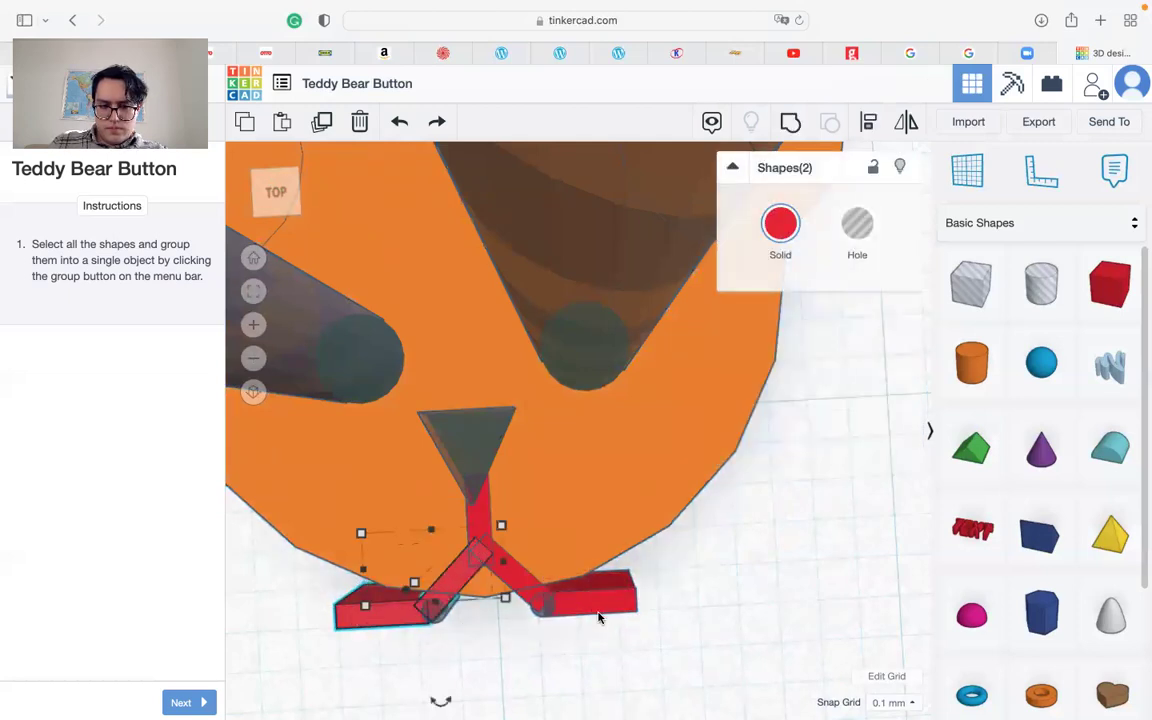
shift+click(525, 583)
shift+click(468, 562)
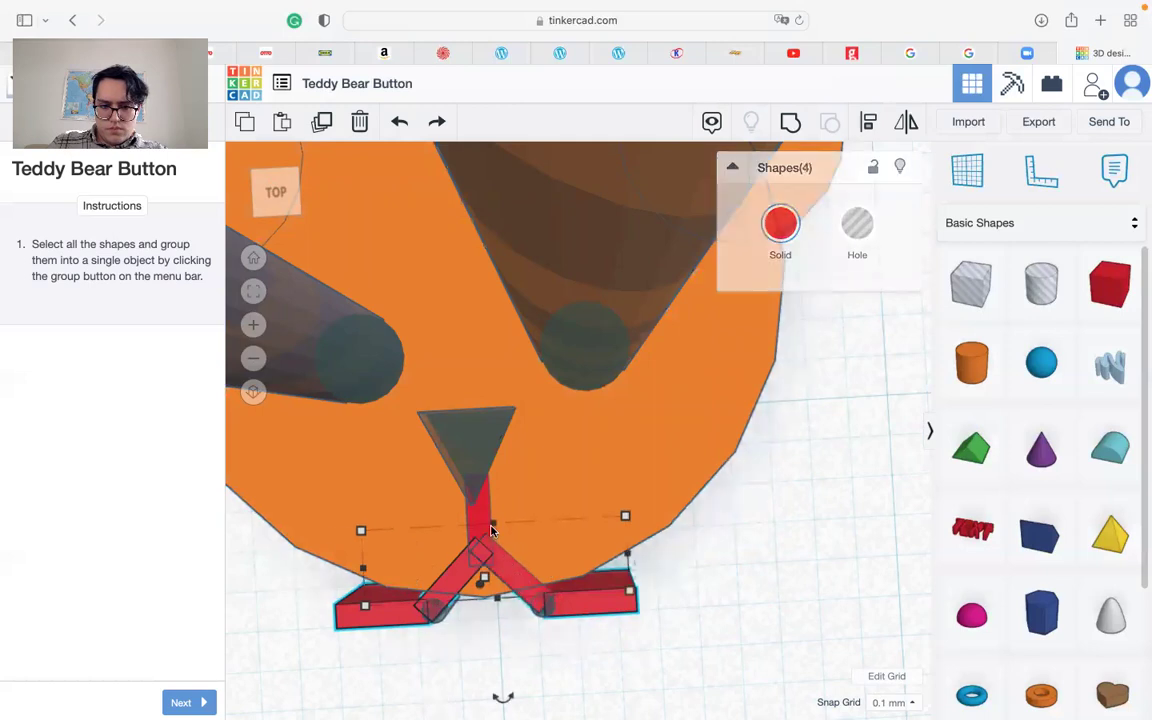
shift+click(481, 516)
alt+drag(480, 516, 820, 525)
key(Delete)
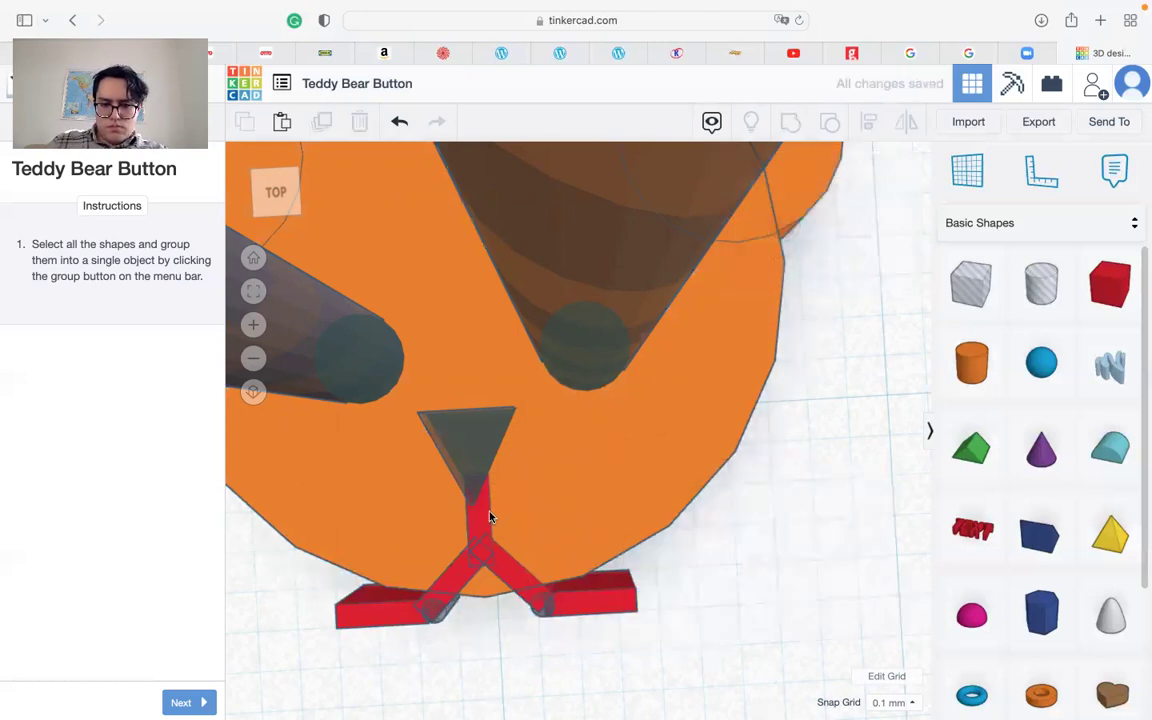
Move the stacked copy of the mouth's right end box aside by about 2.1 mm and 1.1 mm and delete it.
click(598, 616)
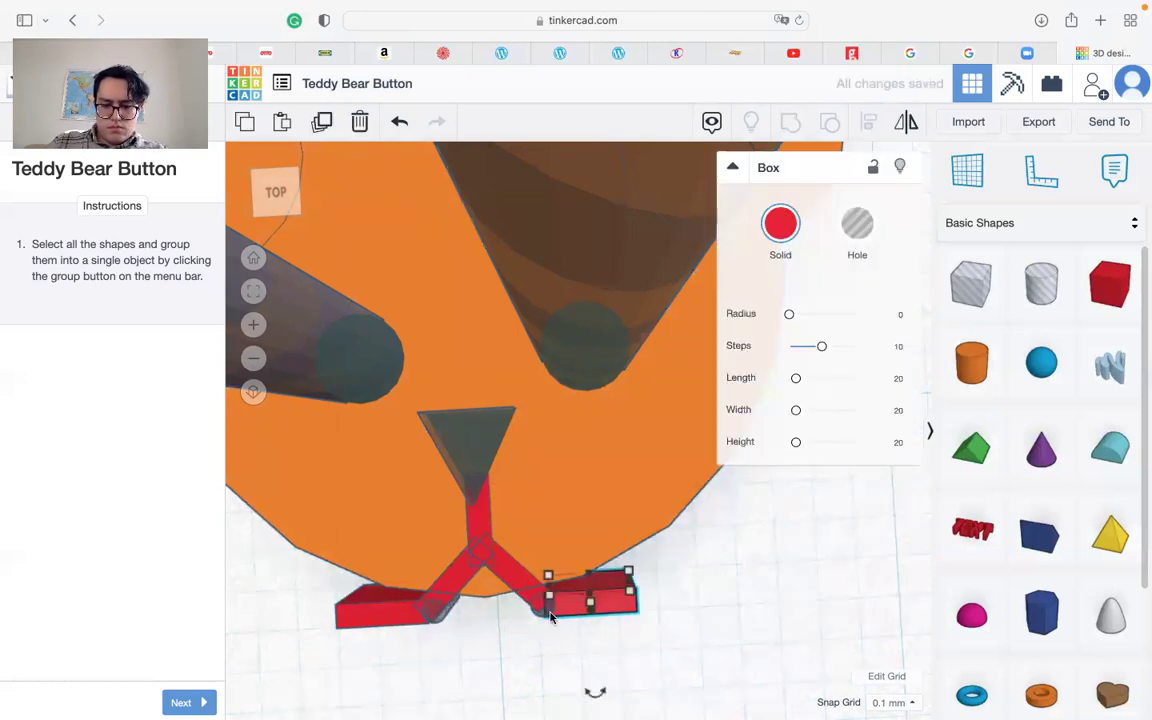
alt+drag(602, 603, 696, 646)
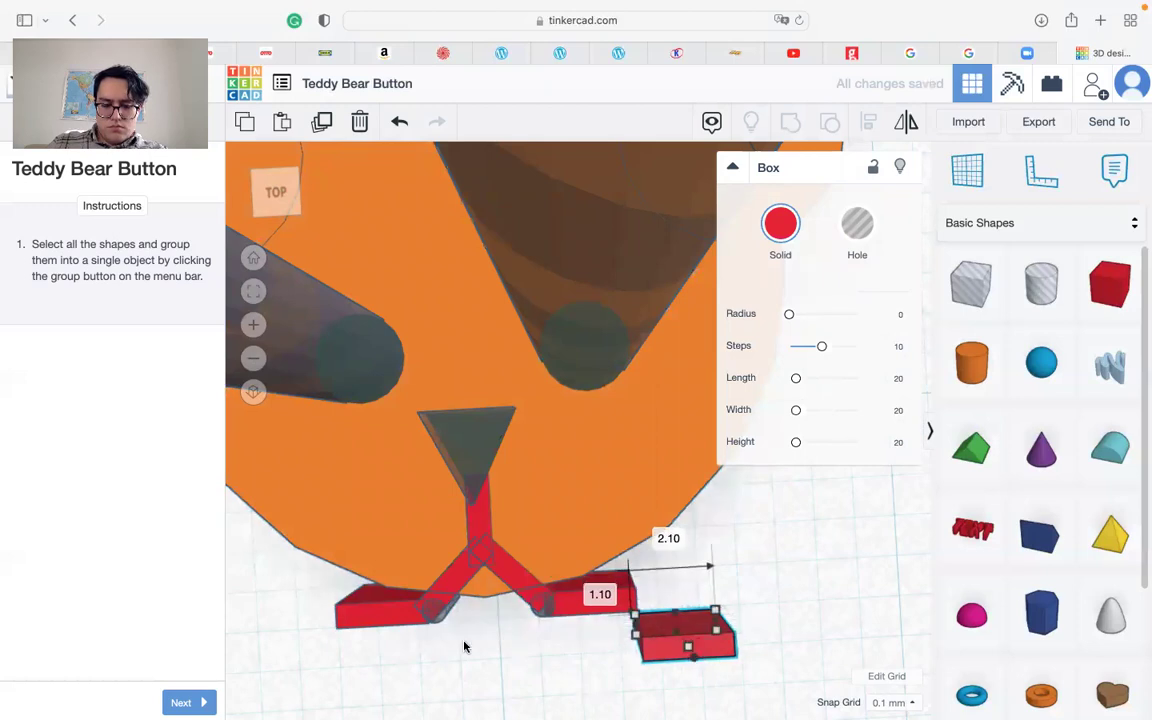
middle_drag(463, 648, 466, 514)
key(Delete)
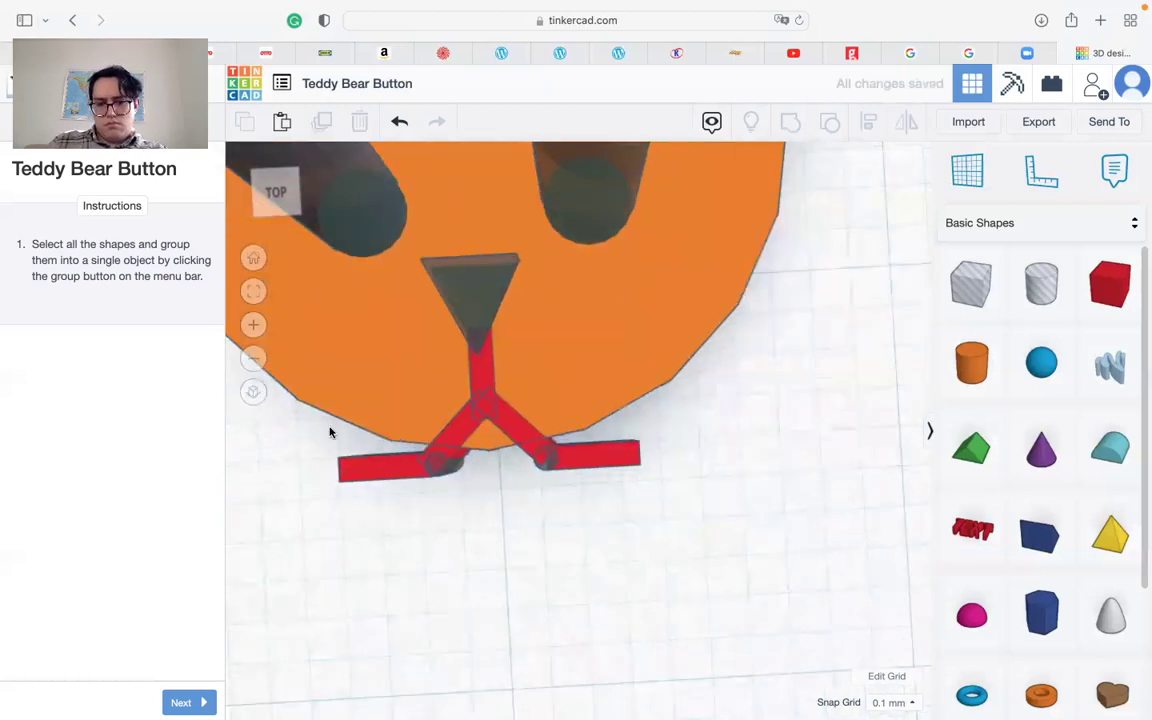
Delete the mouth's right end box once more and undo that deletion.
middle_drag(329, 432, 357, 398)
click(635, 399)
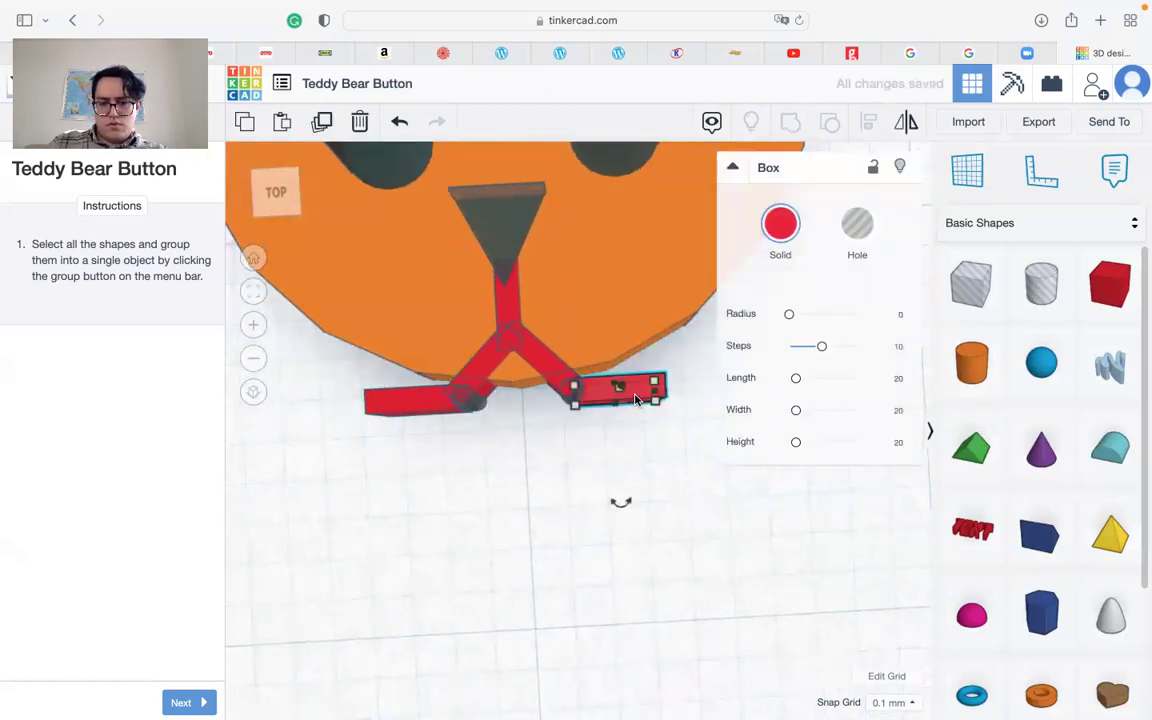
key(Escape)
click(632, 399)
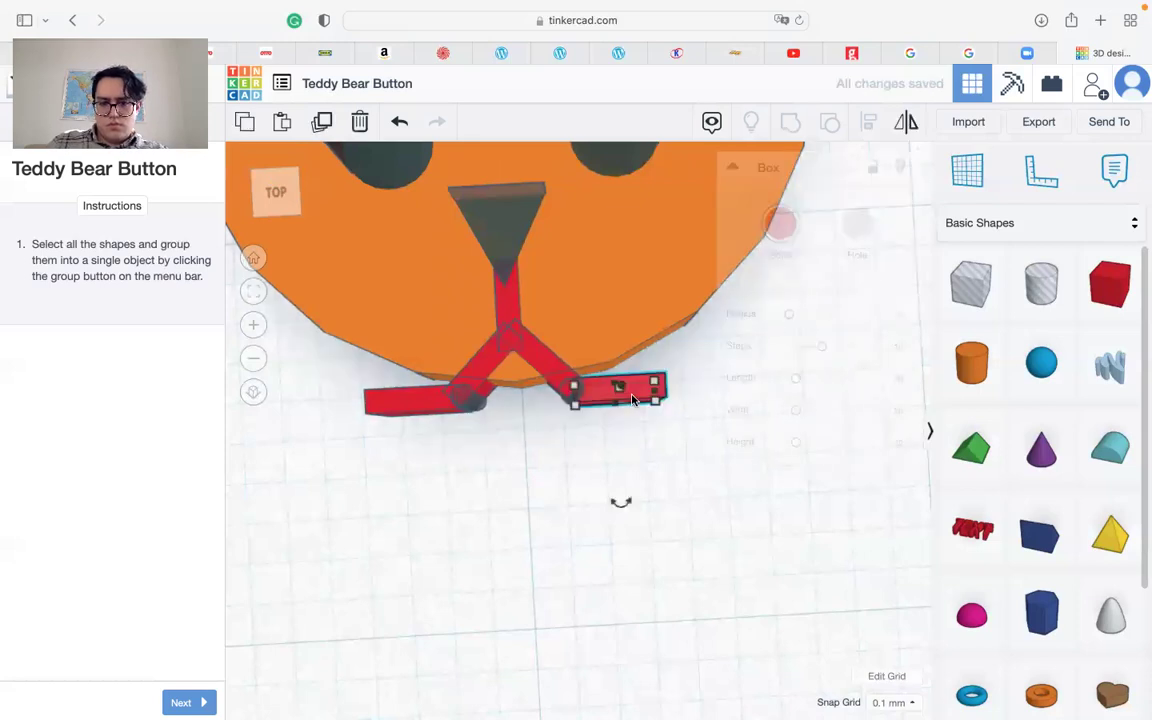
key(Delete)
key(super+z)
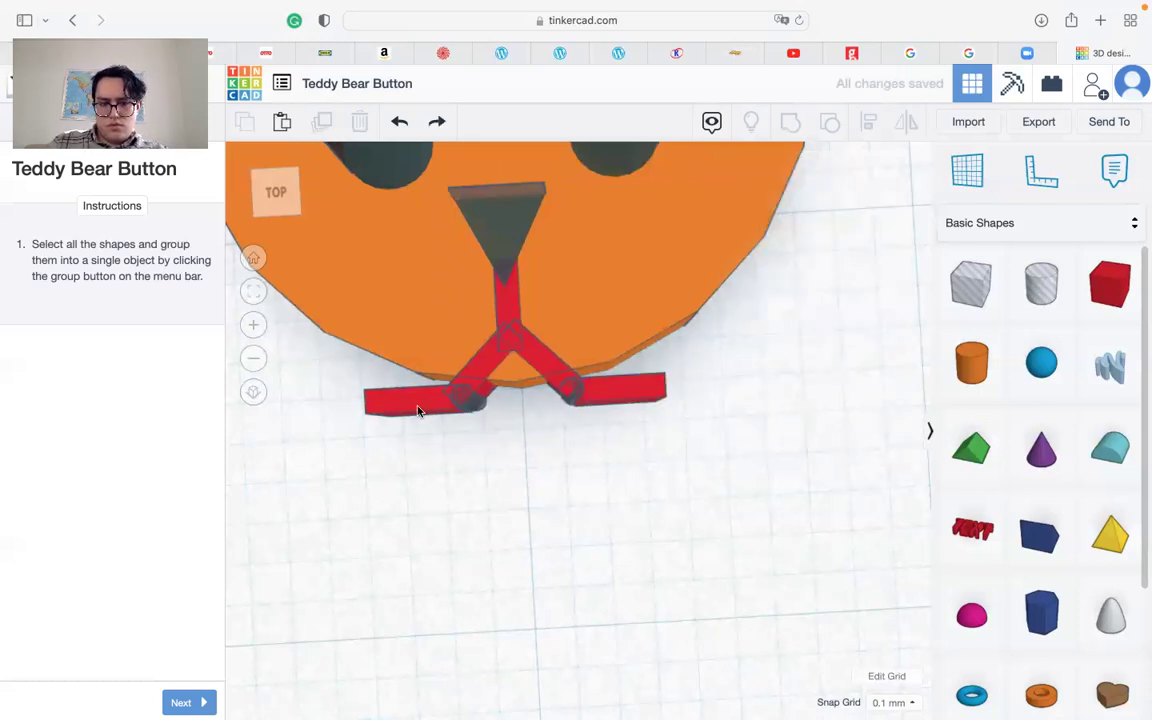
Delete the stacked copies of the mouth's left end box one by one, undoing the last deletion to keep a single box.
click(417, 409)
key(Delete)
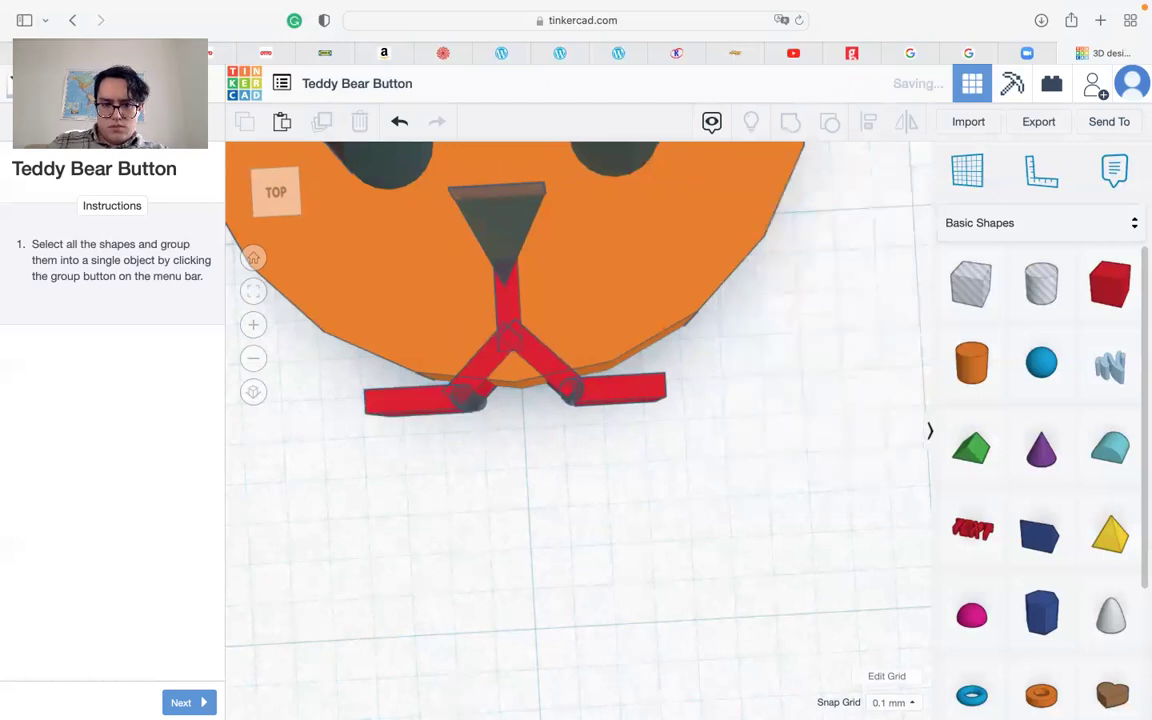
click(418, 408)
key(Delete)
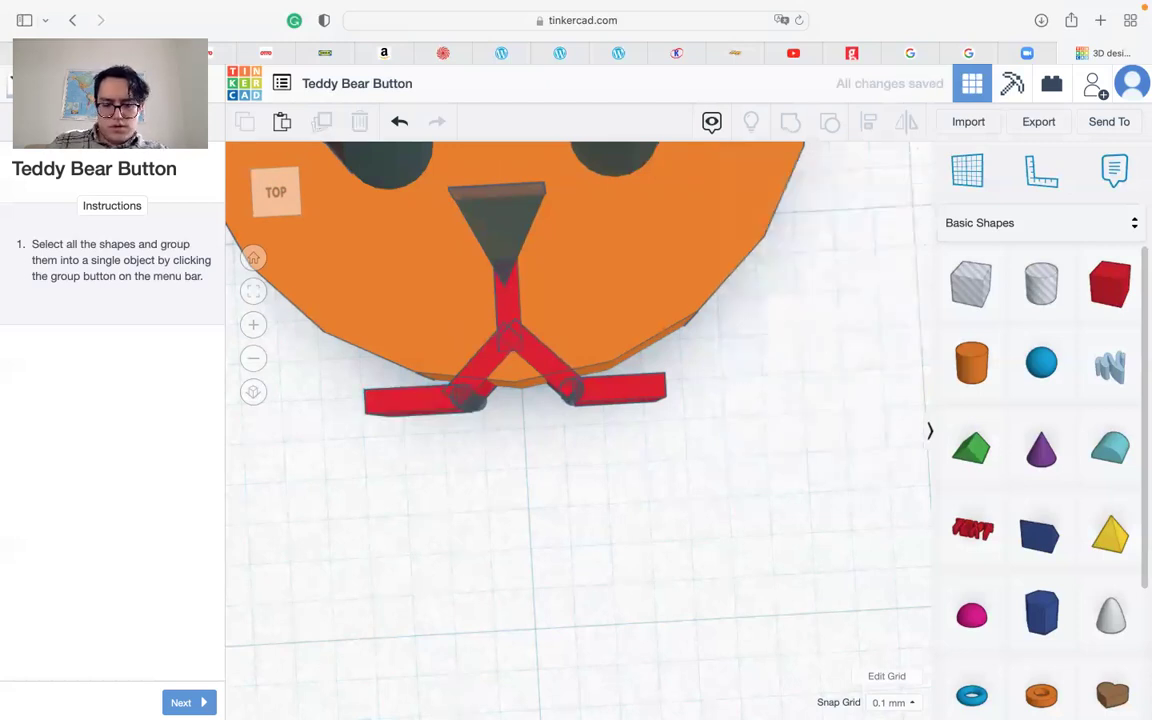
click(419, 409)
key(Delete)
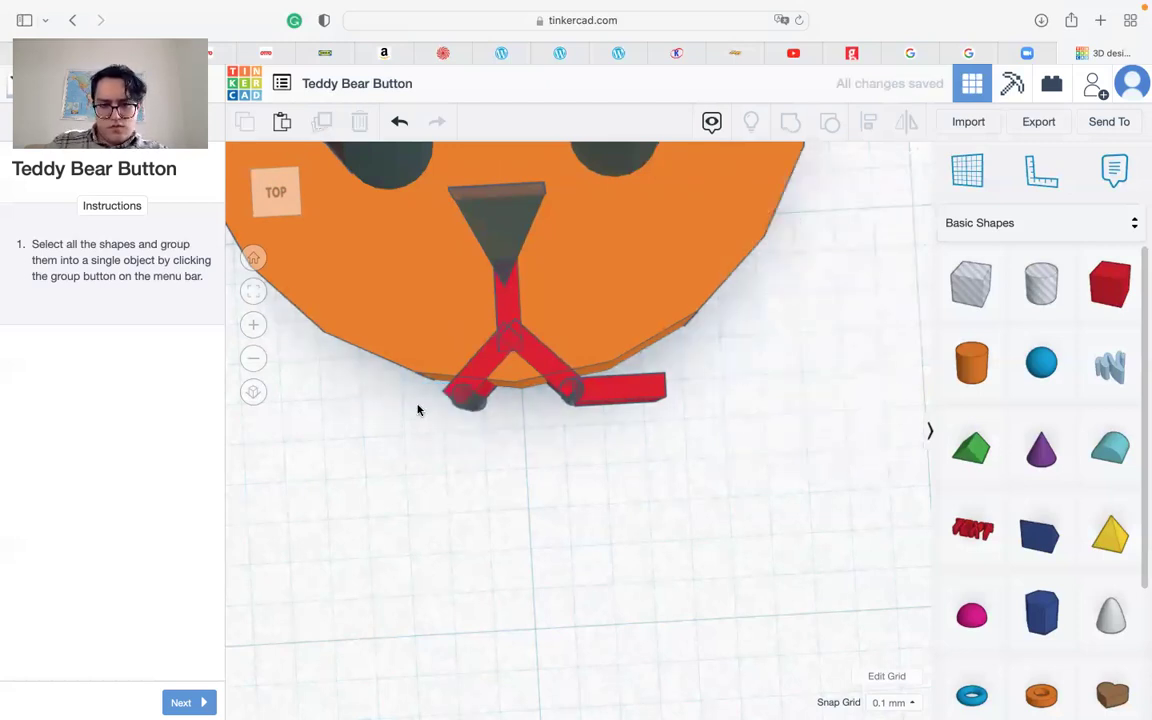
key(super+z)
Delete the stacked copies of the mouth's left diagonal box one by one, undoing the last deletion to keep a single box.
click(485, 363)
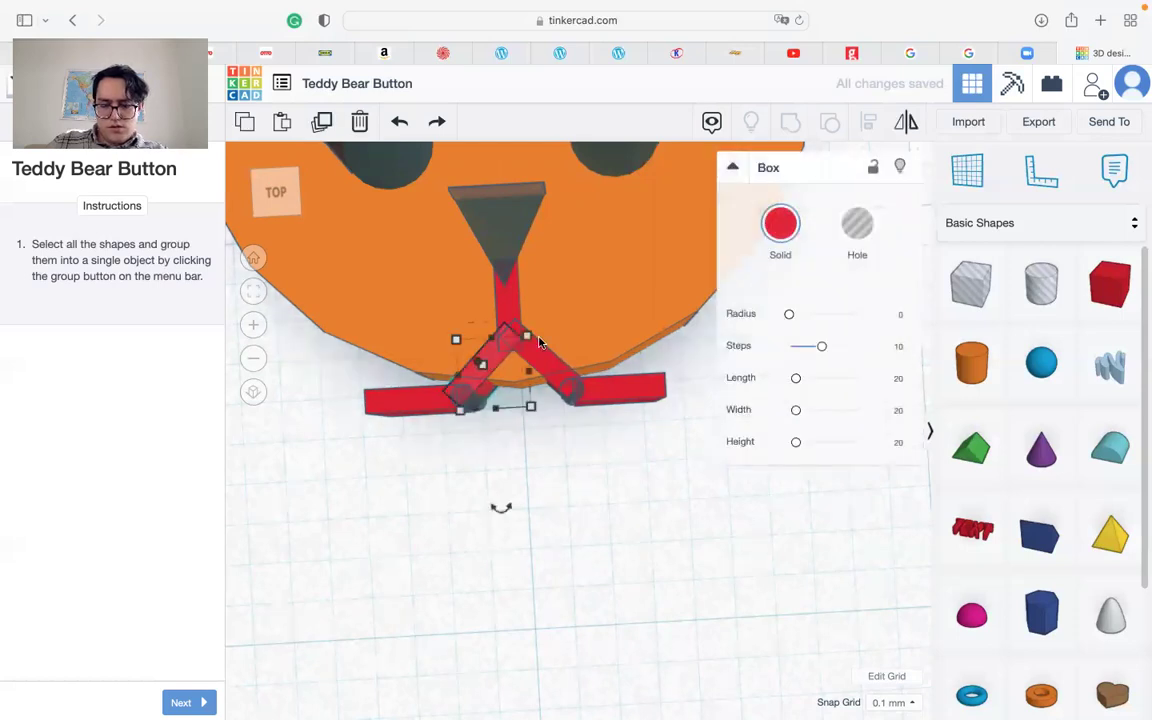
click(500, 507)
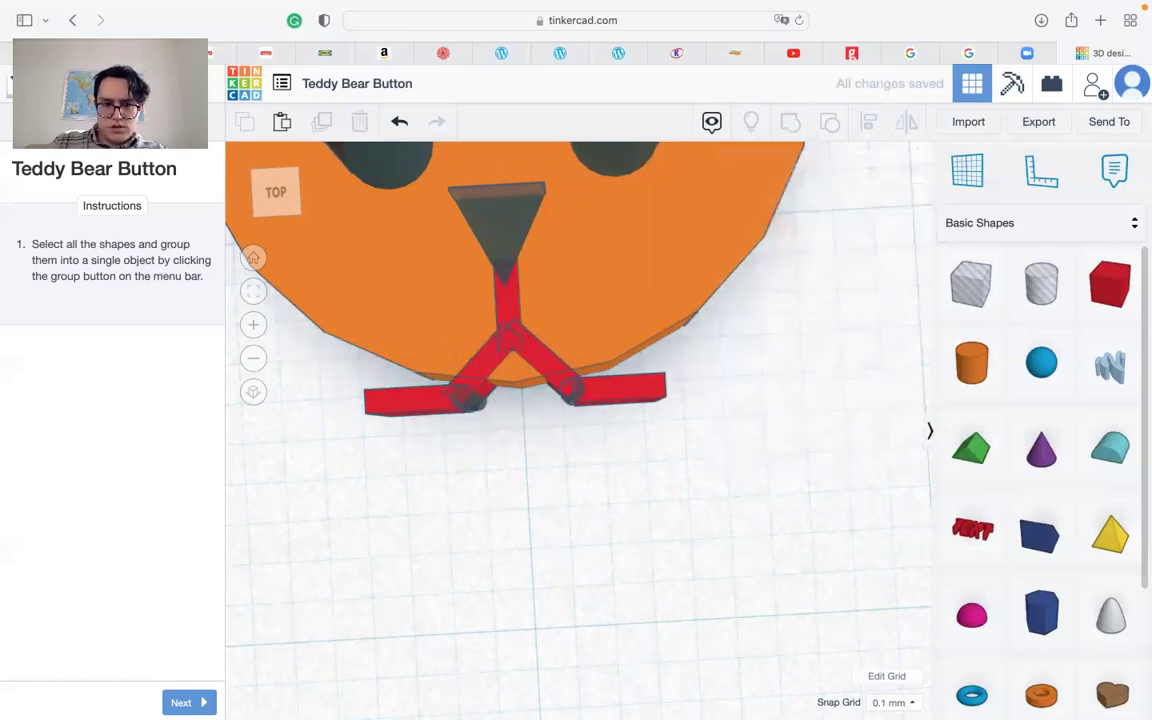
click(485, 364)
key(Delete)
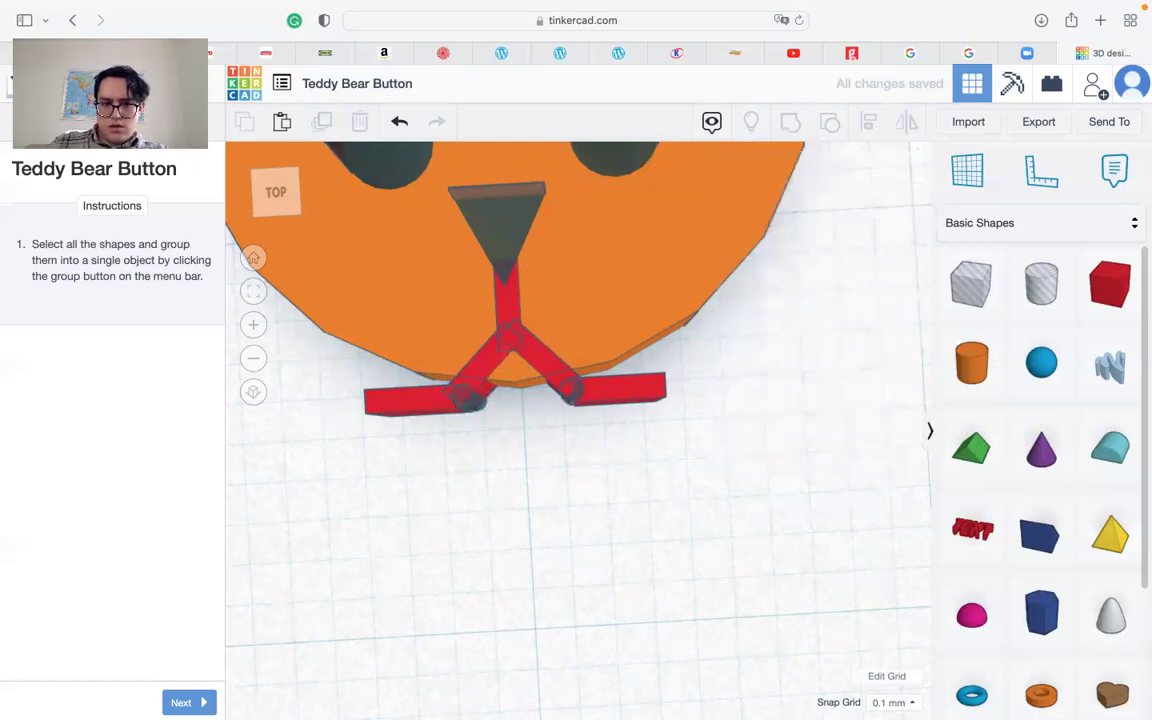
click(481, 359)
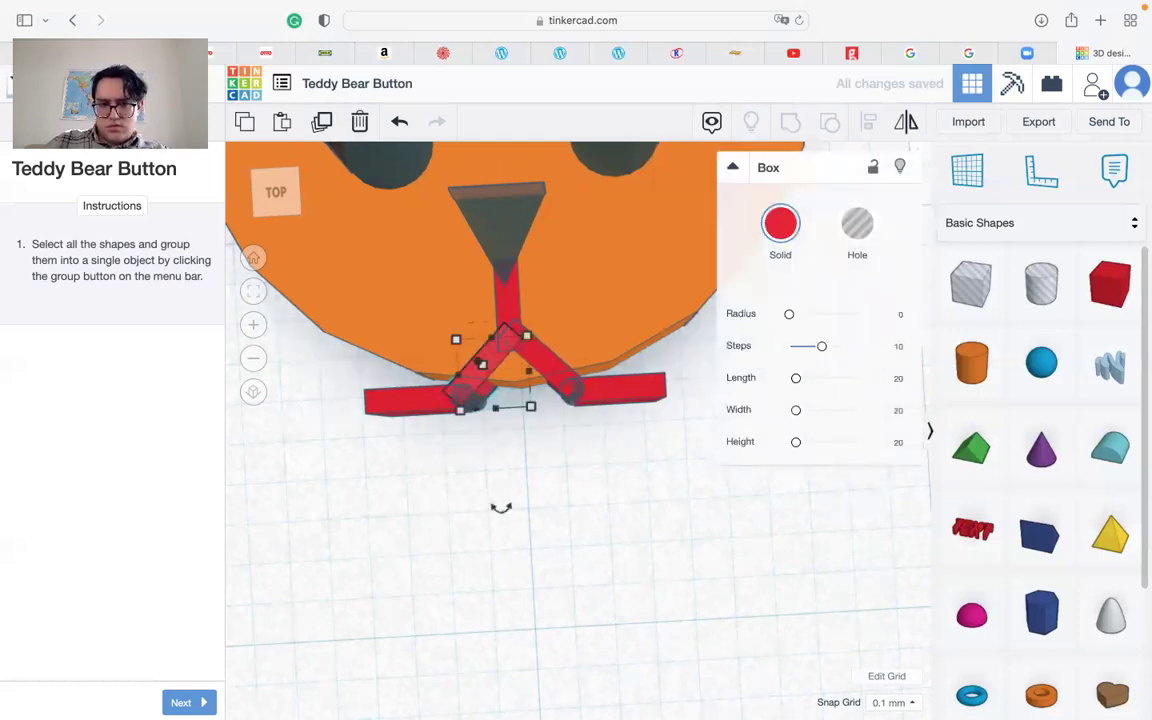
key(ctrl+z)
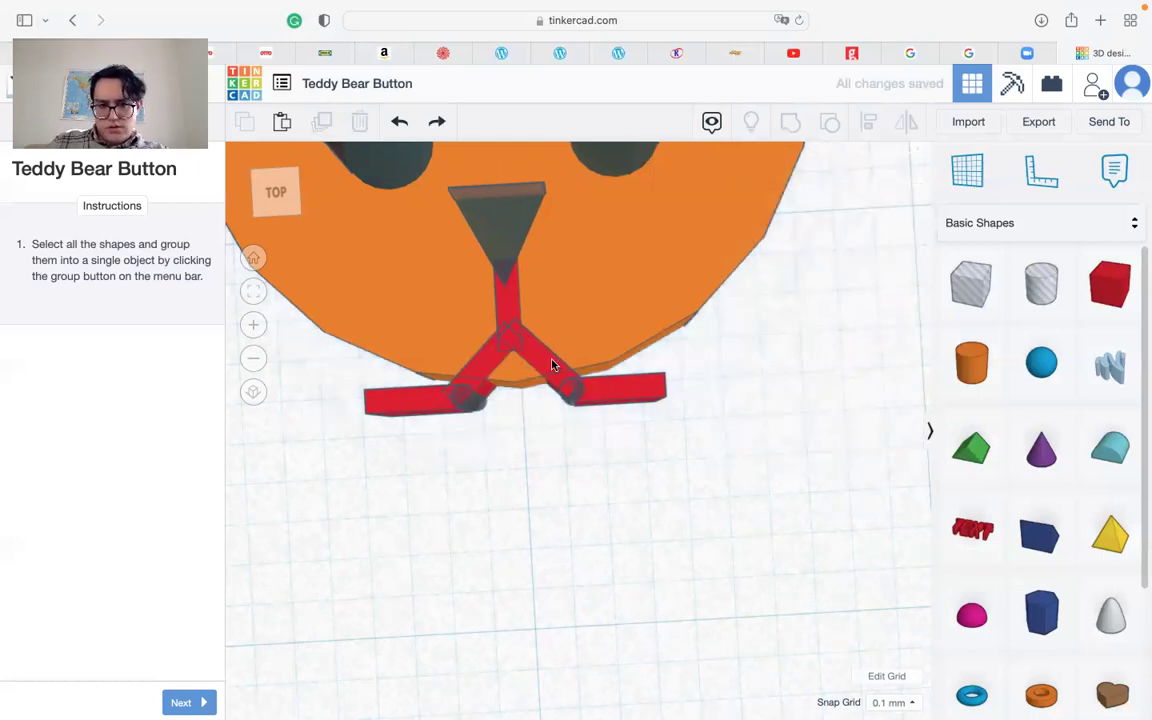
Delete the stacked copies of the mouth's right diagonal box one by one, undoing the last deletion to keep a single box.
click(551, 364)
key(Delete)
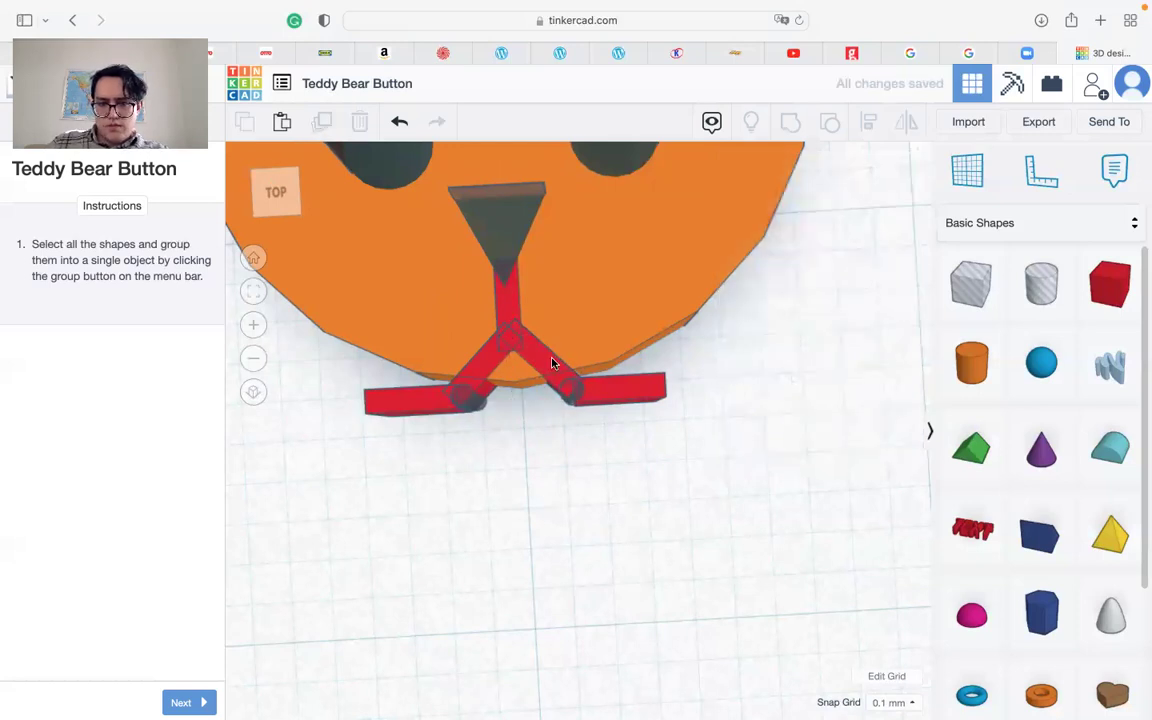
click(549, 367)
key(Delete)
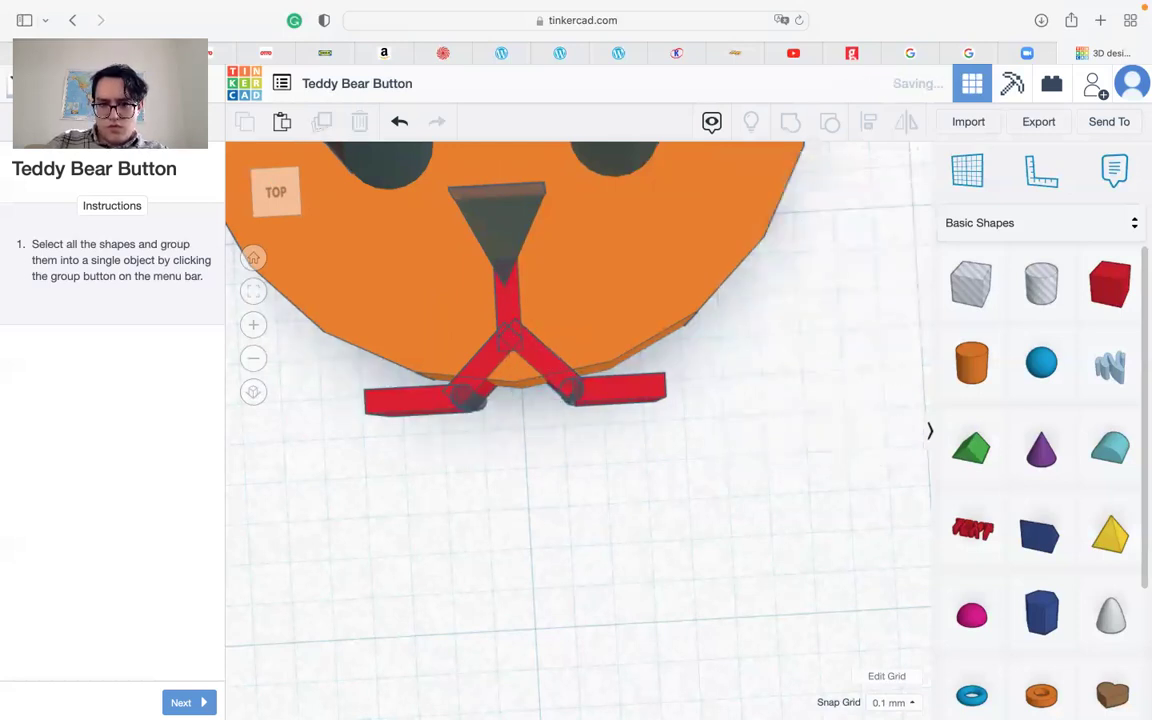
click(545, 370)
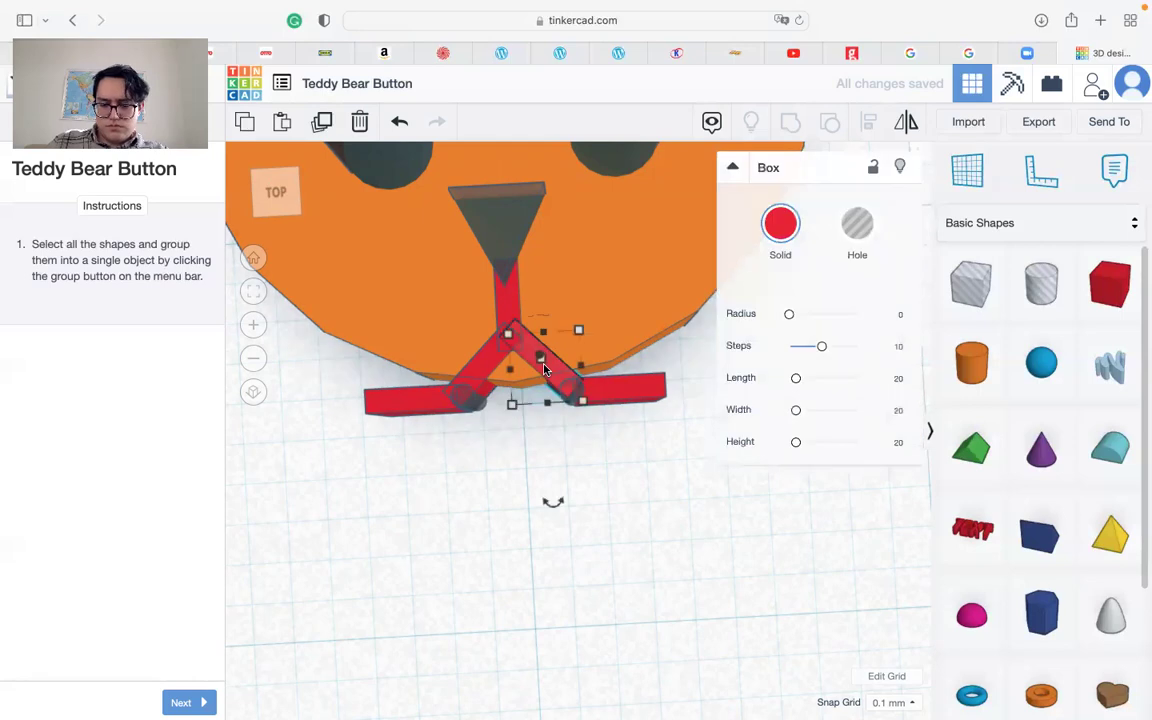
key(Delete)
key(super+z)
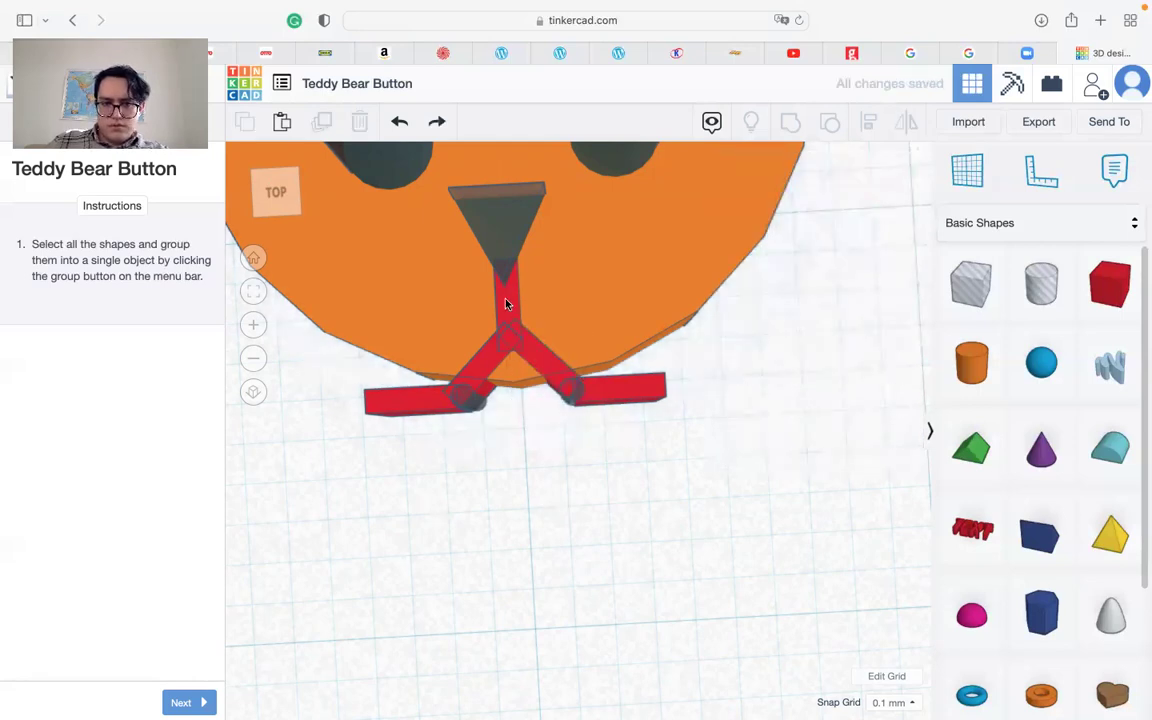
Delete the stacked copies of the mouth's vertical centre box, undoing the last deletion so one box remains below the nose.
click(506, 303)
key(Escape)
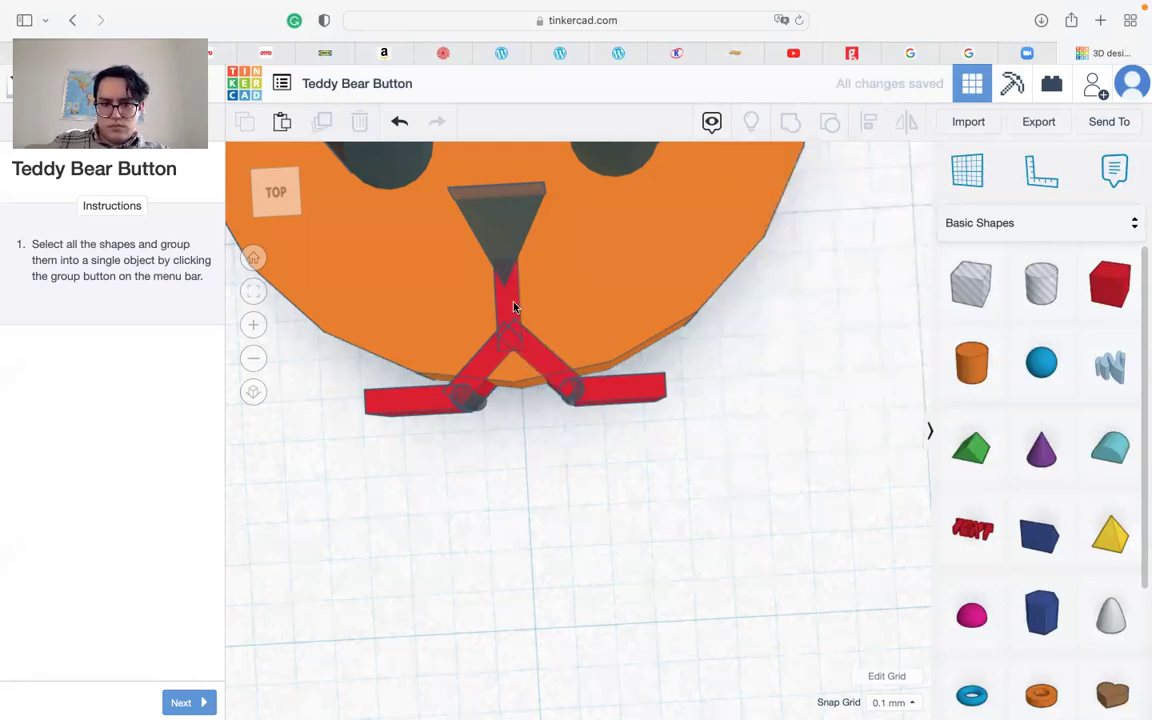
click(513, 304)
key(Escape)
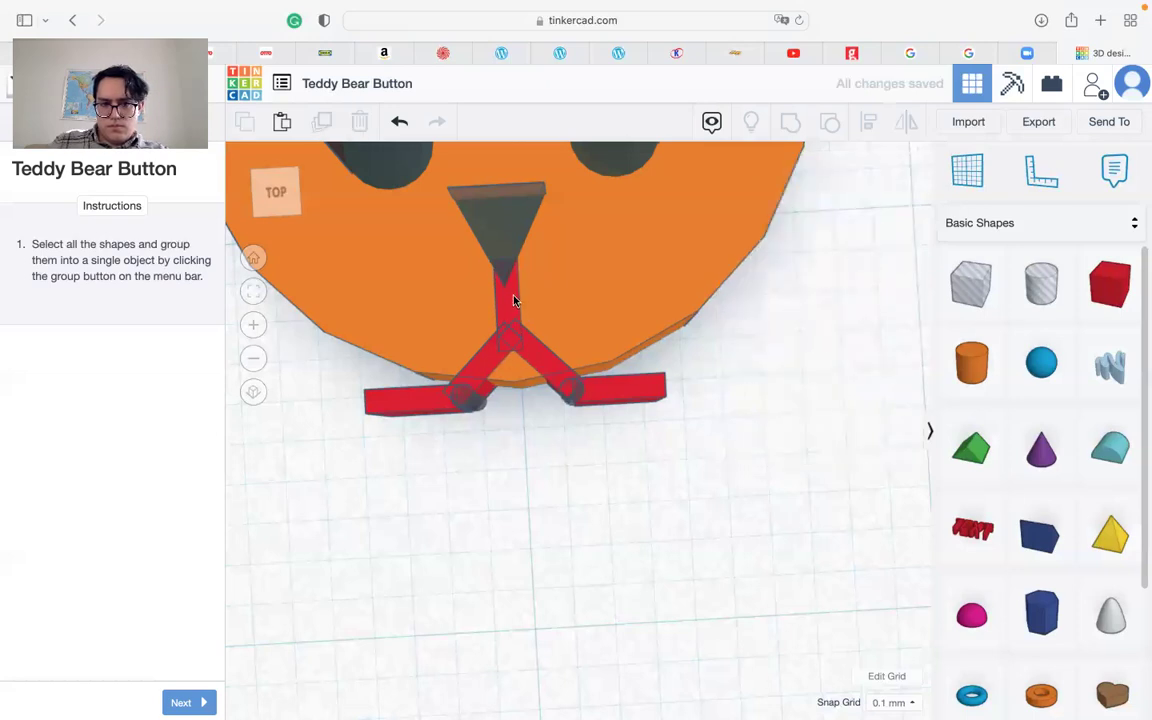
click(513, 300)
click(524, 458)
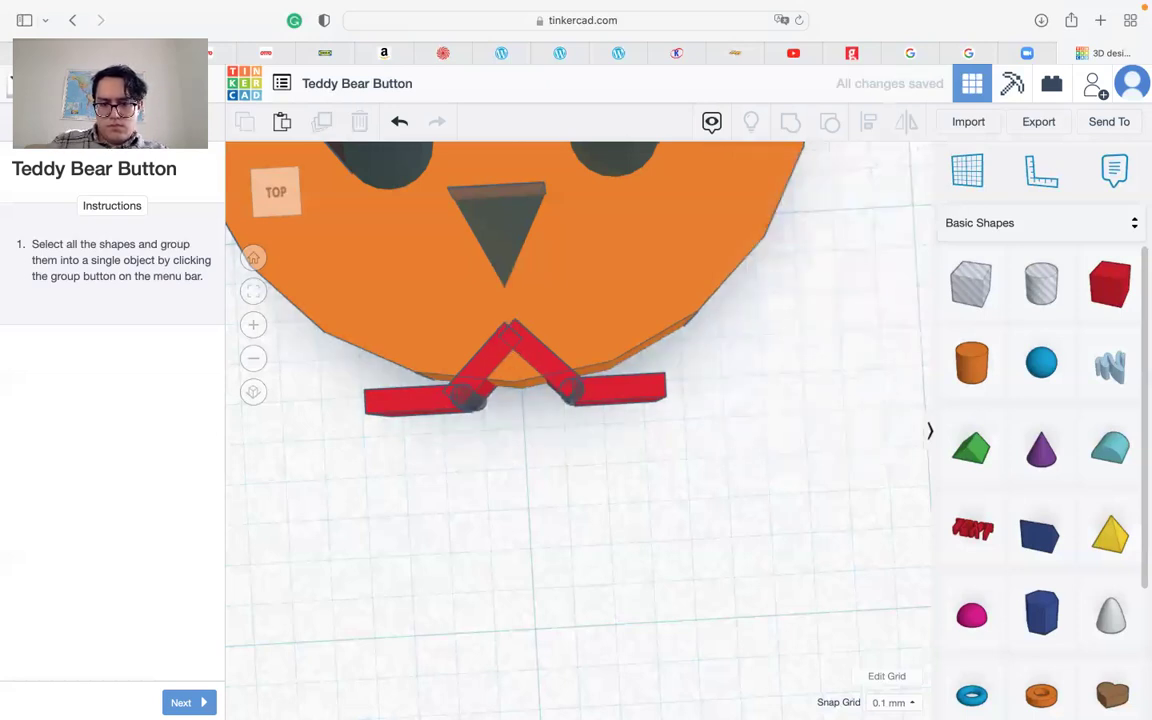
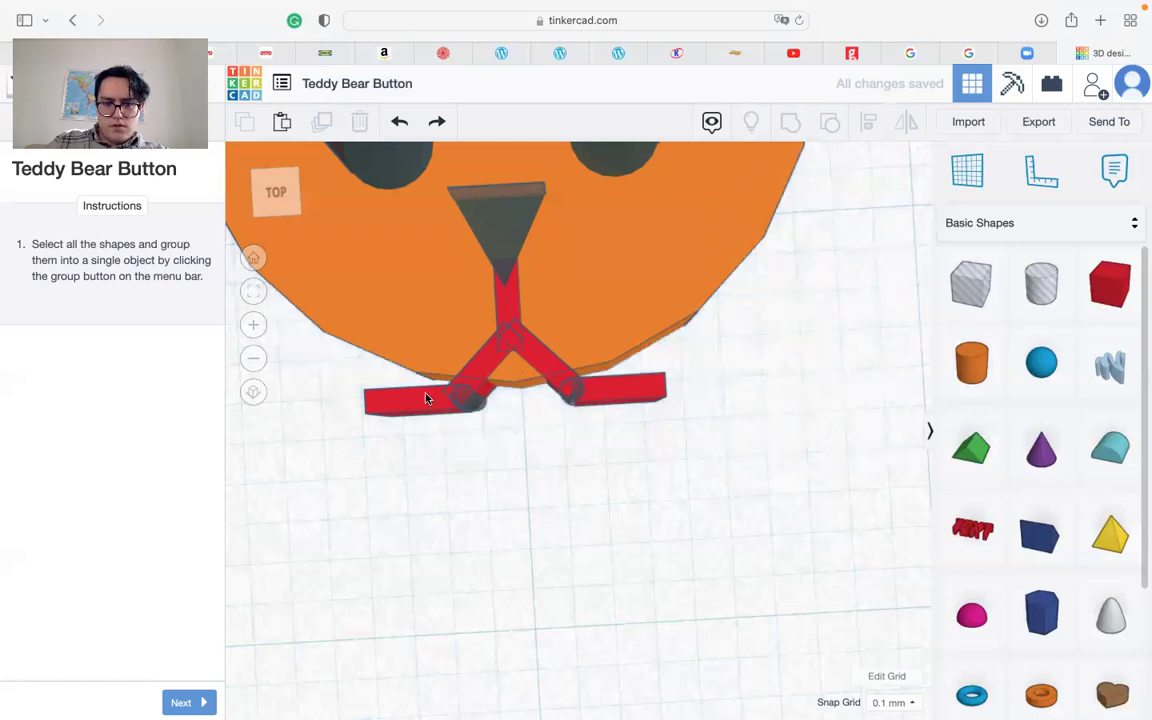
Select the five mouth boxes with their two corner cylinder holes and nudge them up until the centre box lies under the nose.
click(428, 396)
shift+click(484, 368)
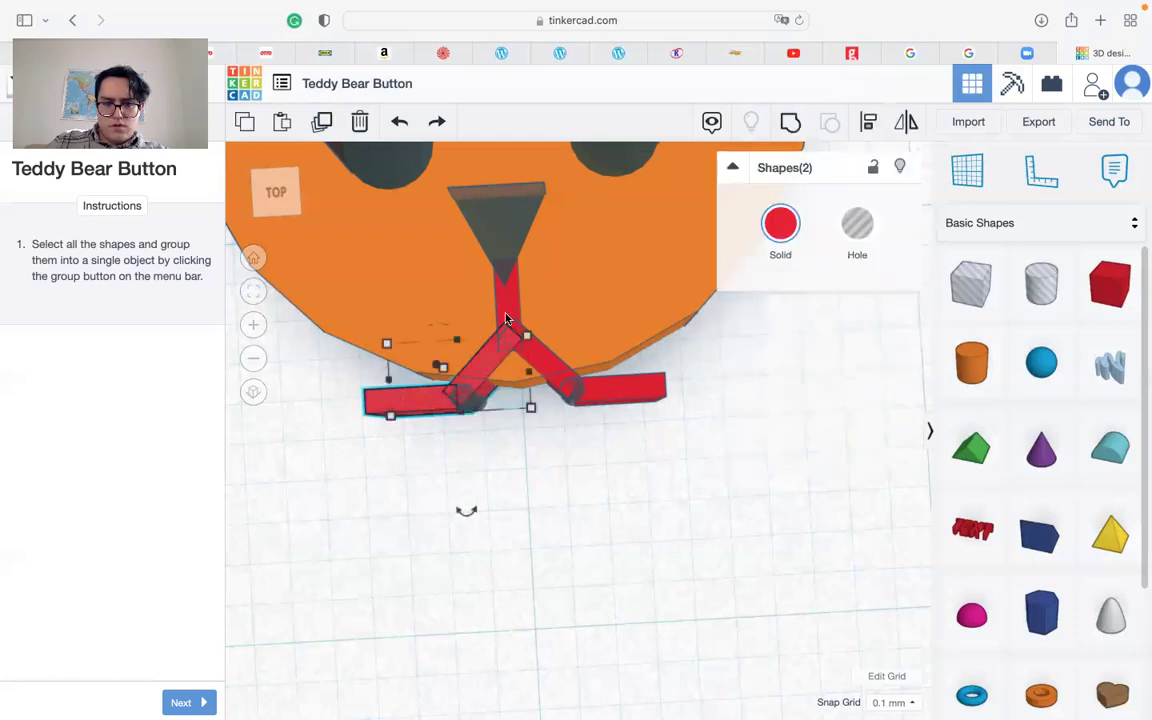
shift+click(507, 308)
shift+click(543, 356)
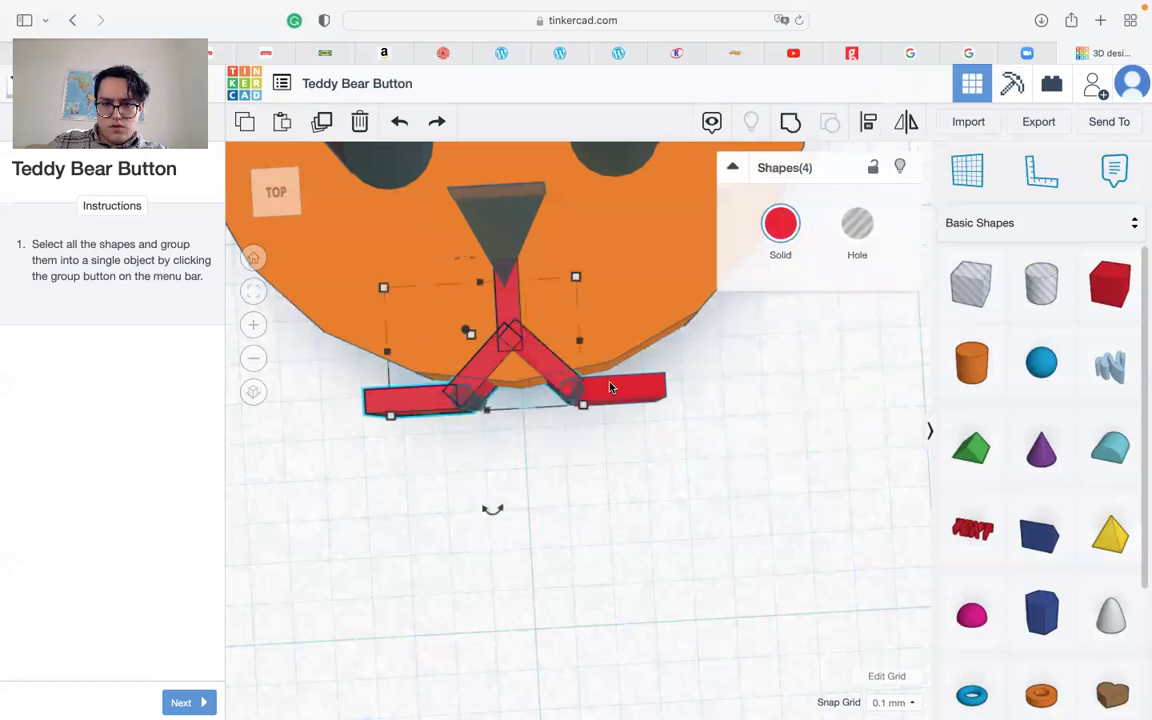
shift+click(609, 386)
shift+click(566, 397)
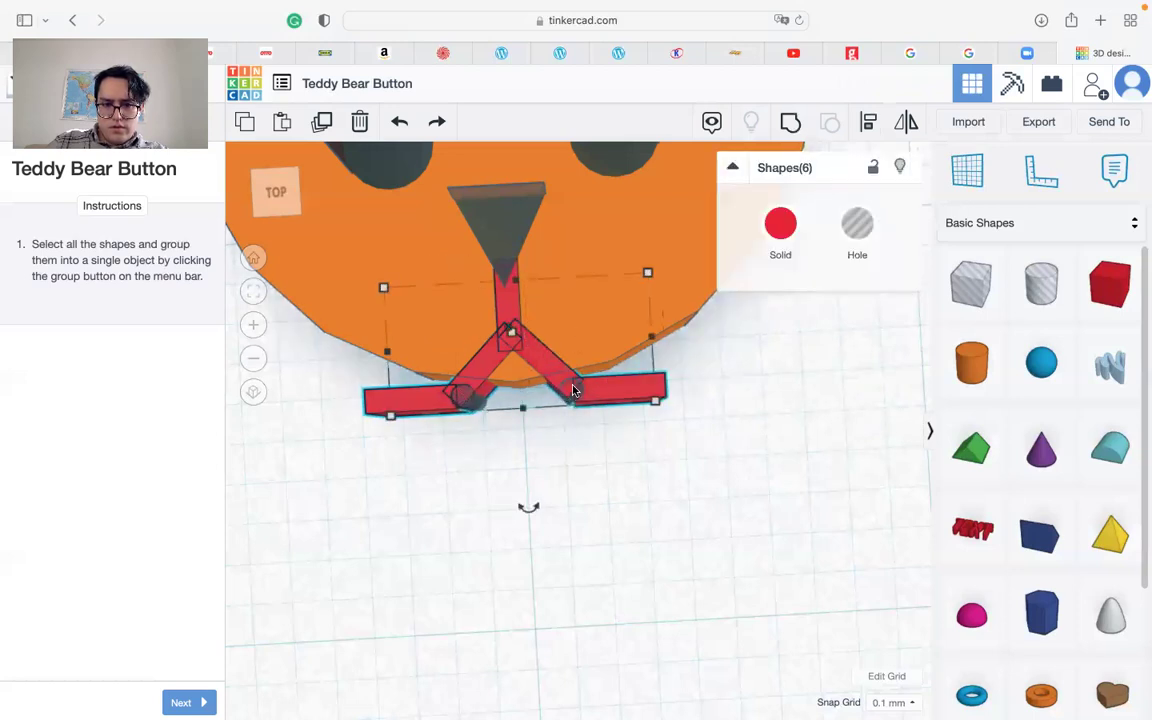
shift+click(572, 391)
key(Up)
key(Up)
key(Up)
key(Up)
key(Up)
key(Up)
key(Up)
key(Up)
key(Up)
key(Up)
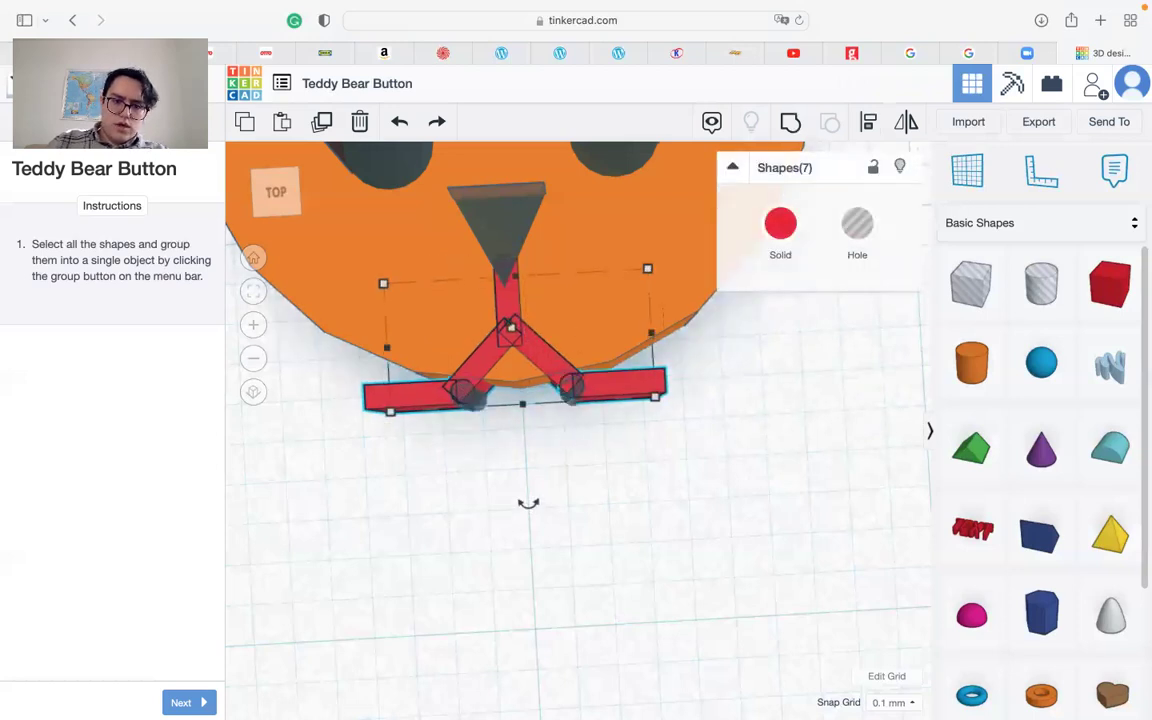
key(Up)
key(Up)
key(Up)
key(Up)
key(Up)
key(Up)
key(Up)
key(Up)
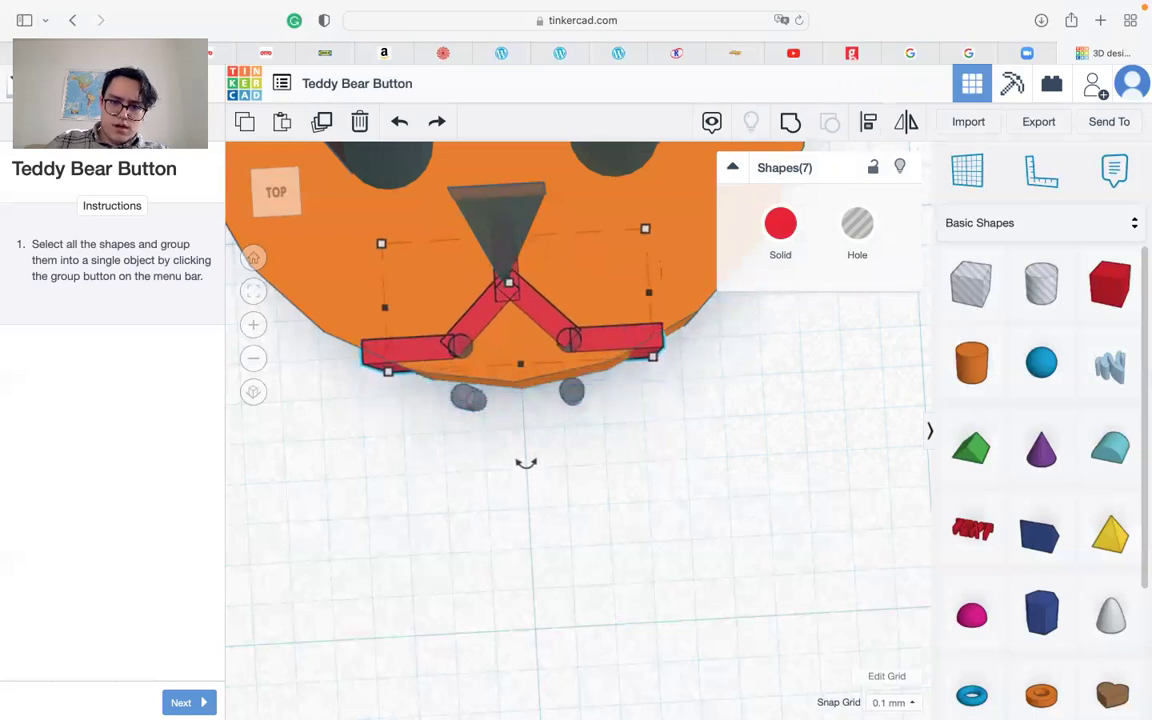
key(Up)
key(Up)
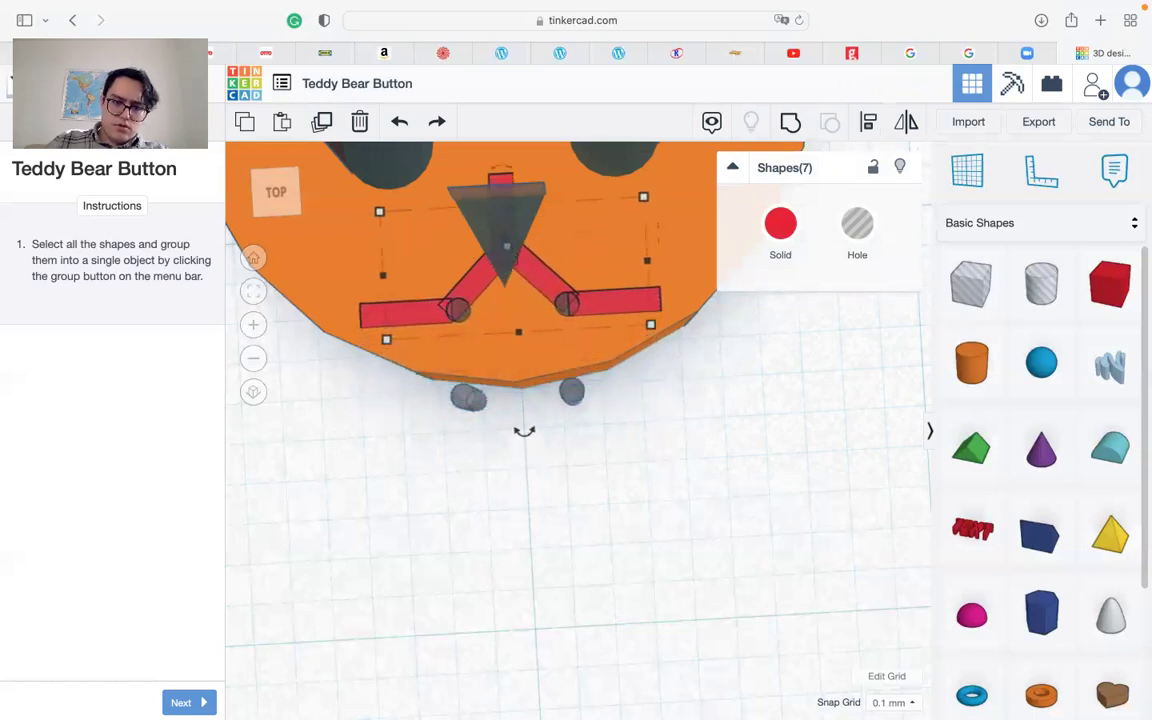
key(Down)
key(Down)
key(Down)
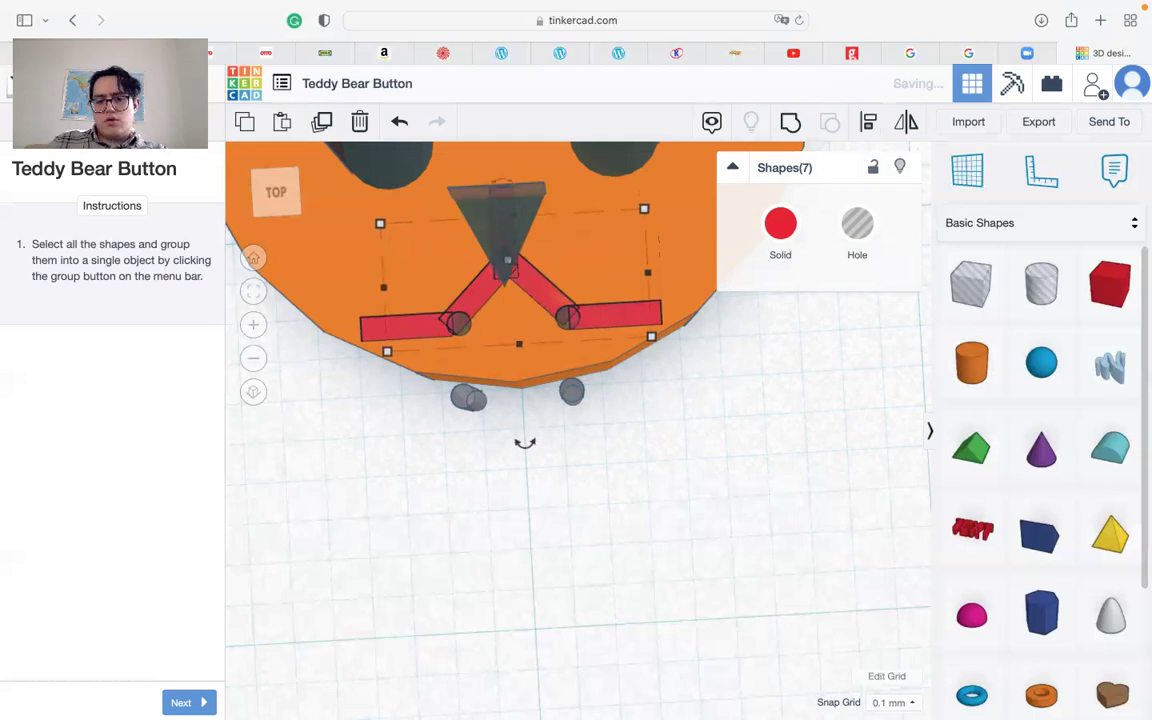
click(643, 490)
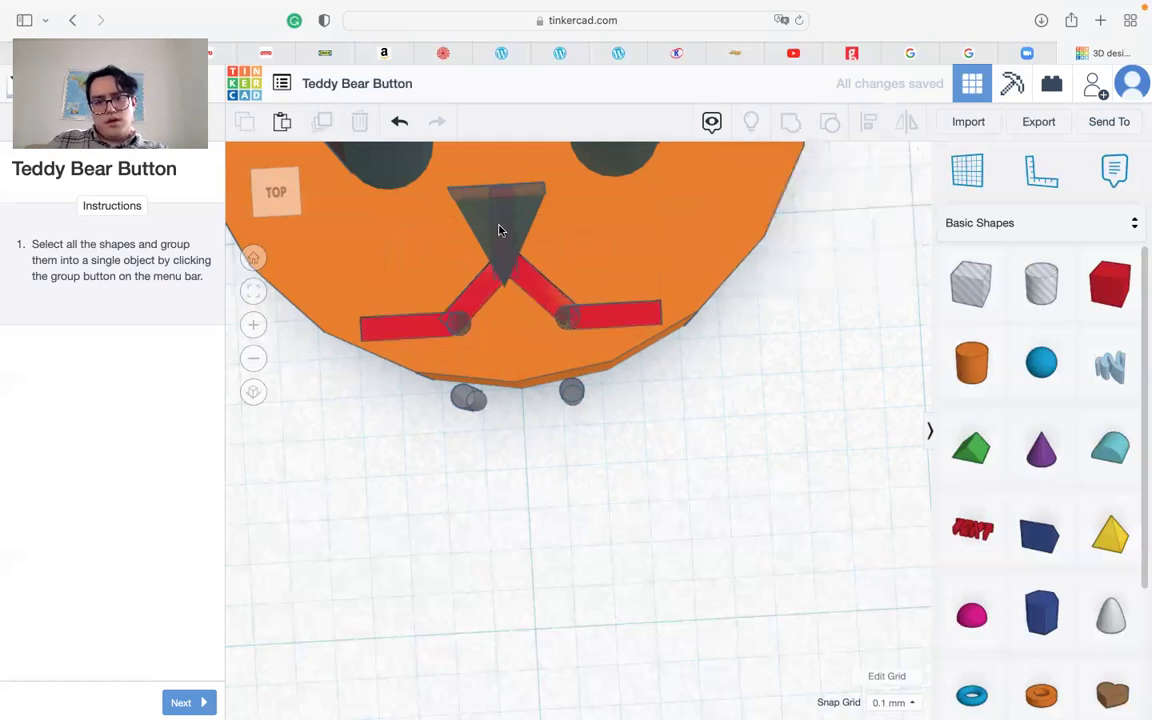
middle_drag(499, 230, 509, 308)
click(508, 287)
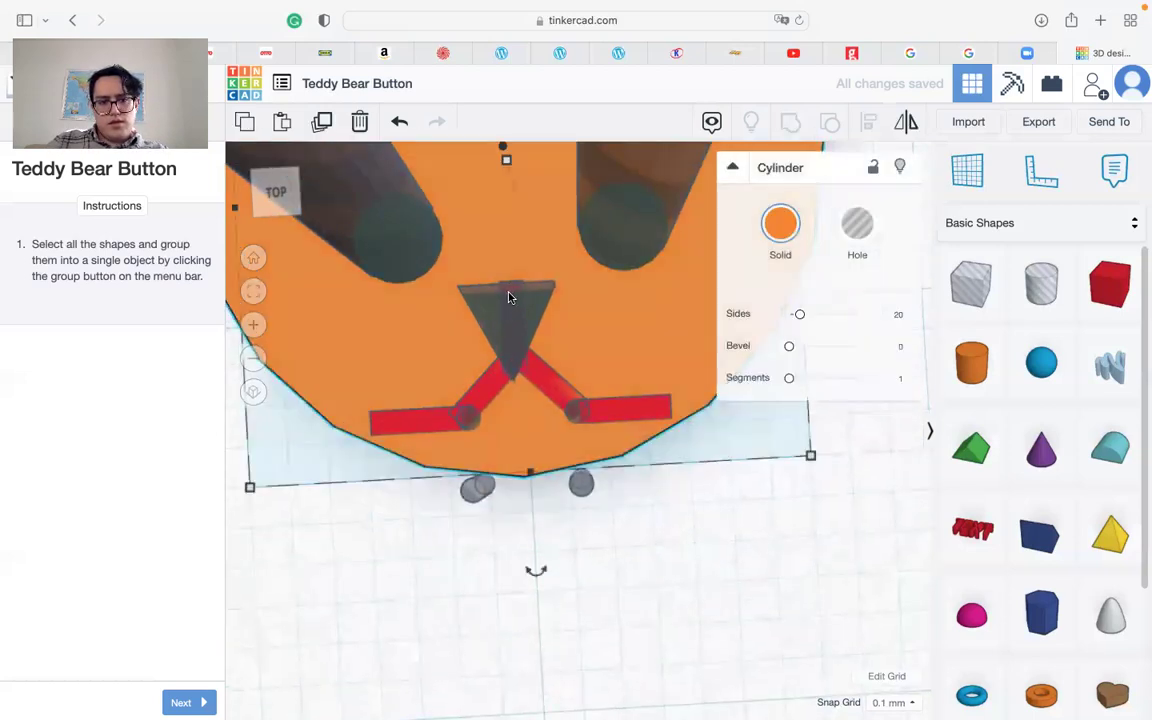
right_drag(508, 338, 514, 386)
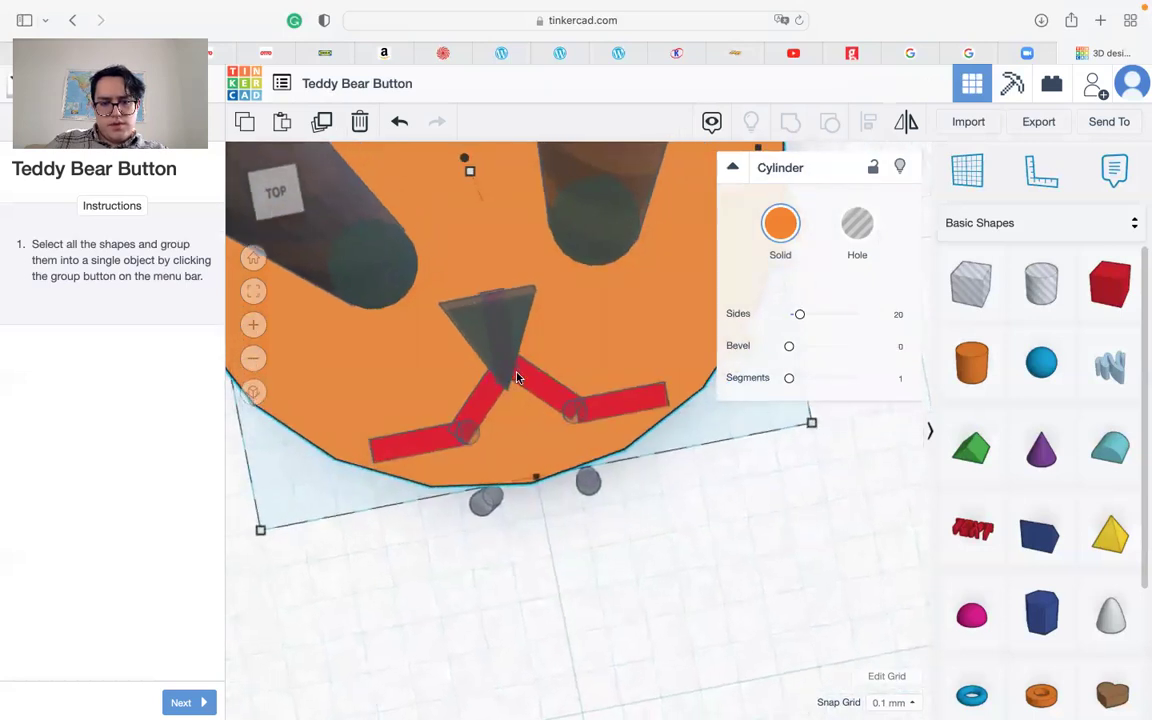
click(517, 382)
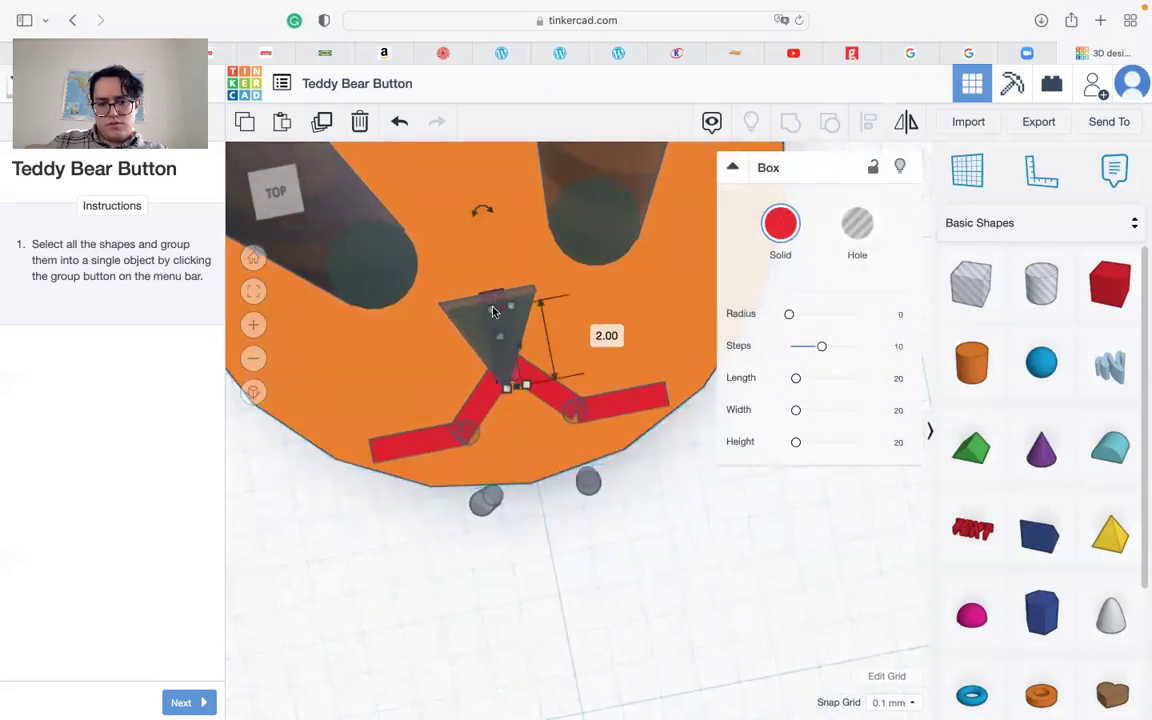
click(486, 499)
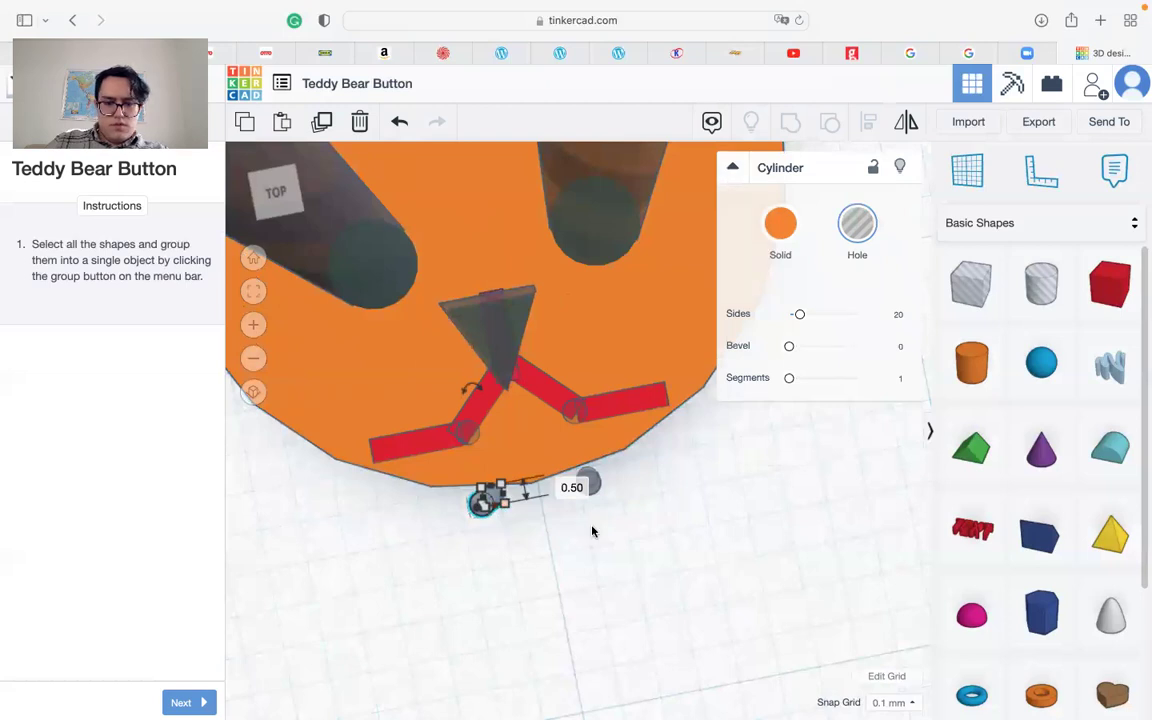
drag(617, 488, 566, 585)
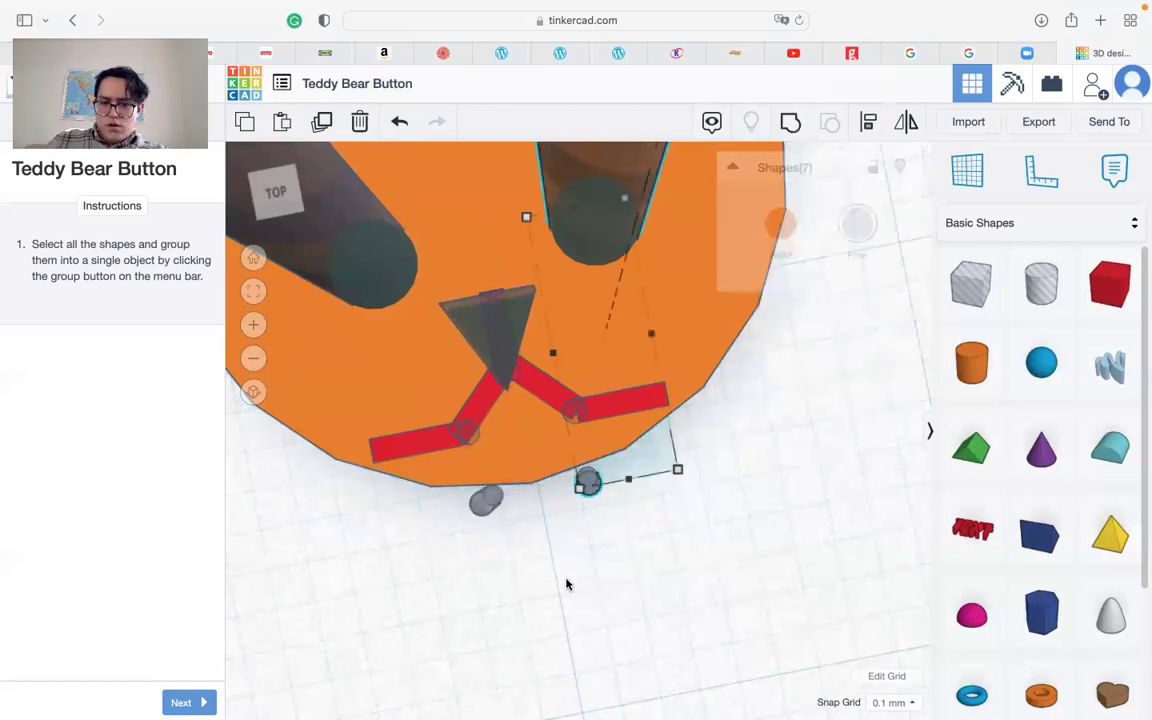
click(585, 573)
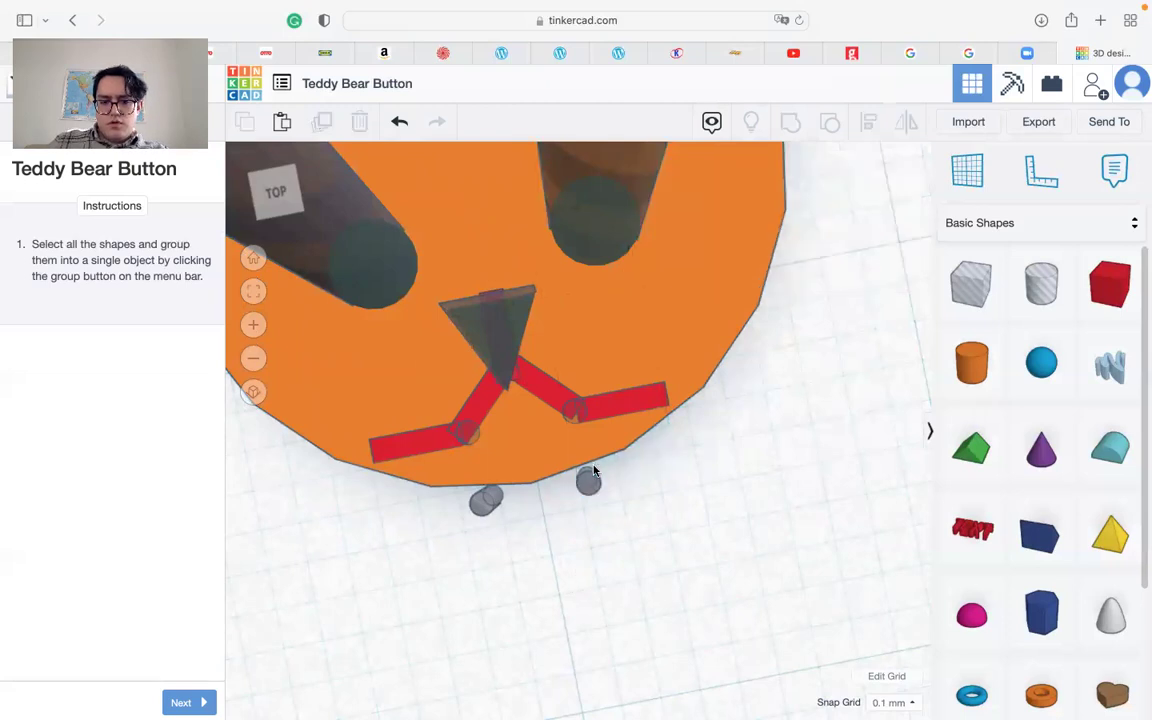
Delete the leftover stacked cylinder holes below the head's lower edge on the right side.
click(588, 482)
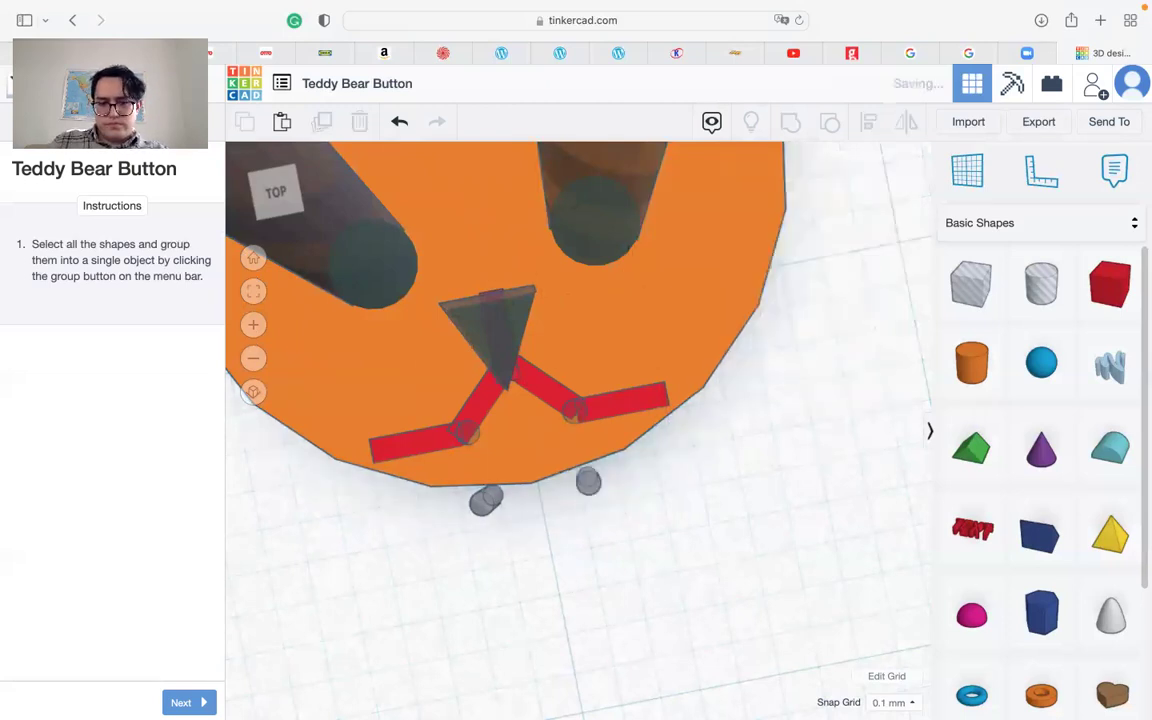
click(592, 483)
key(Escape)
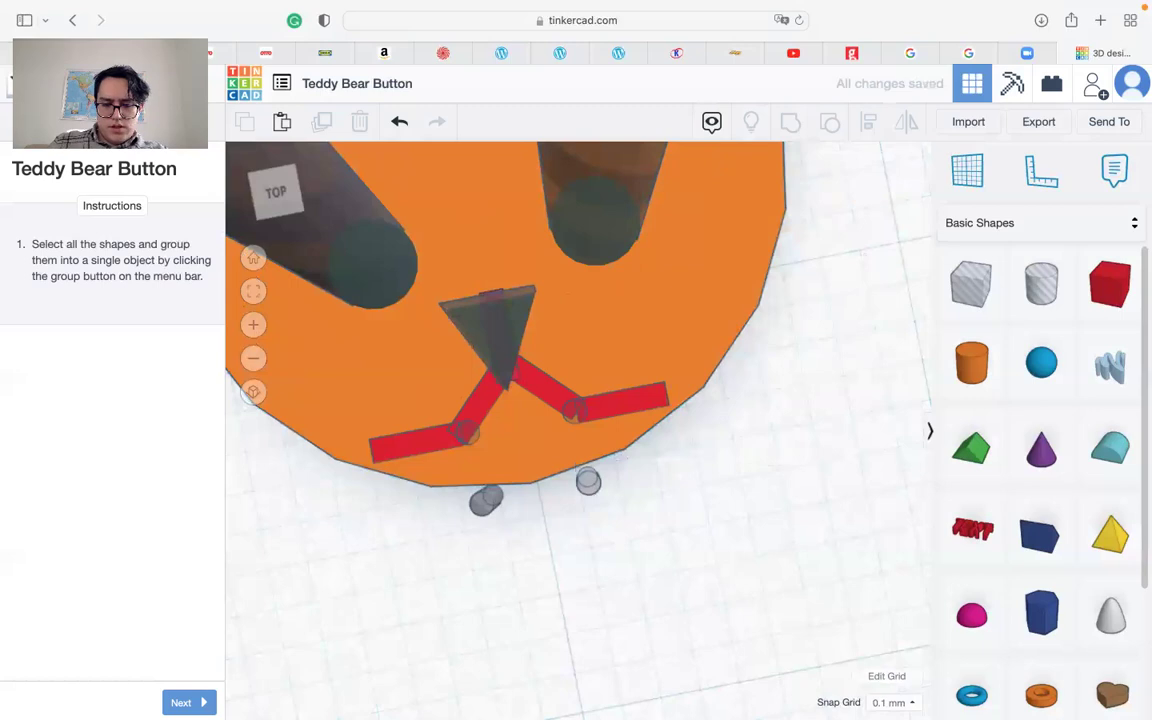
click(589, 481)
key(Delete)
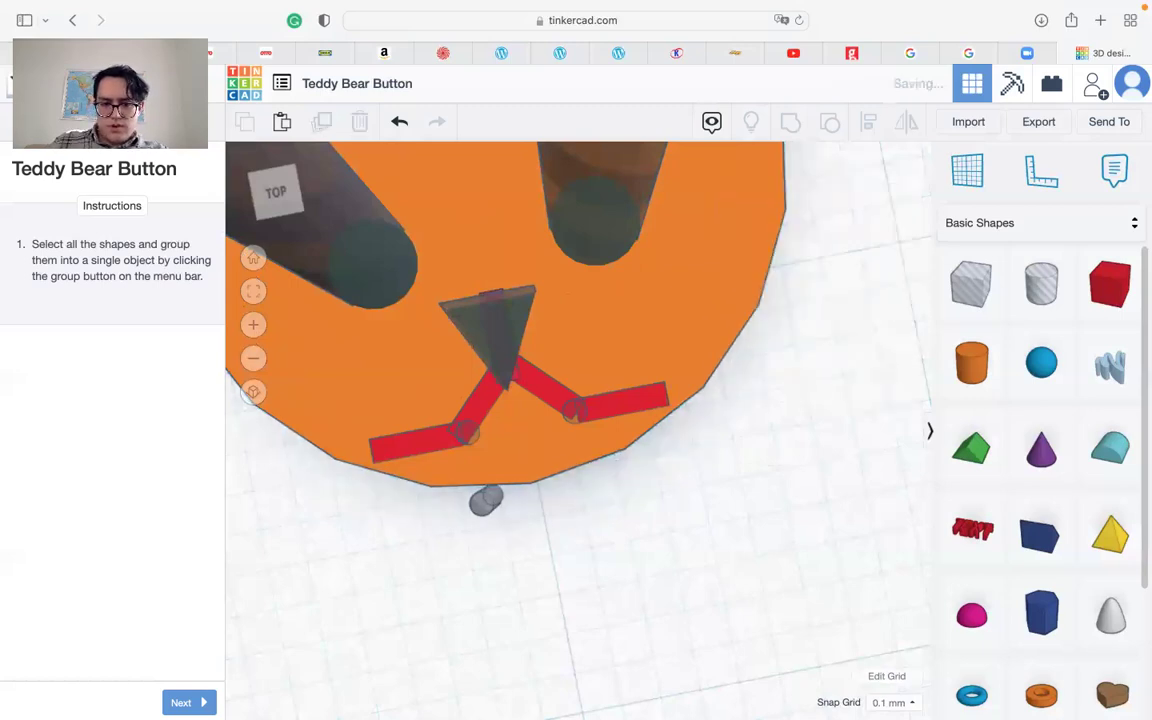
Delete the remaining overlapping cylinder holes below the head's lower edge on the left side.
click(478, 504)
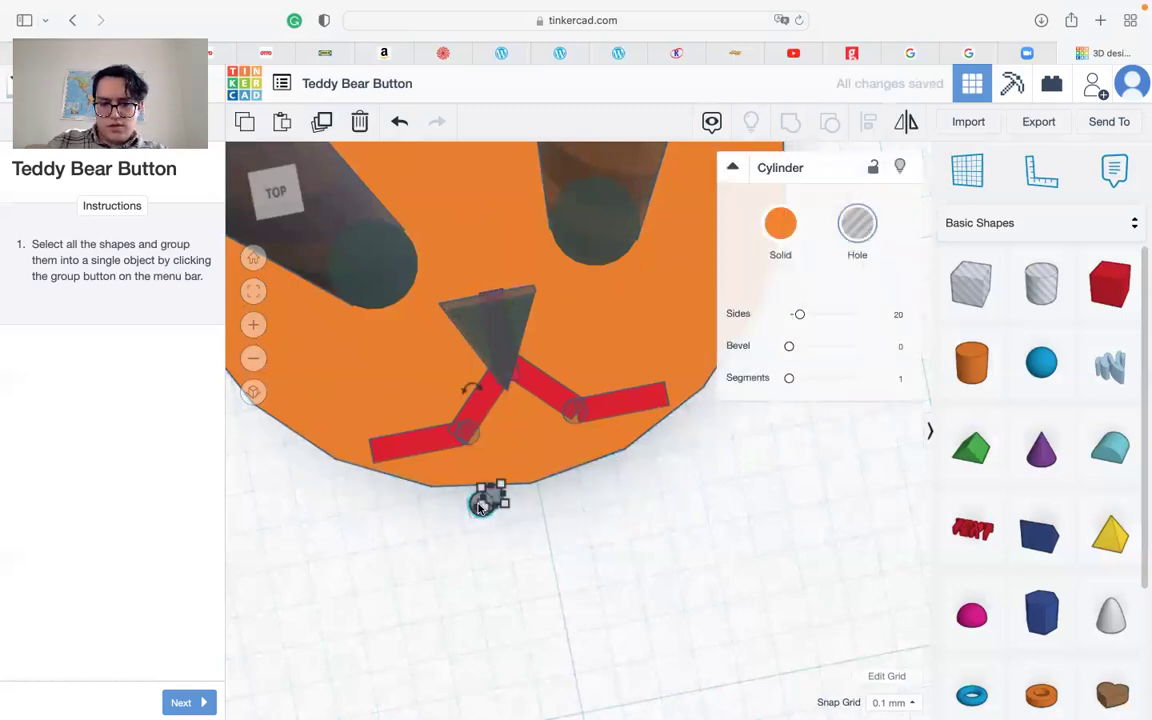
key(Delete)
click(483, 502)
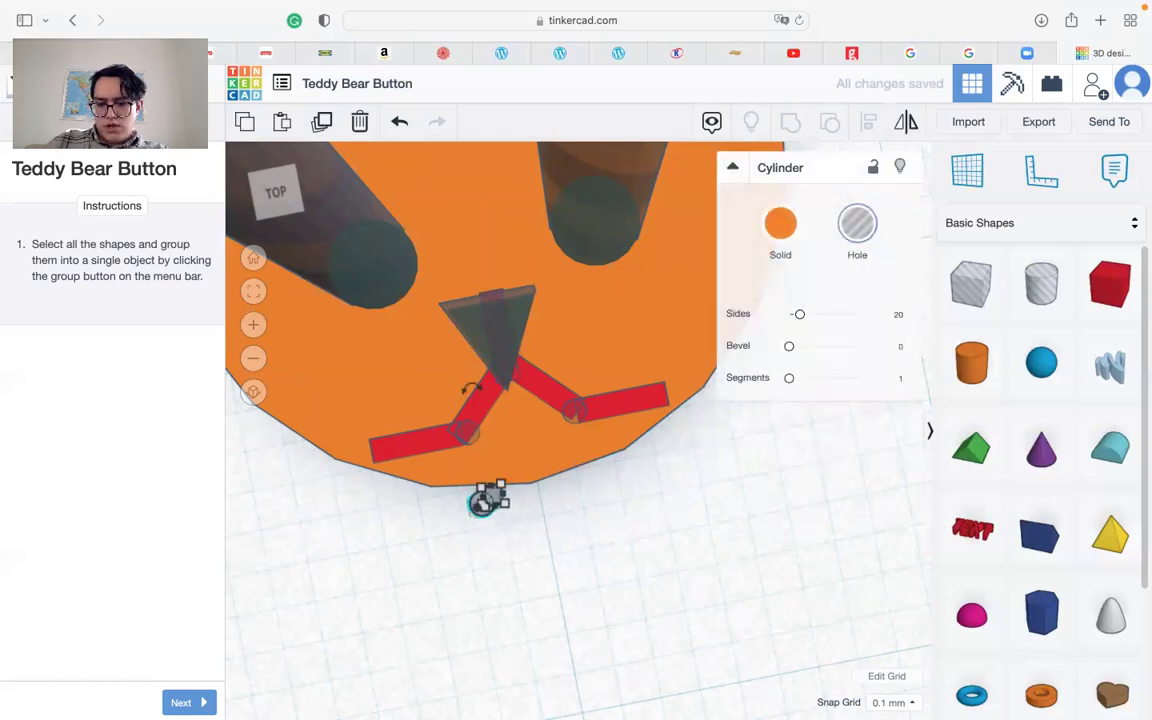
key(Escape)
click(485, 502)
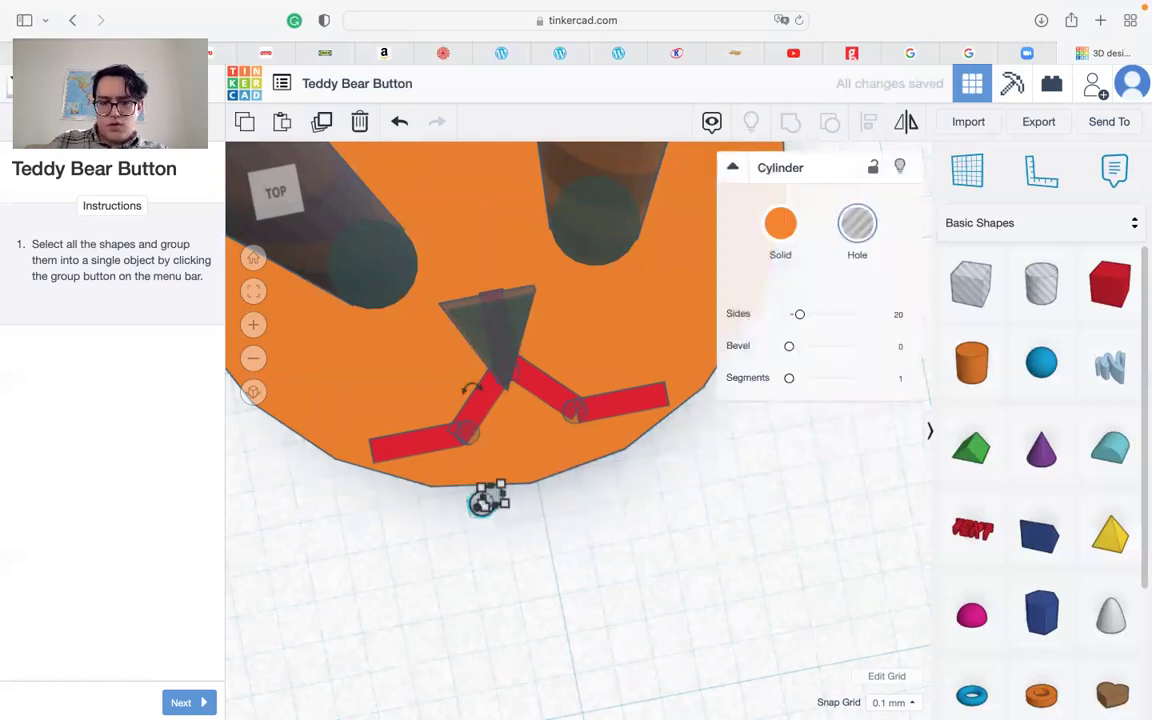
key(Delete)
scroll(531, 552, down, 6)
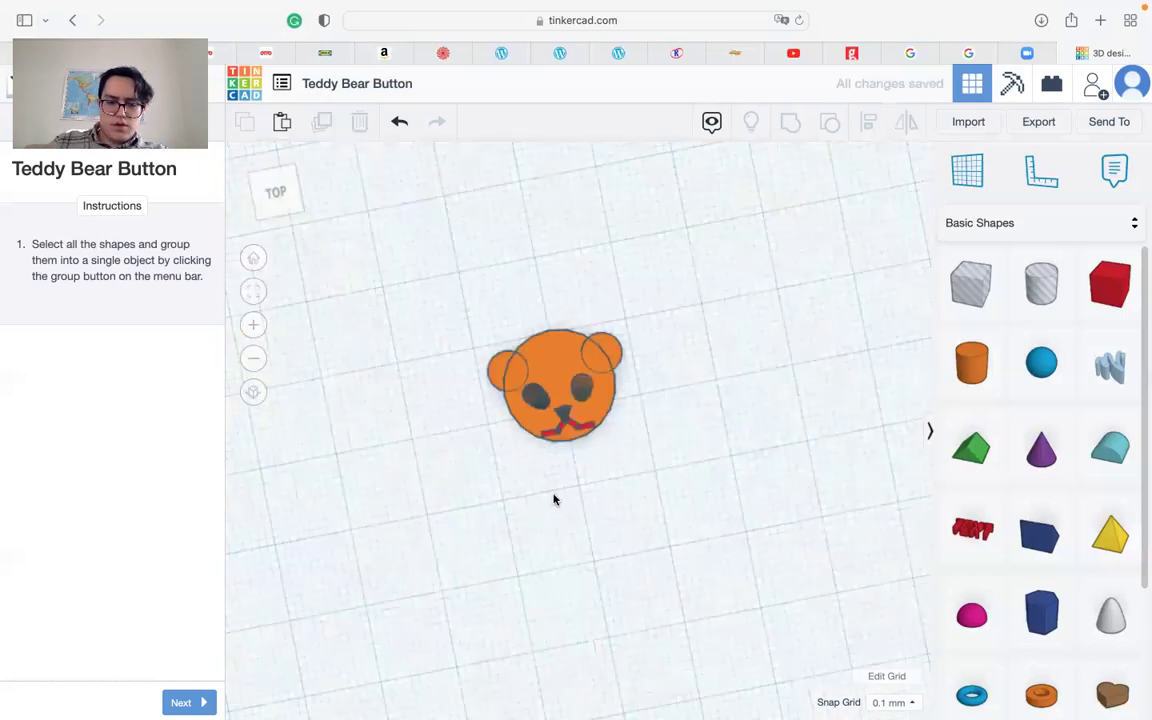
right_drag(555, 497, 548, 458)
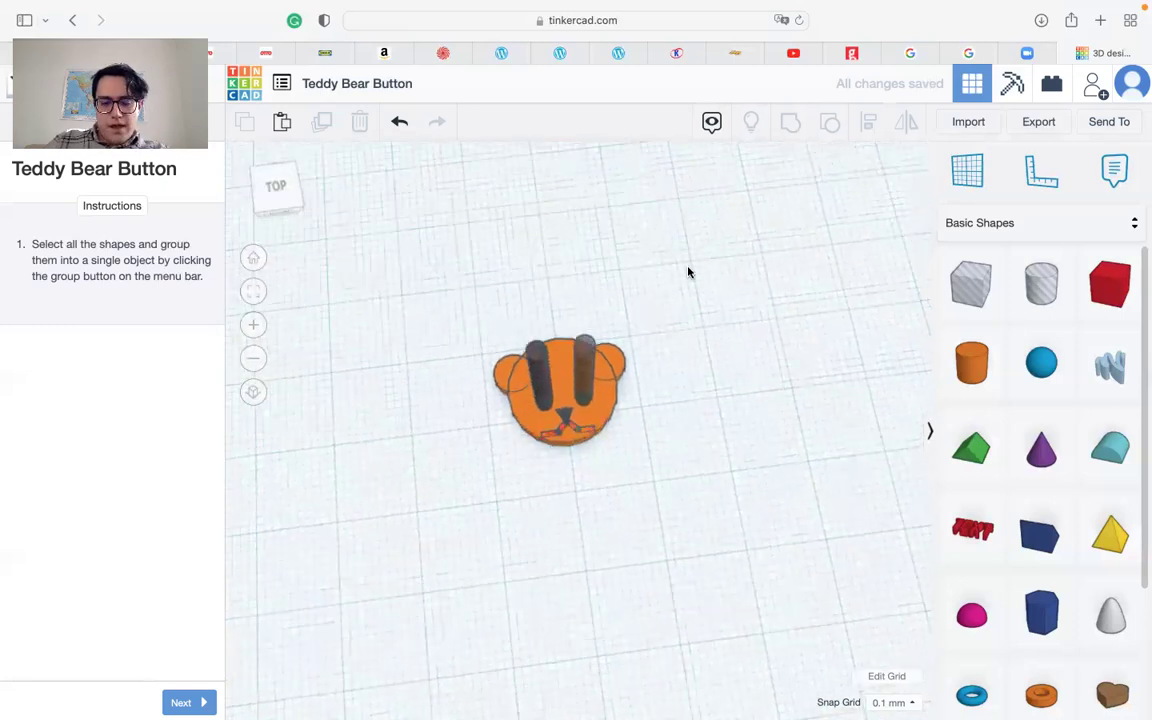
Change the two outer and two diagonal mouth boxes on the bear's face into holes.
drag(688, 272, 405, 510)
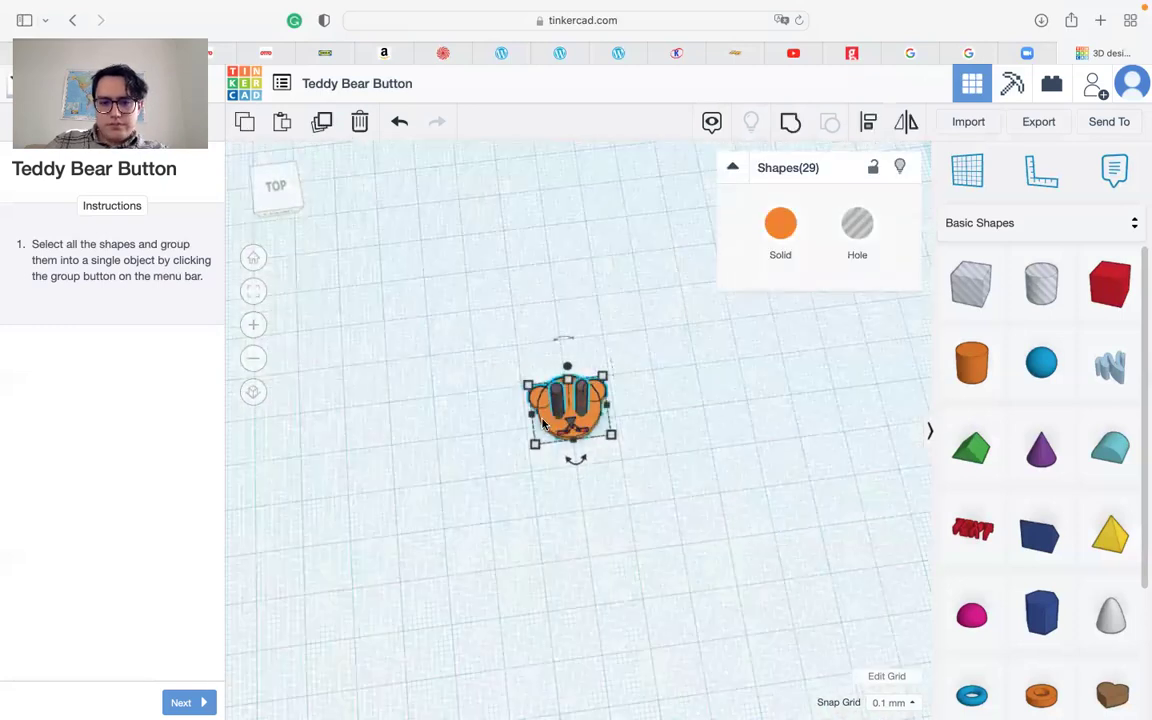
scroll(541, 421, up, 8)
click(689, 607)
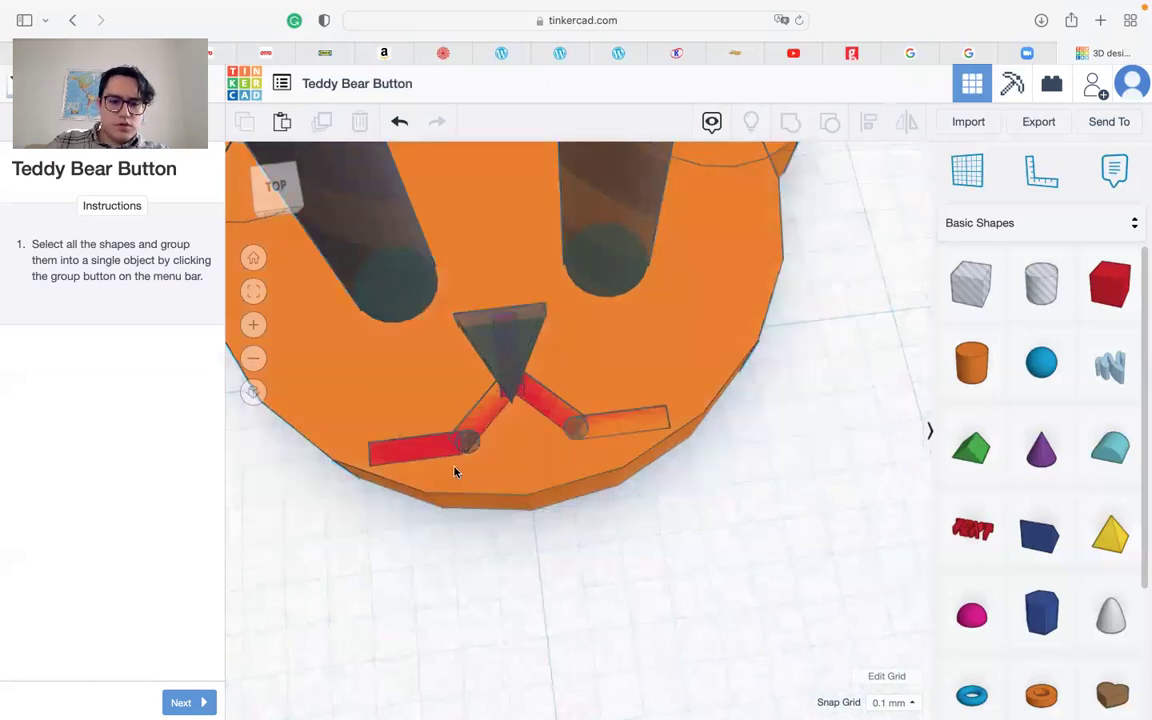
click(445, 454)
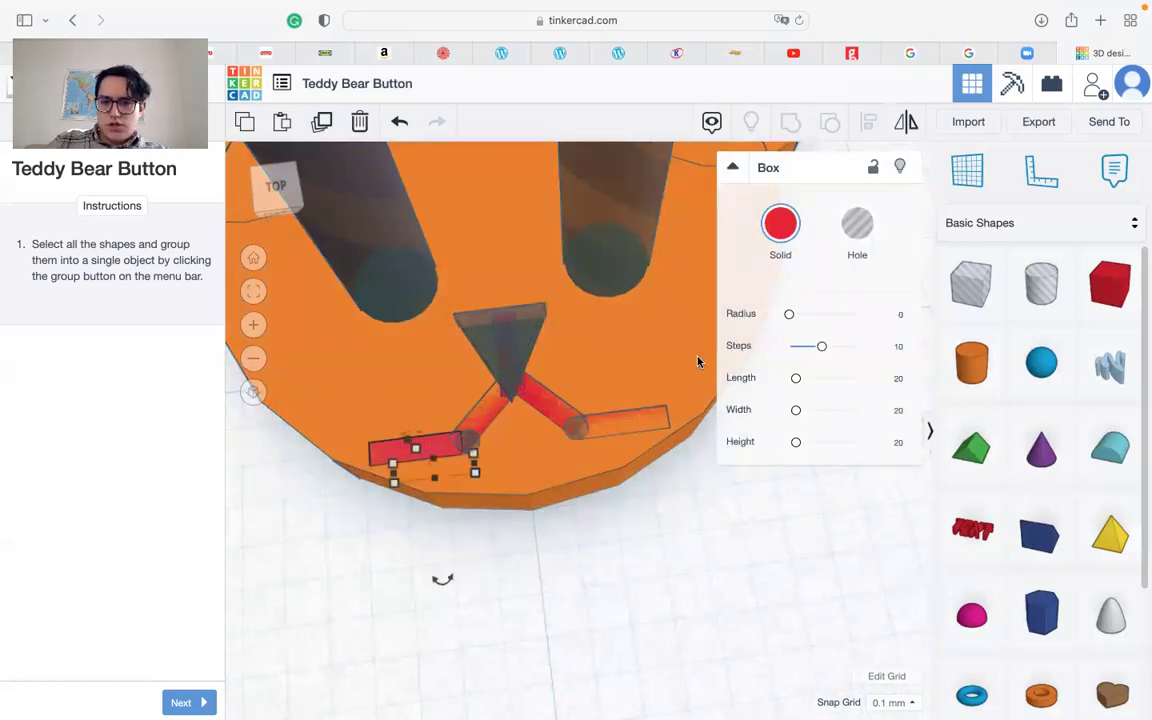
click(857, 224)
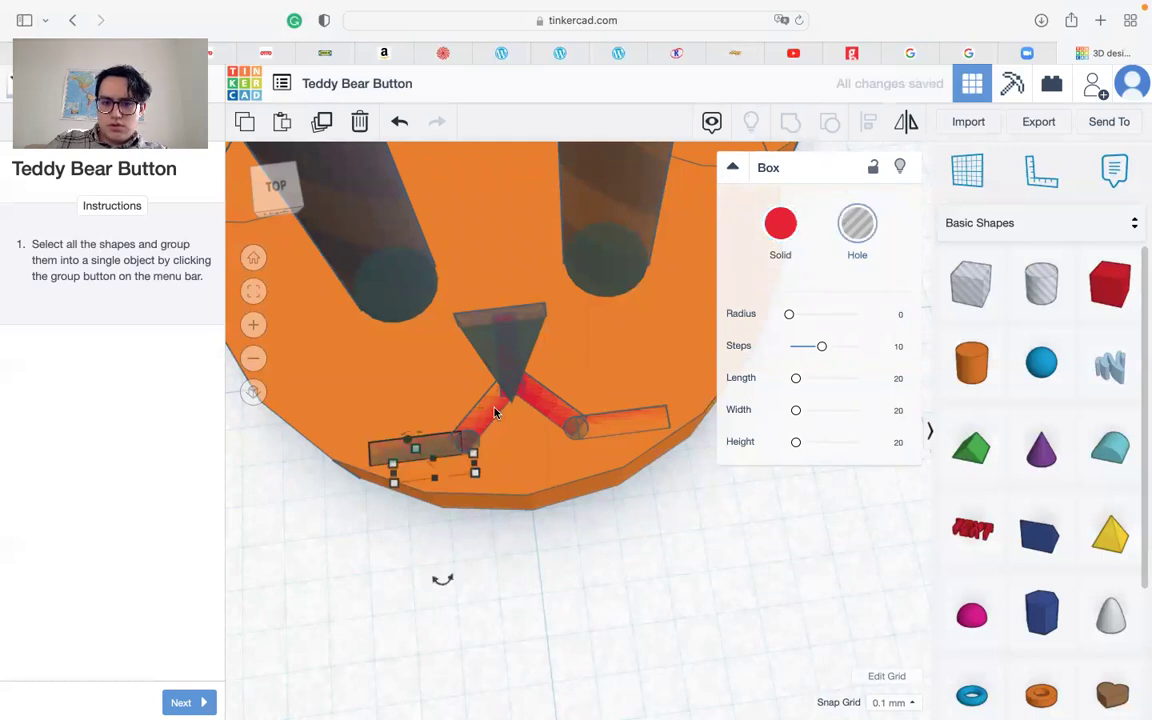
click(494, 412)
click(862, 228)
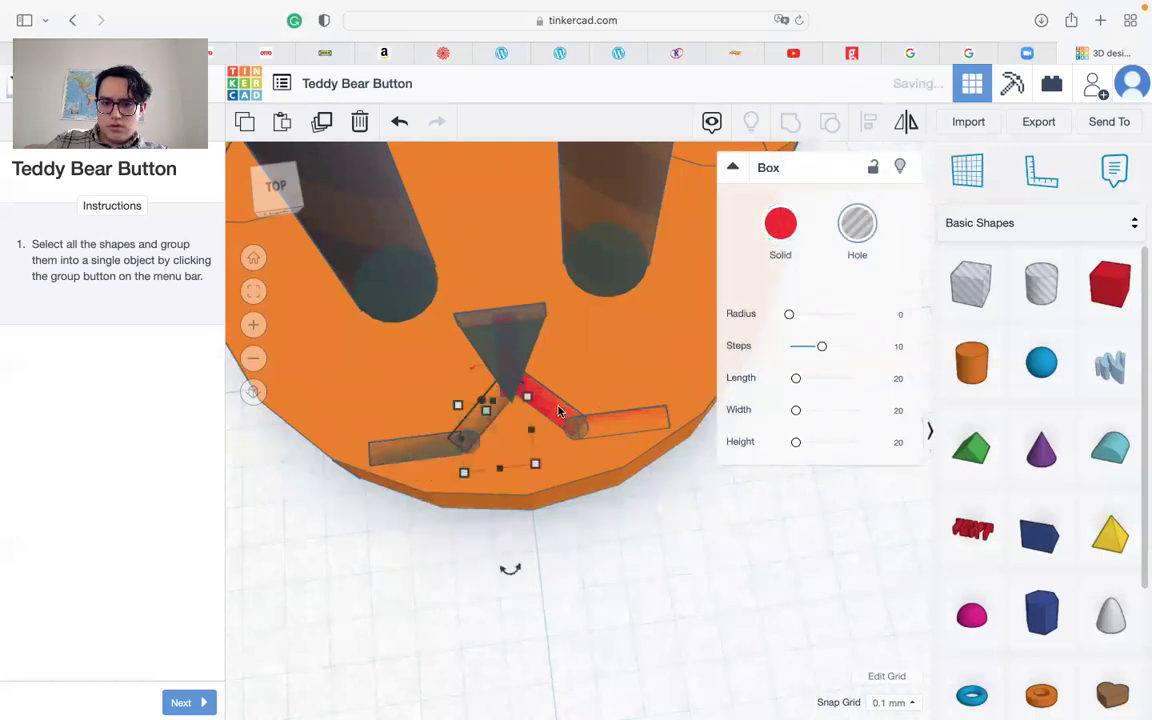
click(860, 236)
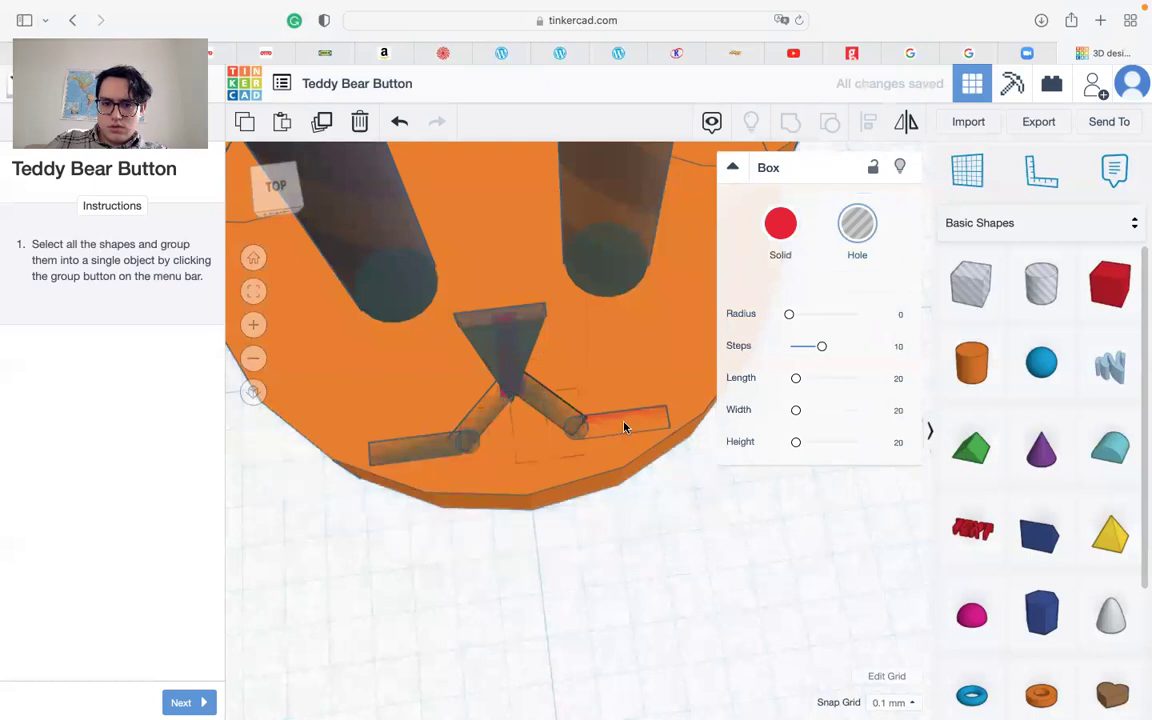
click(624, 428)
click(857, 224)
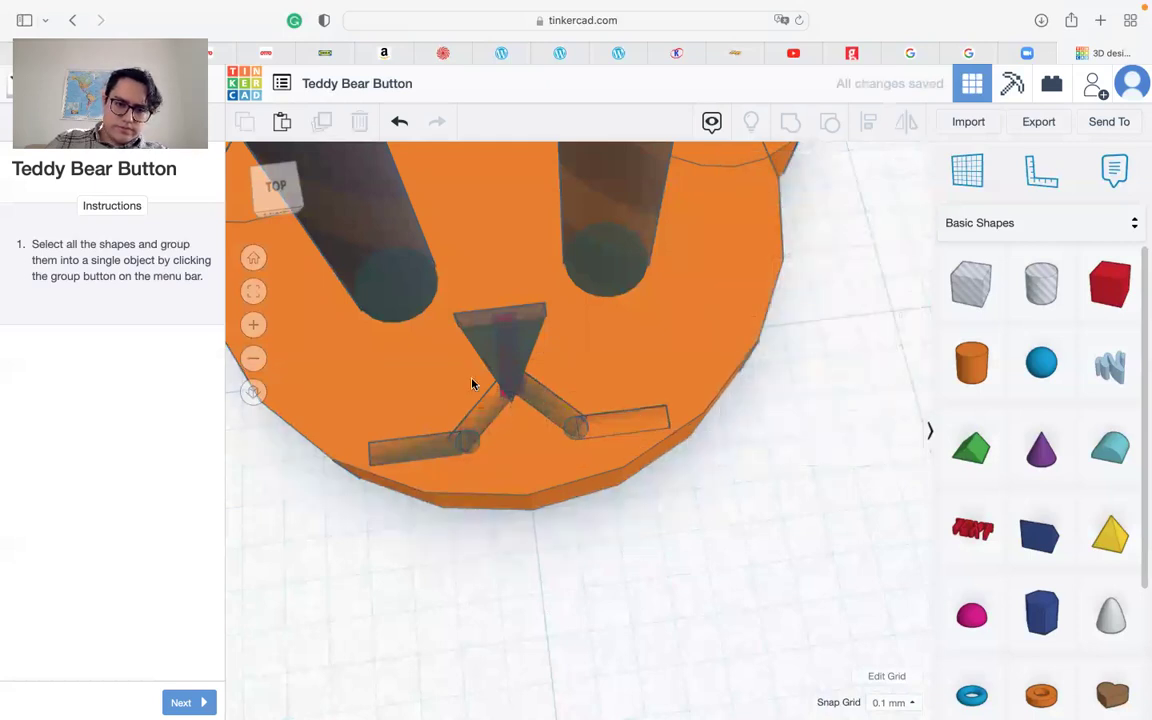
Try to turn the nose and mouth shapes into holes in one multi-selection without the head cylinder, and undo the change.
click(510, 325)
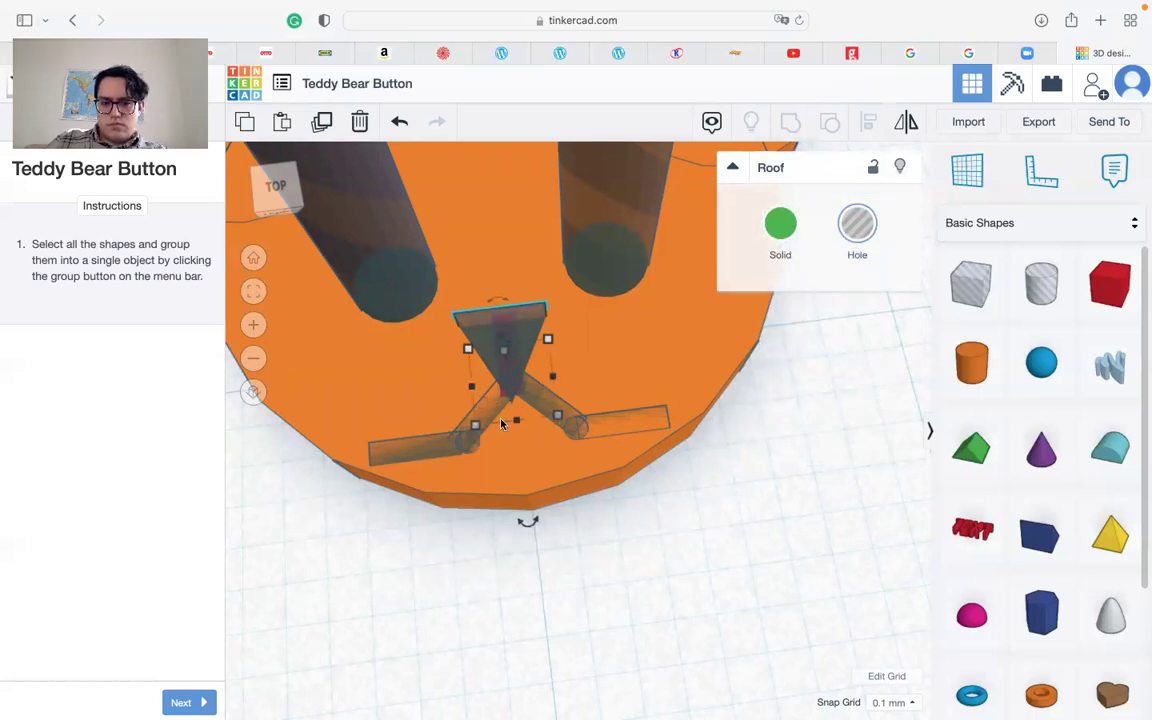
click(560, 545)
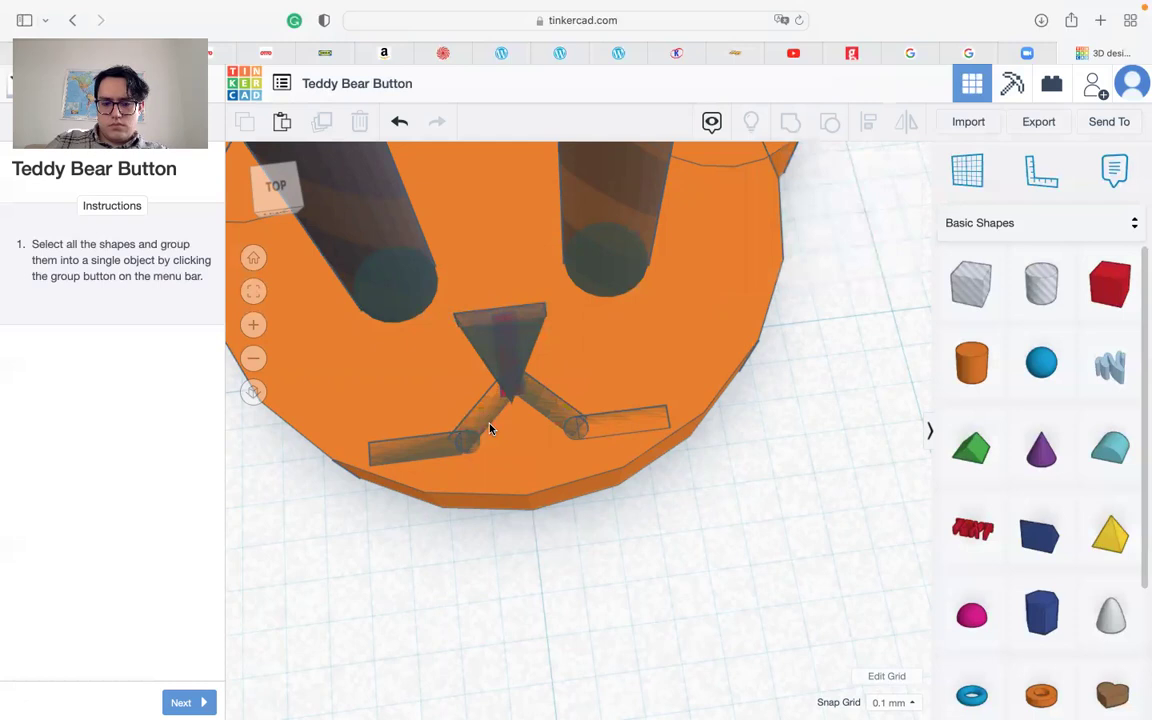
middle_drag(490, 428, 597, 422)
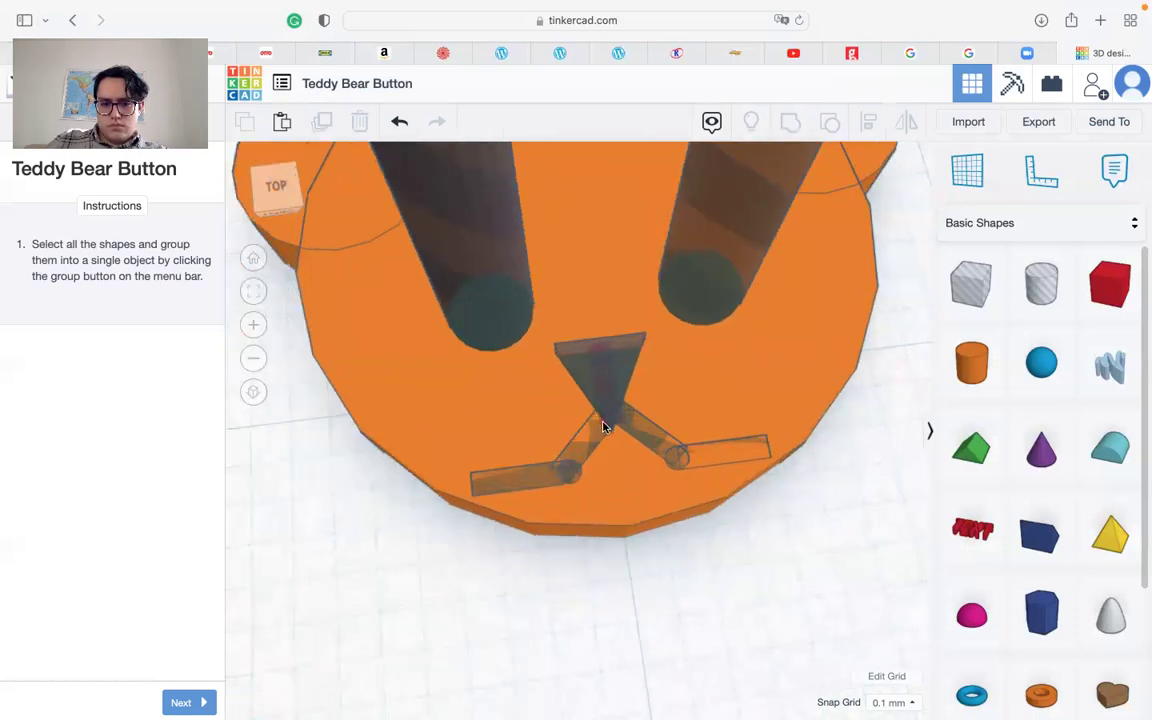
click(603, 427)
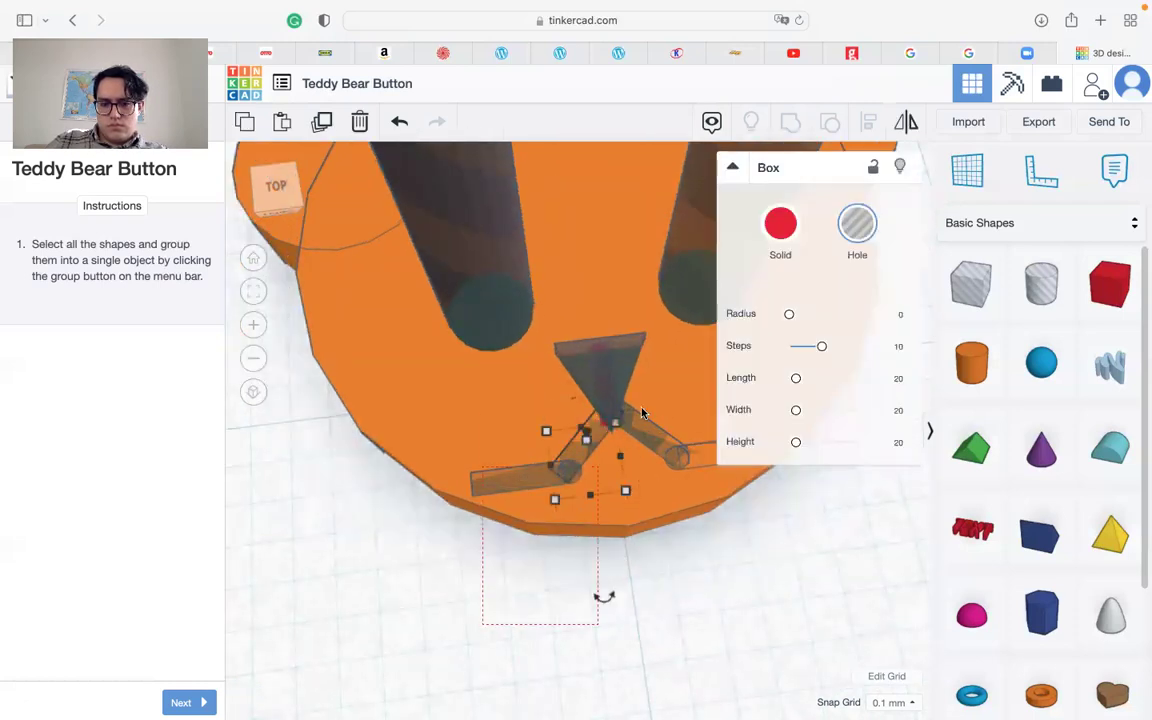
key(super+a)
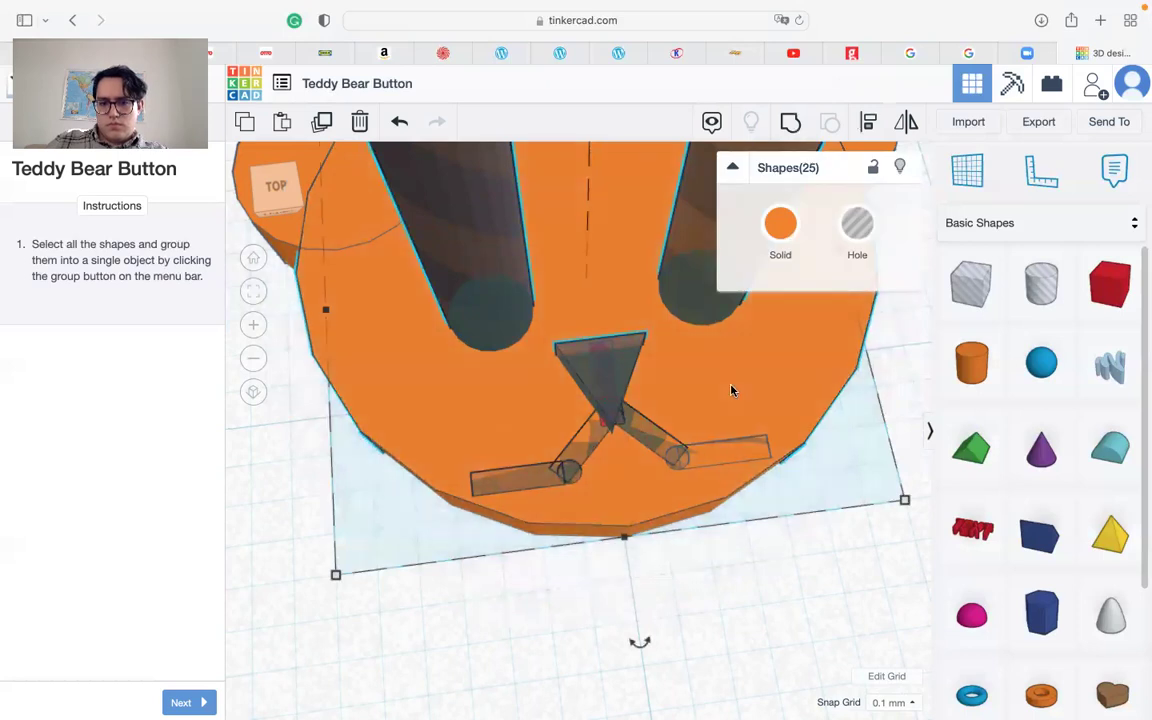
shift+click(733, 391)
click(863, 225)
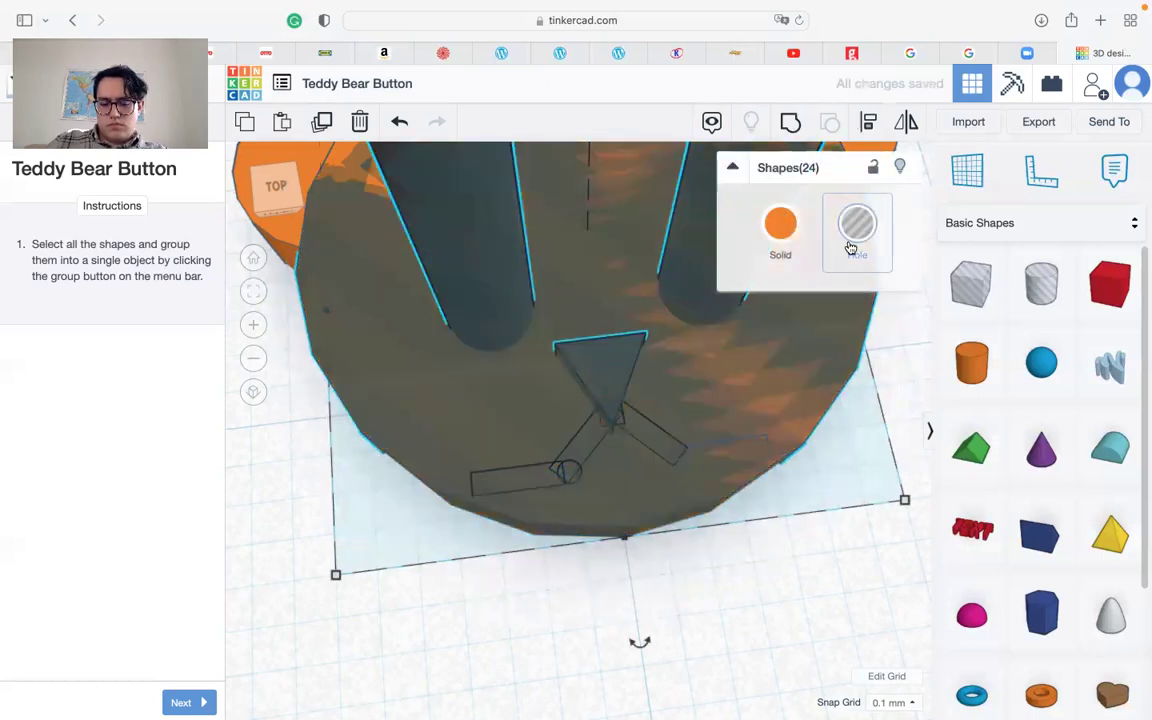
key(super+z)
Delete the duplicate orange cylinder stacked on the bear's head, keeping one head cylinder.
click(722, 304)
key(Delete)
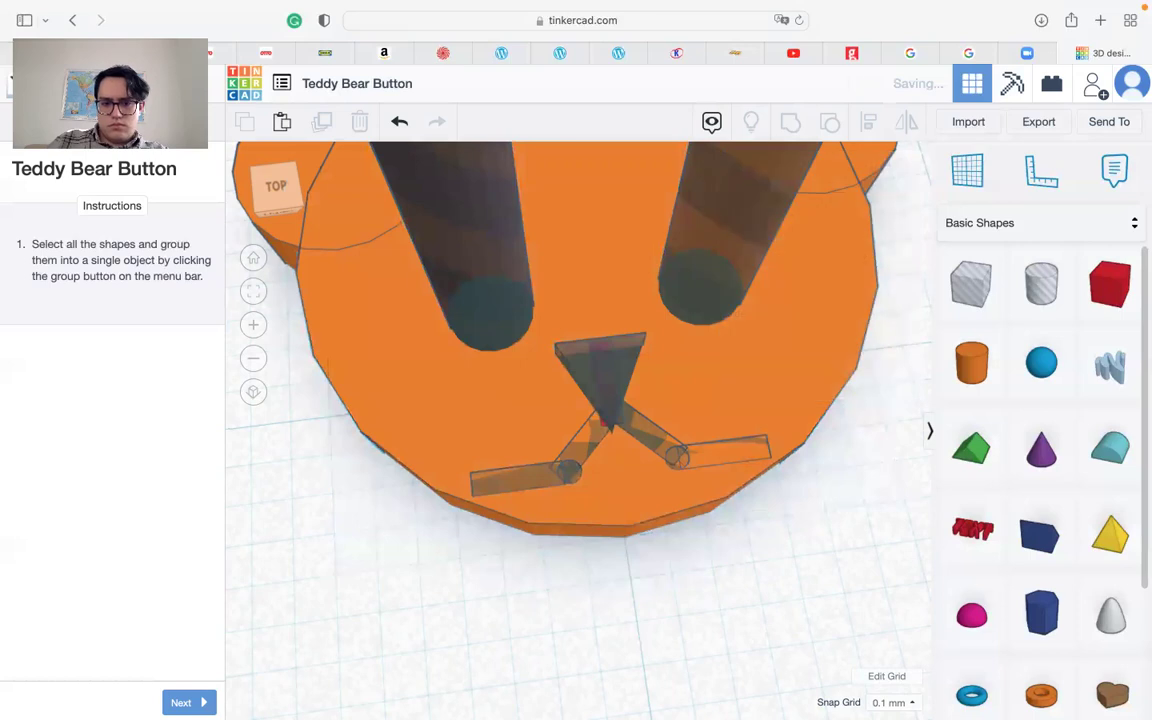
click(803, 364)
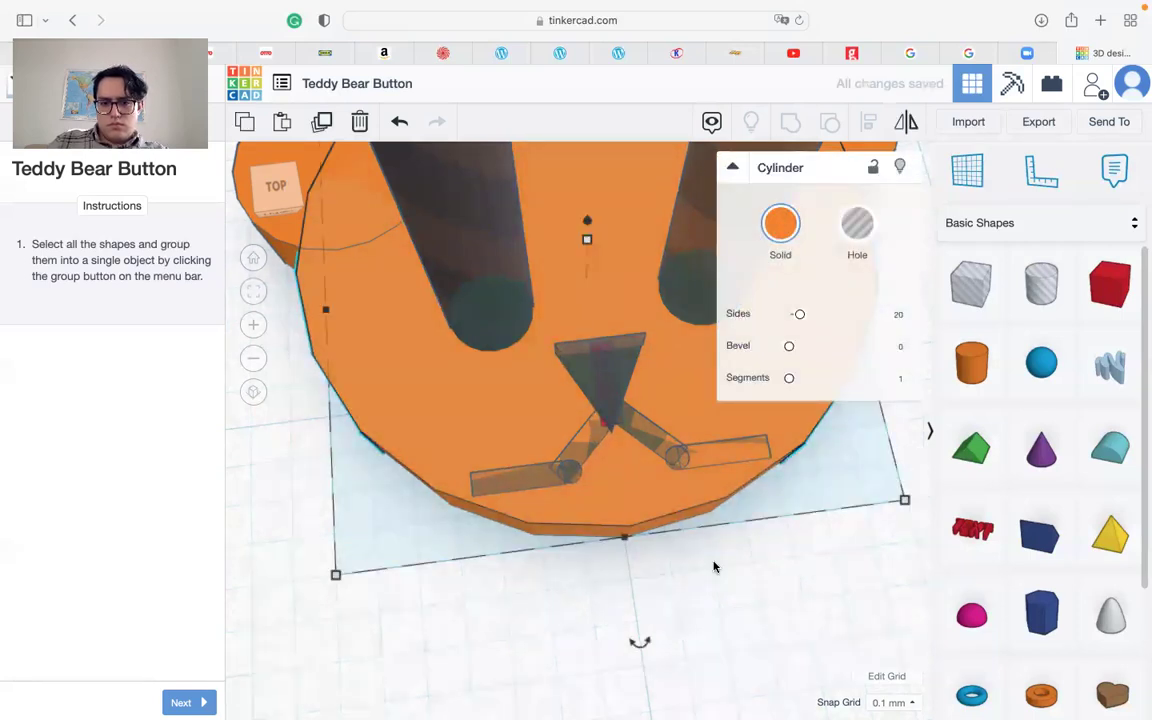
Select all the shapes of the bear and group them into a single object.
scroll(660, 606, down, 5)
key(super+a)
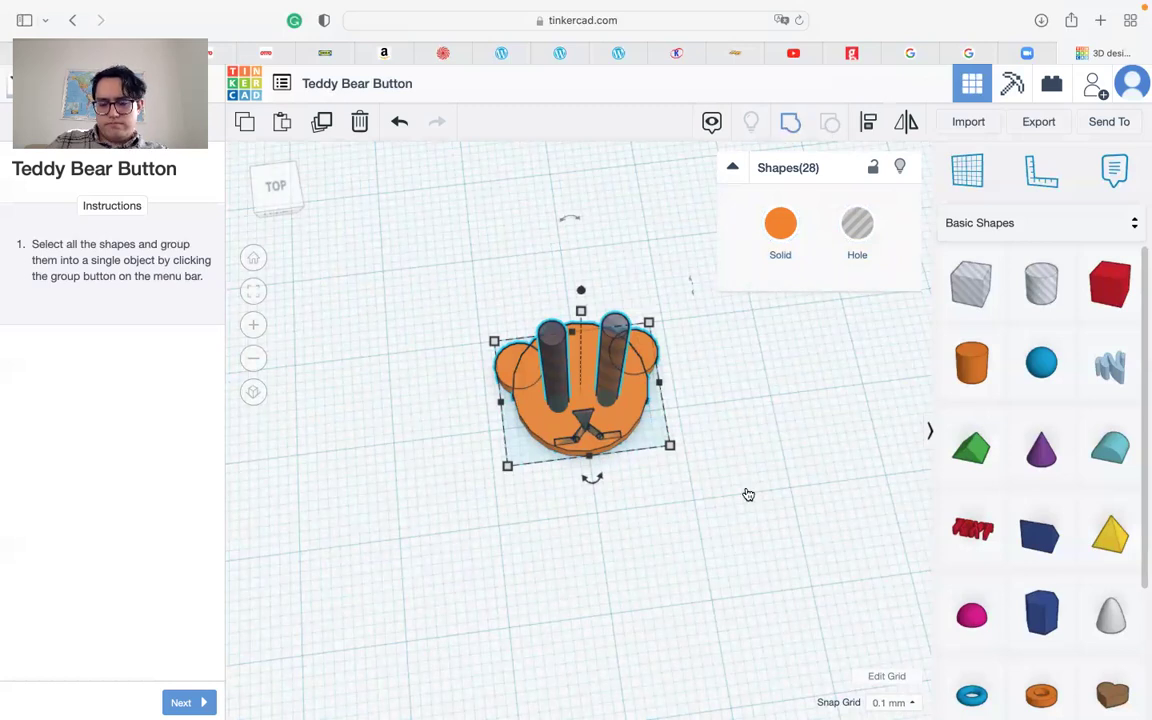
key(super+g)
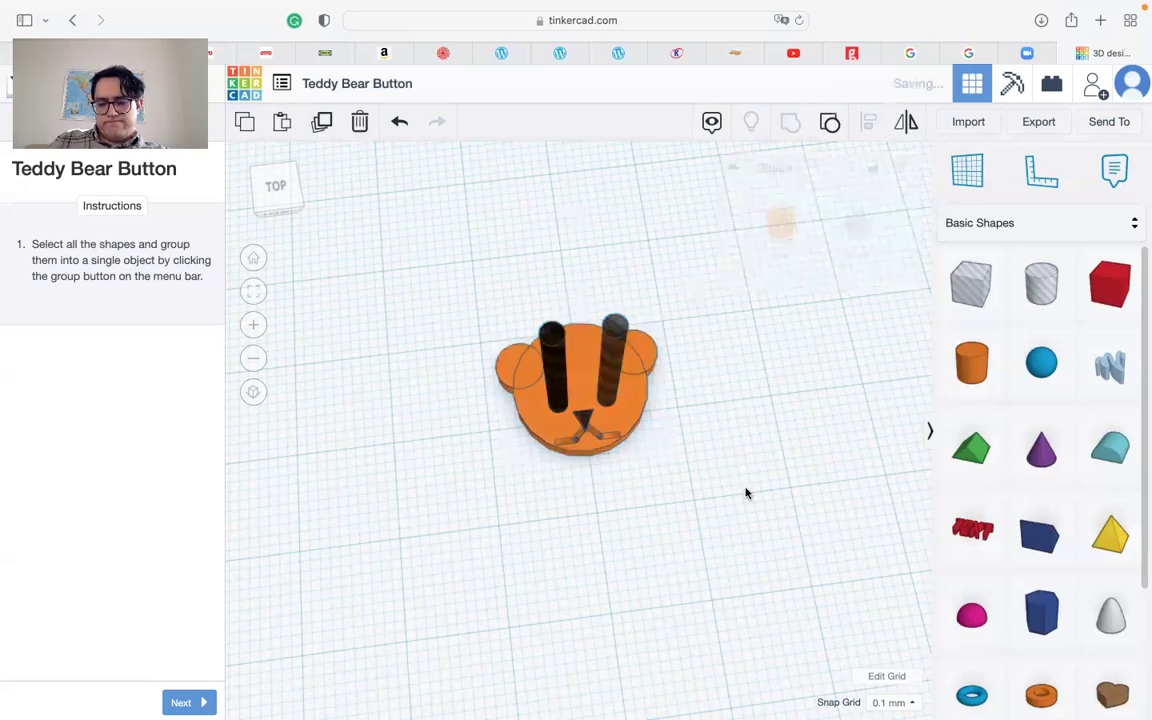
click(710, 452)
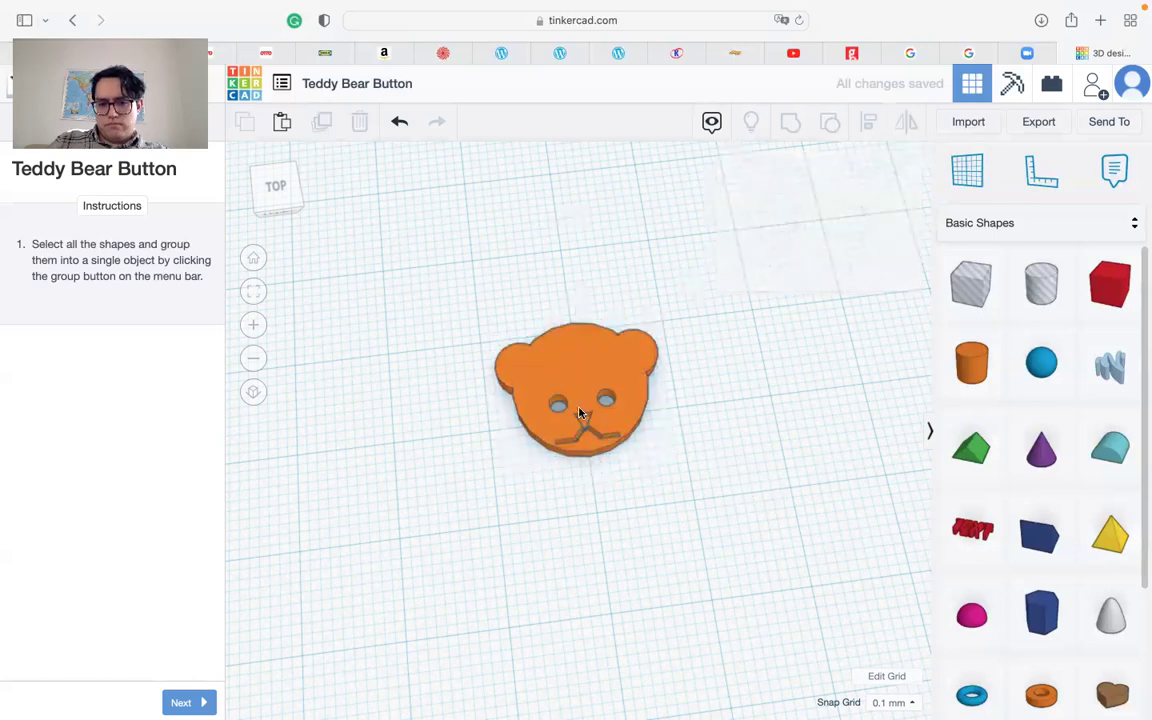
Examine the eye, nose and mouth cut-outs of the grouped bear button up close and as a whole.
scroll(575, 425, up, 5)
scroll(574, 424, up, 3)
mouse_move(566, 458)
right_down()
mouse_move(540, 489)
mouse_move(535, 467)
mouse_move(573, 465)
right_up()
scroll(598, 463, down, 3)
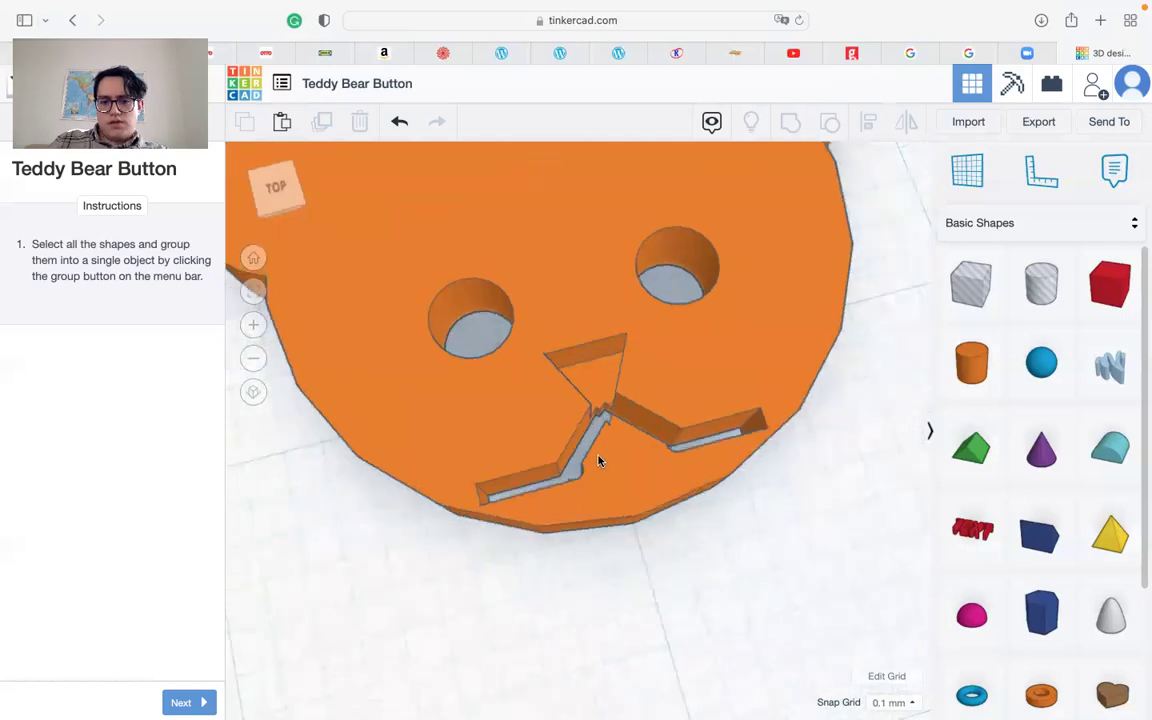
scroll(598, 460, down, 3)
scroll(598, 461, down, 2)
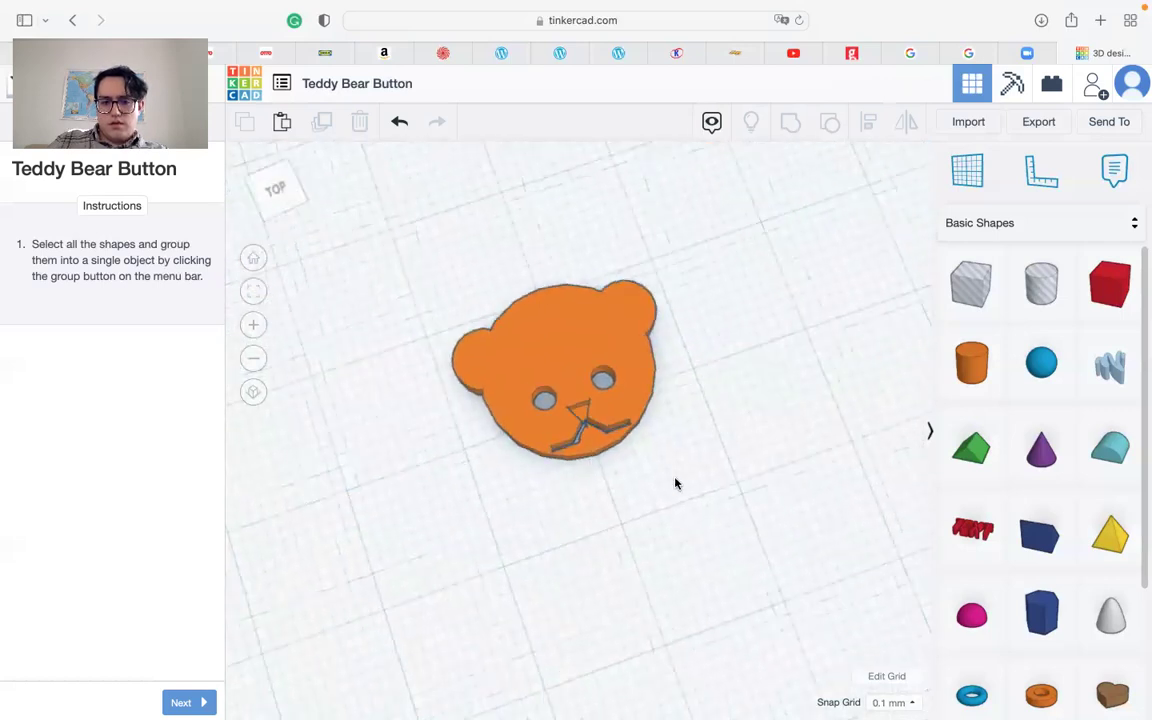
right_drag(676, 483, 597, 494)
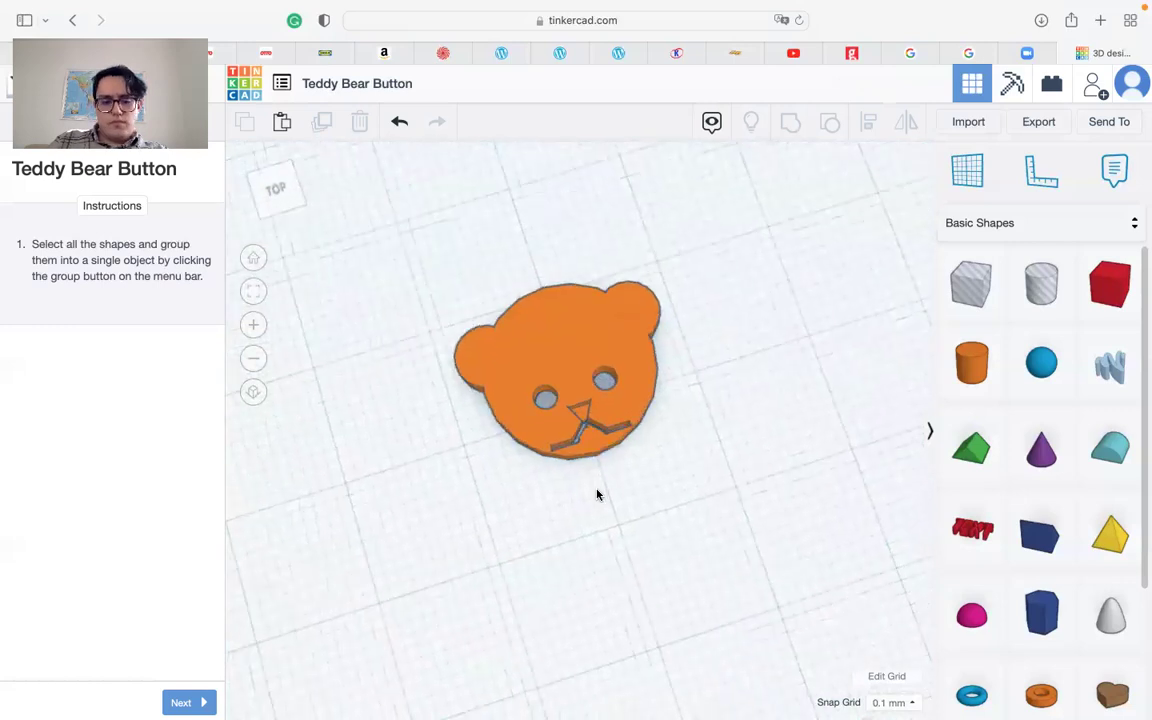
Finish the Teddy Bear Button lesson, mark it as done and go back to its project page.
click(208, 702)
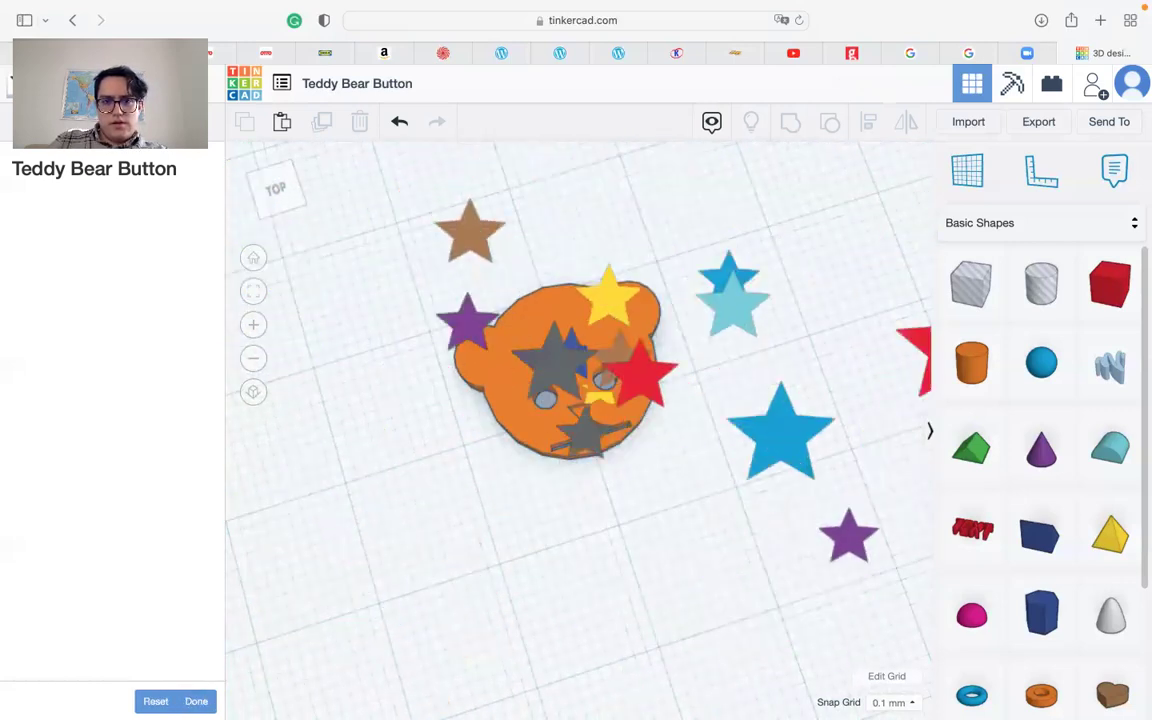
click(196, 701)
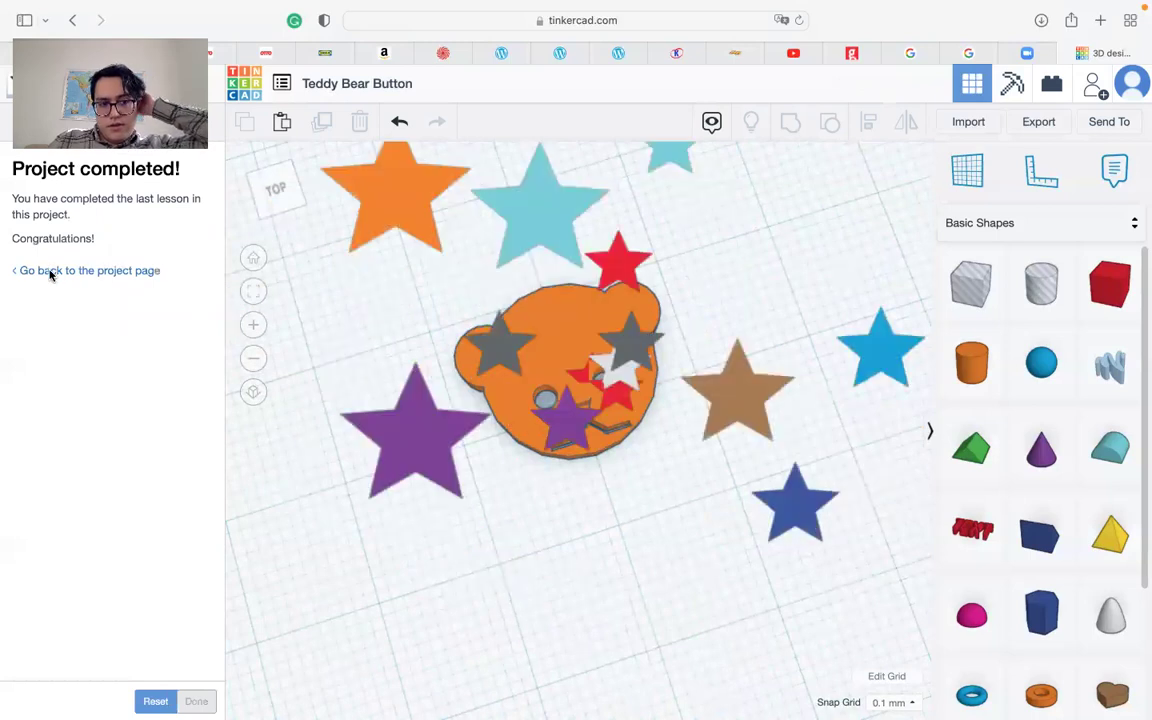
click(75, 276)
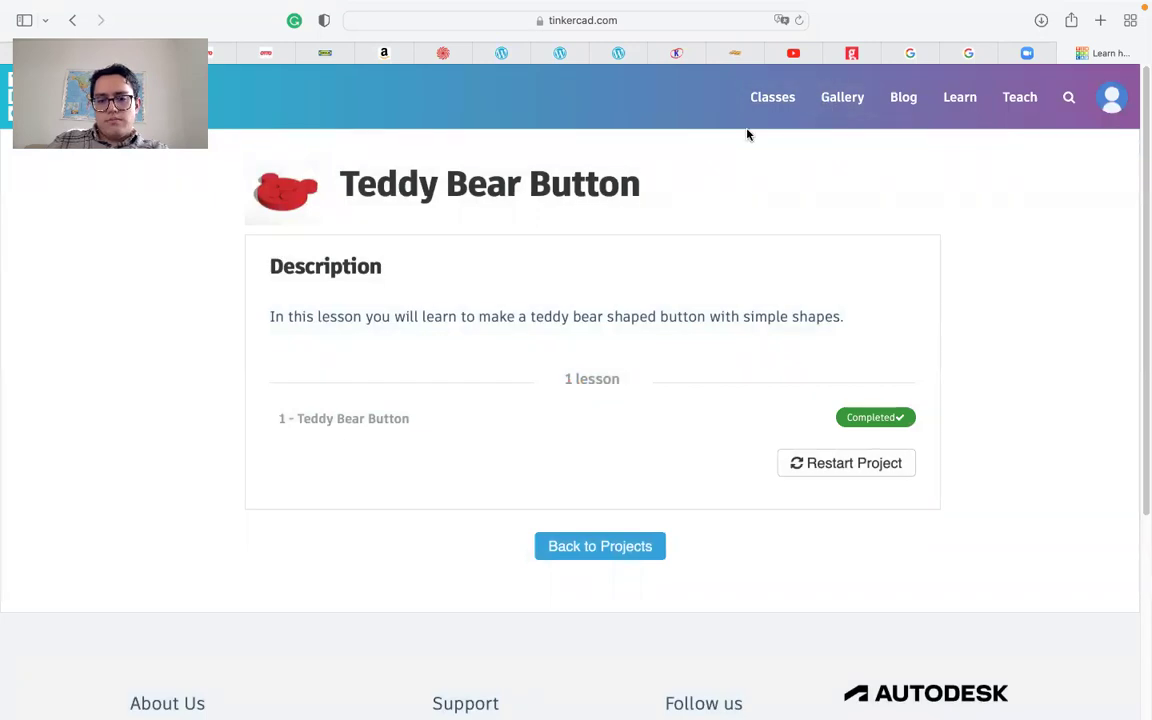
Return to the Tinkercad Basic Skills projects and browse the available button and circuit assembly lessons.
click(605, 545)
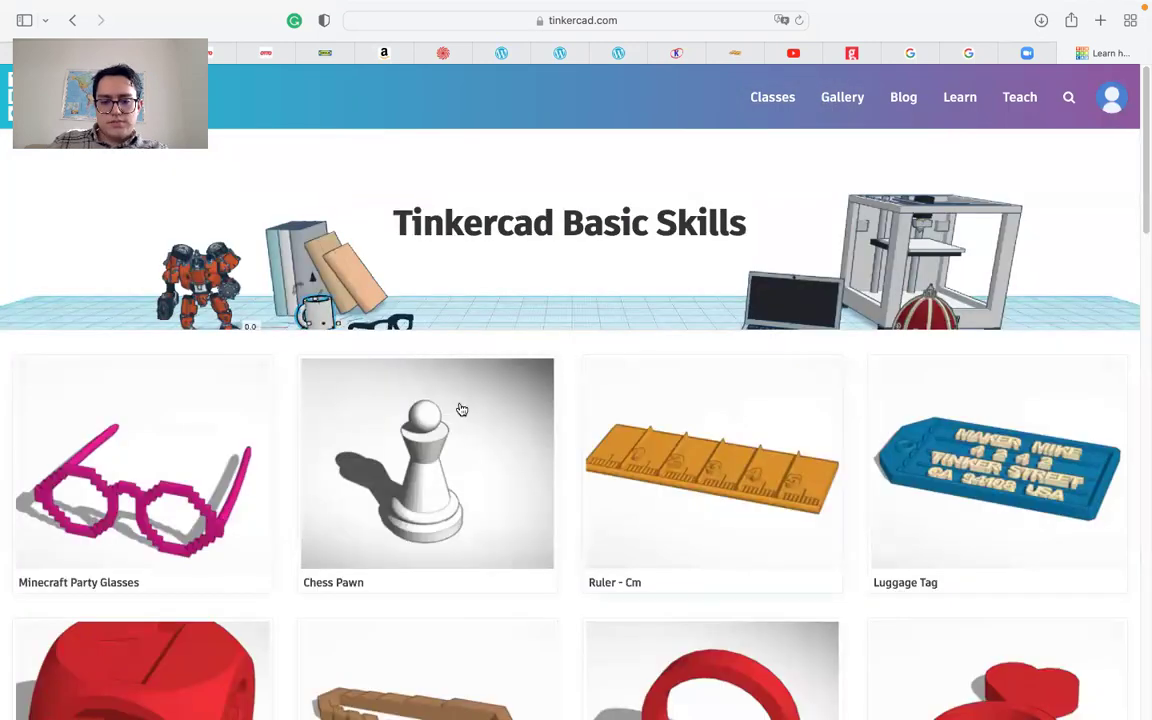
scroll(461, 407, down, 5)
scroll(461, 408, down, 10)
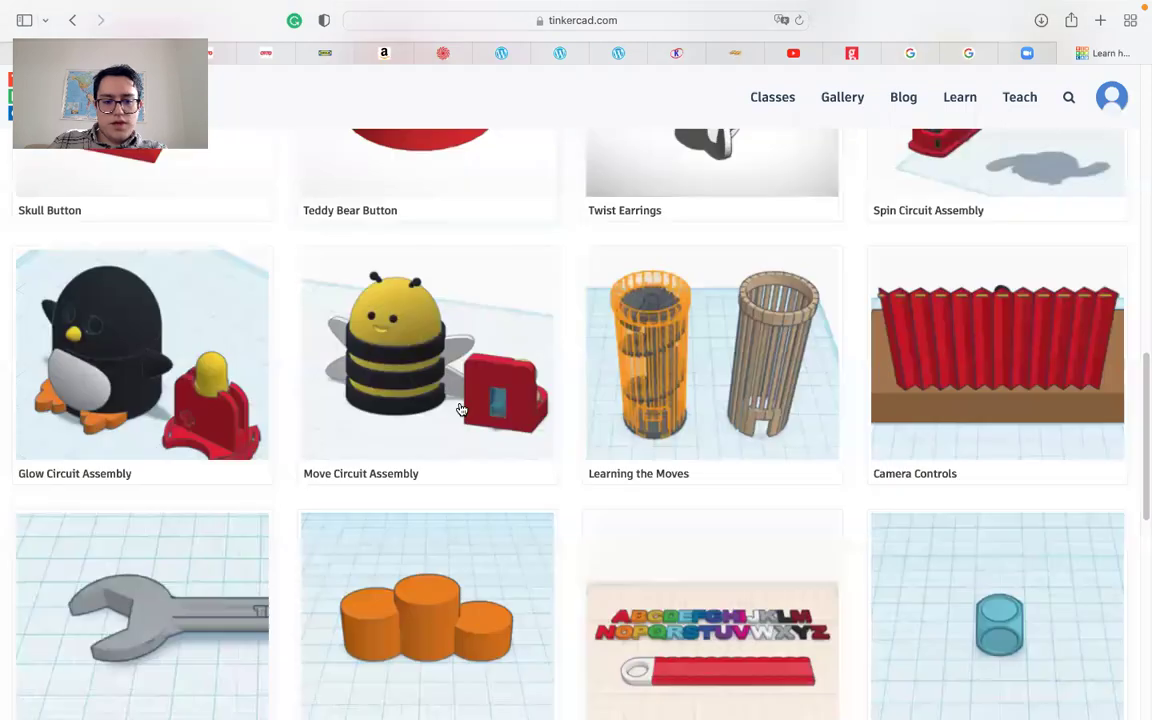
scroll(461, 408, up, 5)
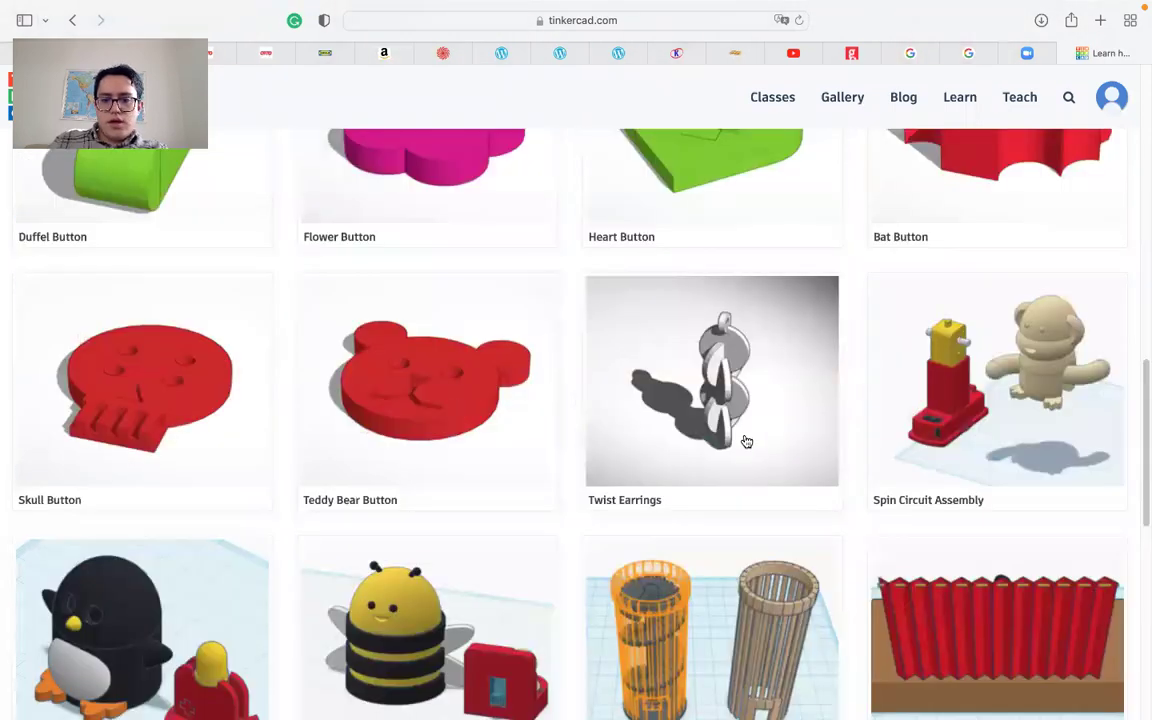
scroll(573, 477, down, 3)
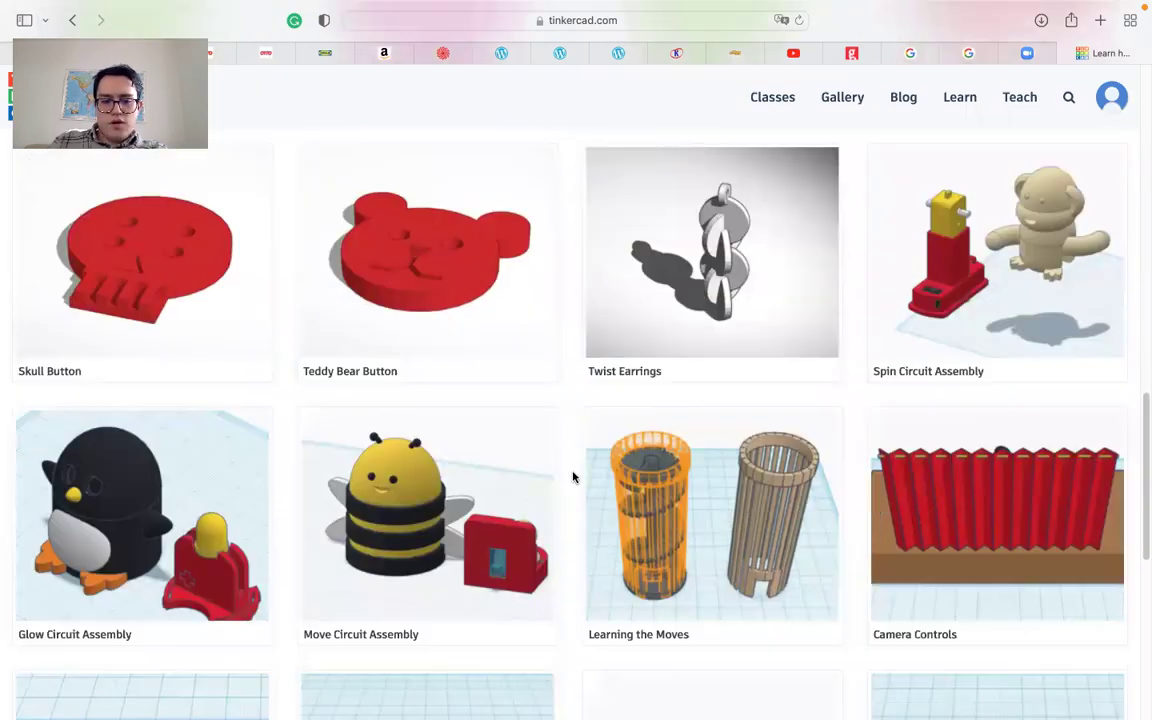